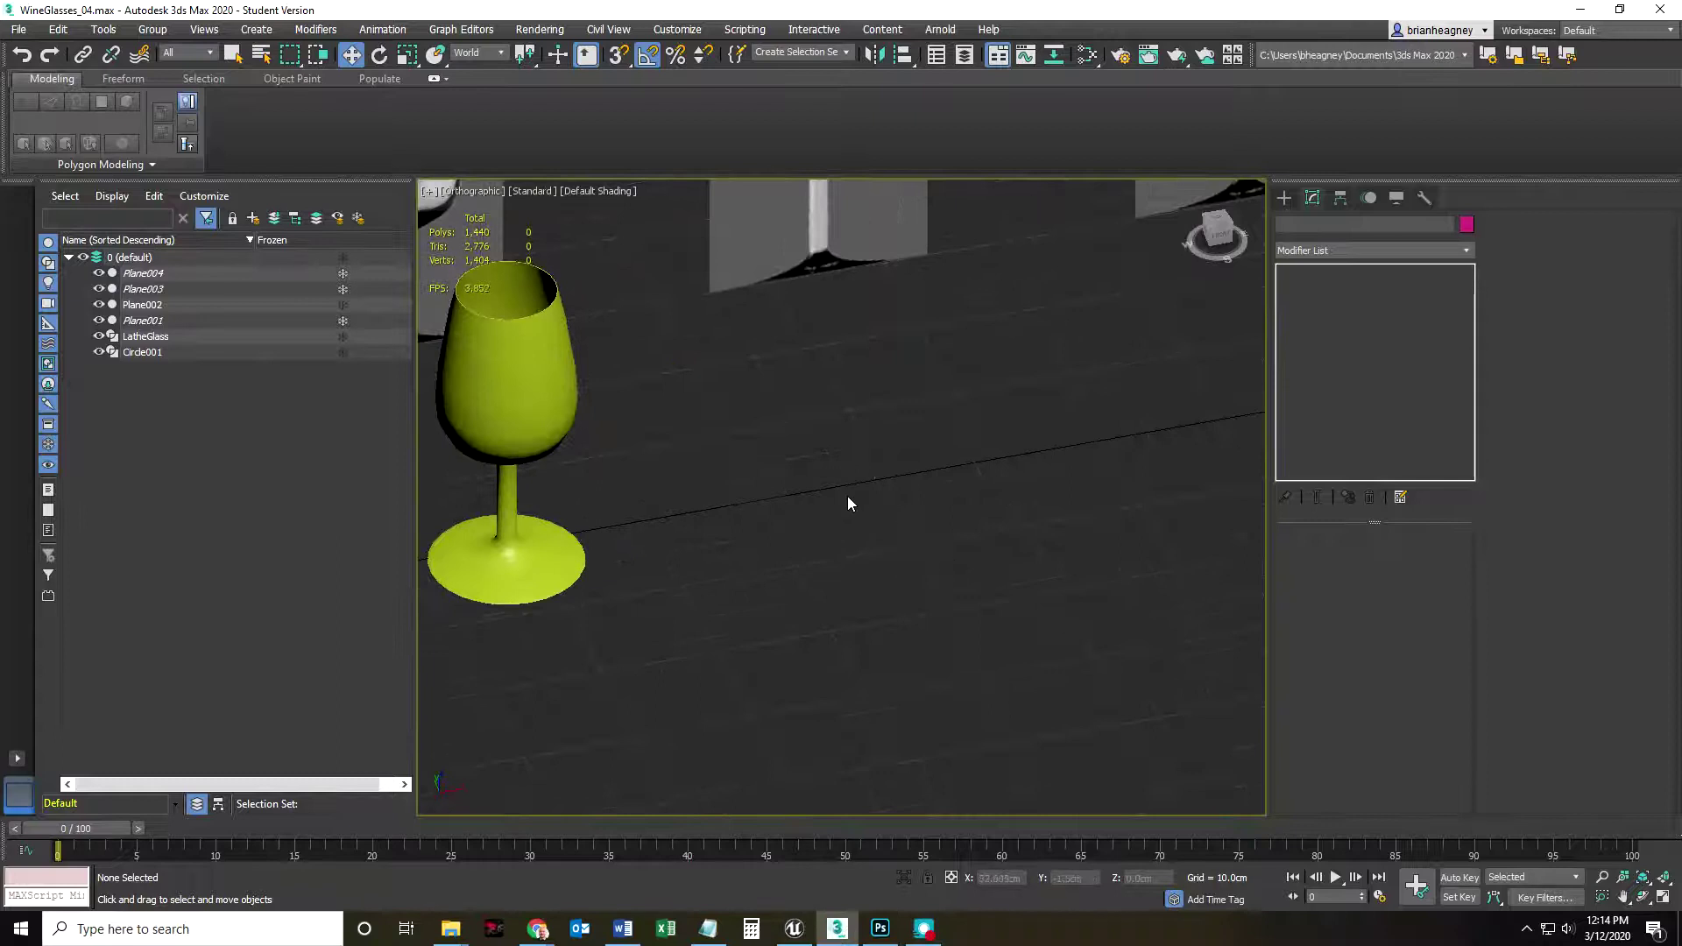
- Unfreeze Plane003 and draw a snapped circle of about 5.8 cm radius centred at the base of its wine glass image
scroll(858, 486, "up", 5)
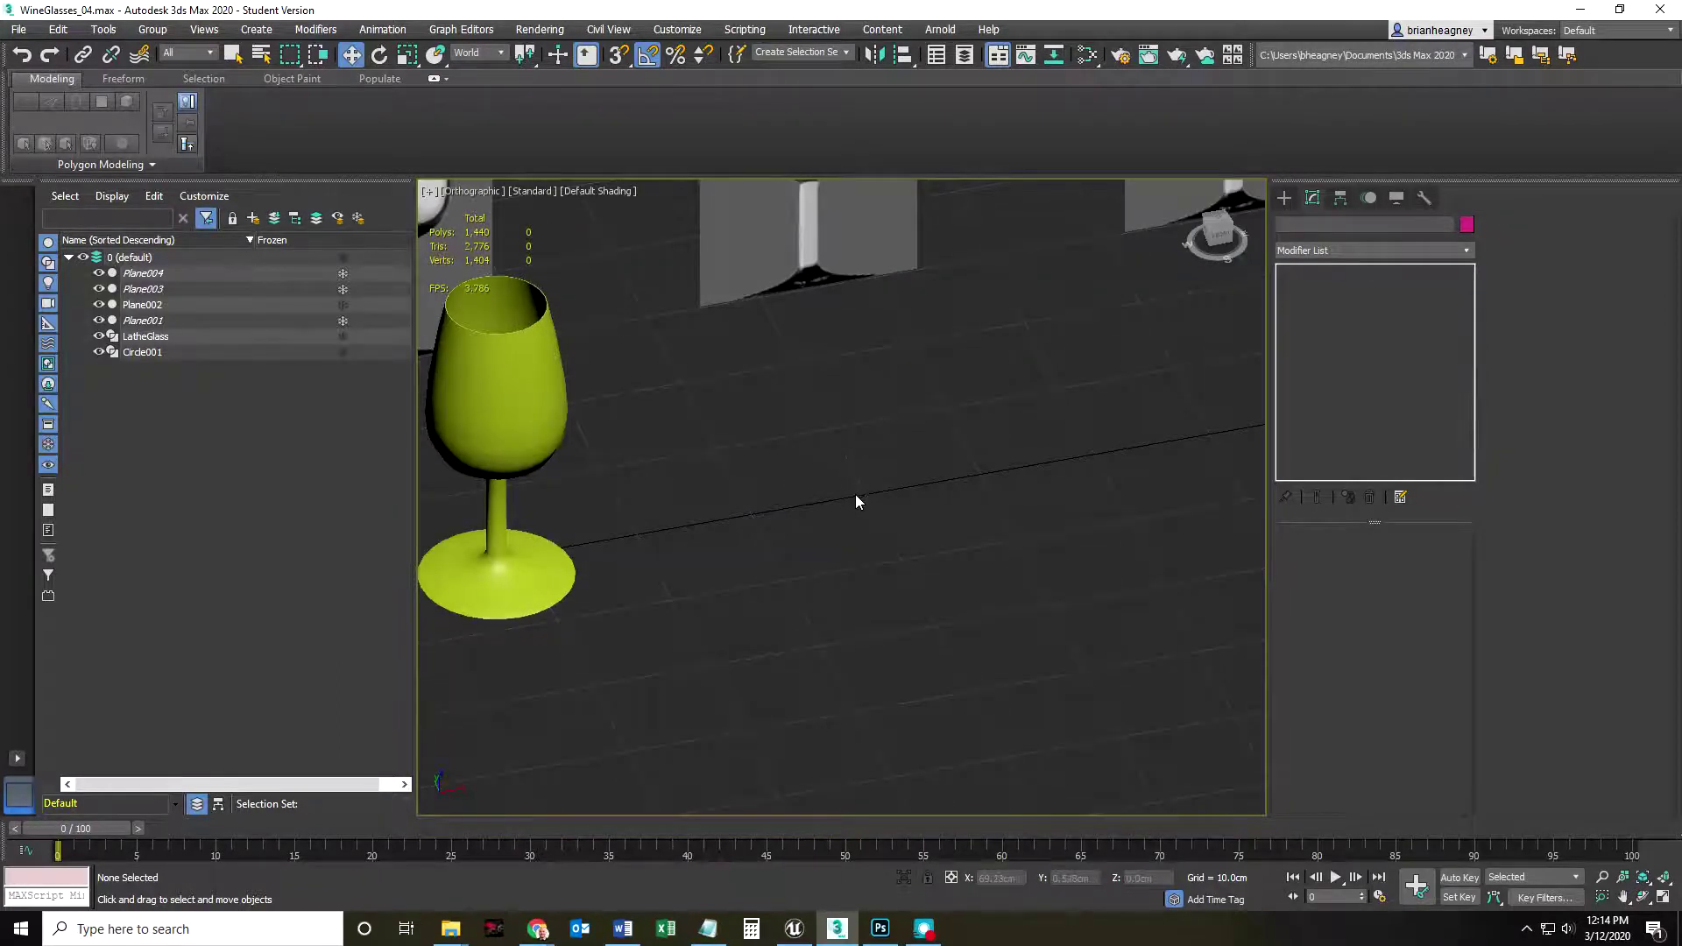
scroll(841, 499, "down", 3)
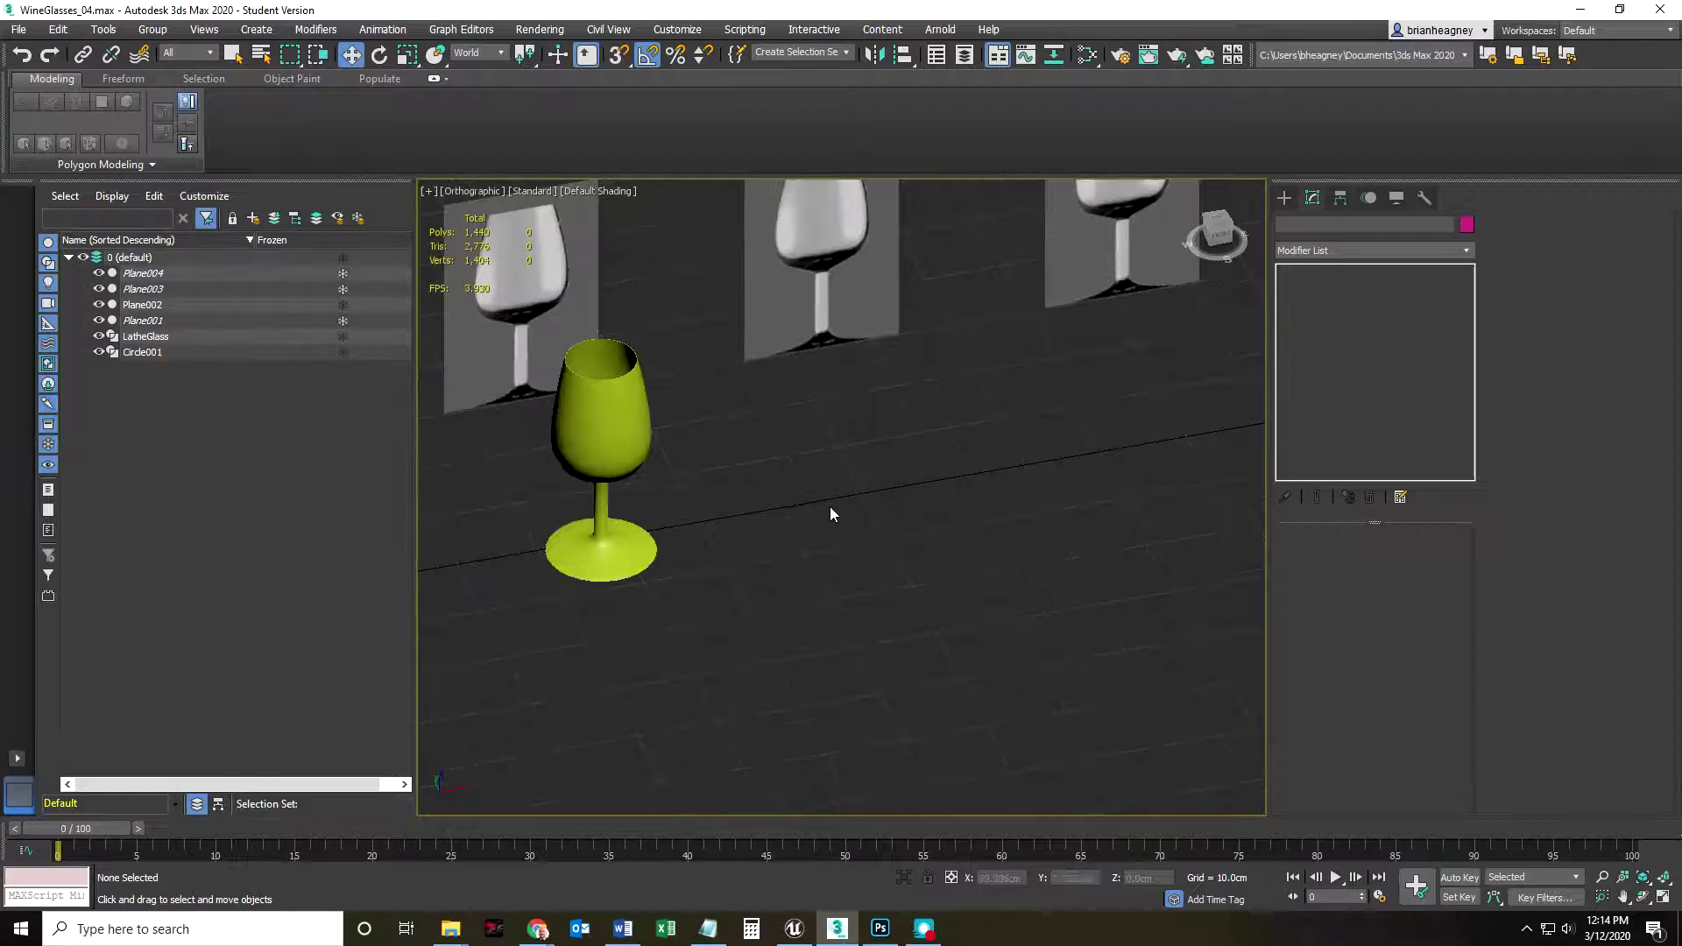
left_click(1285, 200)
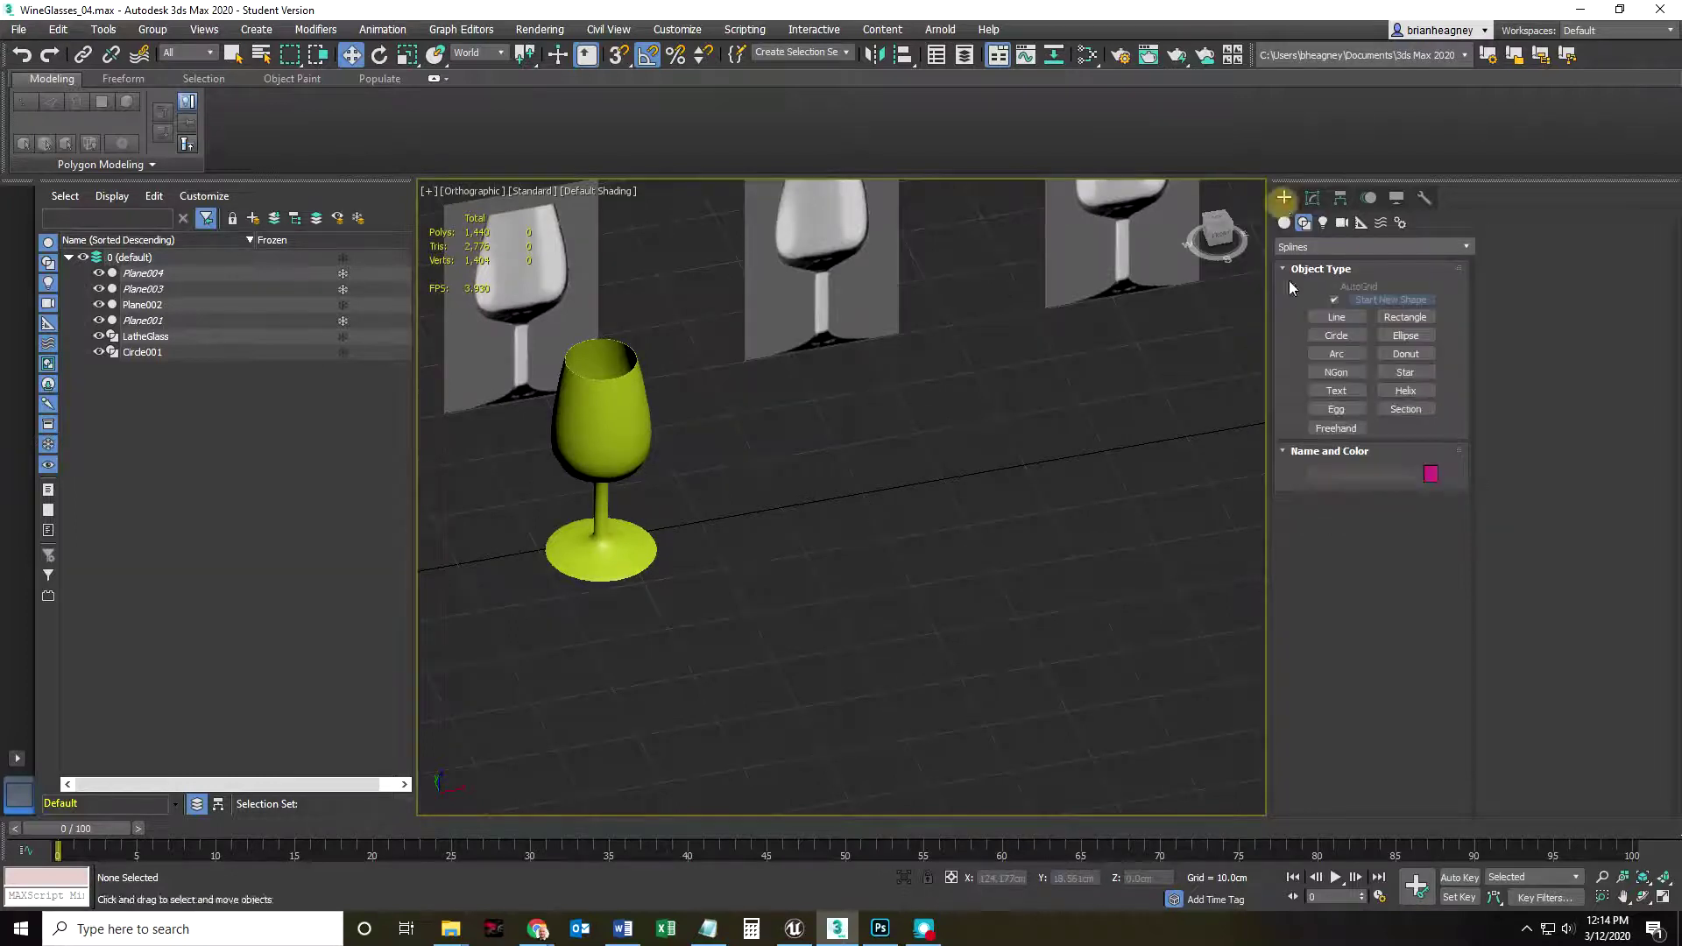
left_click(1336, 336)
left_click(619, 54)
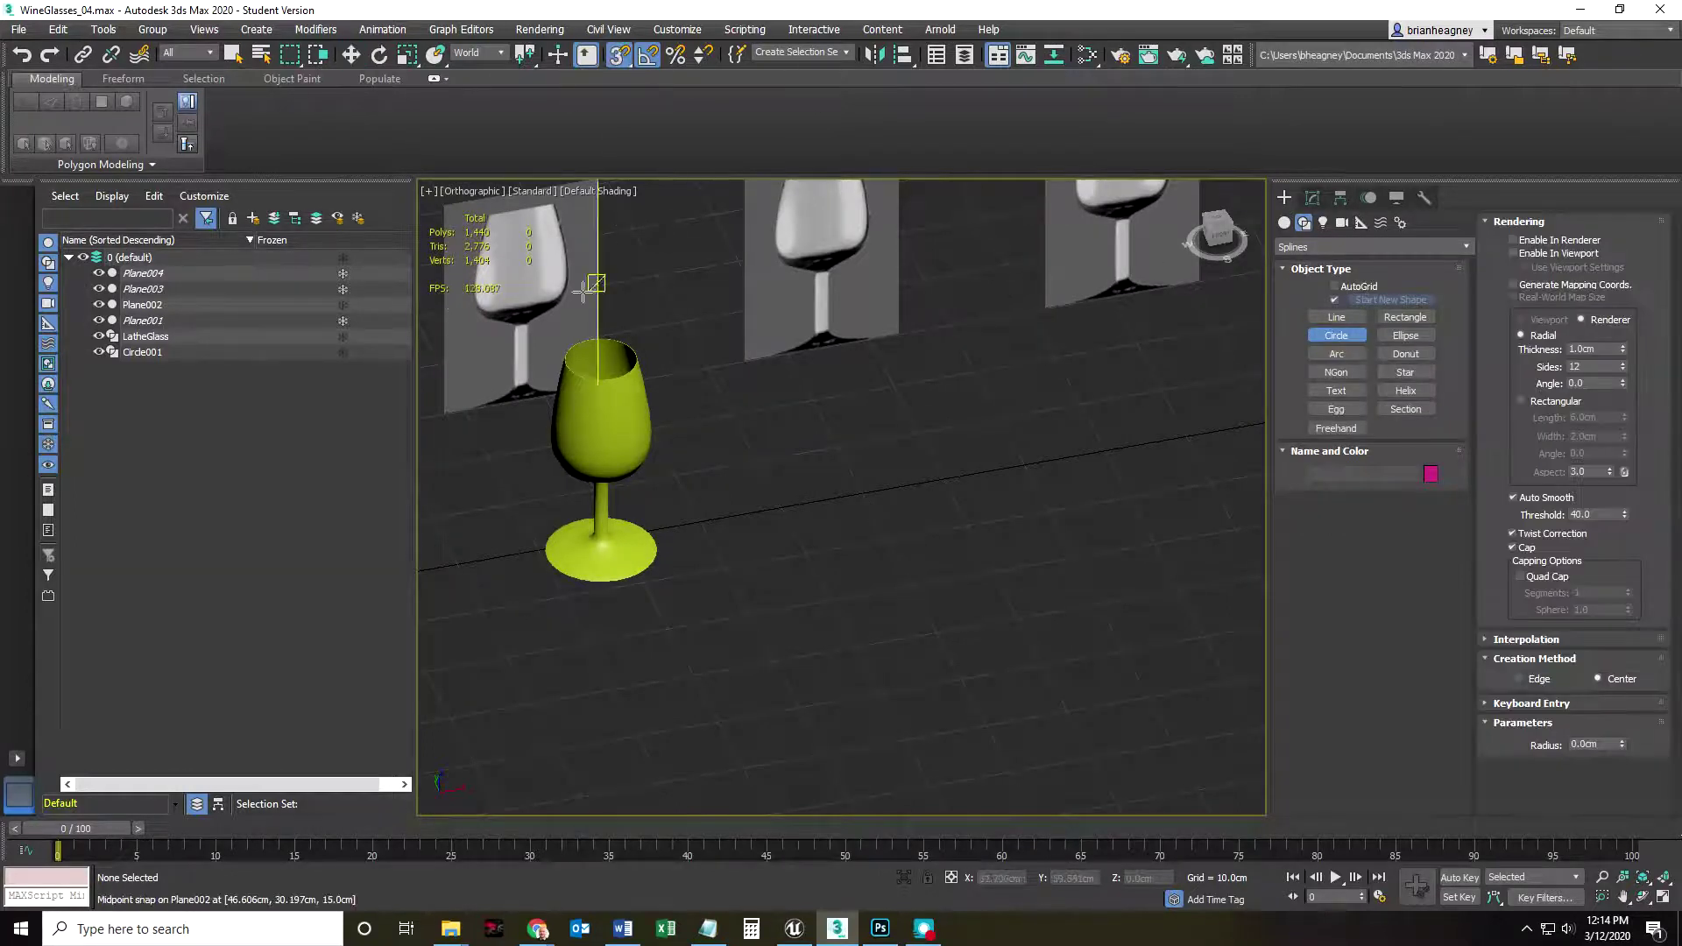
left_click(342, 290)
left_click_drag(824, 349, 849, 366)
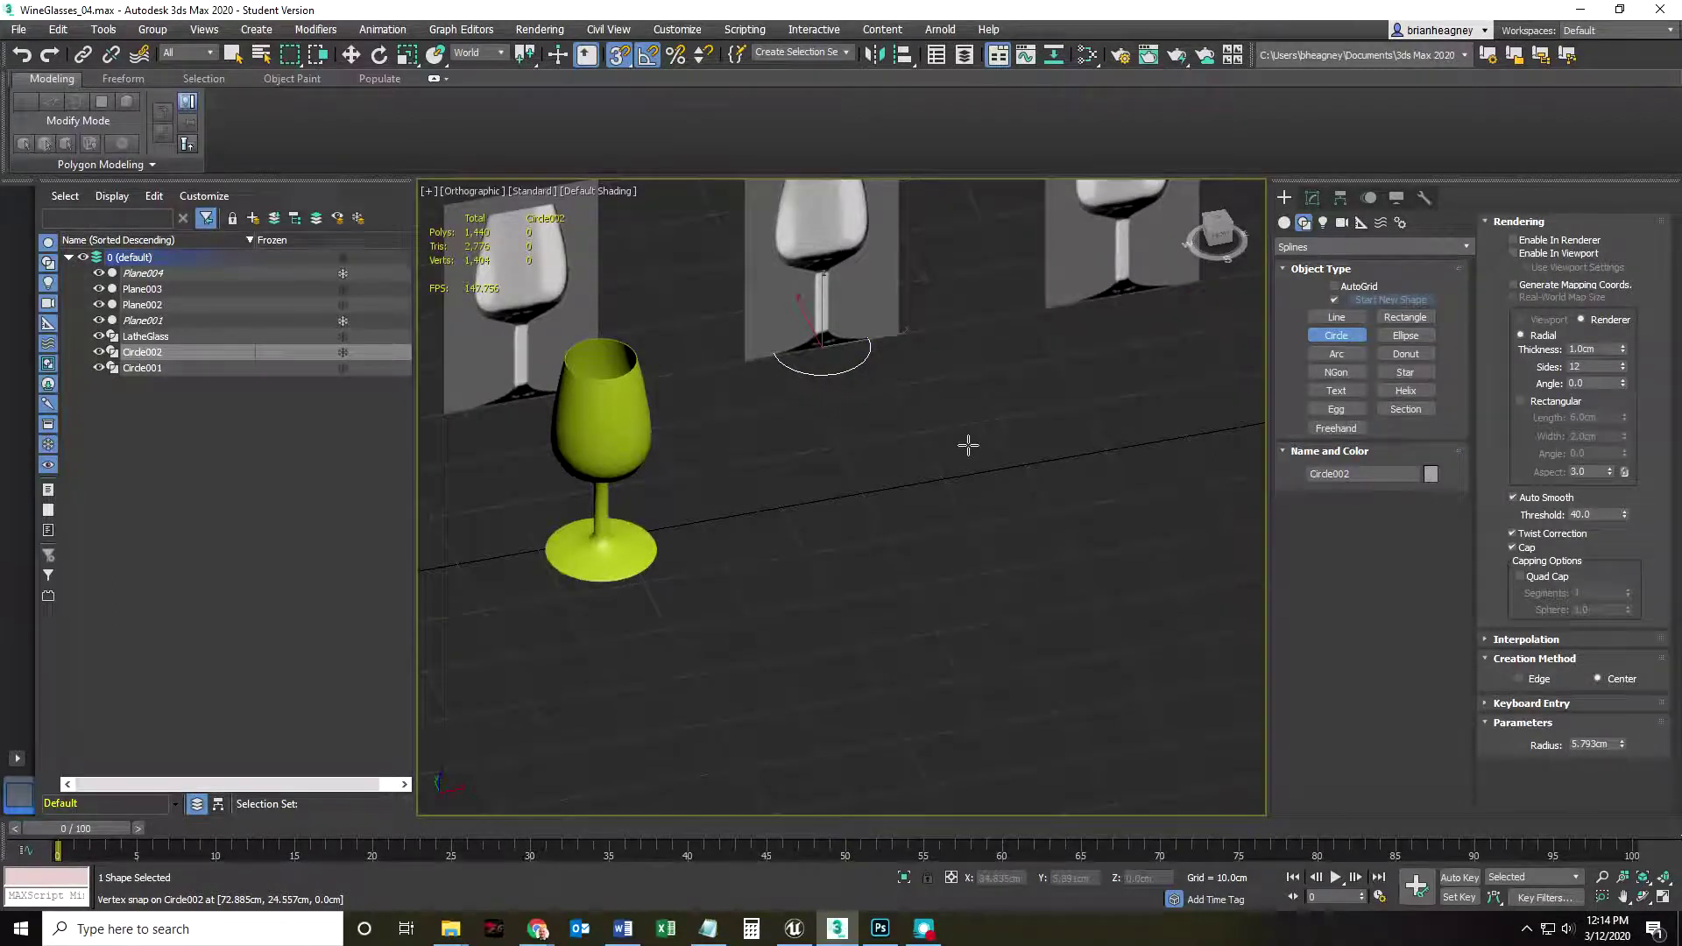
key("w")
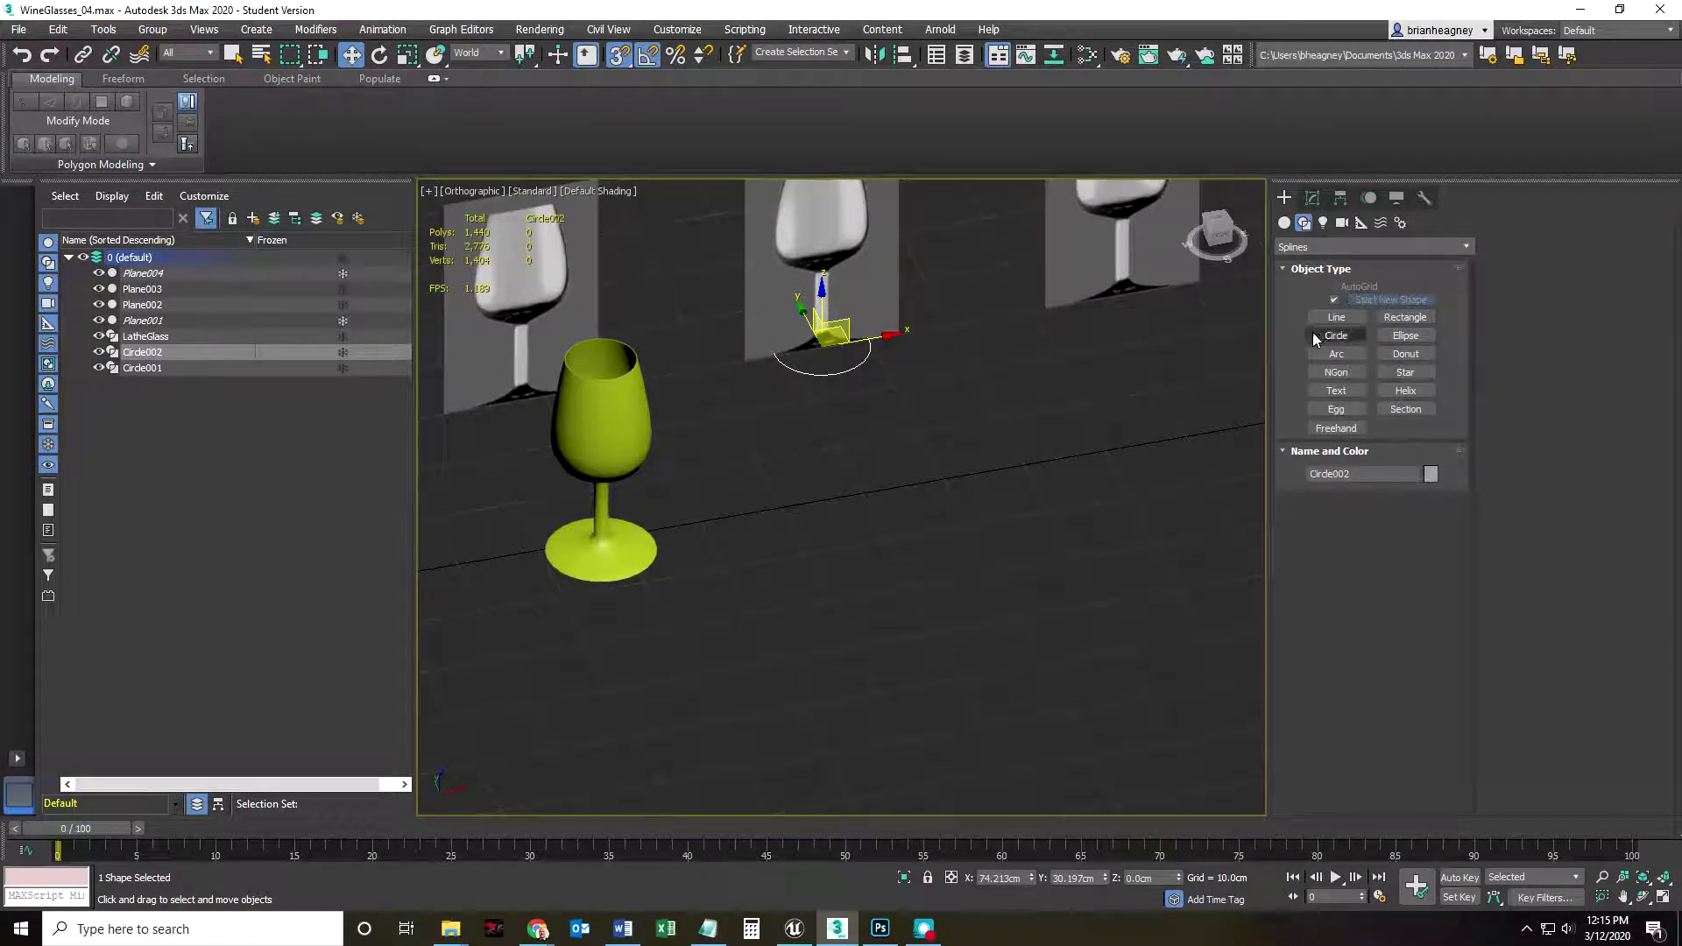
scroll(964, 448, "down", 2)
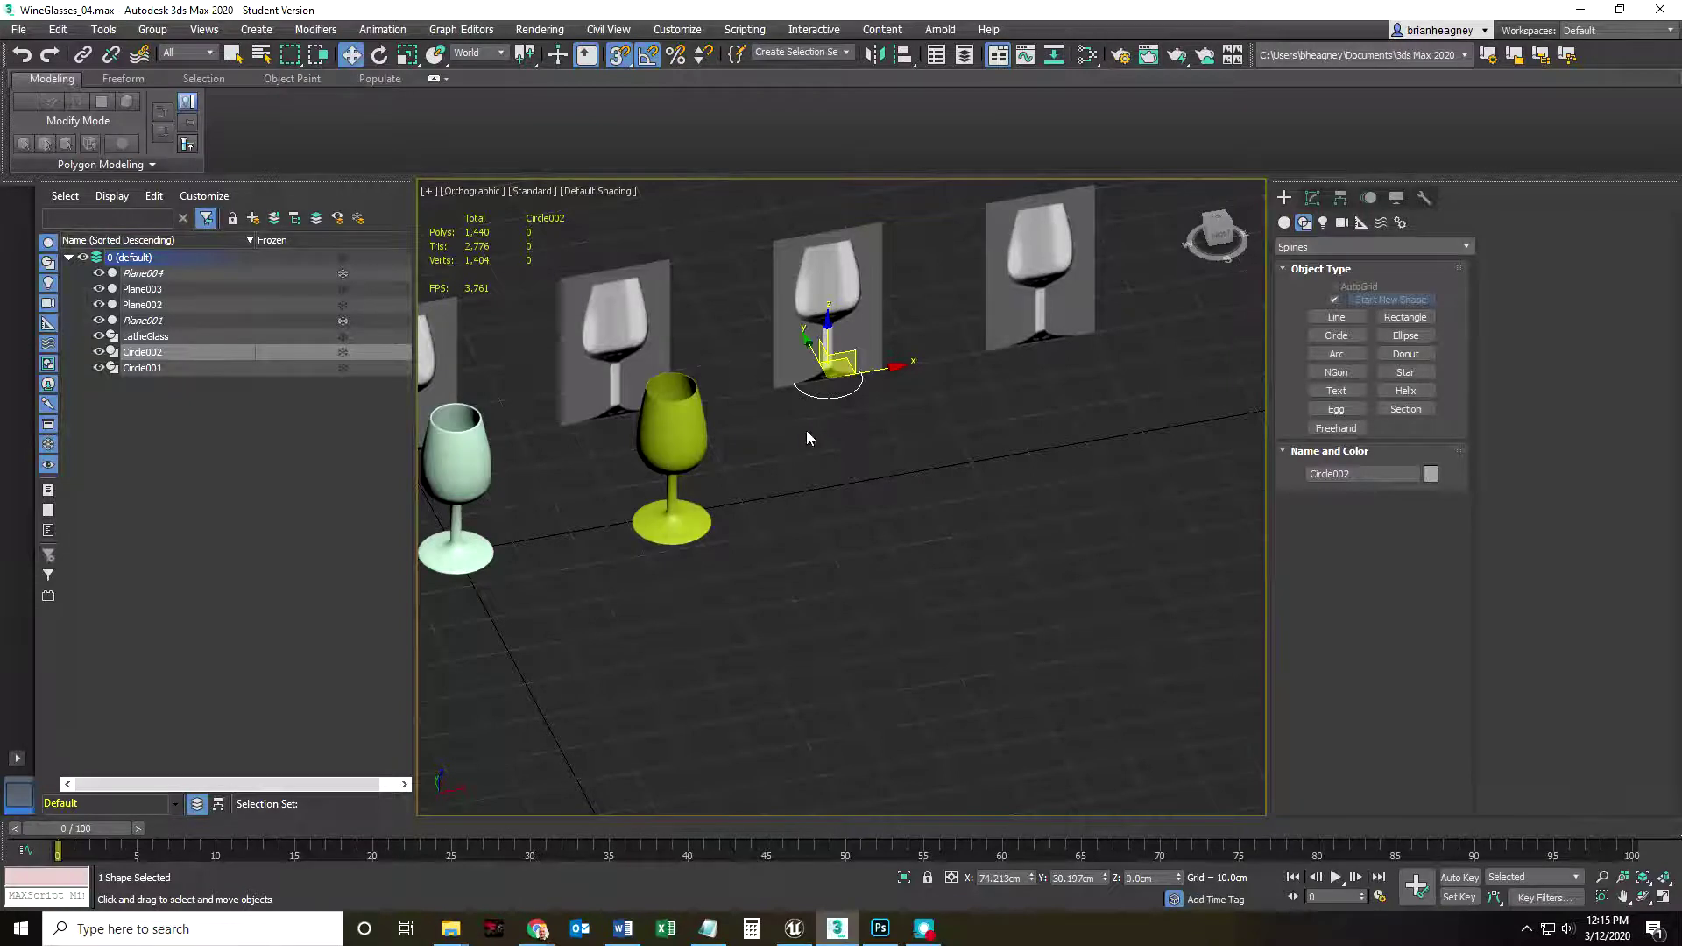
scroll(876, 455, "up", 5)
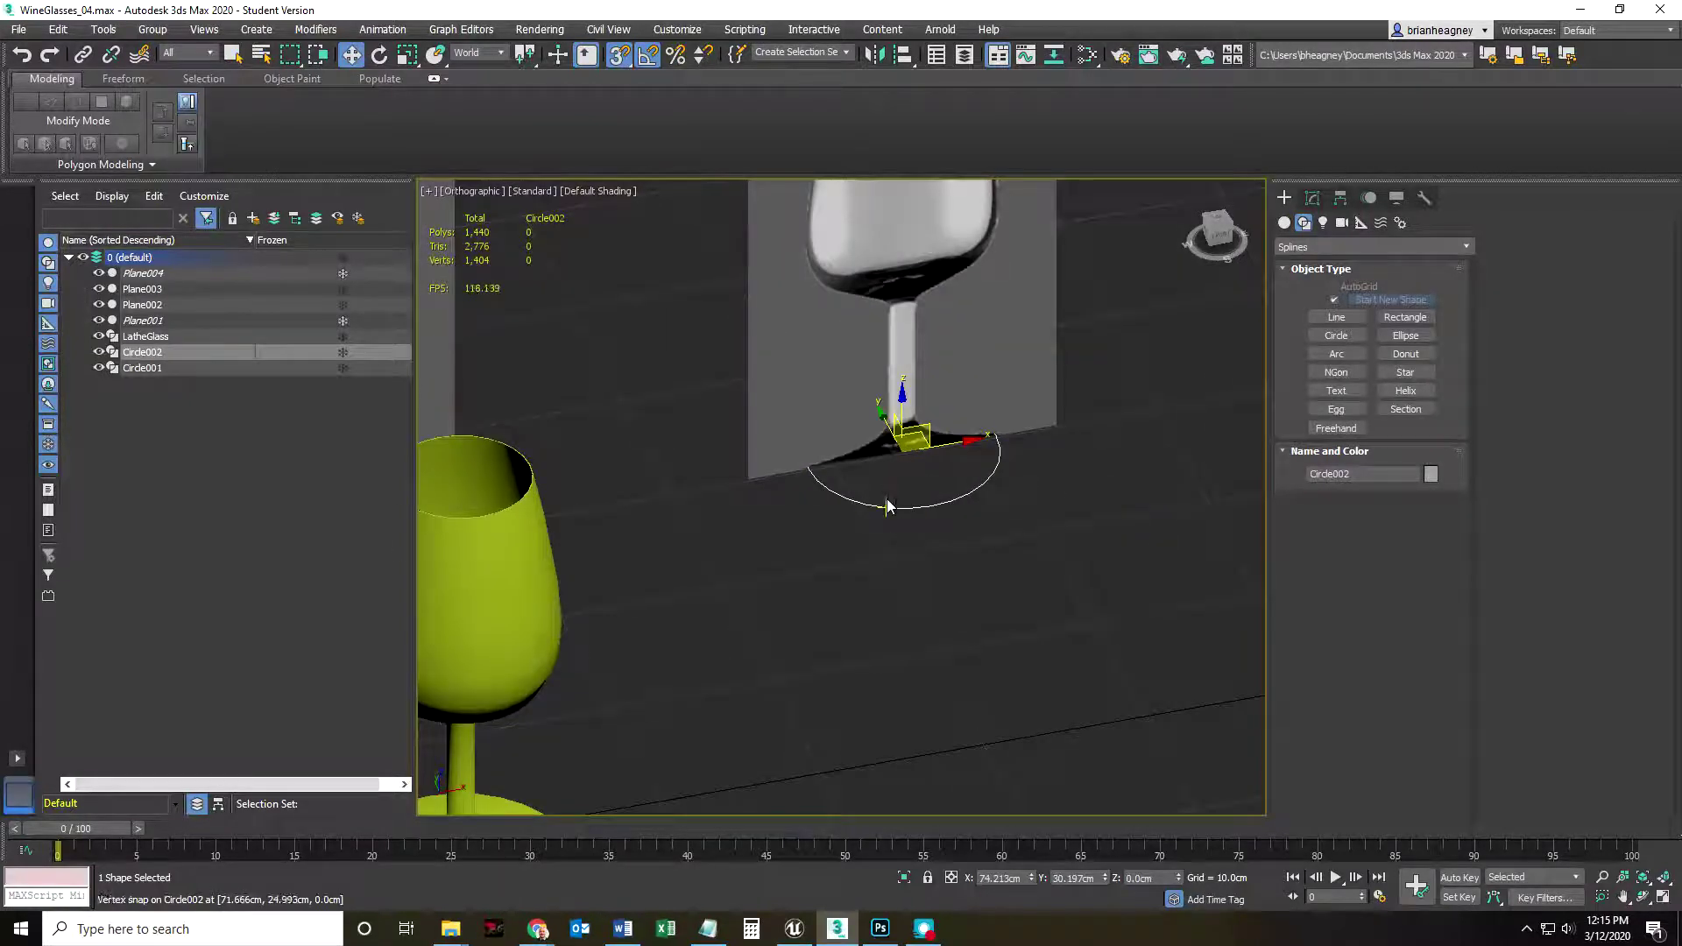
scroll(951, 607, "down", 5)
- Turn off Vertex snapping so that Midpoint is the only active snap for drawing a line in front view
key("f")
middle_click_drag(857, 398, 856, 801)
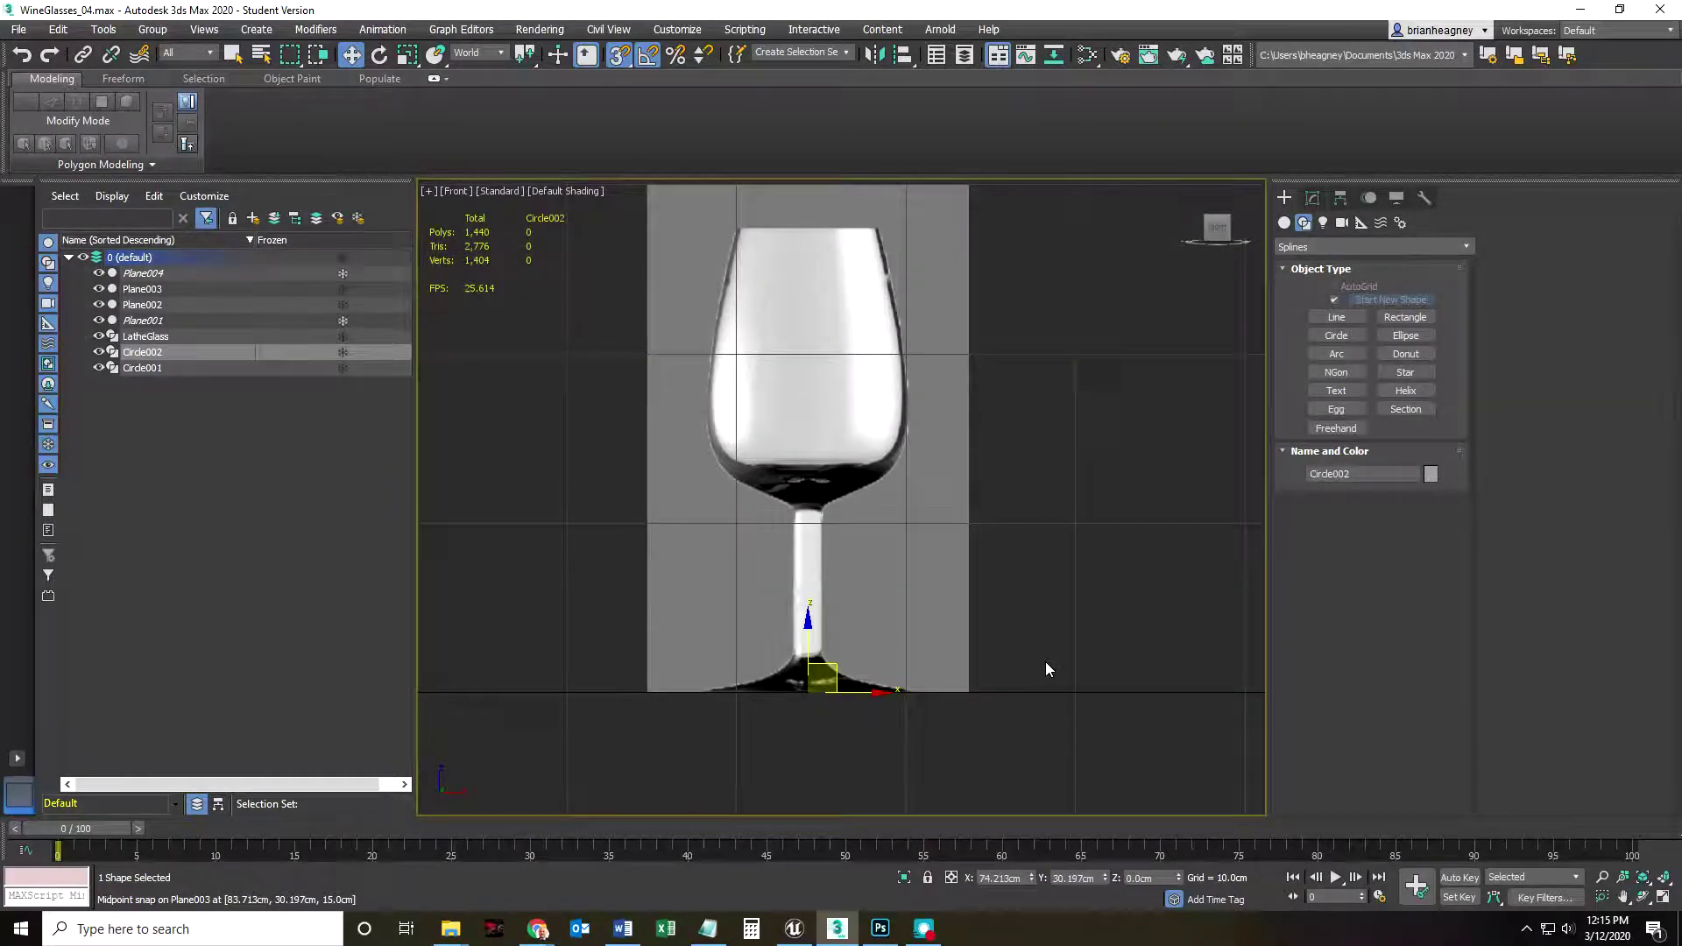
left_click(1336, 318)
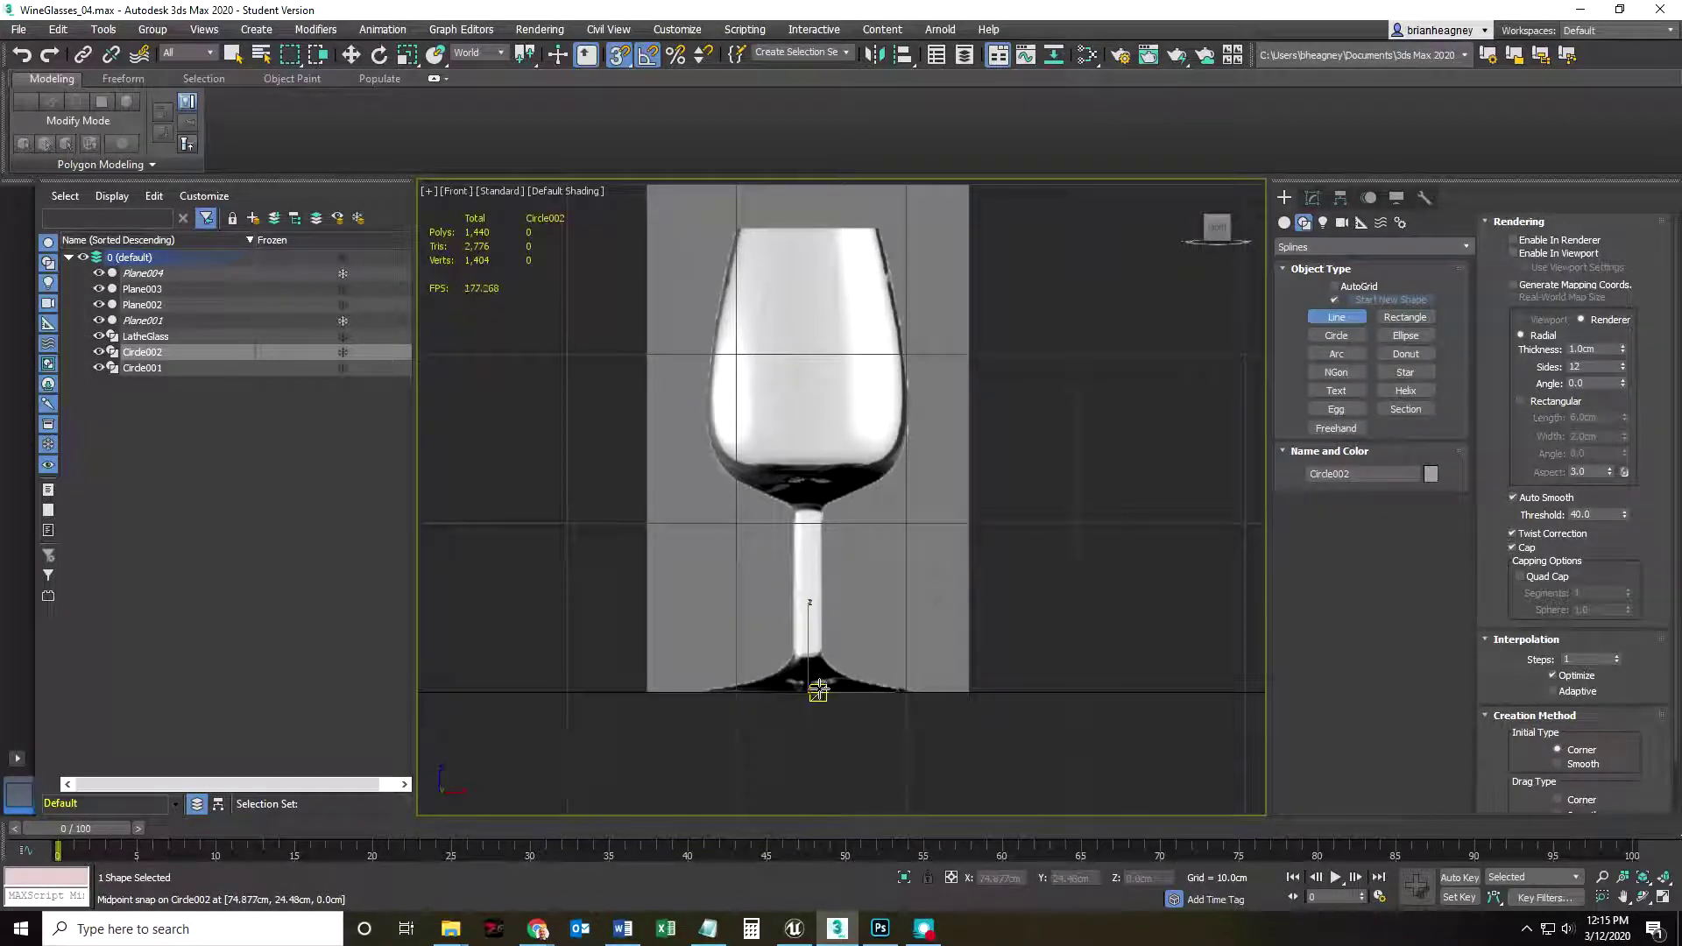
right_click(621, 56)
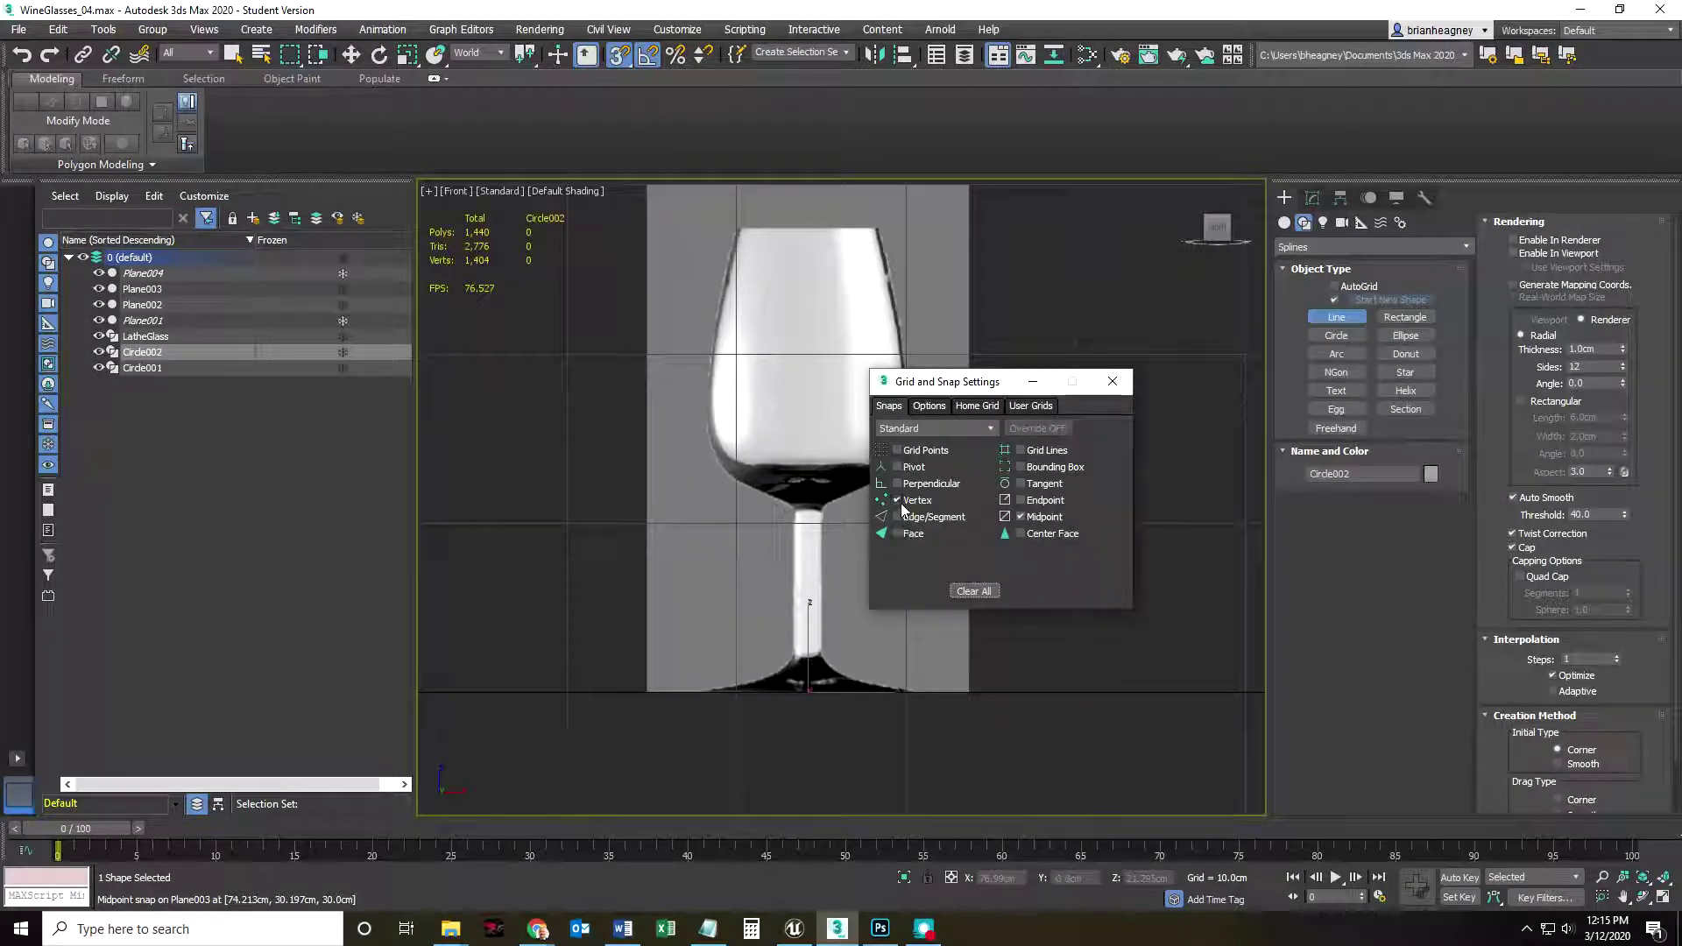
left_click(903, 503)
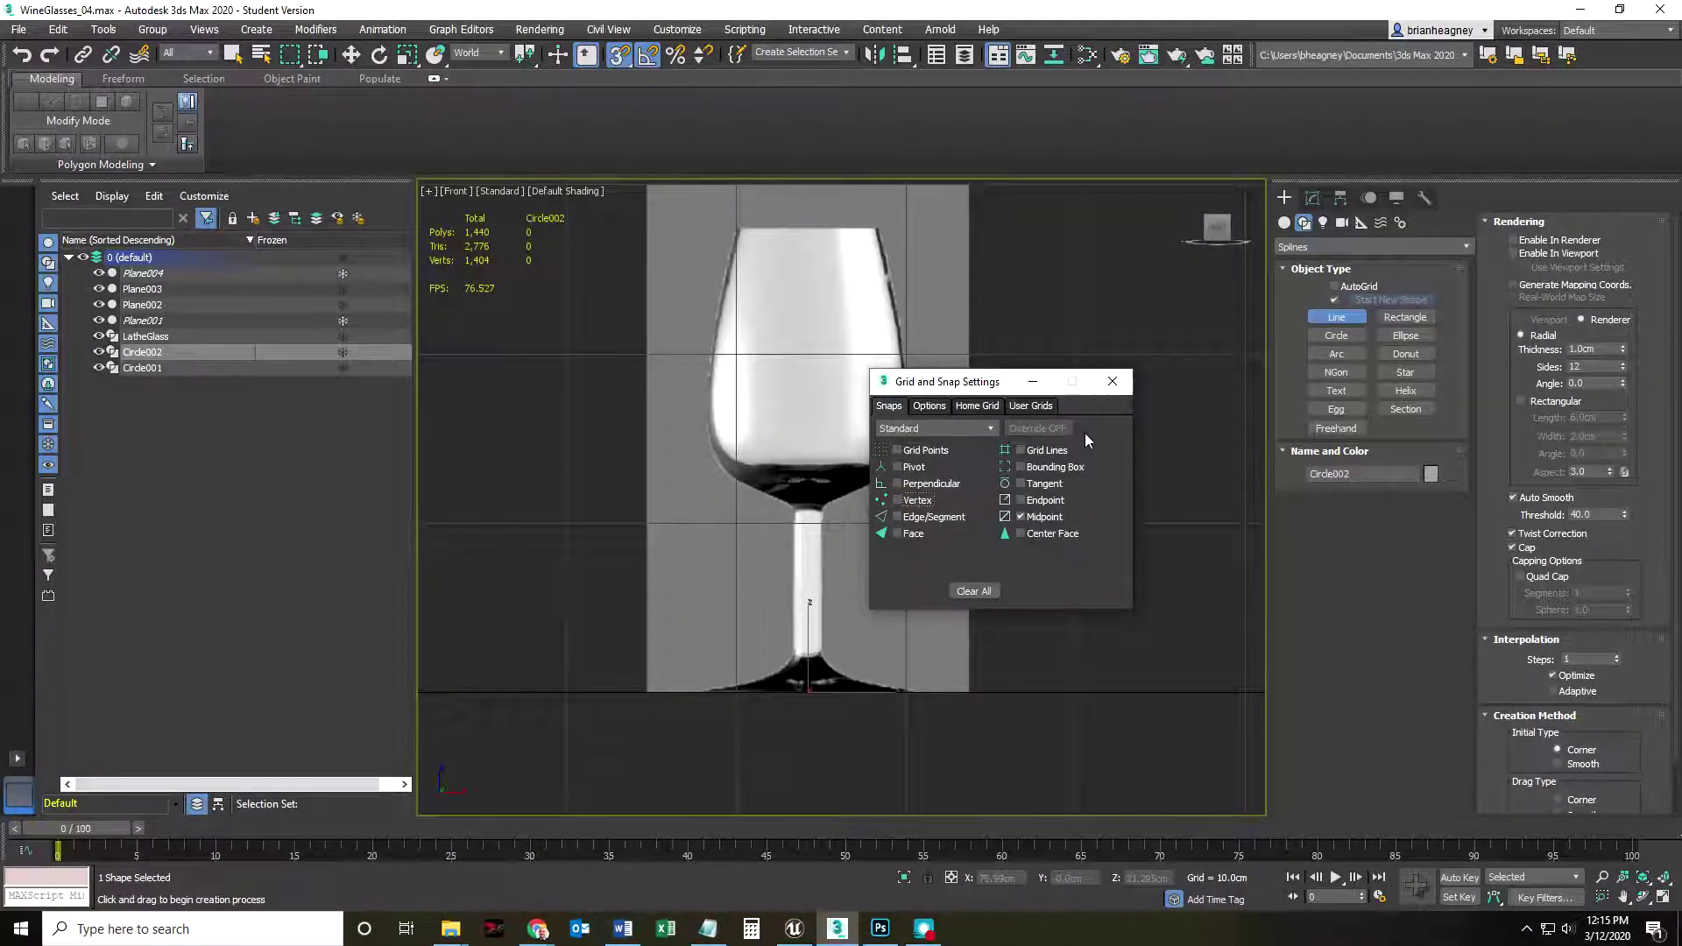
left_click(1113, 382)
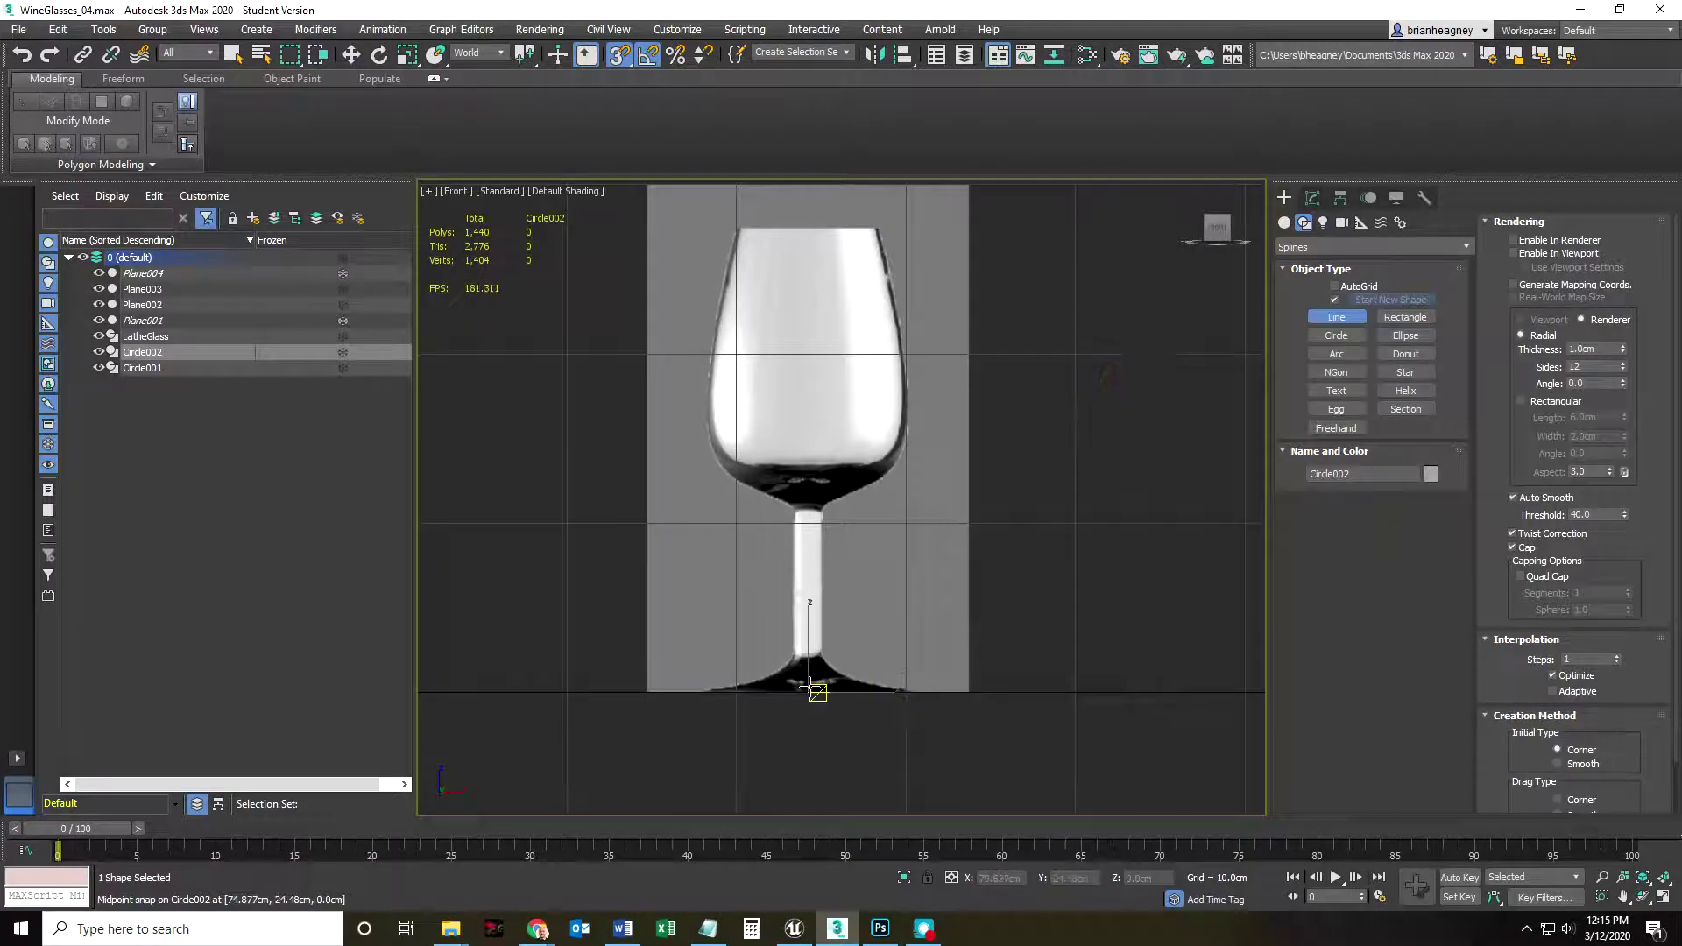
- Draw a vertical line about 30 cm long from the midpoint of Plane003's base edge to the midpoint of its top edge
middle_click_drag(739, 694, 795, 701, "alt")
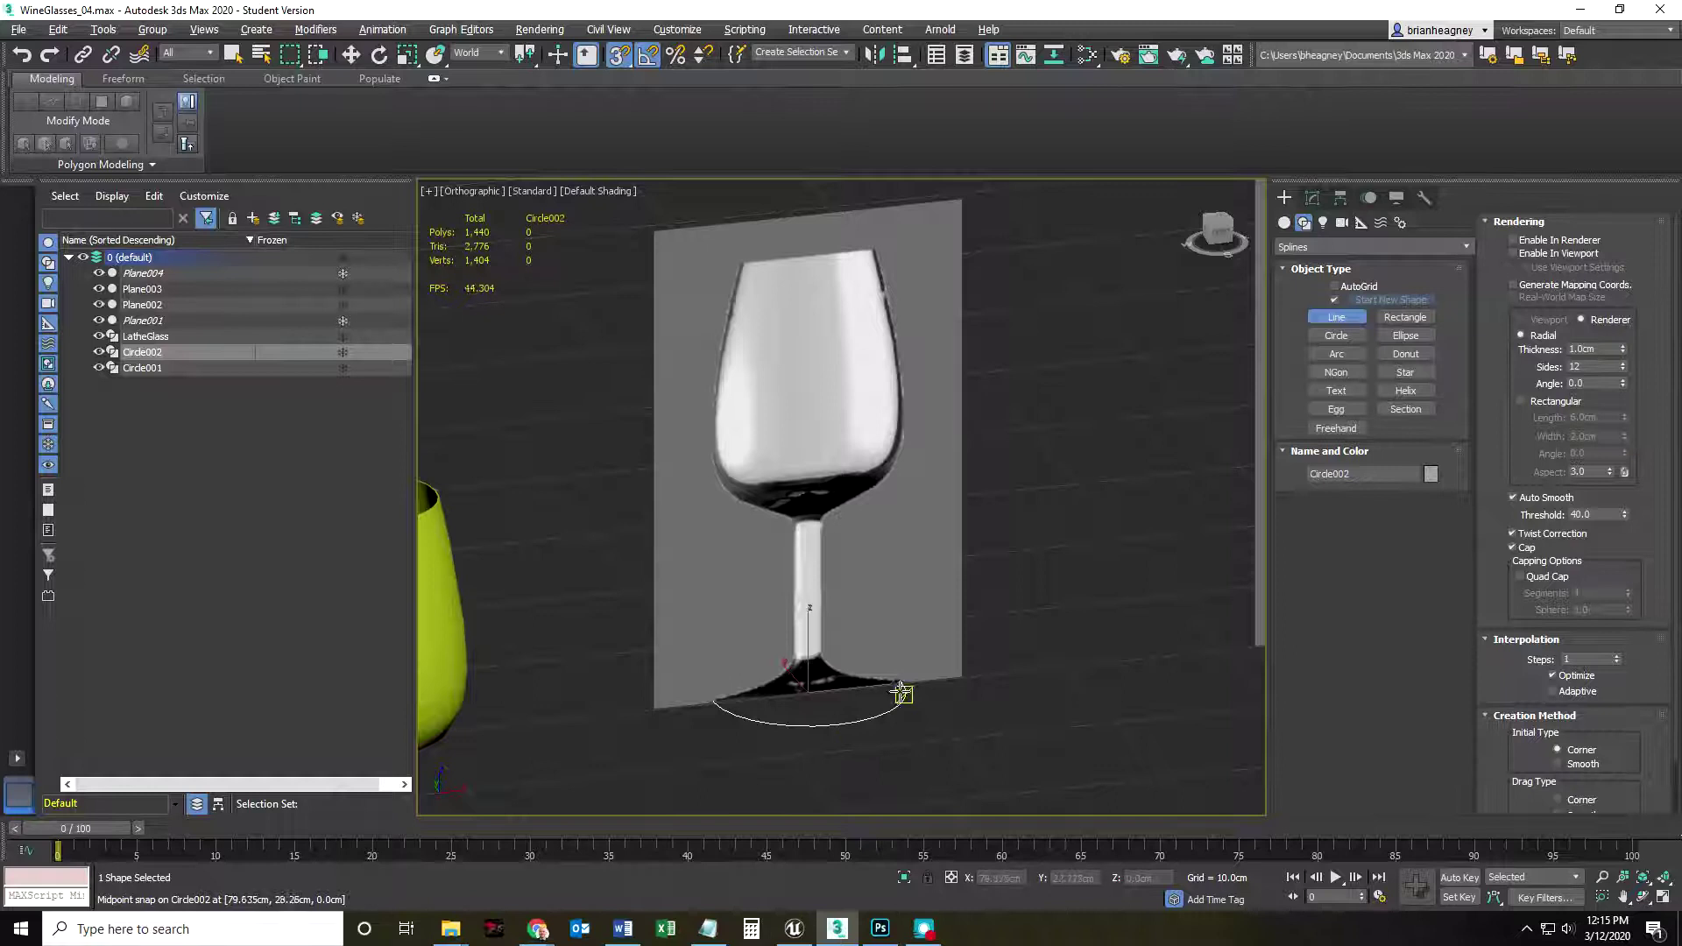
left_click(807, 692)
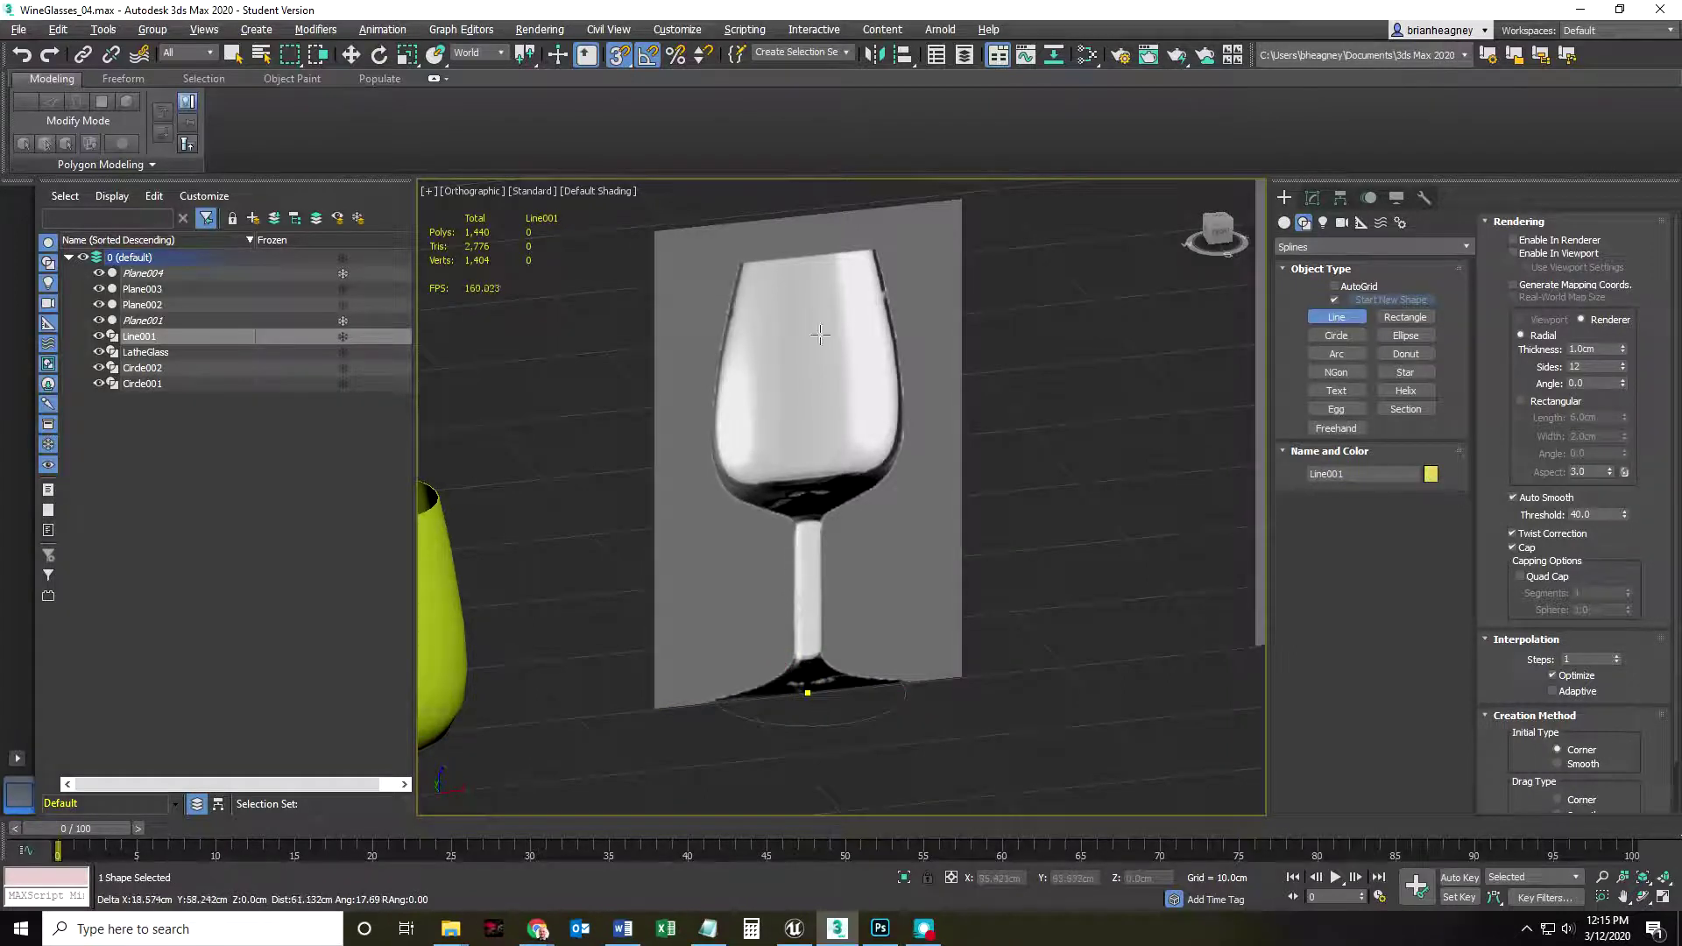
left_click(807, 214)
left_click(806, 692)
right_click(806, 692)
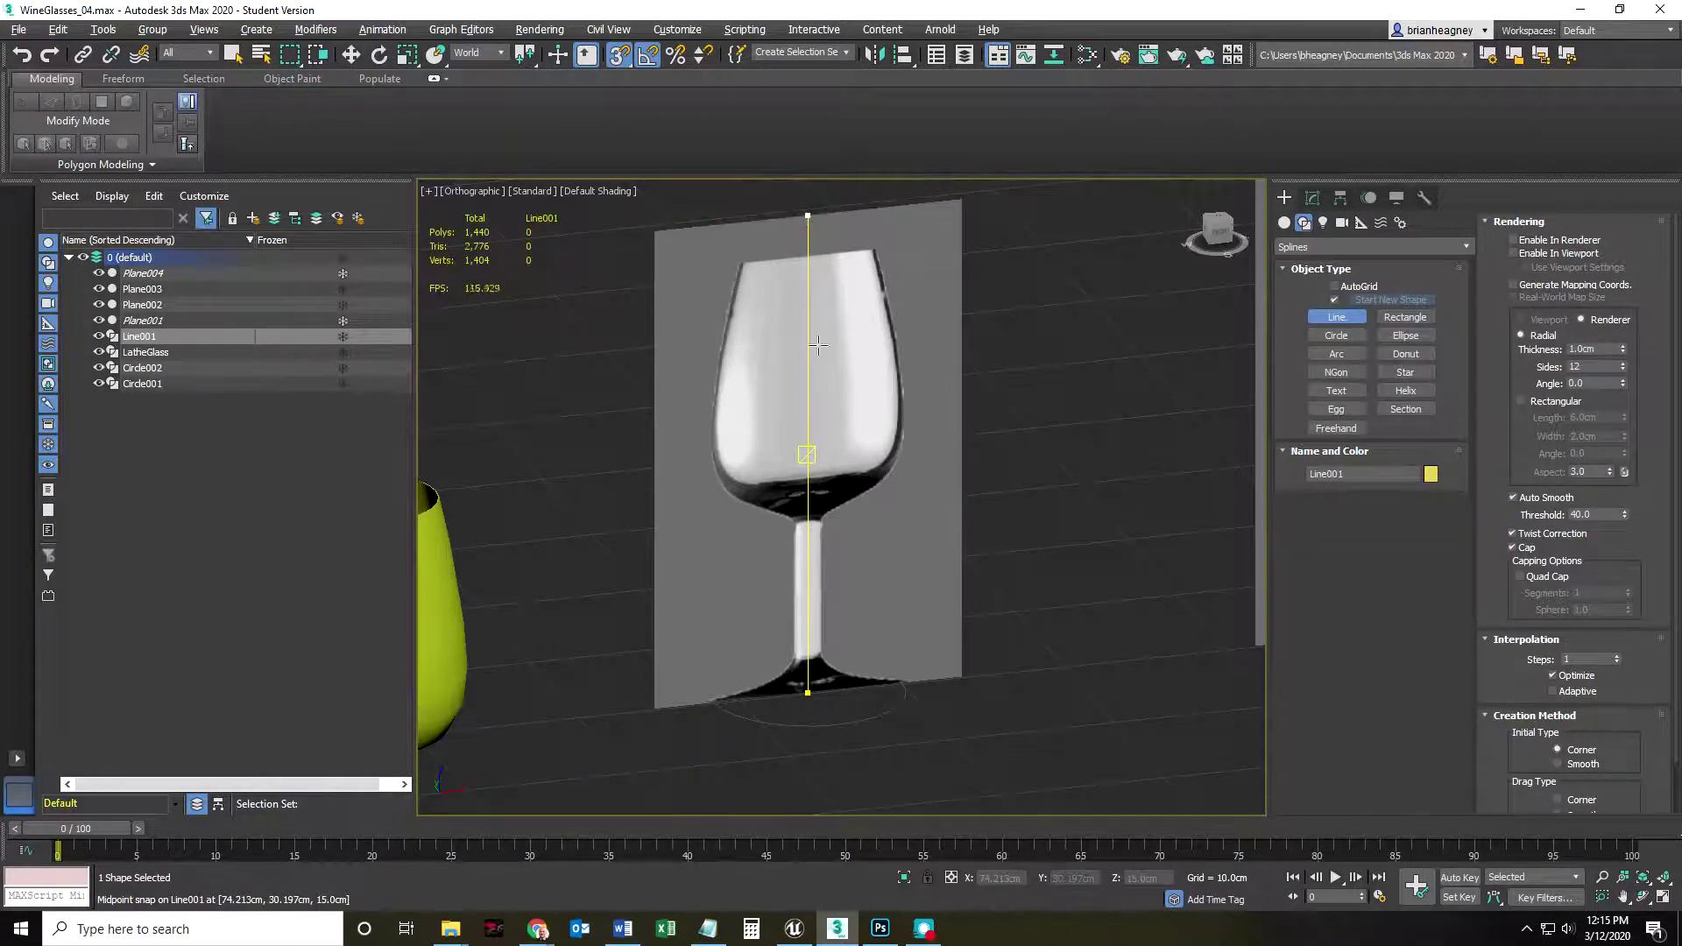
left_click(890, 514)
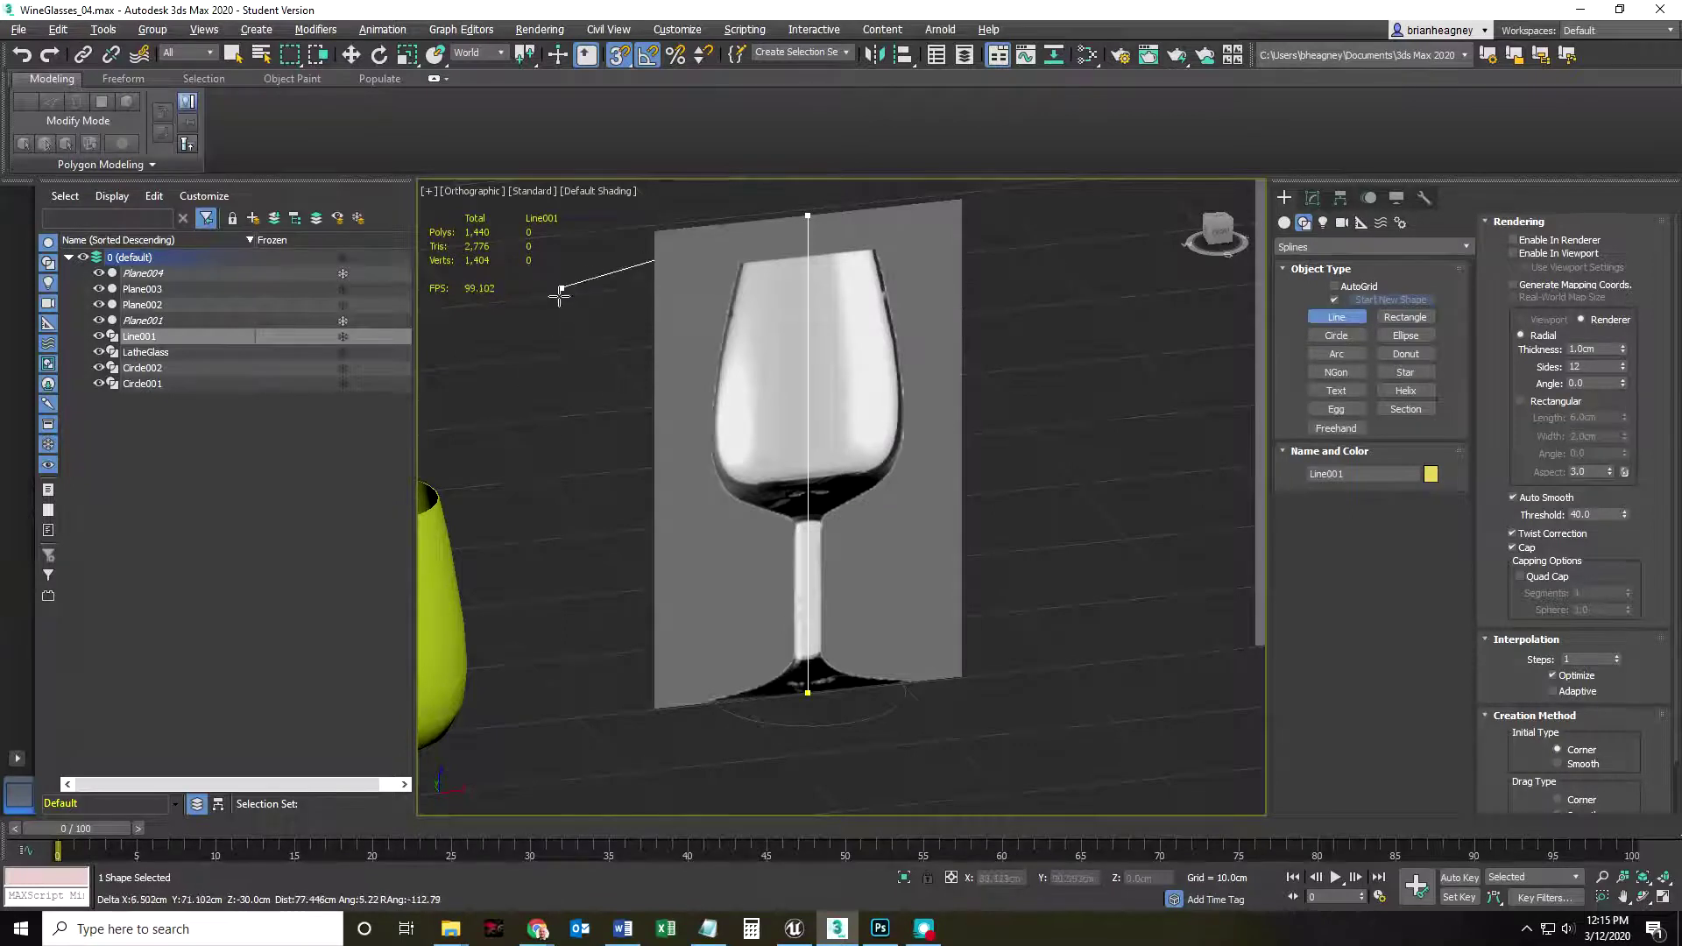
right_click(545, 444)
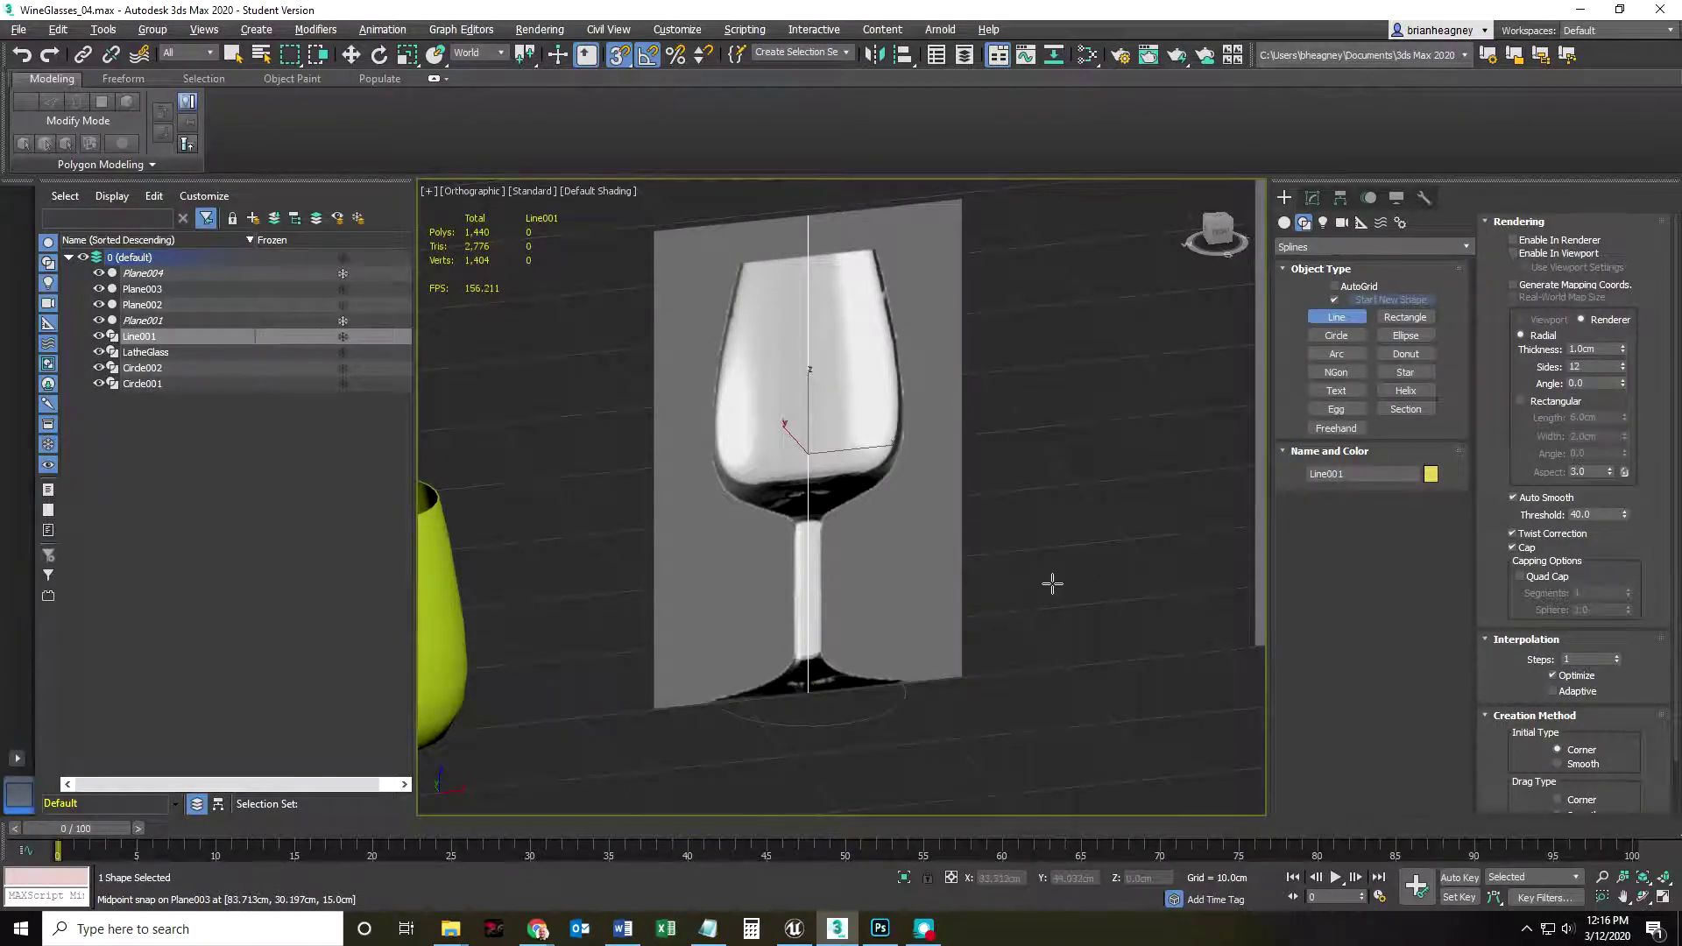
key("w")
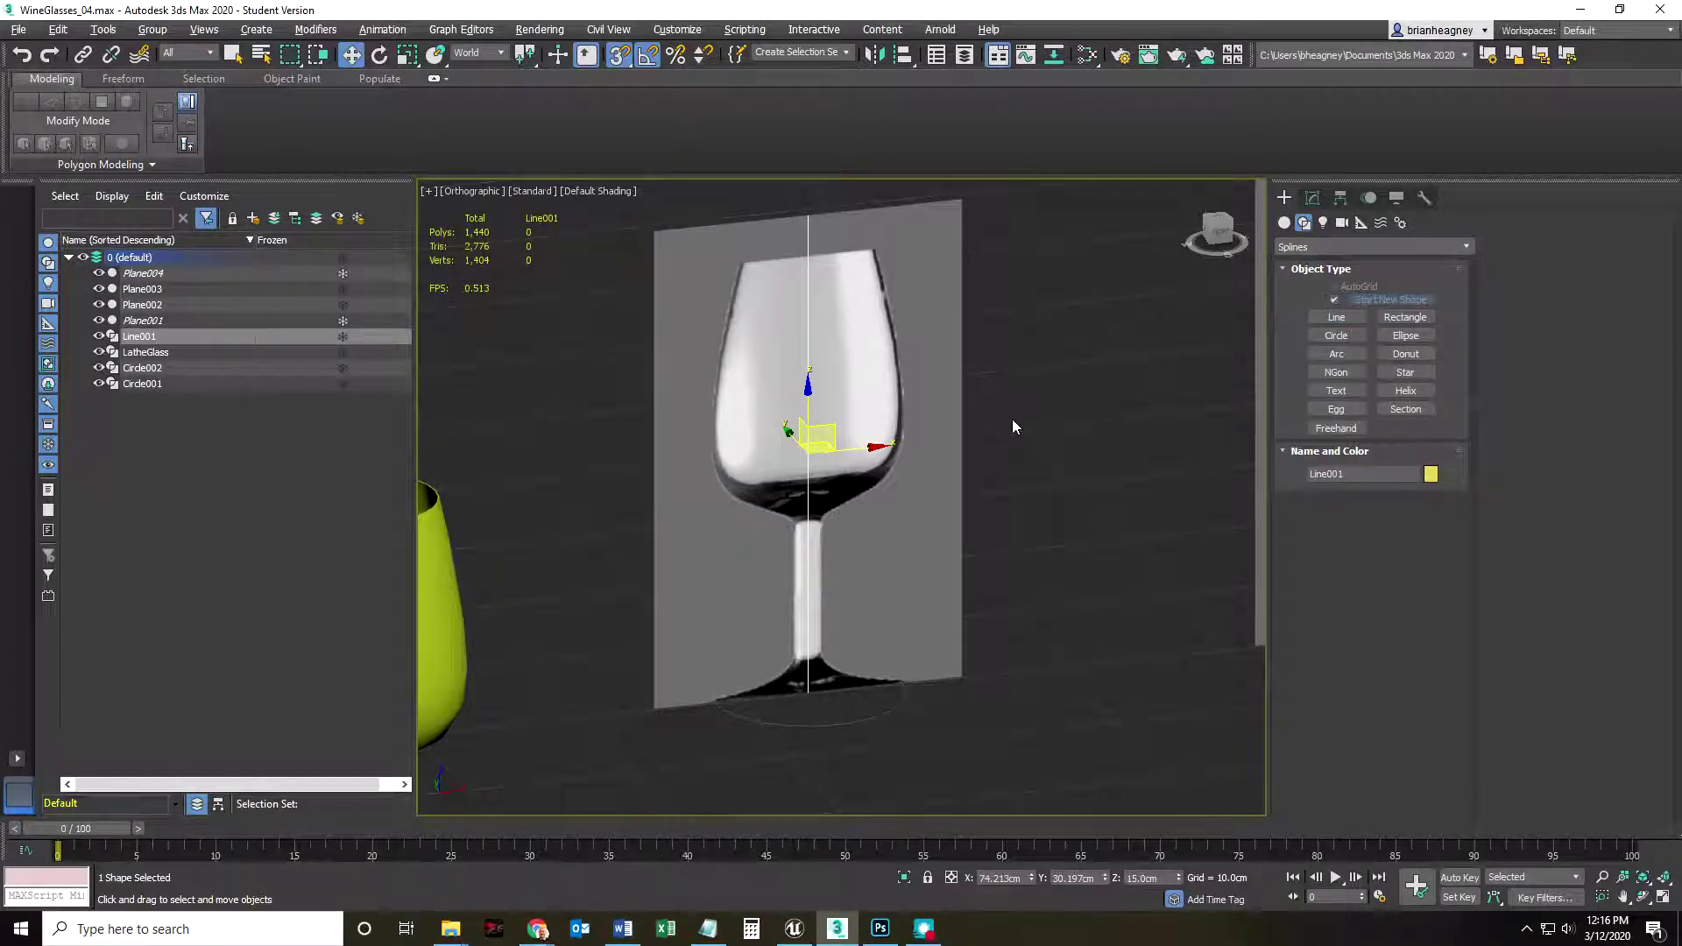
- With snapping off, lower the line's top vertex to the glass rim at about Z 27.4 cm, and deselect the line
left_click(1315, 200)
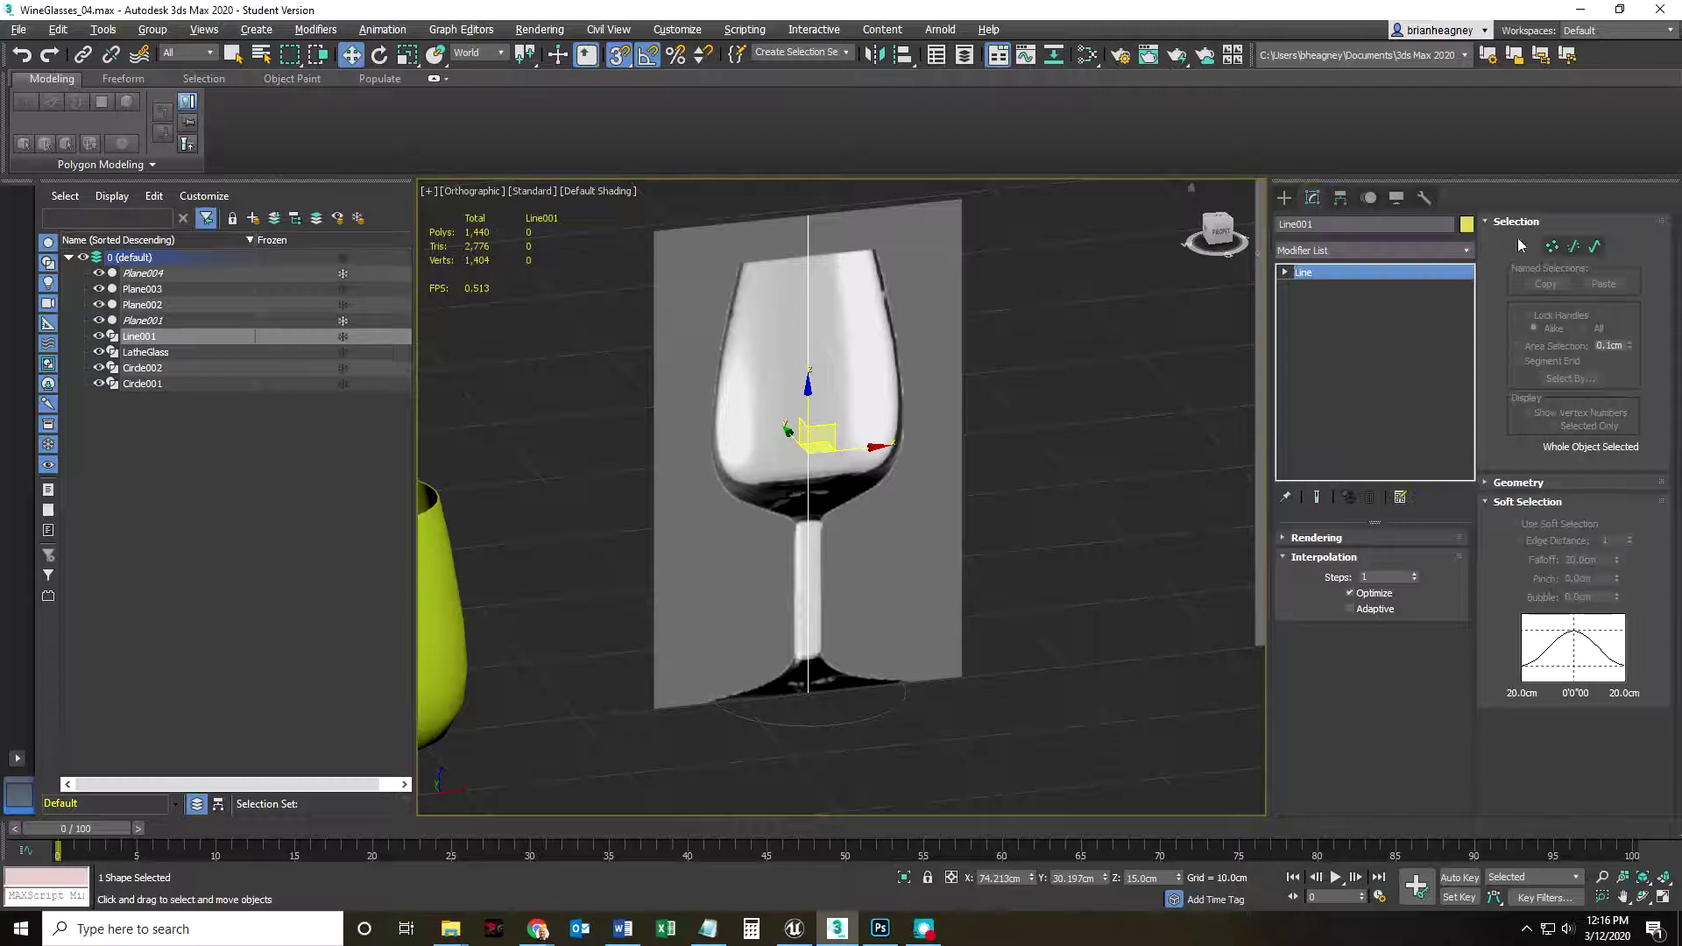
left_click(1553, 249)
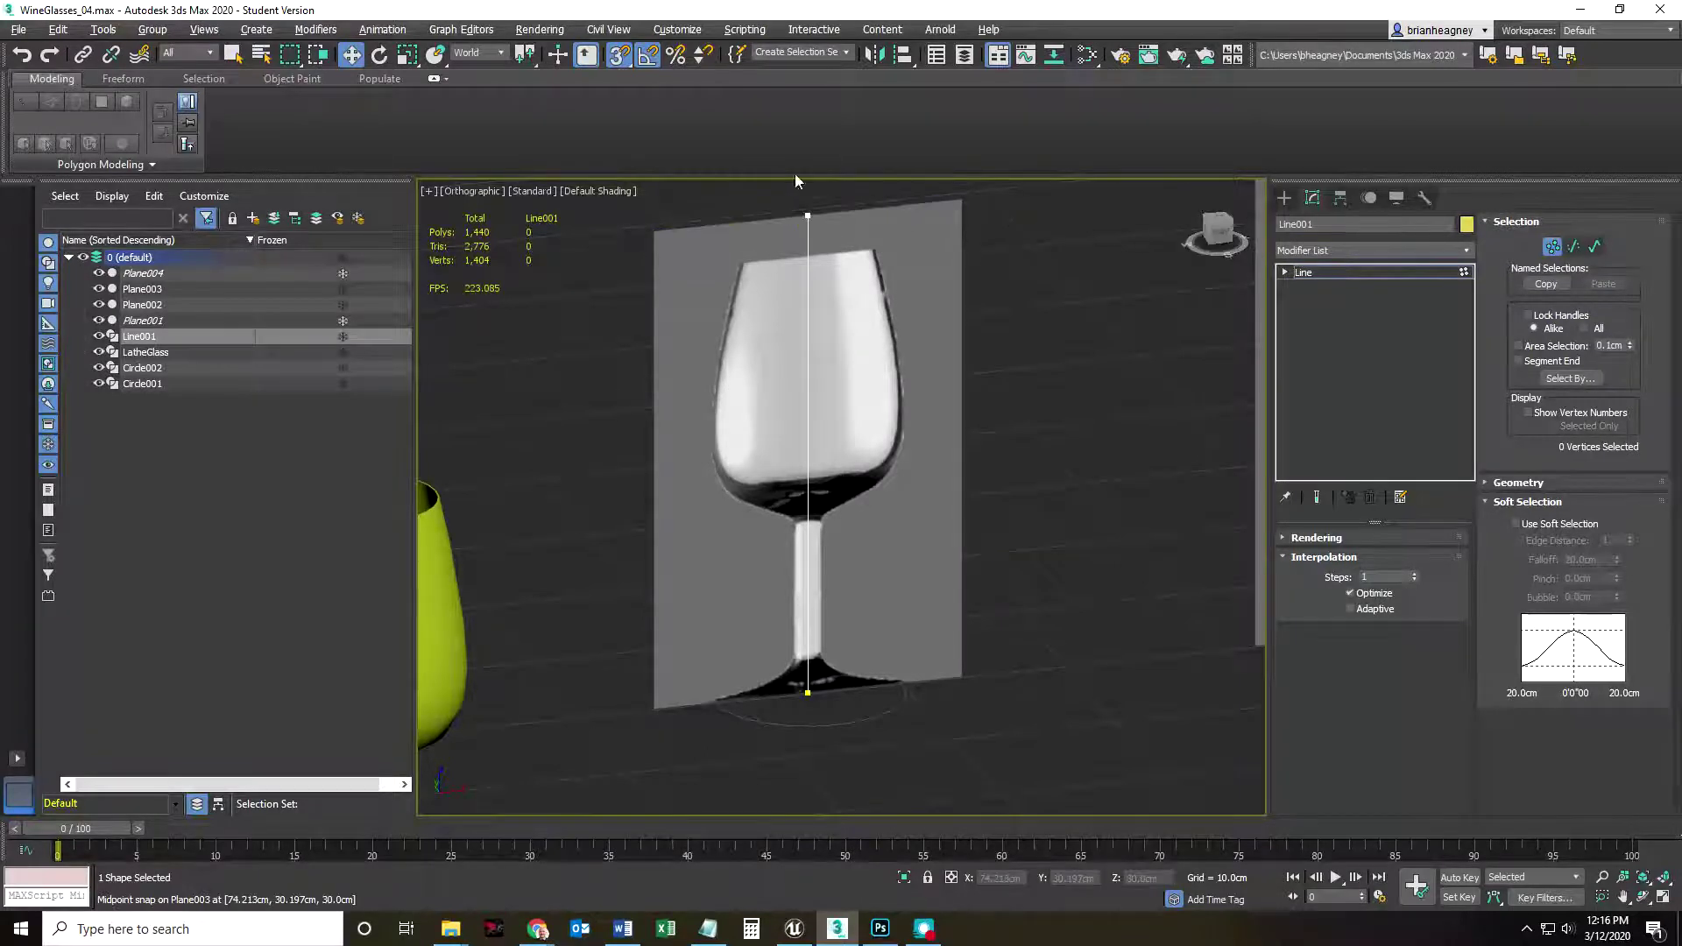
left_click(618, 56)
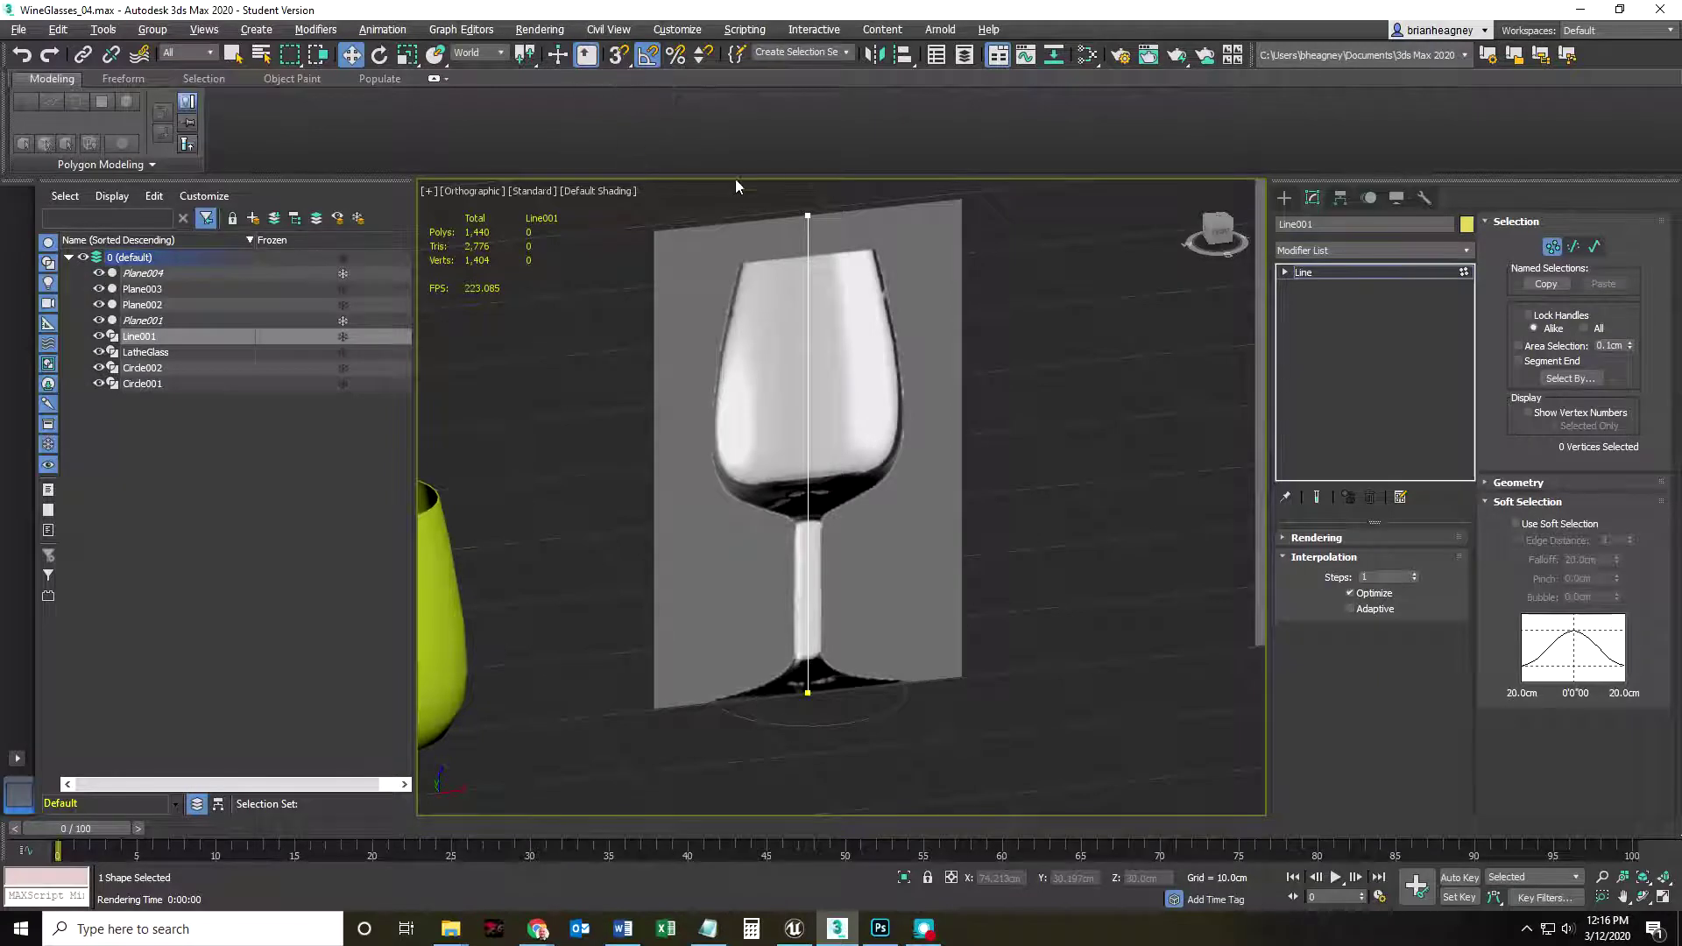
left_click_drag(862, 261, 863, 263)
middle_click_drag(885, 315, 867, 467)
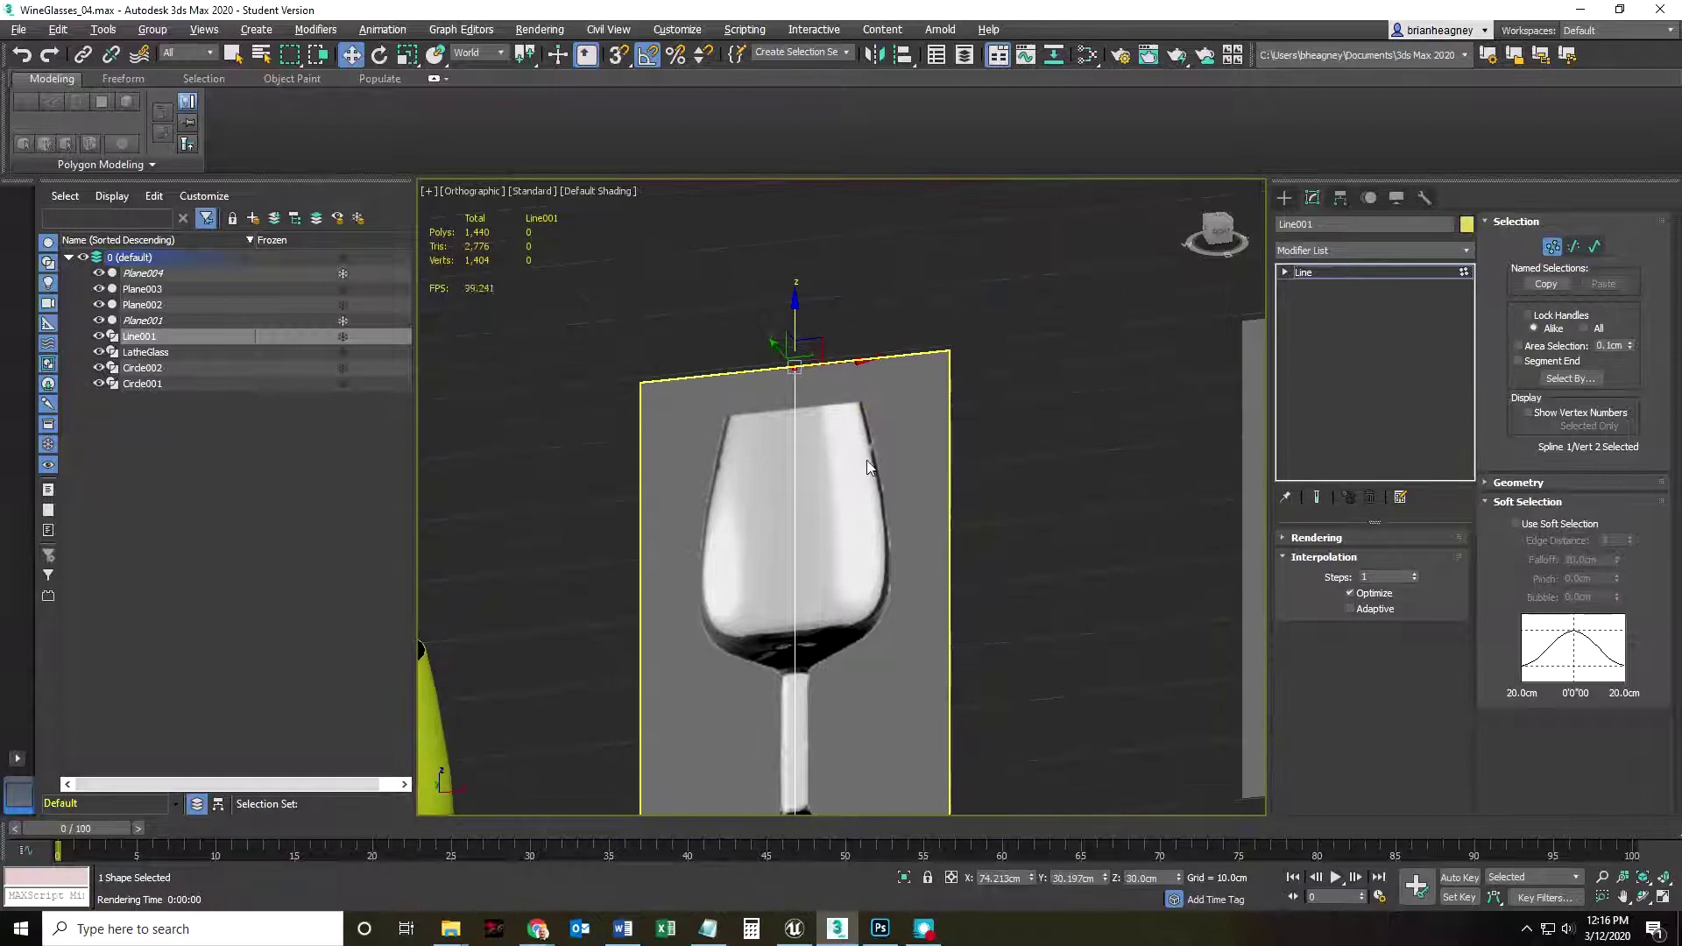
left_click_drag(794, 318, 803, 354)
scroll(797, 368, "up", 5)
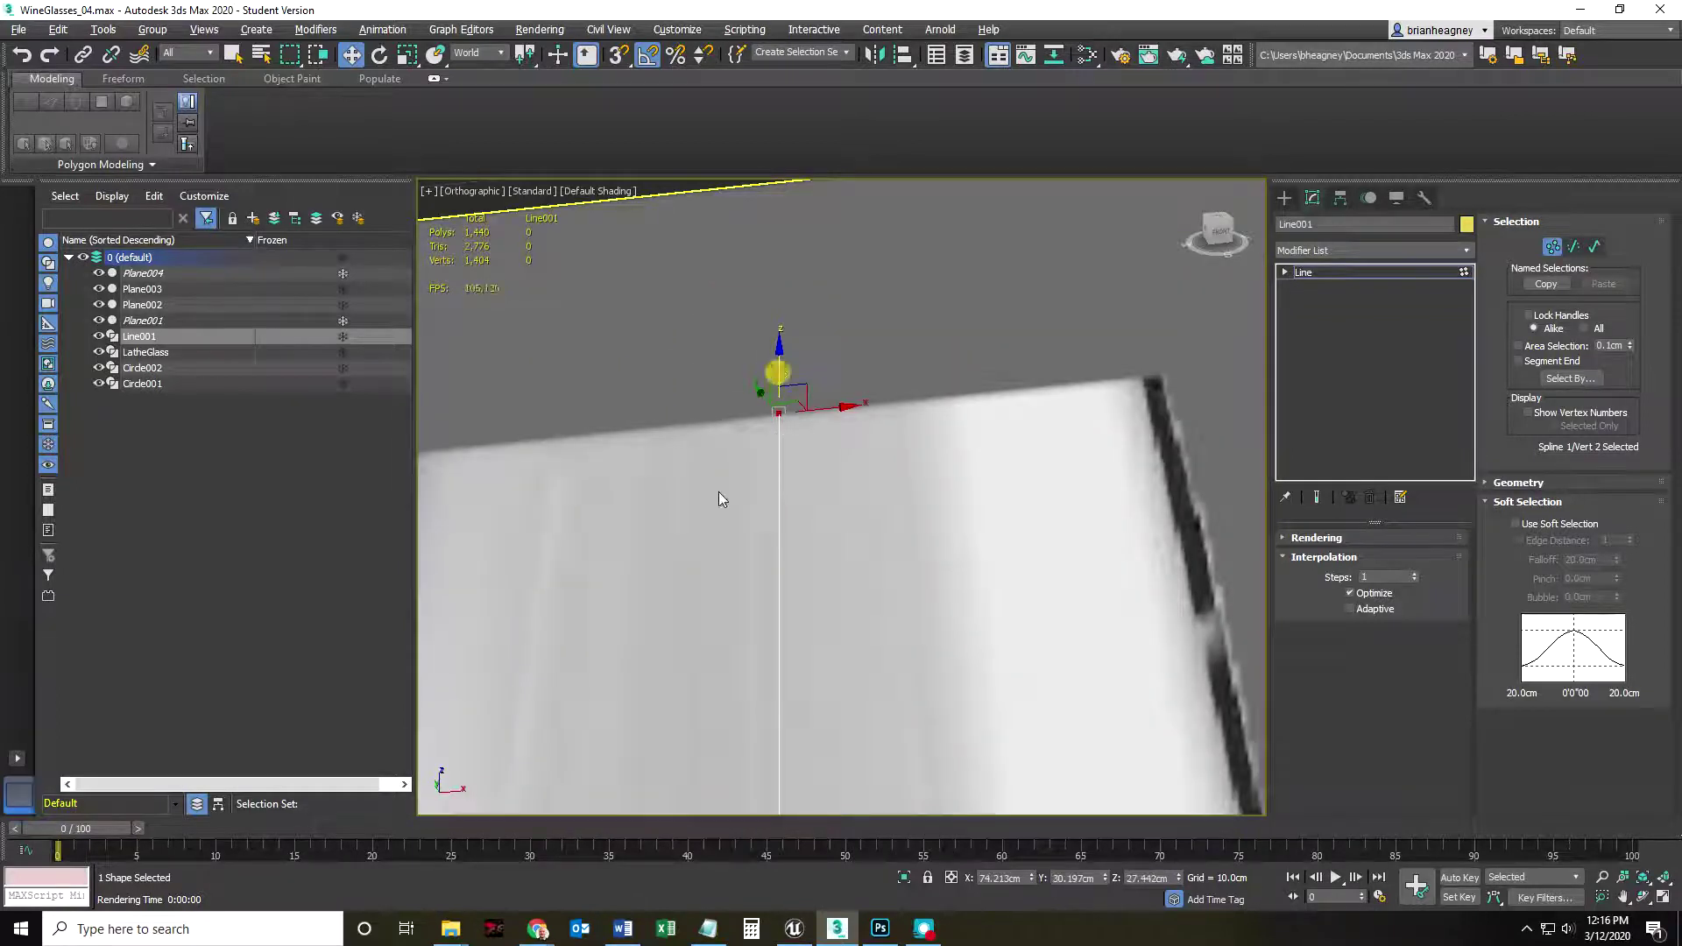
scroll(721, 492, "down", 6)
middle_click_drag(687, 537, 609, 340)
left_click(599, 383)
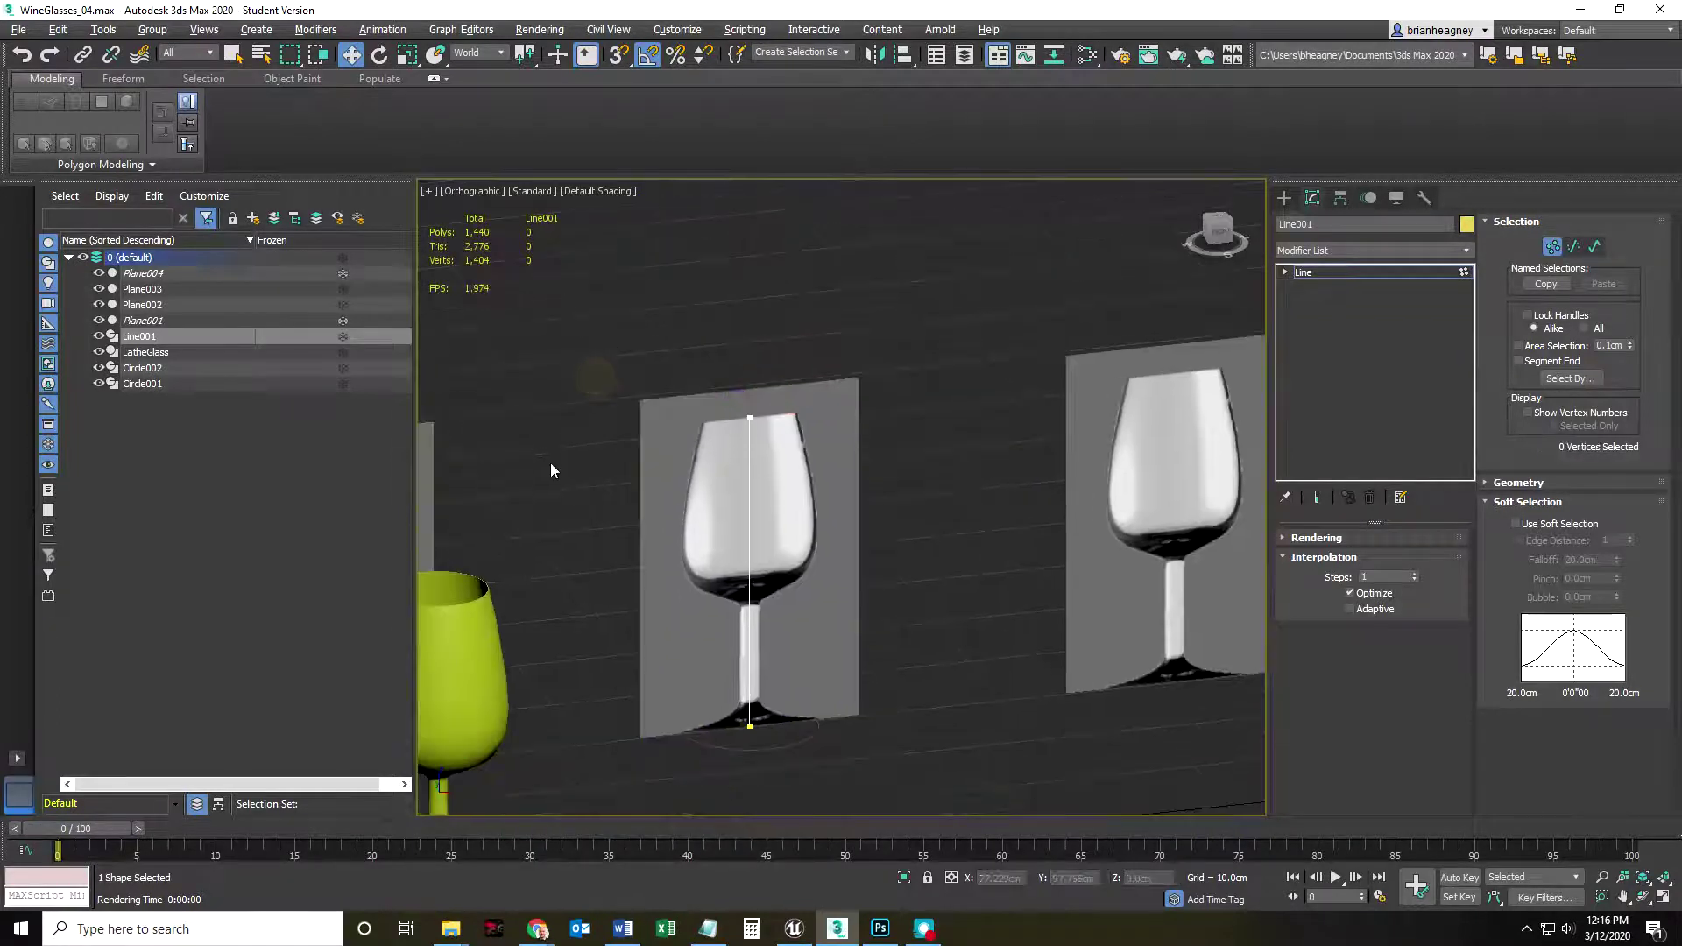
left_click(1558, 249)
left_click(991, 501)
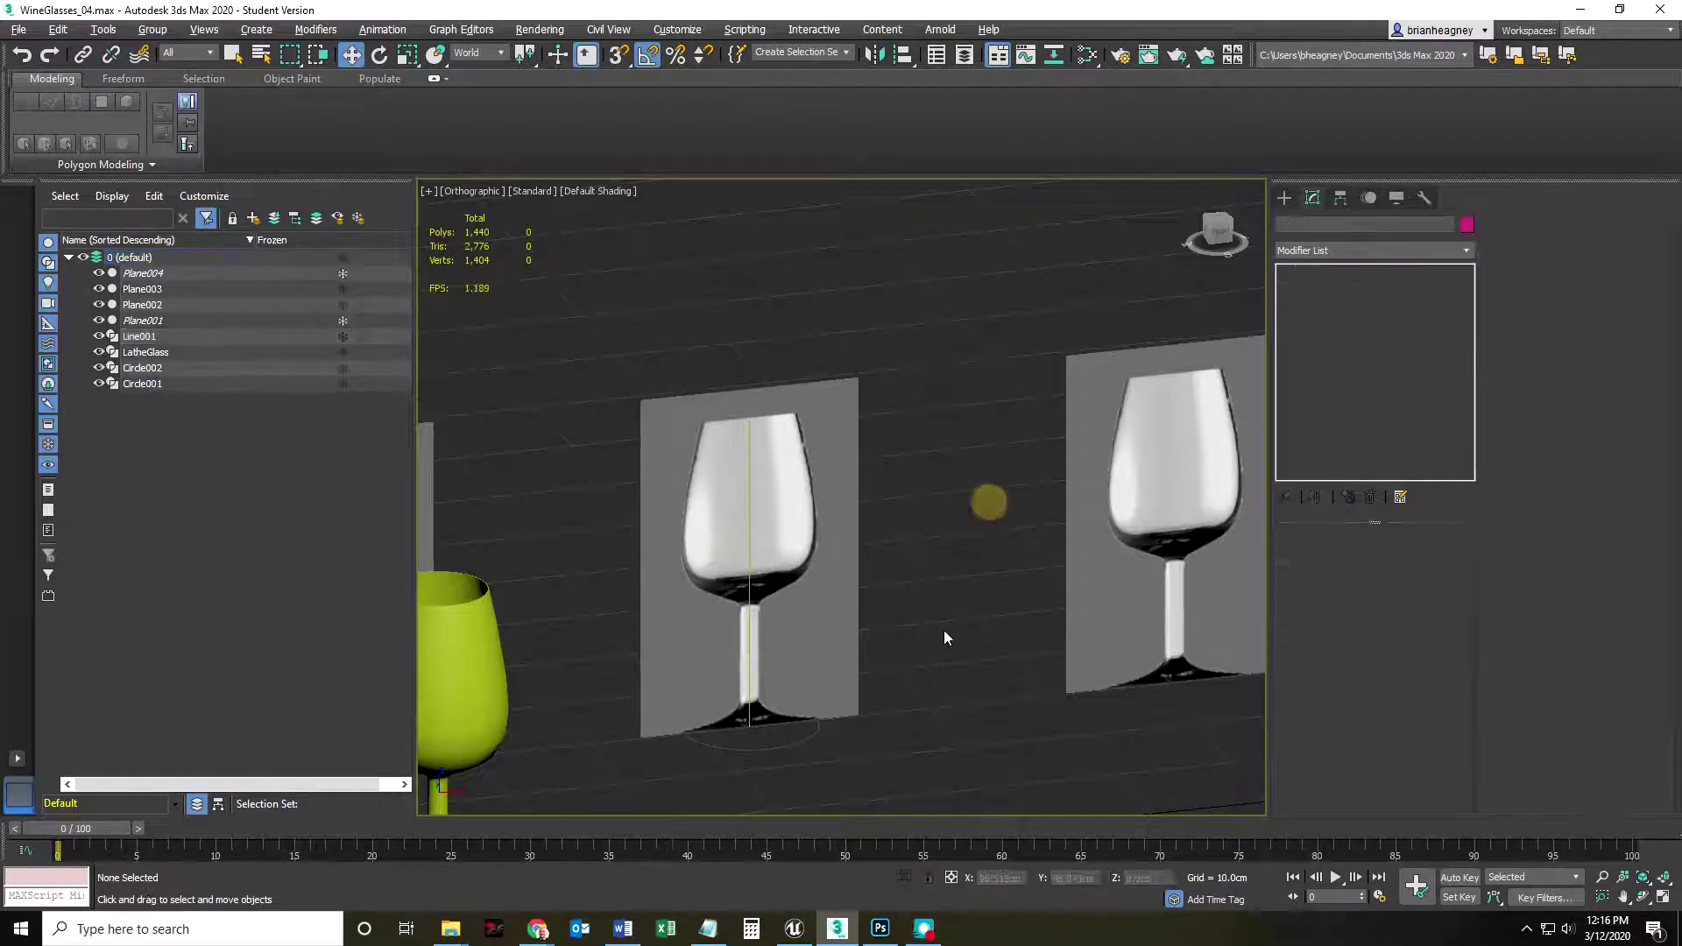
- Select the circle at the base of the Plane003 glass image and bring up the Compound Objects creation tools
middle_click_drag(944, 629, 917, 484)
scroll(775, 619, "up", 4)
scroll(738, 557, "down", 5)
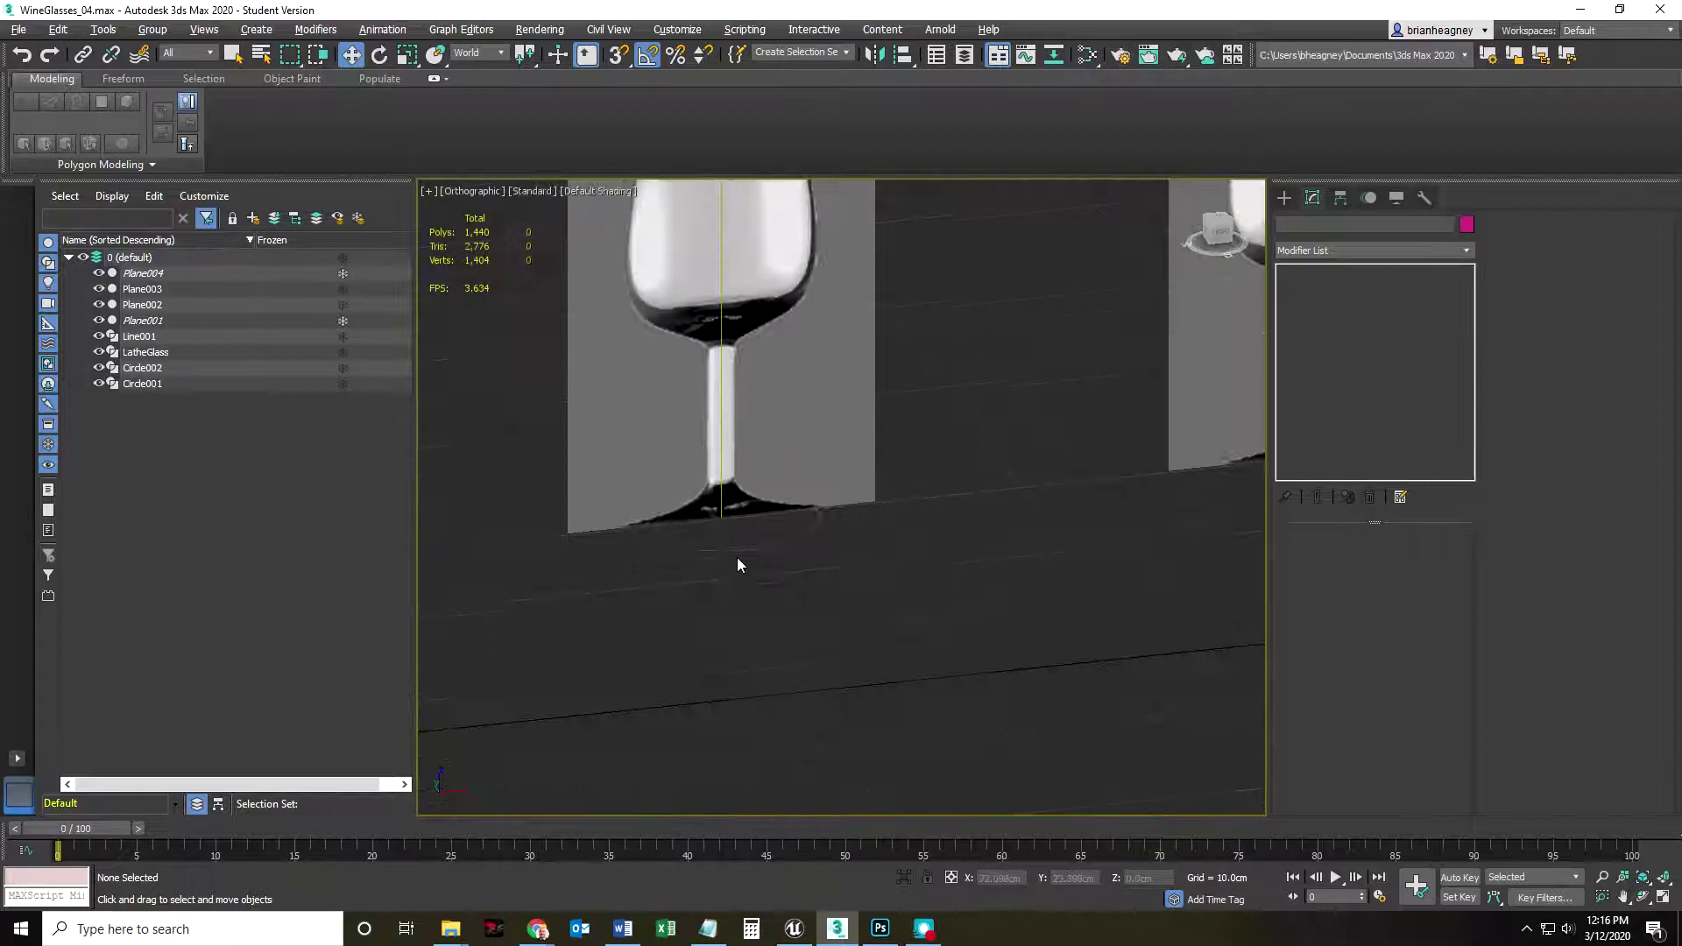
scroll(789, 570, "down", 2)
left_click(756, 569)
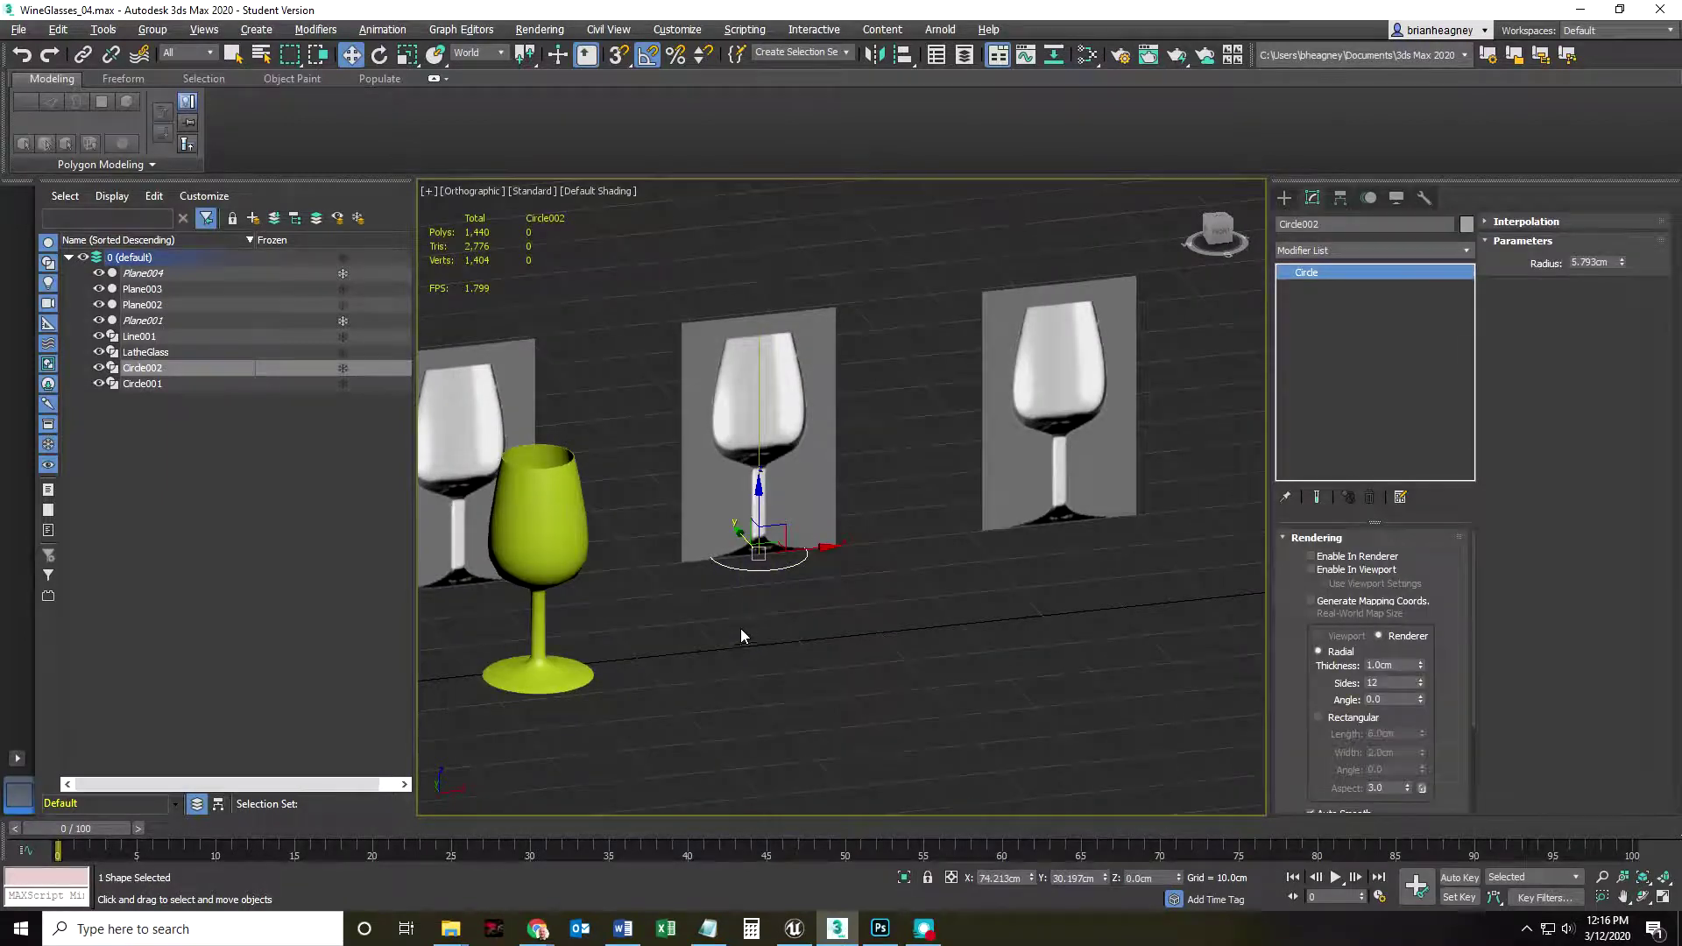
scroll(740, 633, "up", 5)
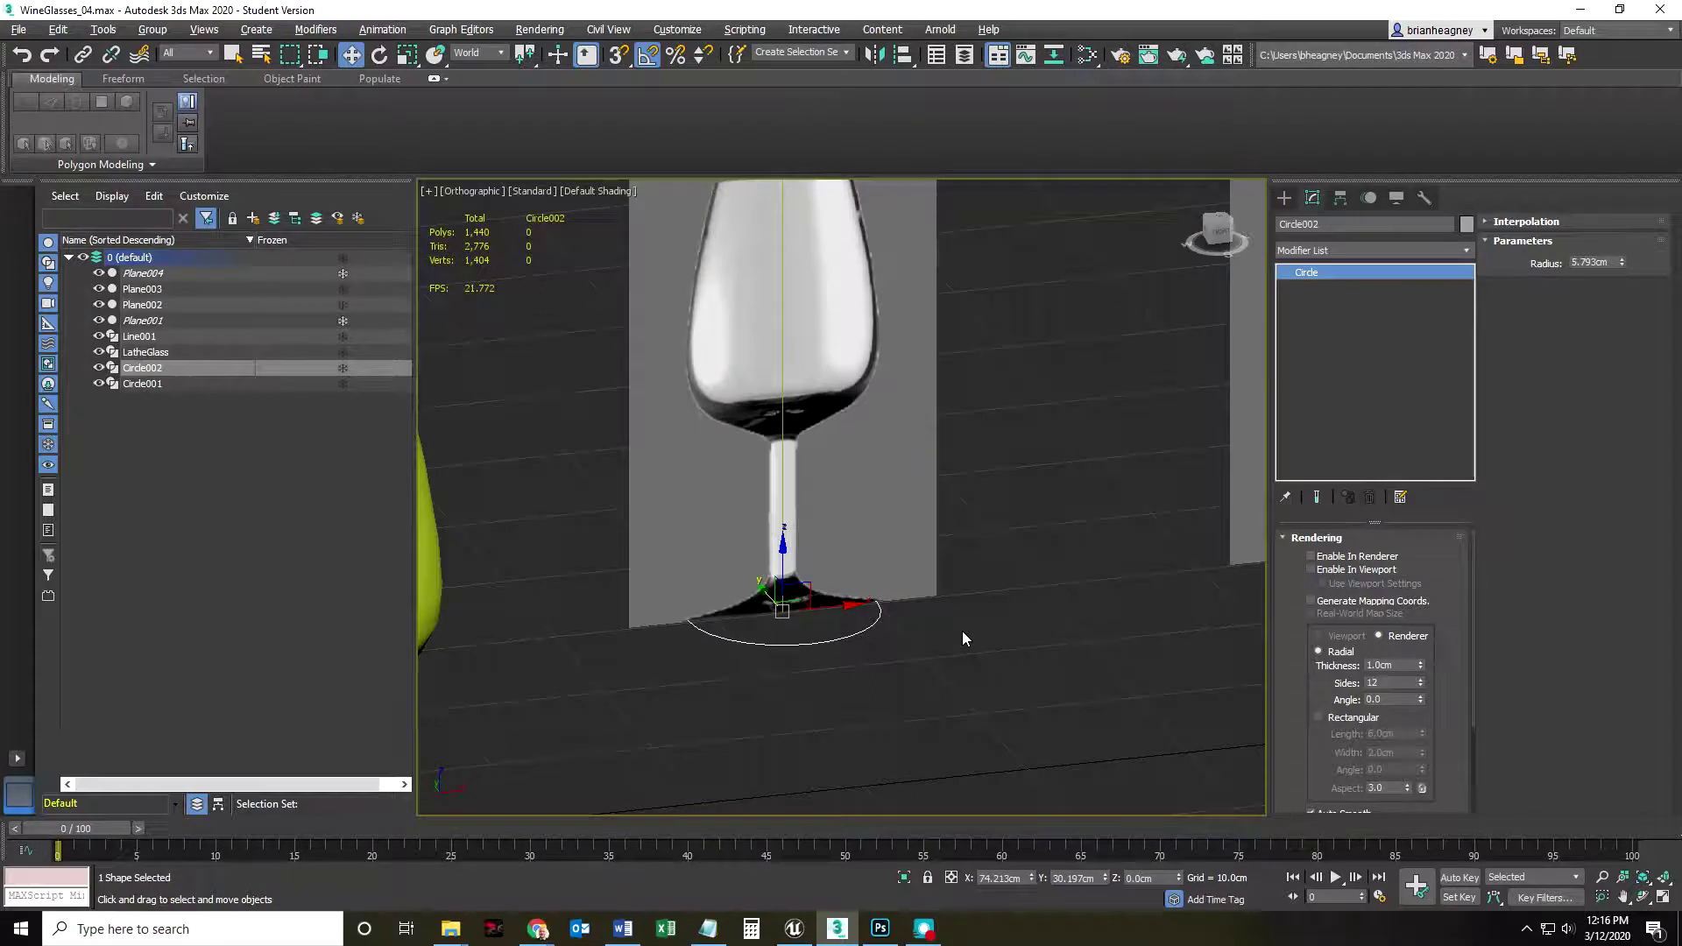
scroll(885, 640, "down", 1)
scroll(920, 525, "down", 3)
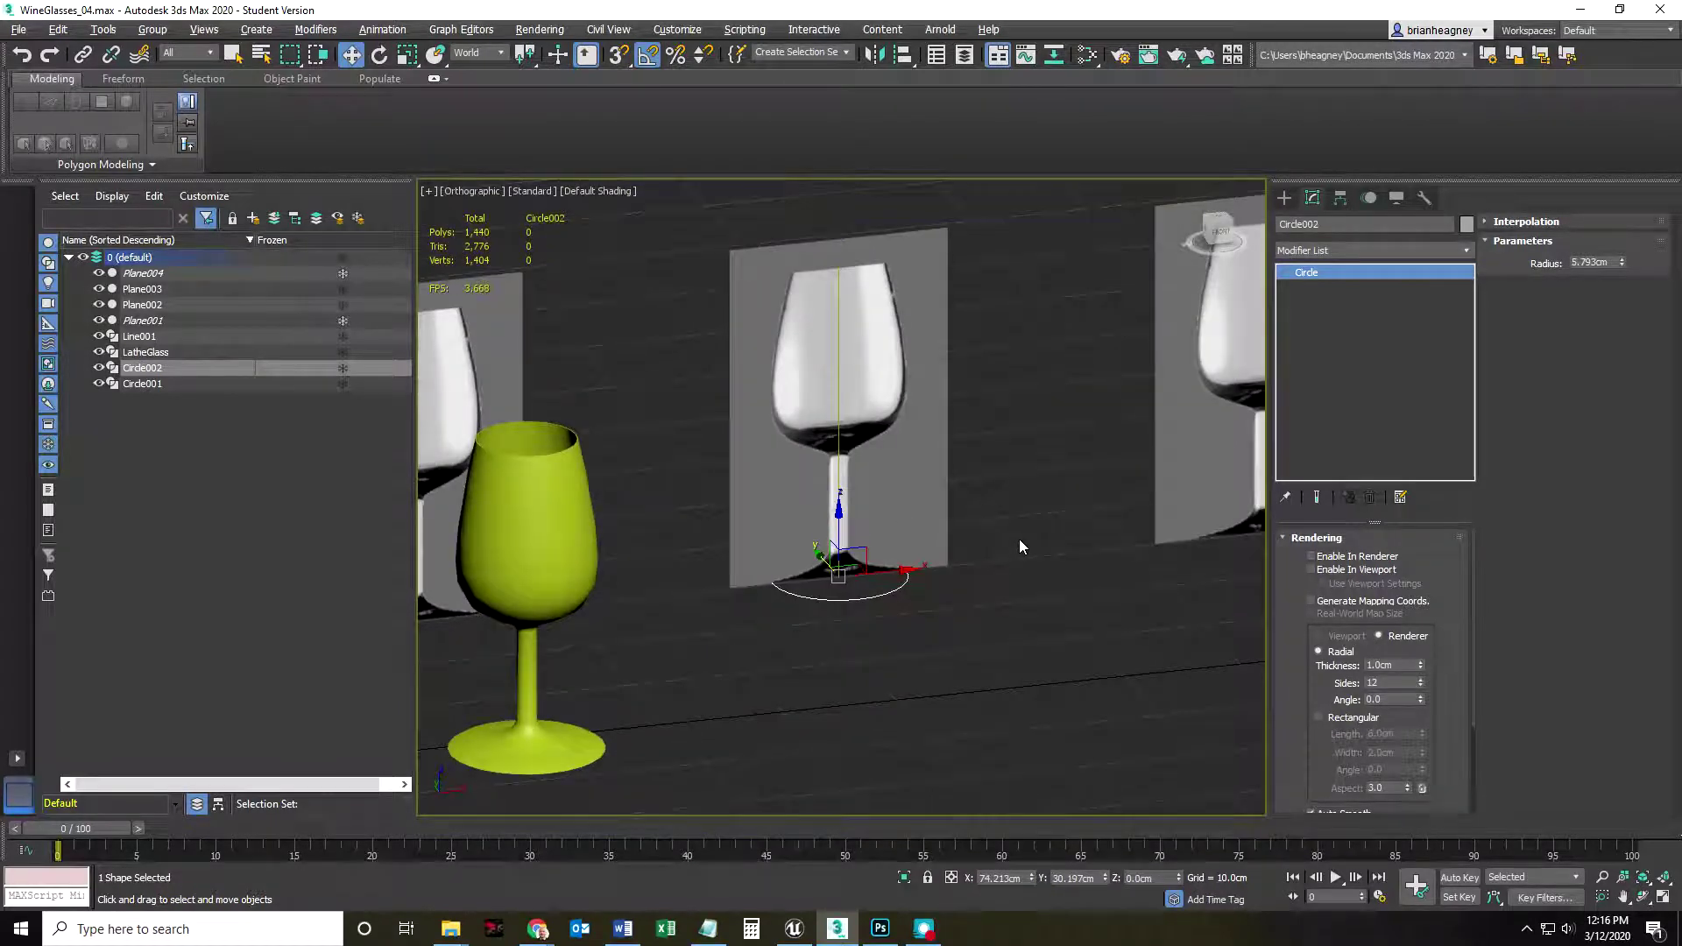
left_click(1284, 200)
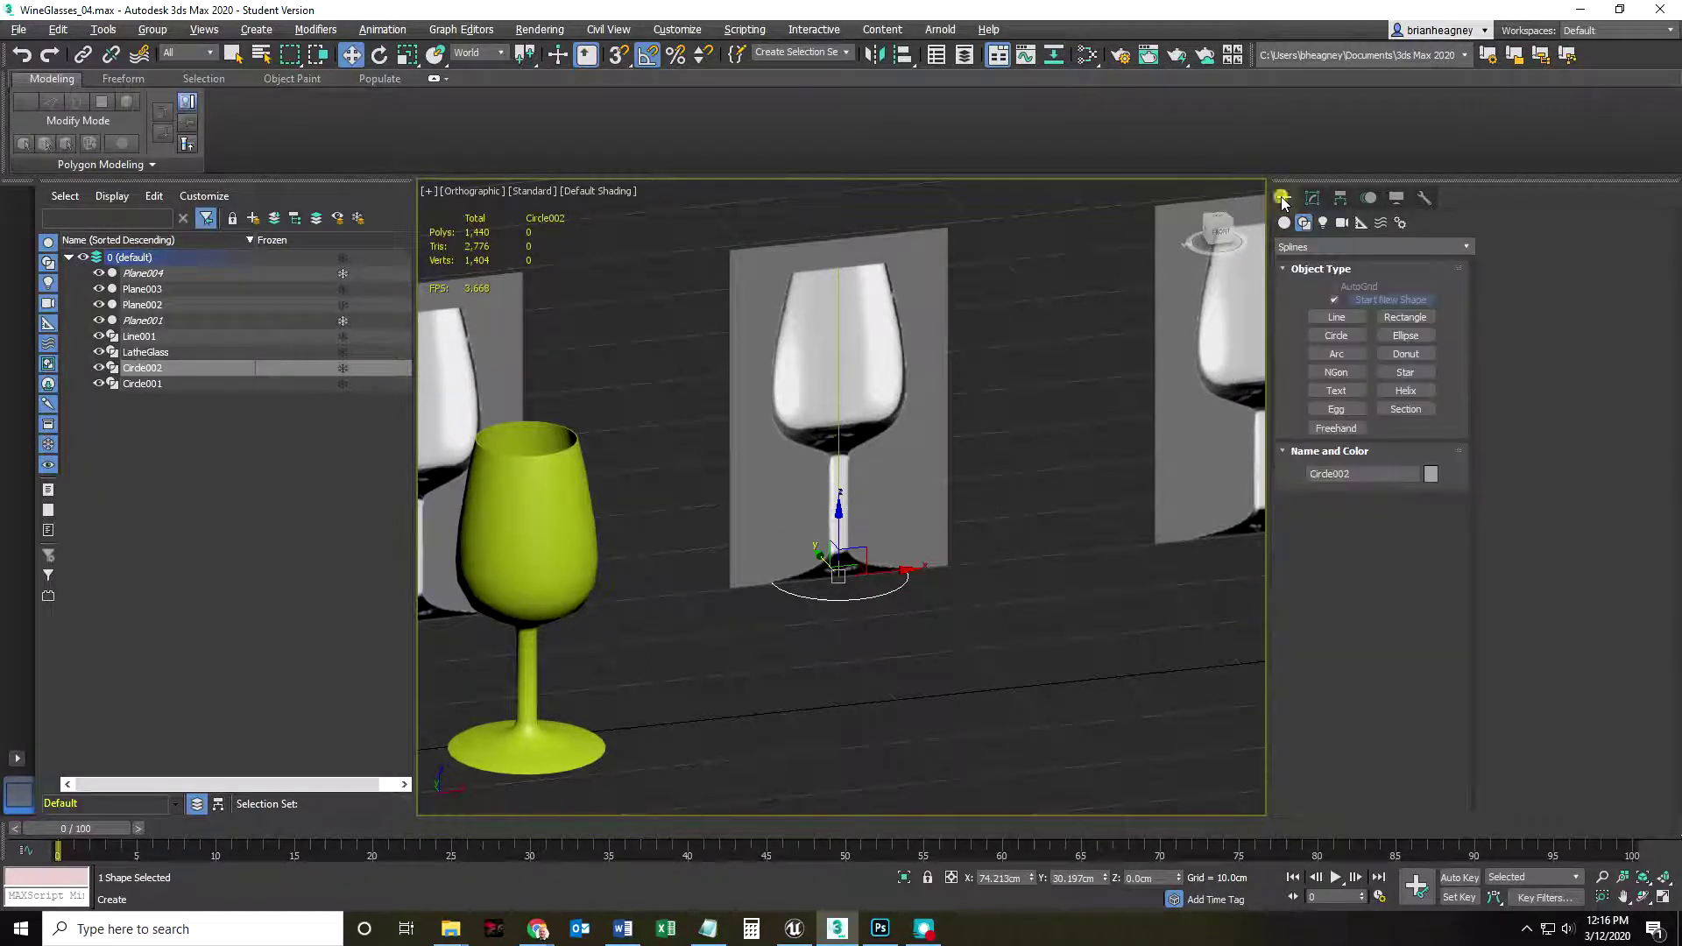
left_click(1283, 224)
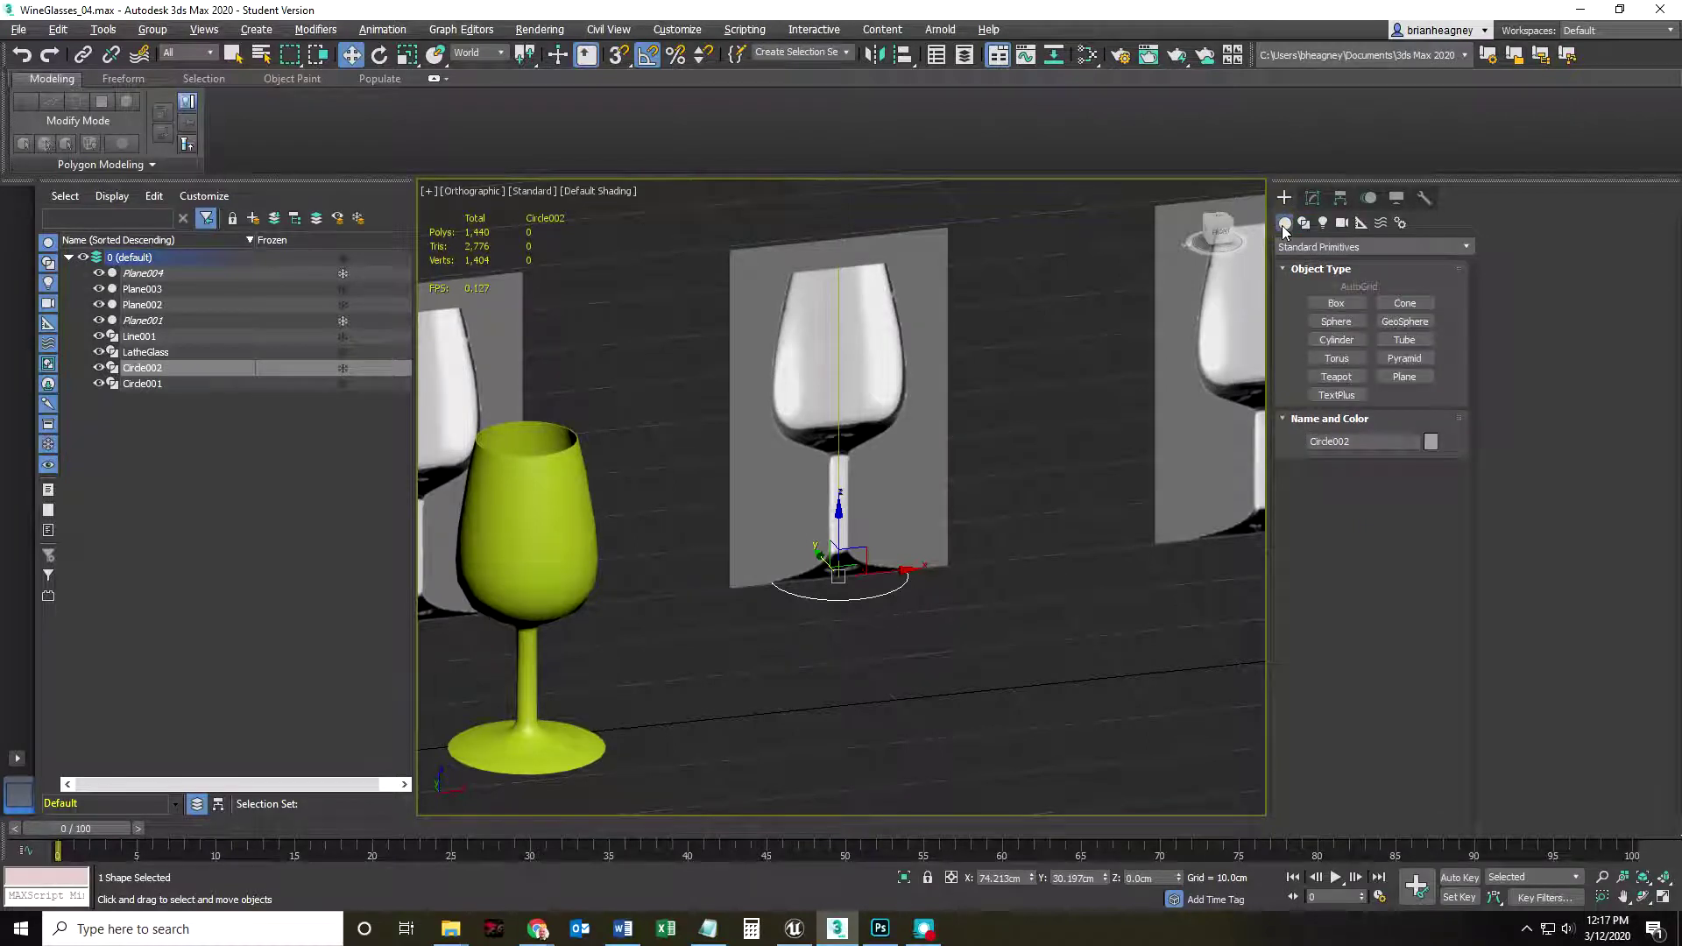
left_click(1462, 249)
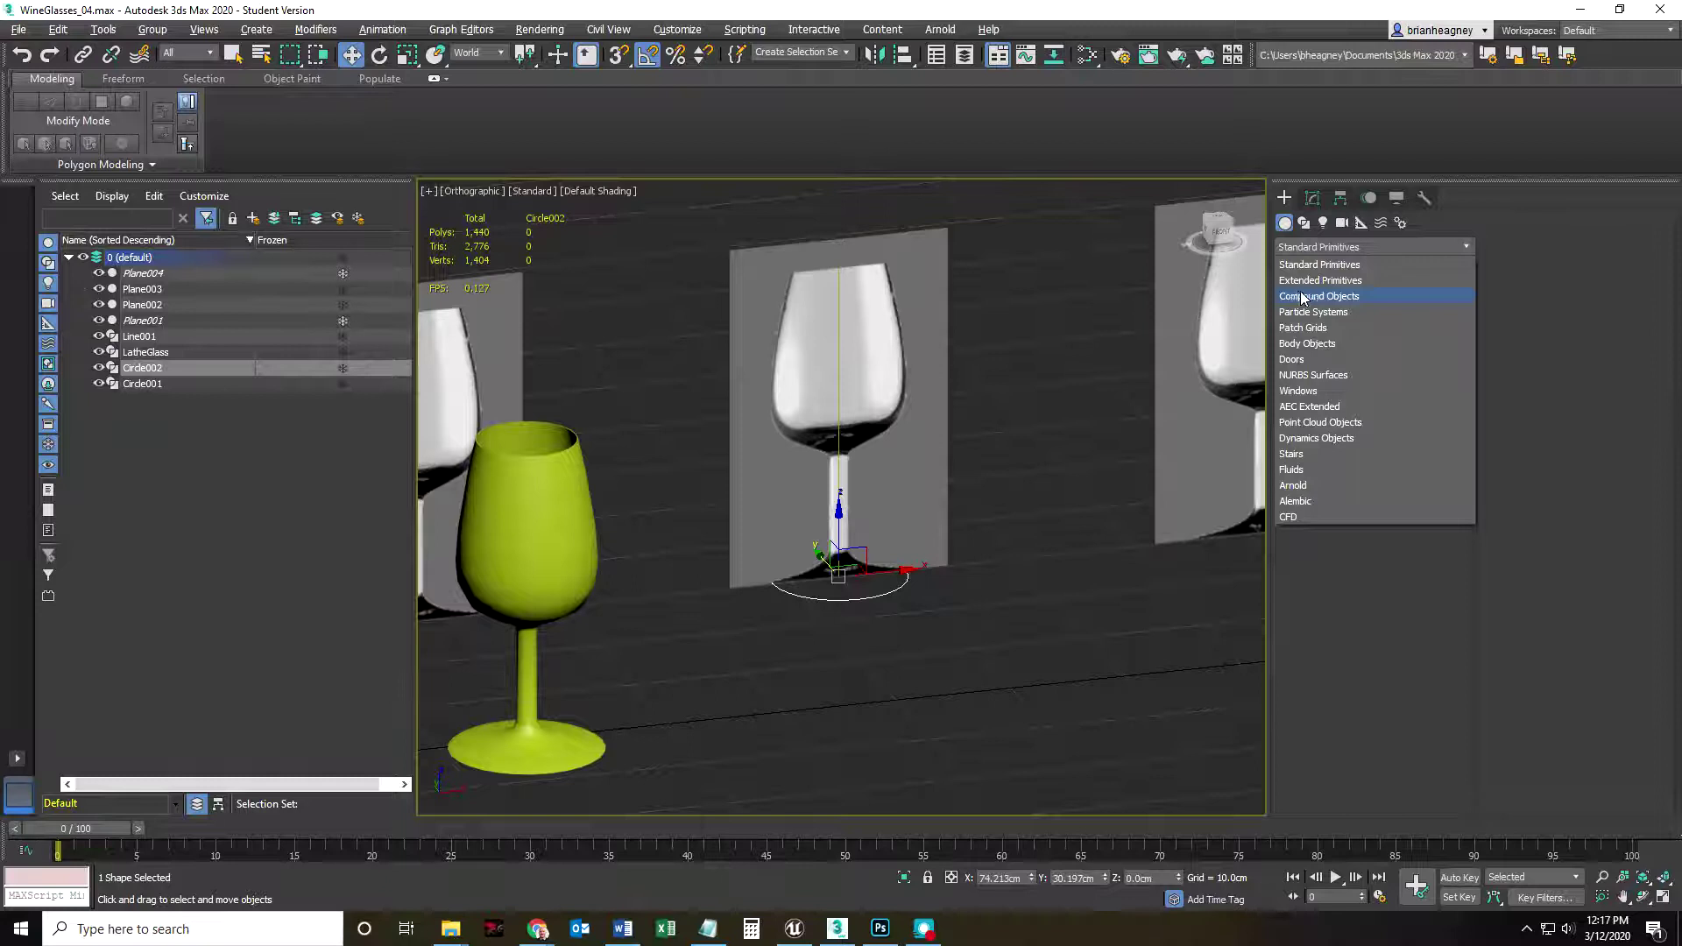
left_click(1336, 298)
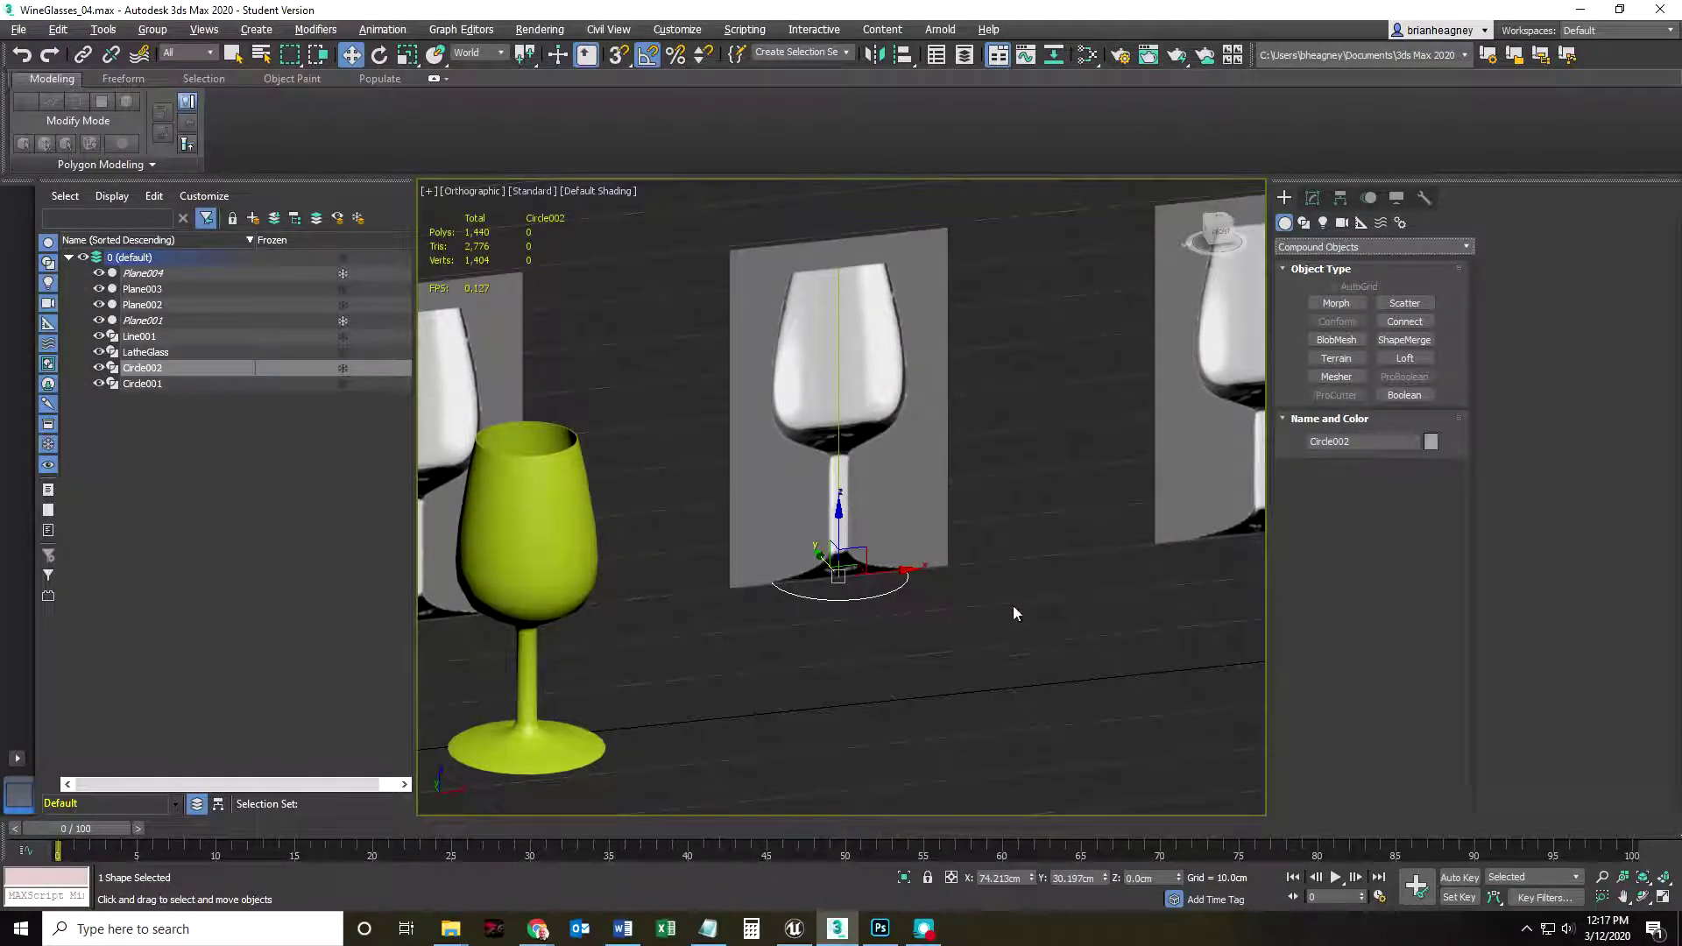
left_click(1402, 359)
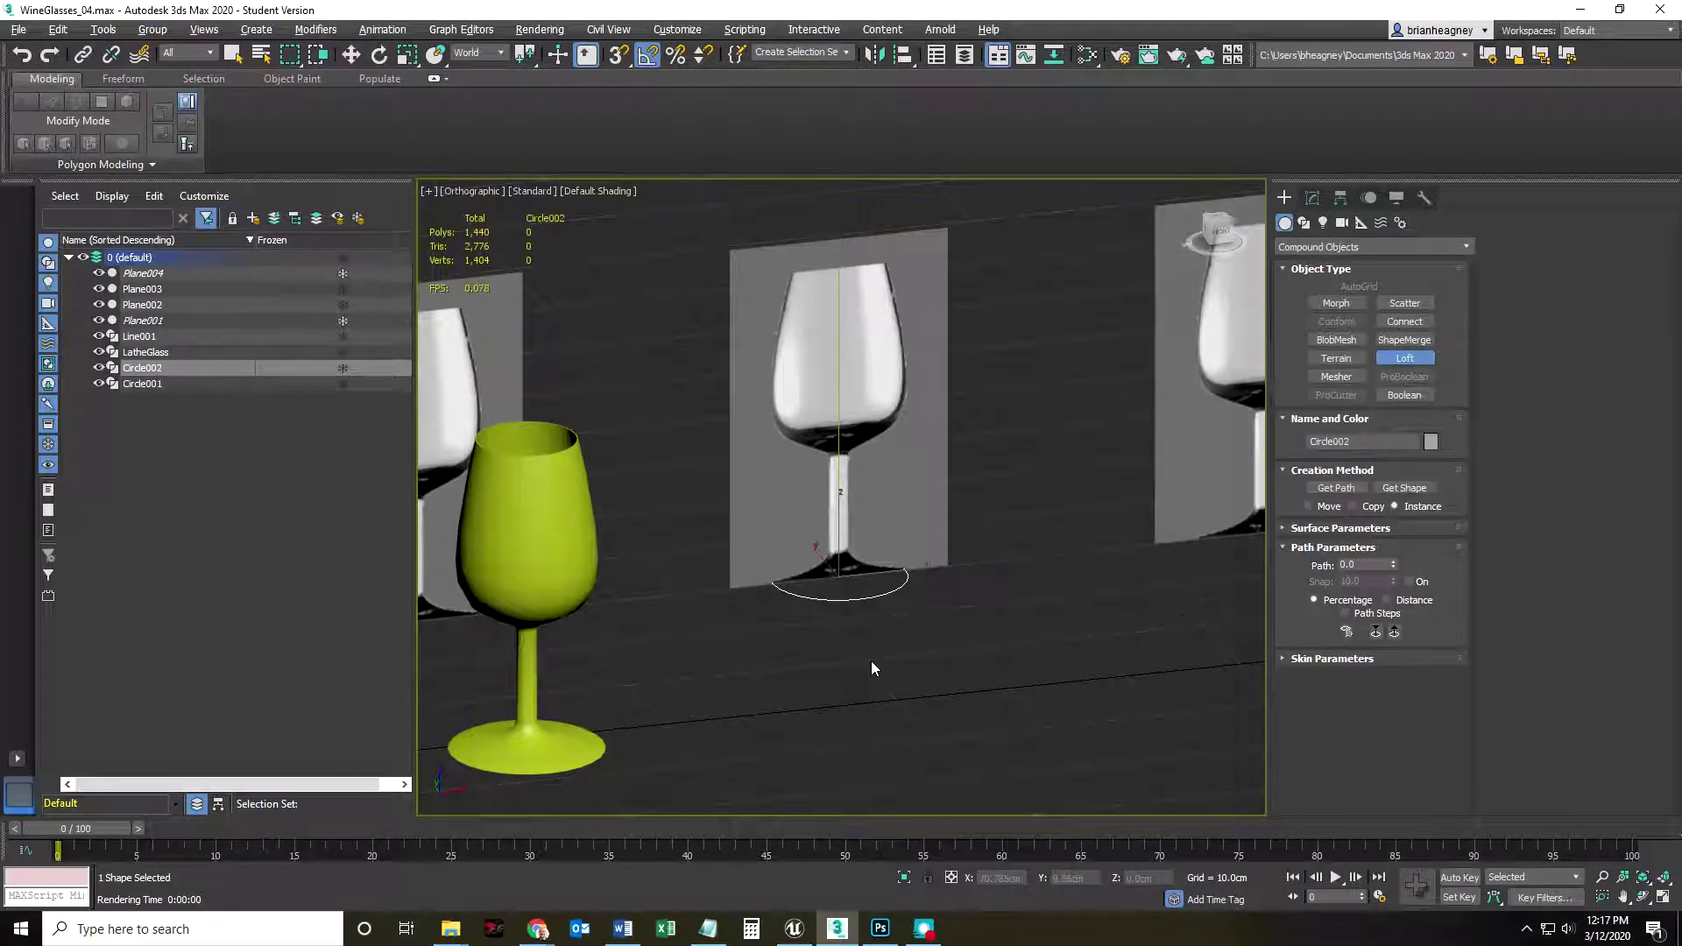
middle_click_drag(815, 616, 815, 648)
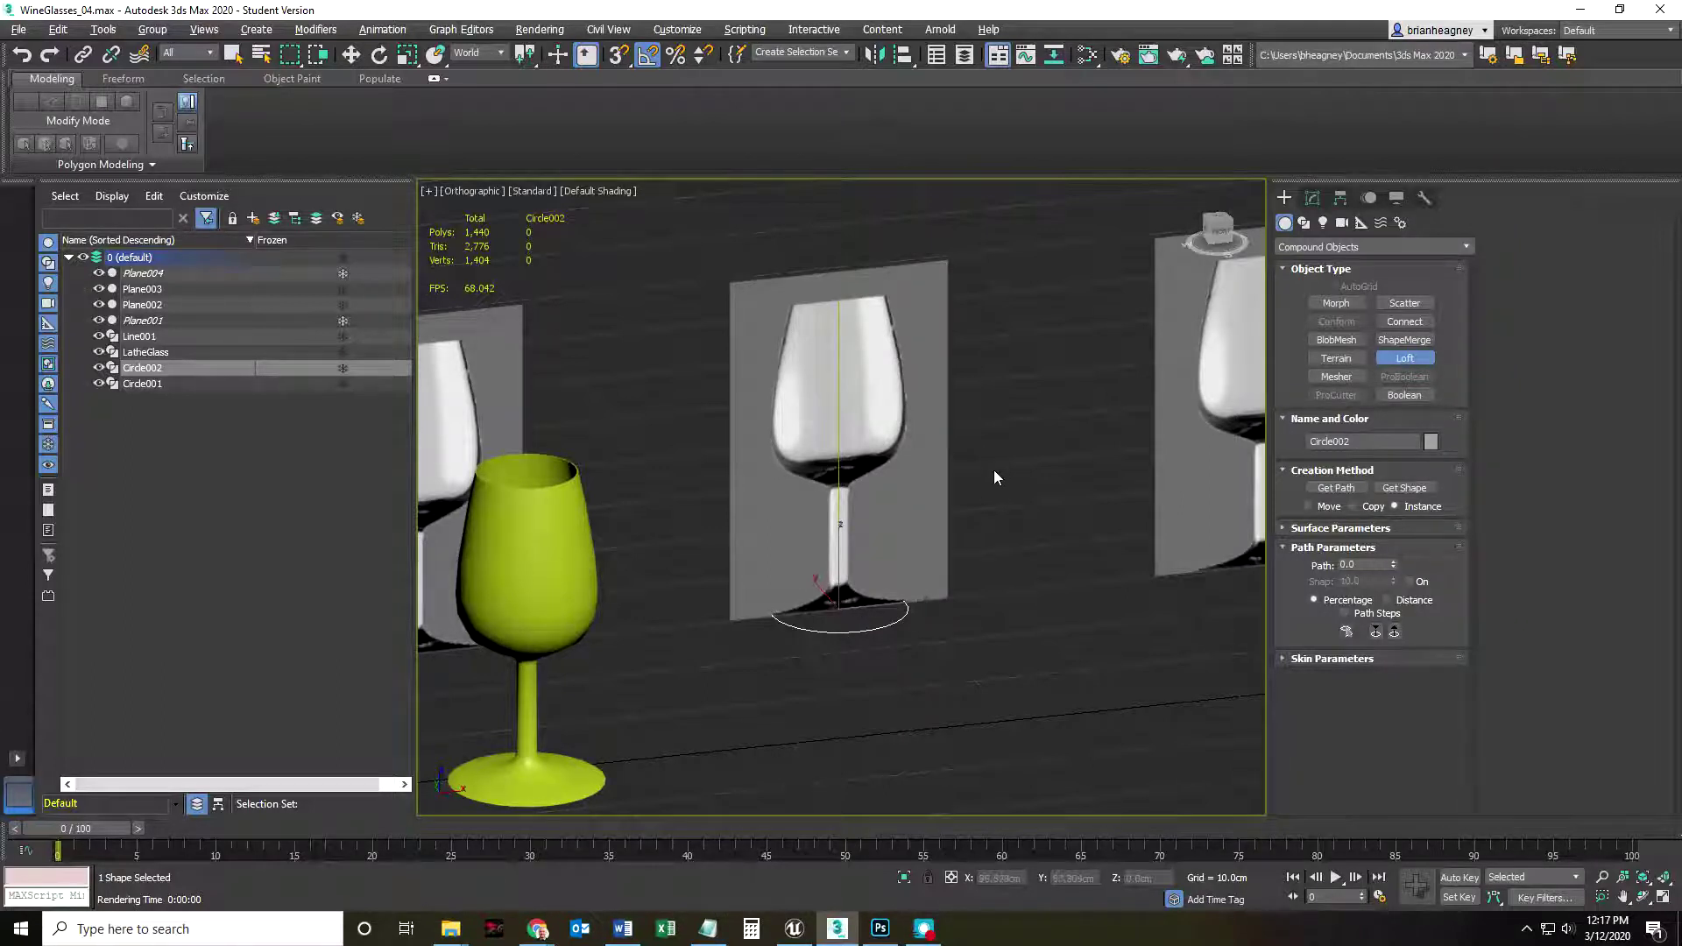
key("w")
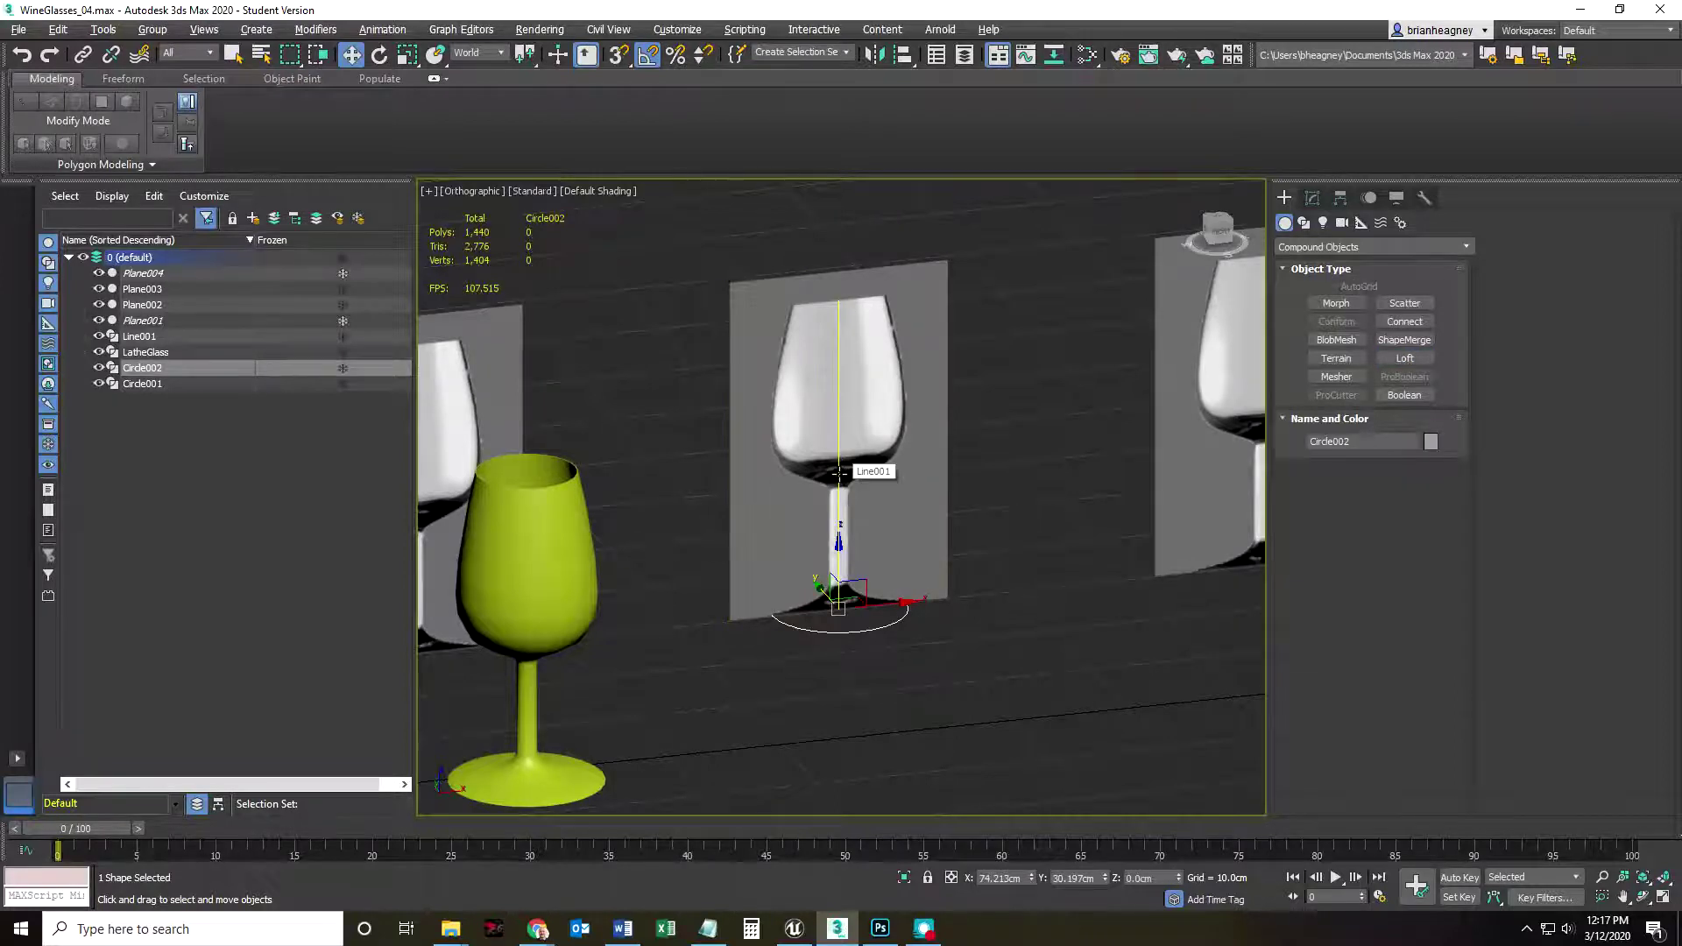
- Copy the base circle and its vertical line together as independent objects, placing two successive pairs in front of the reference image
left_click(839, 520)
left_click(834, 626)
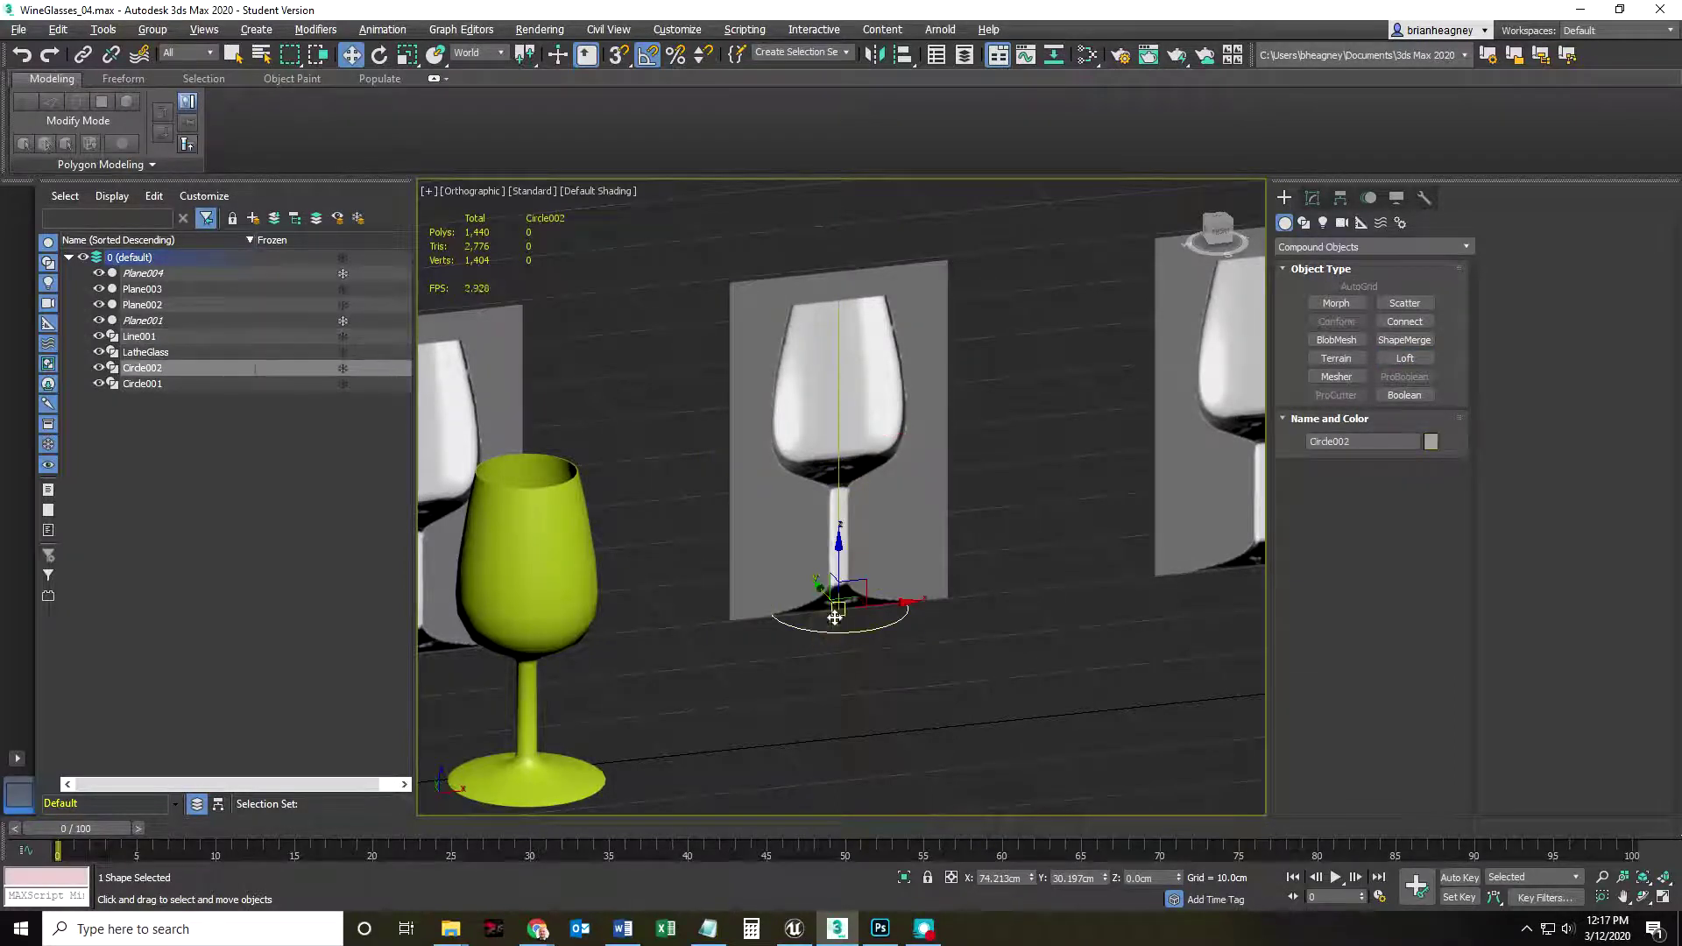
left_click(841, 497, "ctrl")
left_click_drag(842, 522, 929, 614)
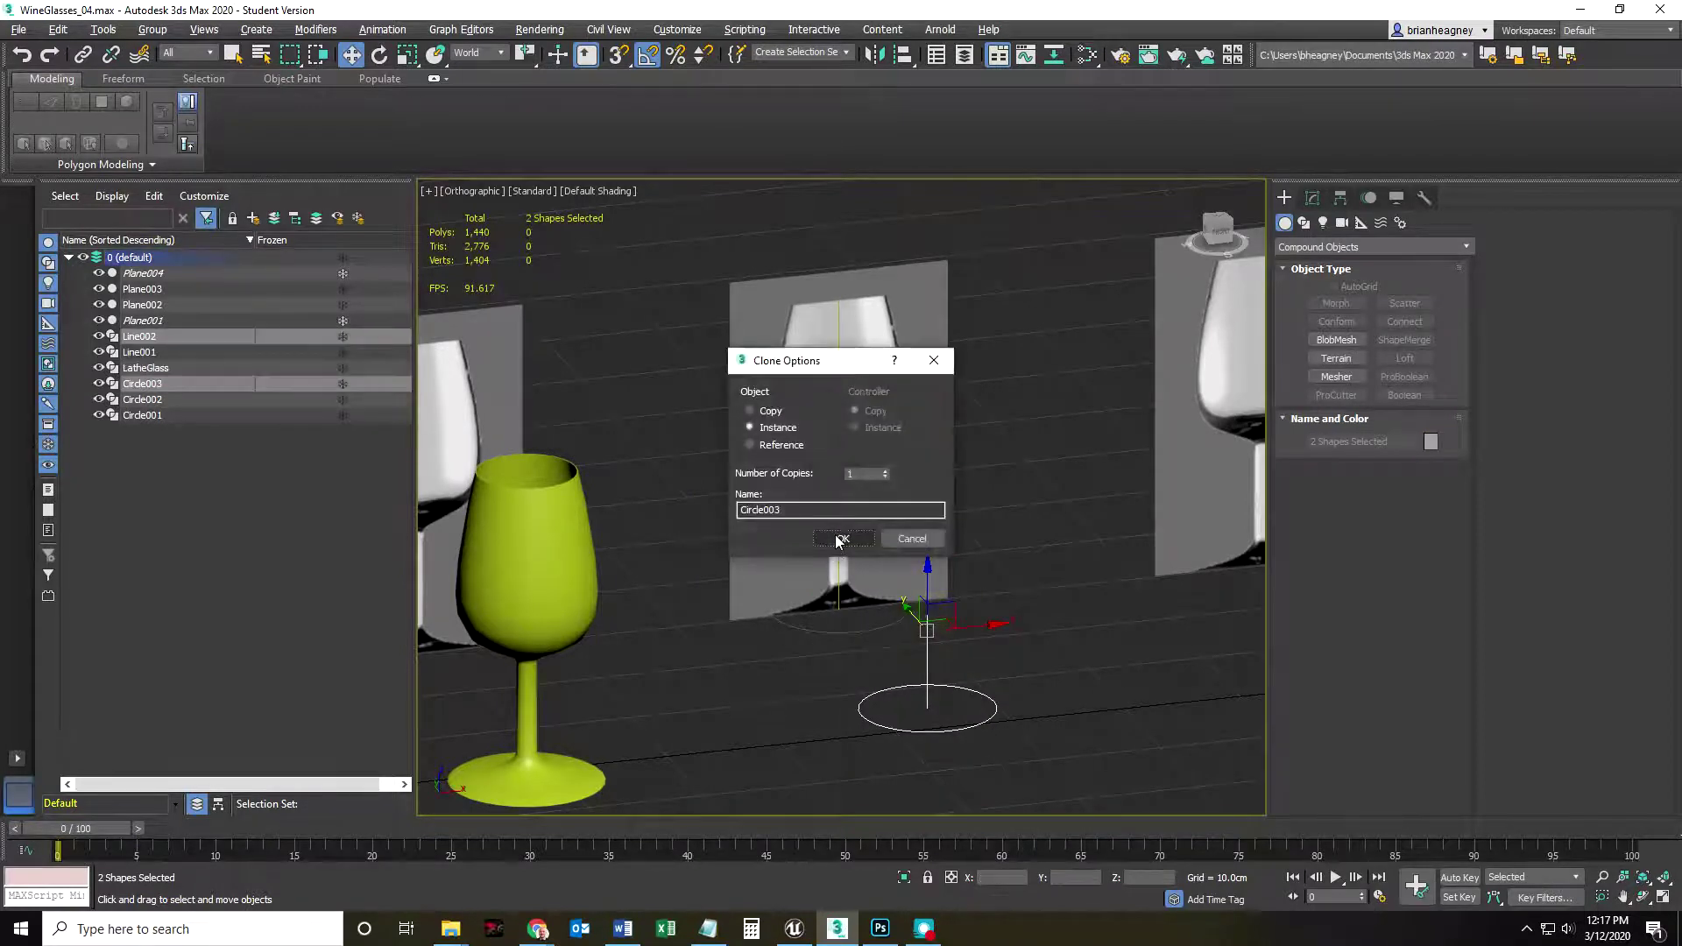
left_click(750, 411)
left_click(842, 538)
middle_click_drag(807, 575, 800, 481, "alt")
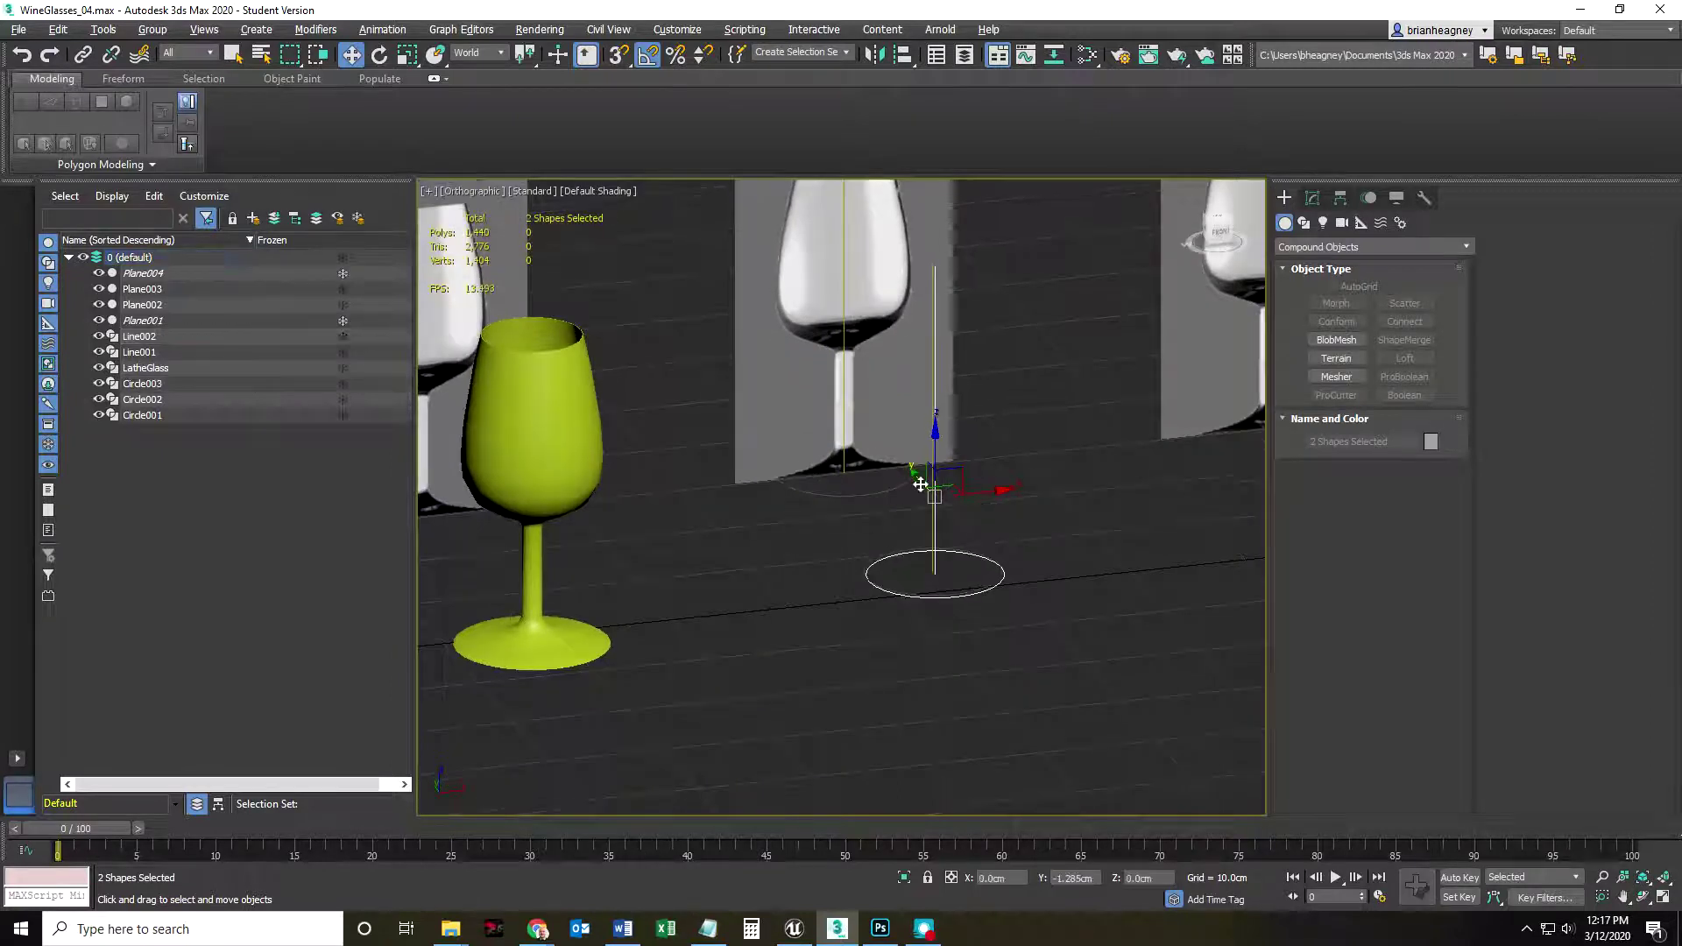
left_click_drag(974, 564, 997, 590, "shift")
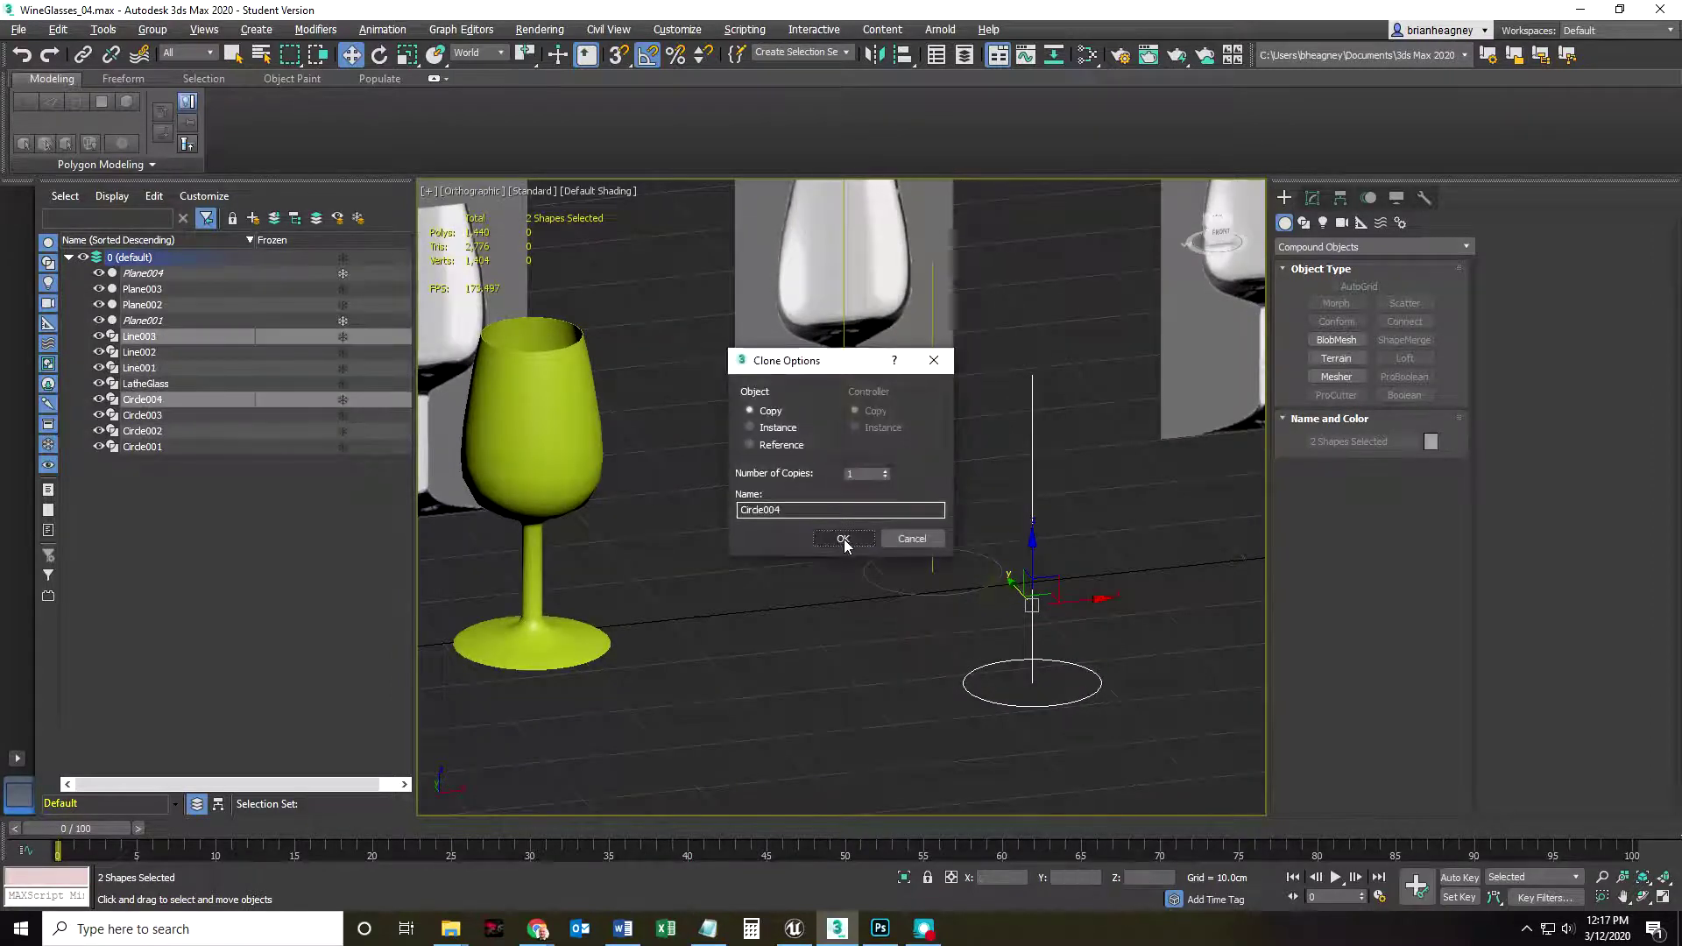
left_click(844, 539)
- Loft the original base circle at the glass image along its vertical line by getting that line as the path
mouse_move(796, 640)
middle_mouse_down("alt")
mouse_move(807, 623)
mouse_move(754, 594)
mouse_move(781, 601)
middle_mouse_up("alt")
left_click(691, 599)
left_click(688, 451)
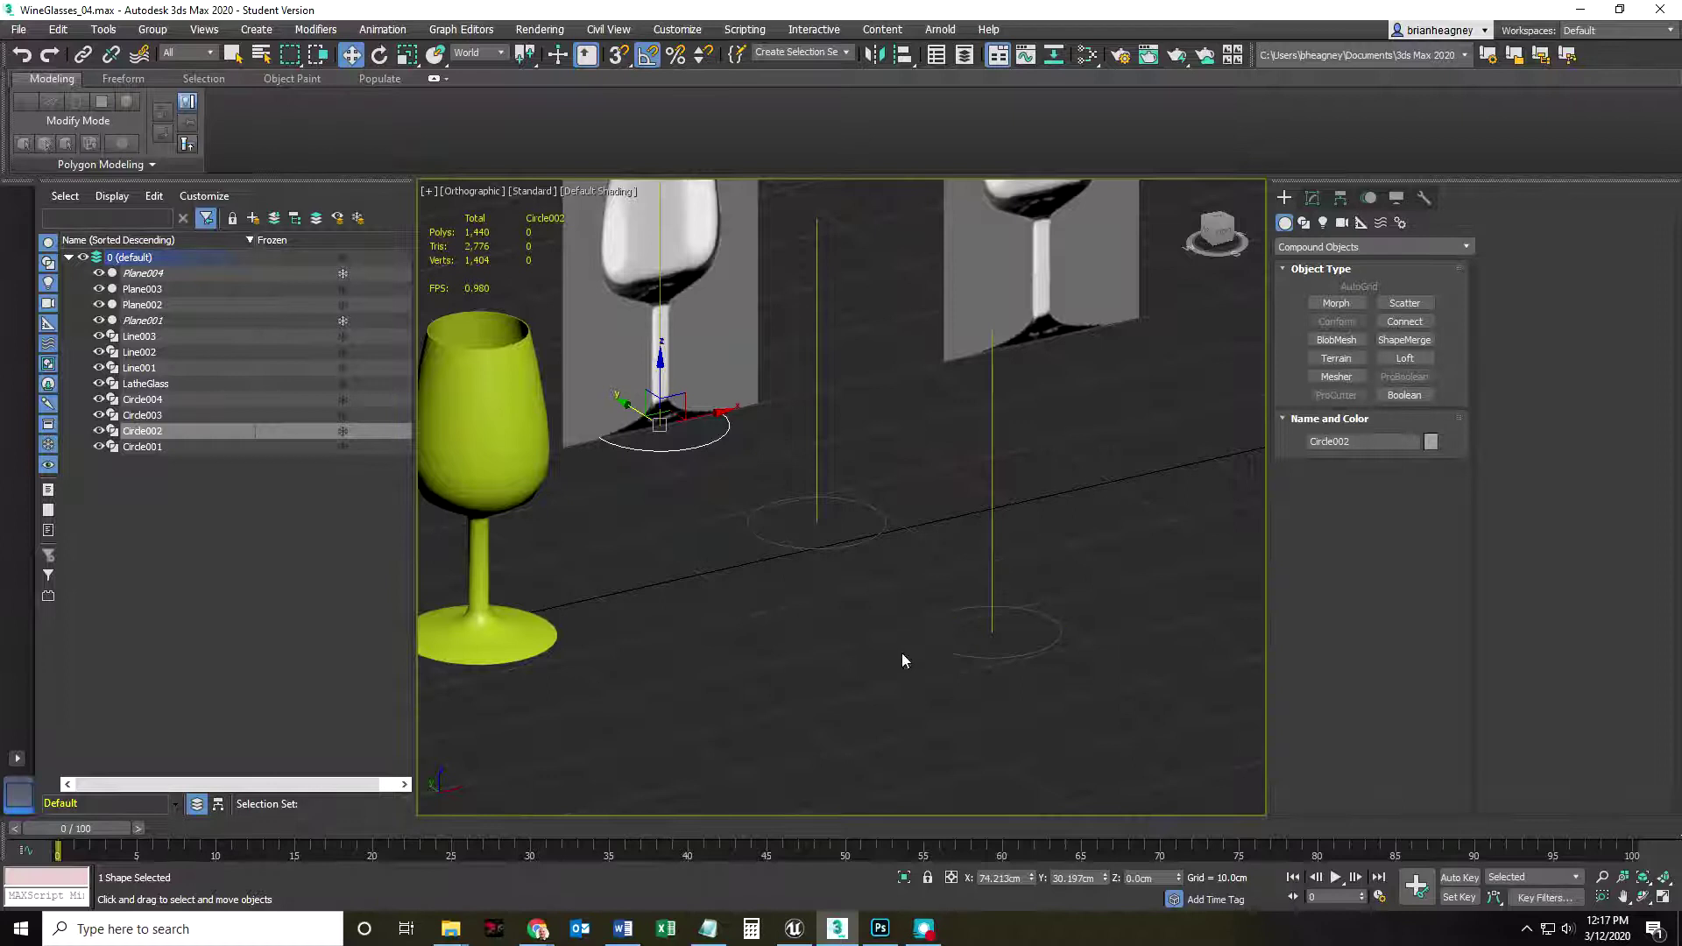
scroll(691, 582, "up", 2)
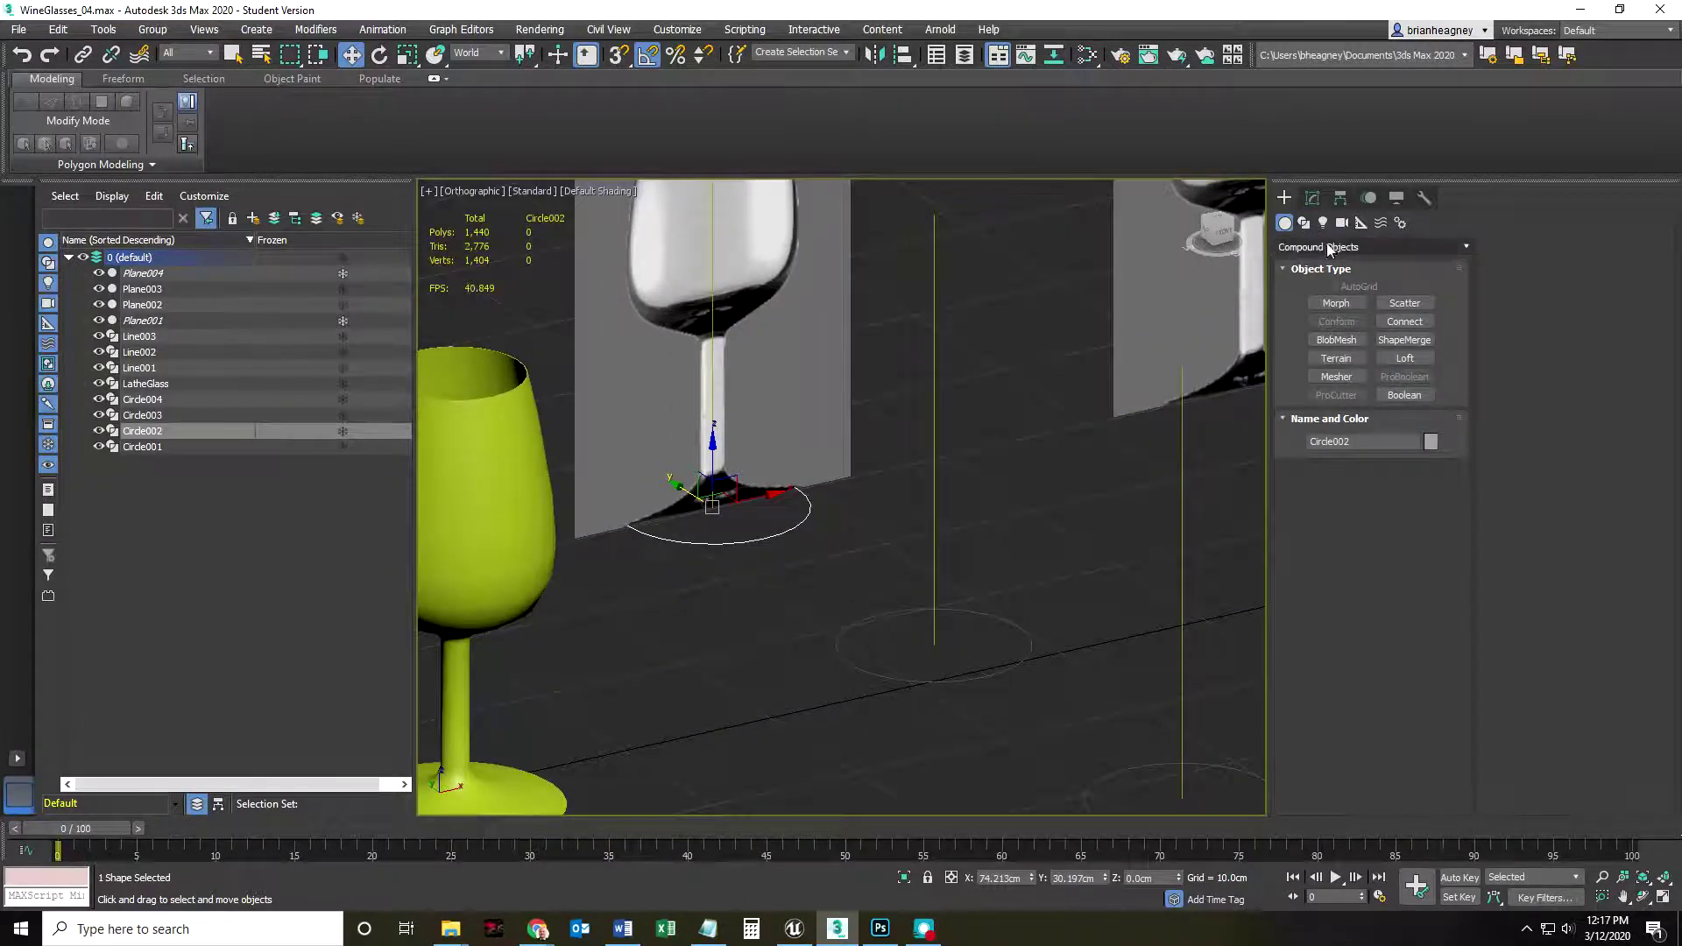
left_click(1404, 359)
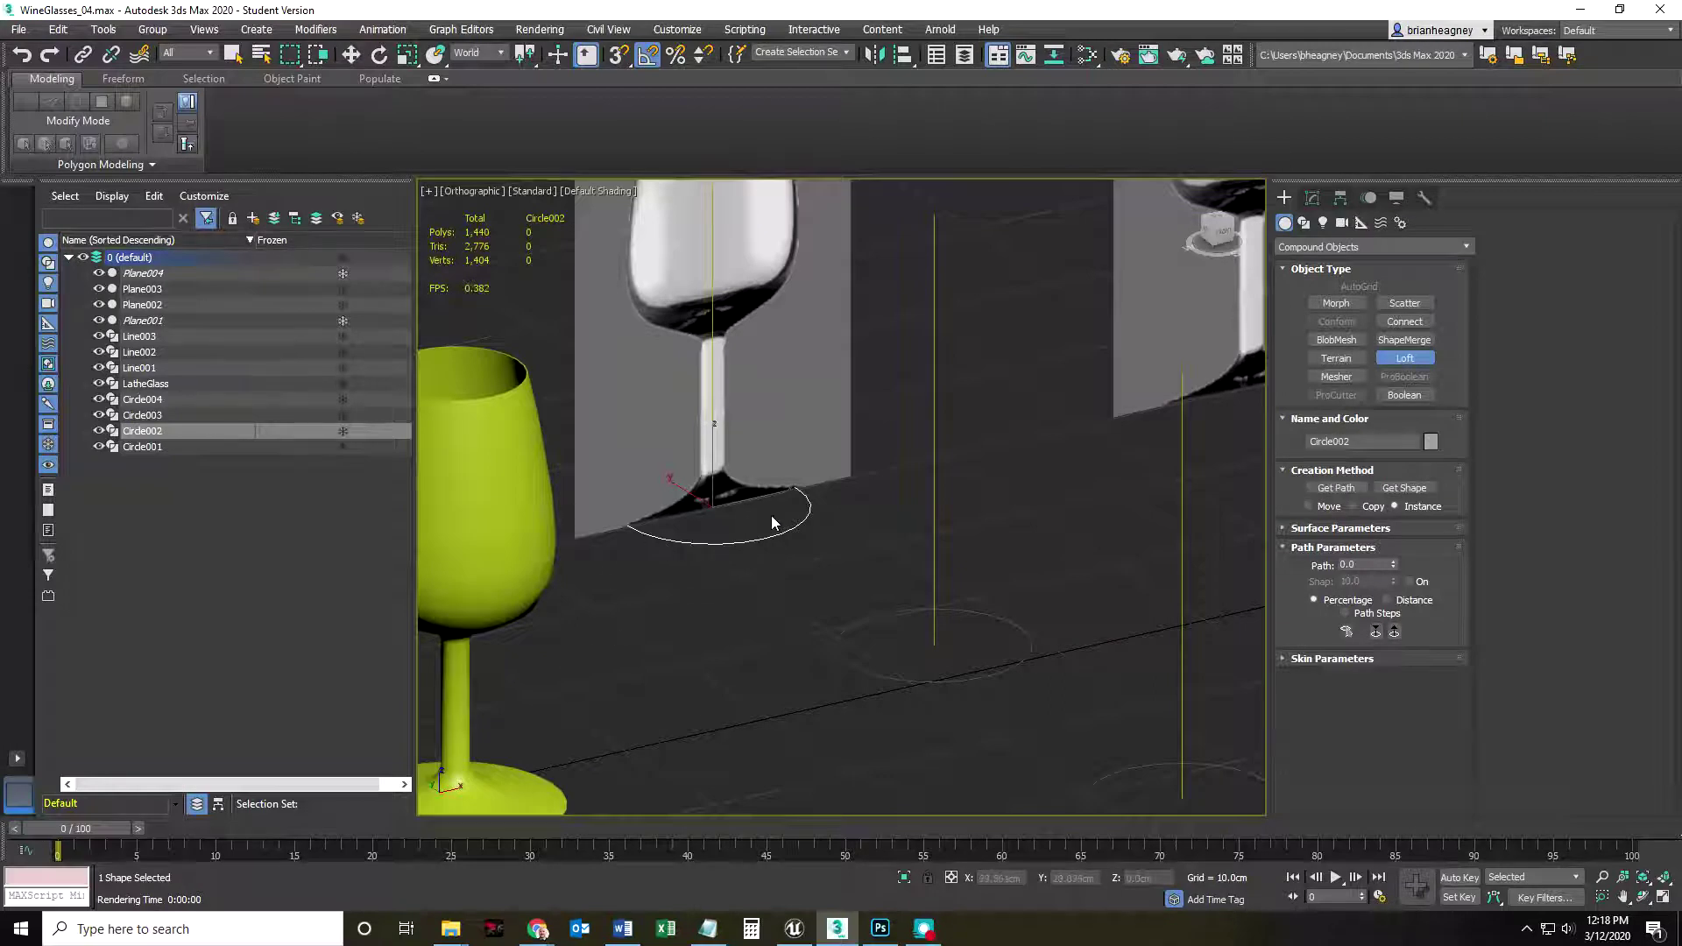
left_click(1331, 490)
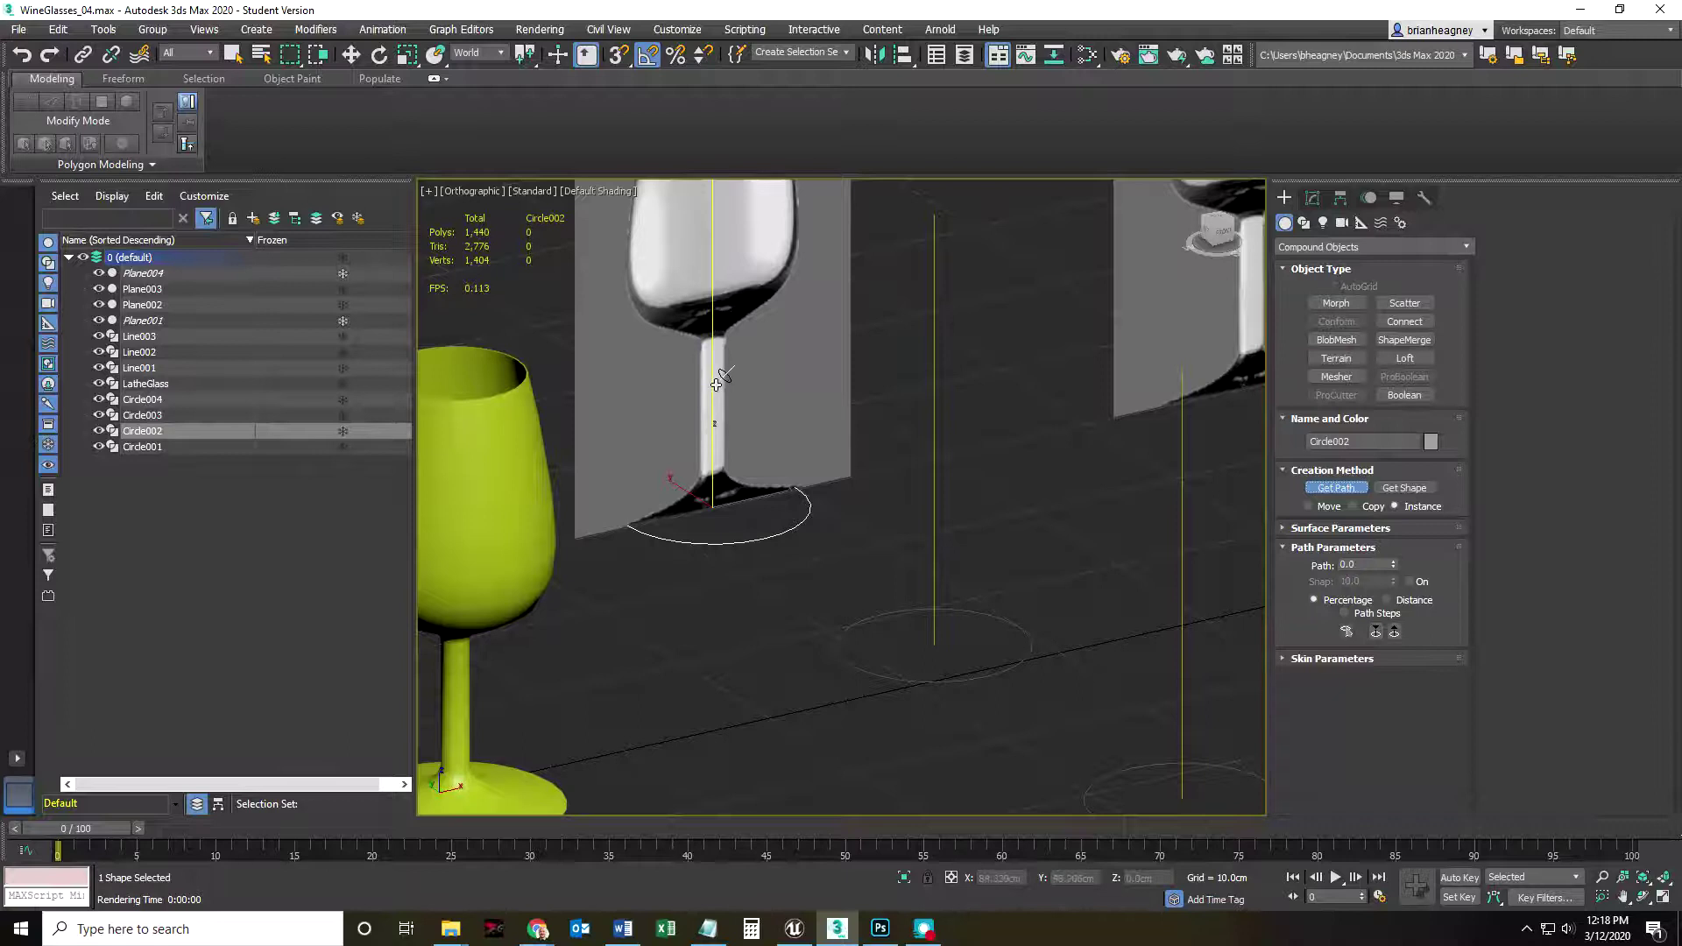
left_click(714, 285)
scroll(703, 446, "down", 4)
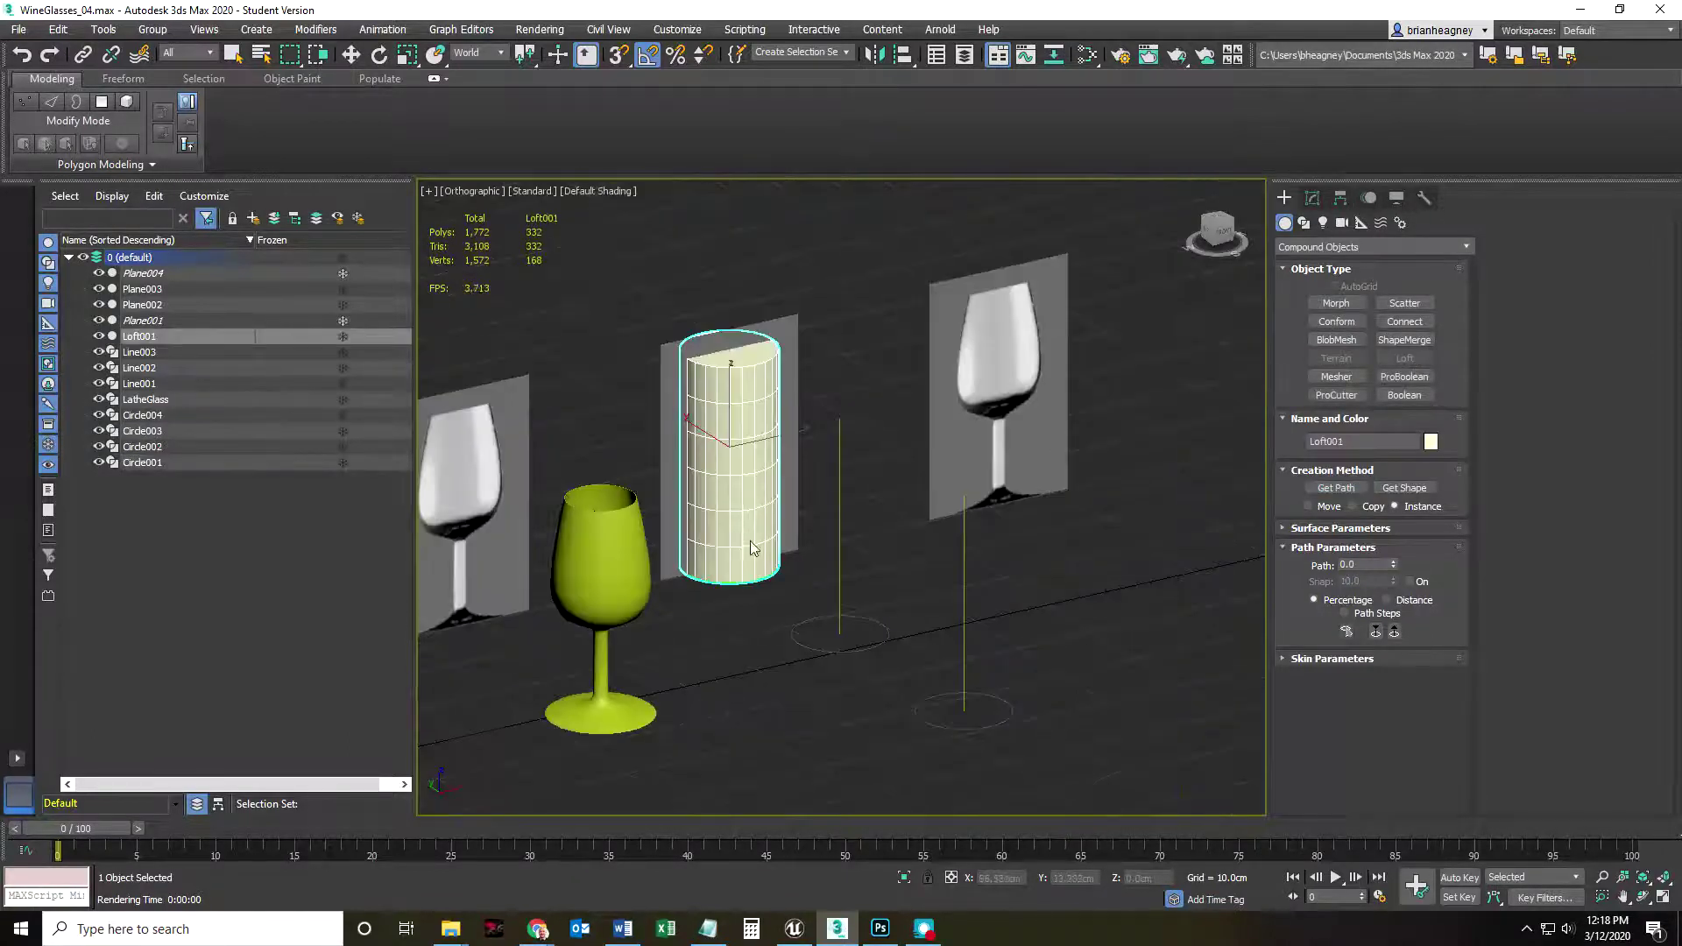
scroll(705, 589, "up", 5)
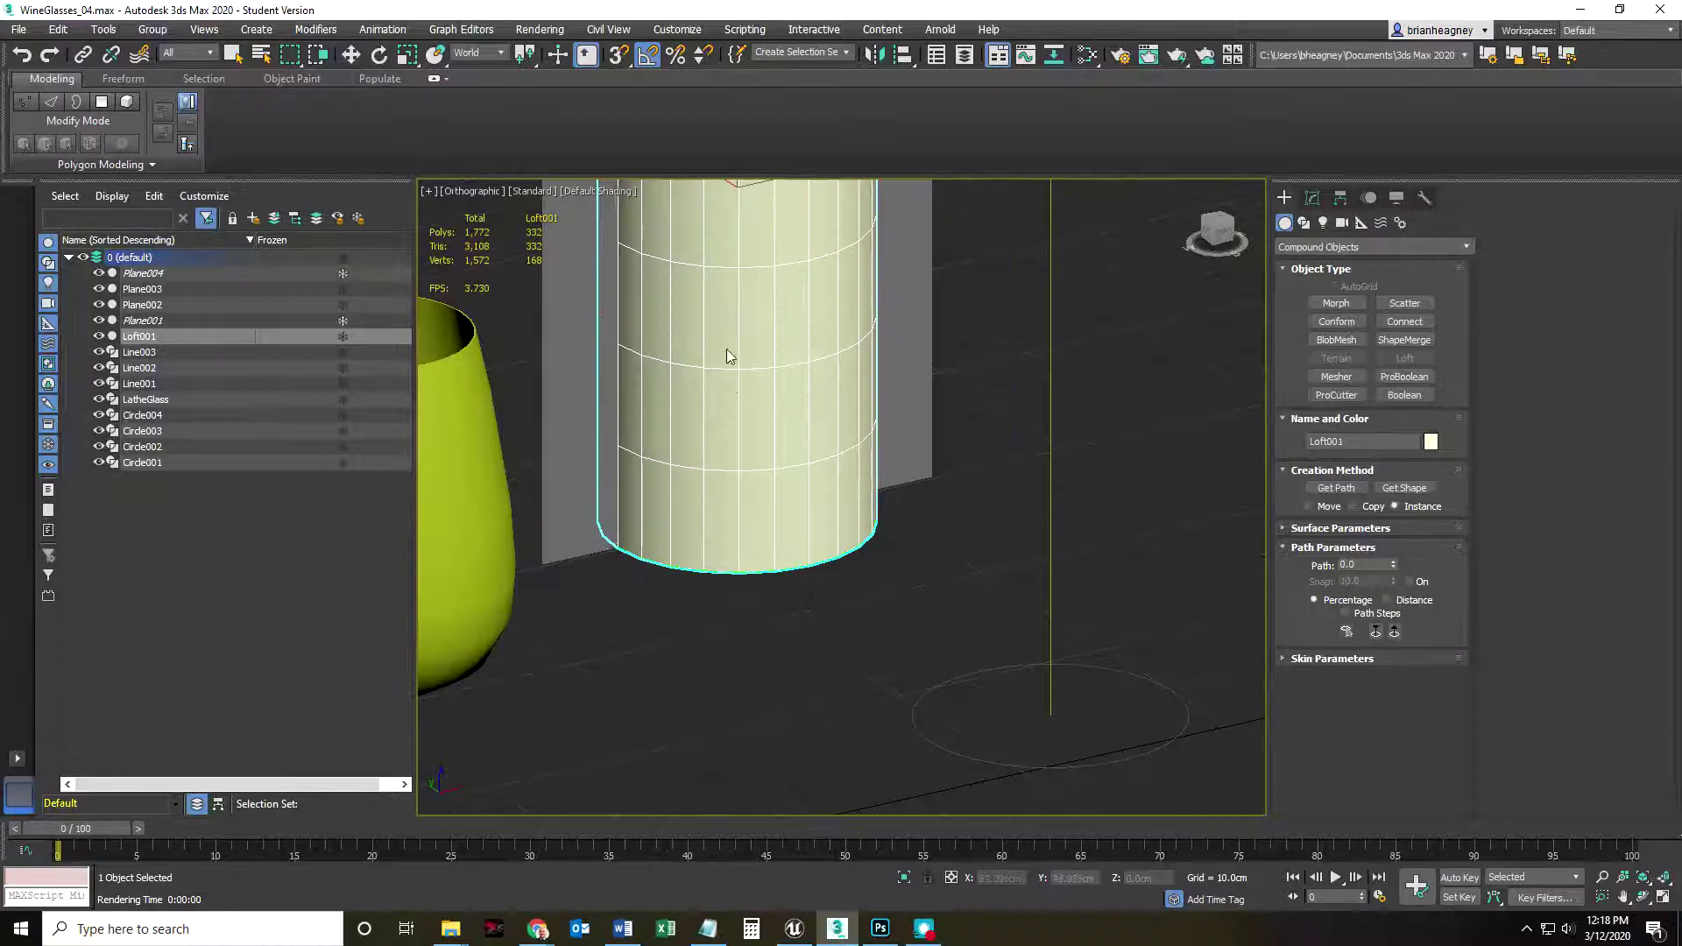
scroll(728, 348, "down", 4)
scroll(729, 344, "down", 3)
middle_click_drag(739, 537, 771, 495)
key("w")
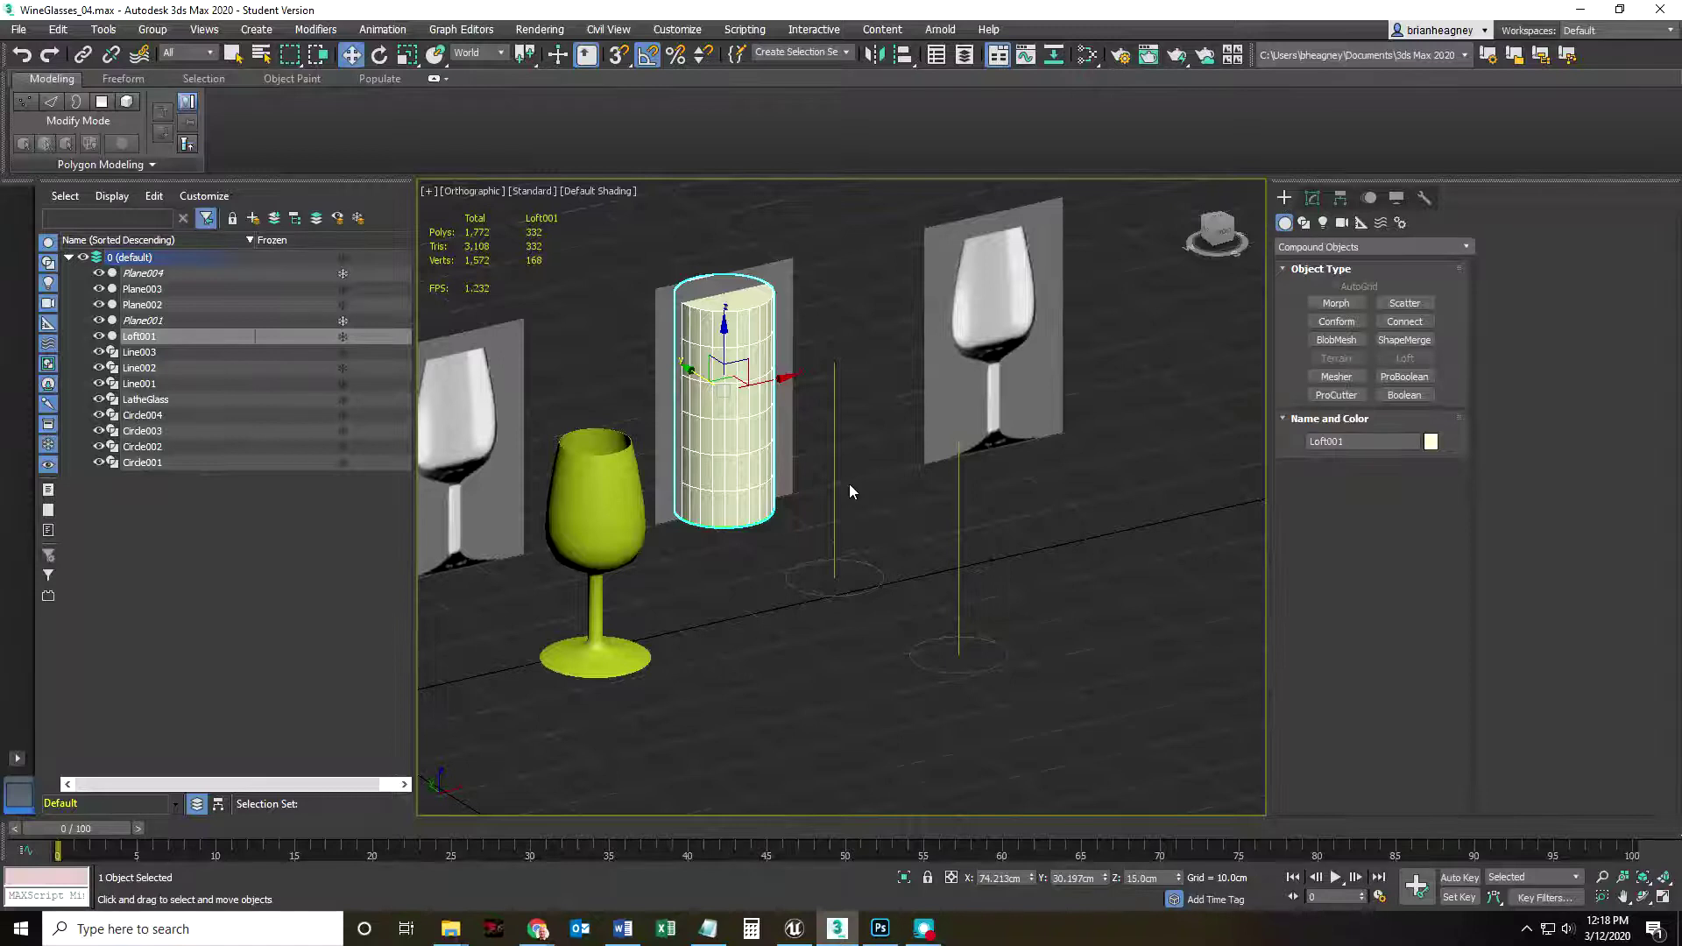
- Turn on snapping for drawing a new line and enable Vertex snap alongside Midpoint
left_click(1304, 223)
left_click(1336, 317)
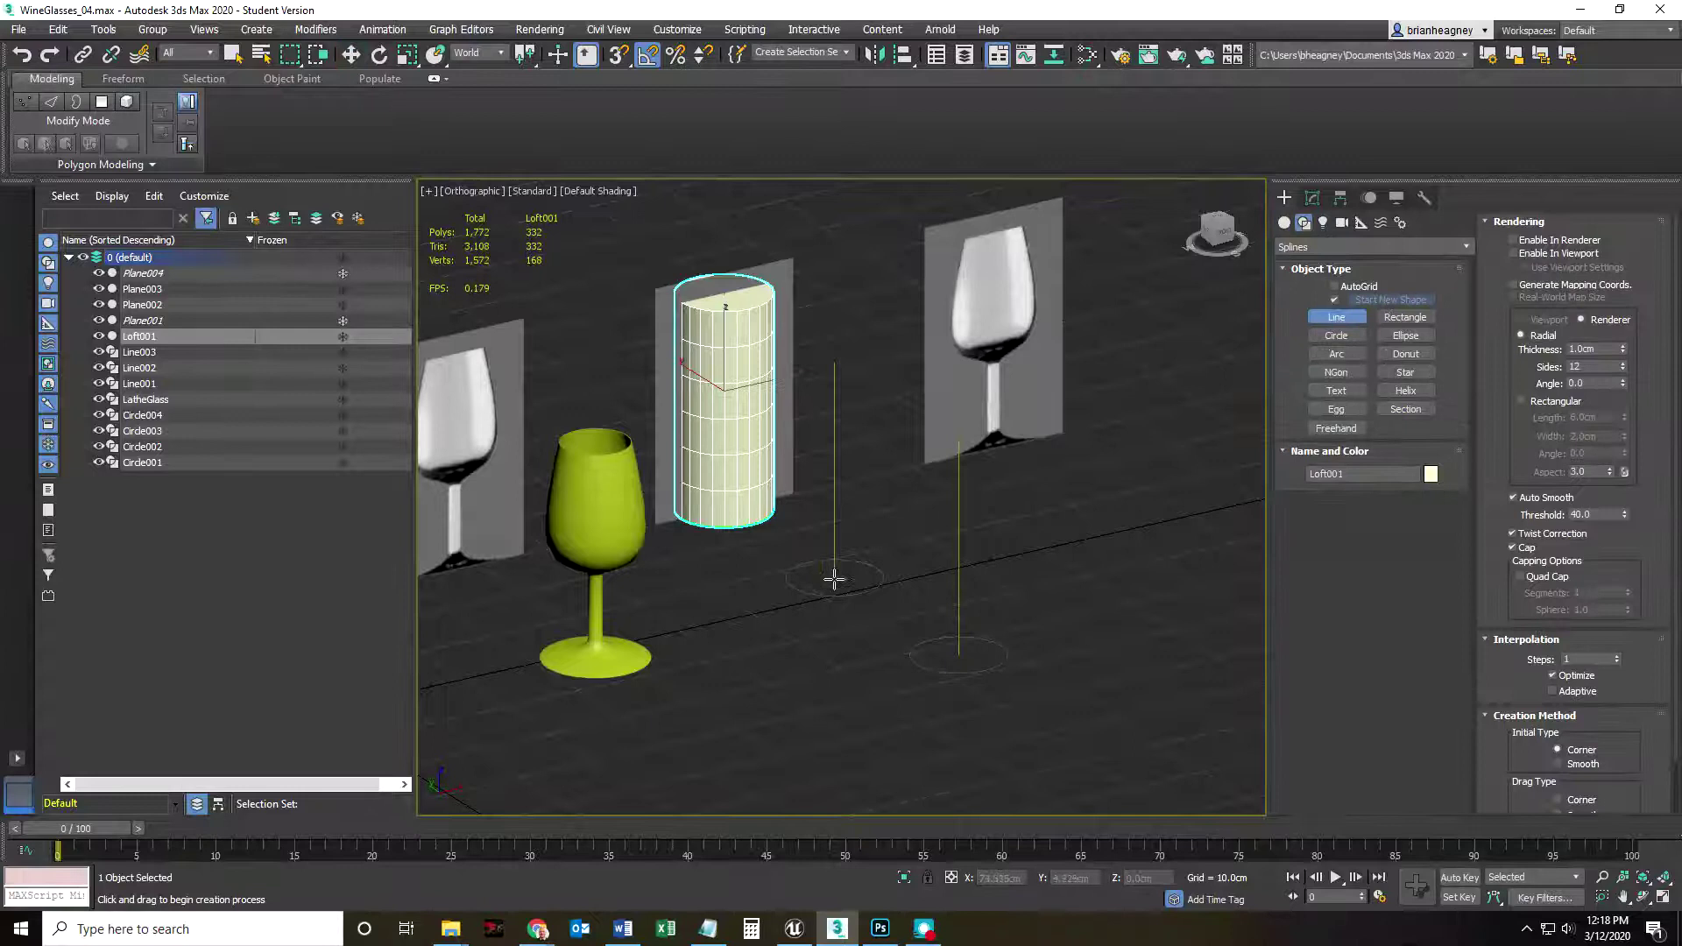
left_click(618, 56)
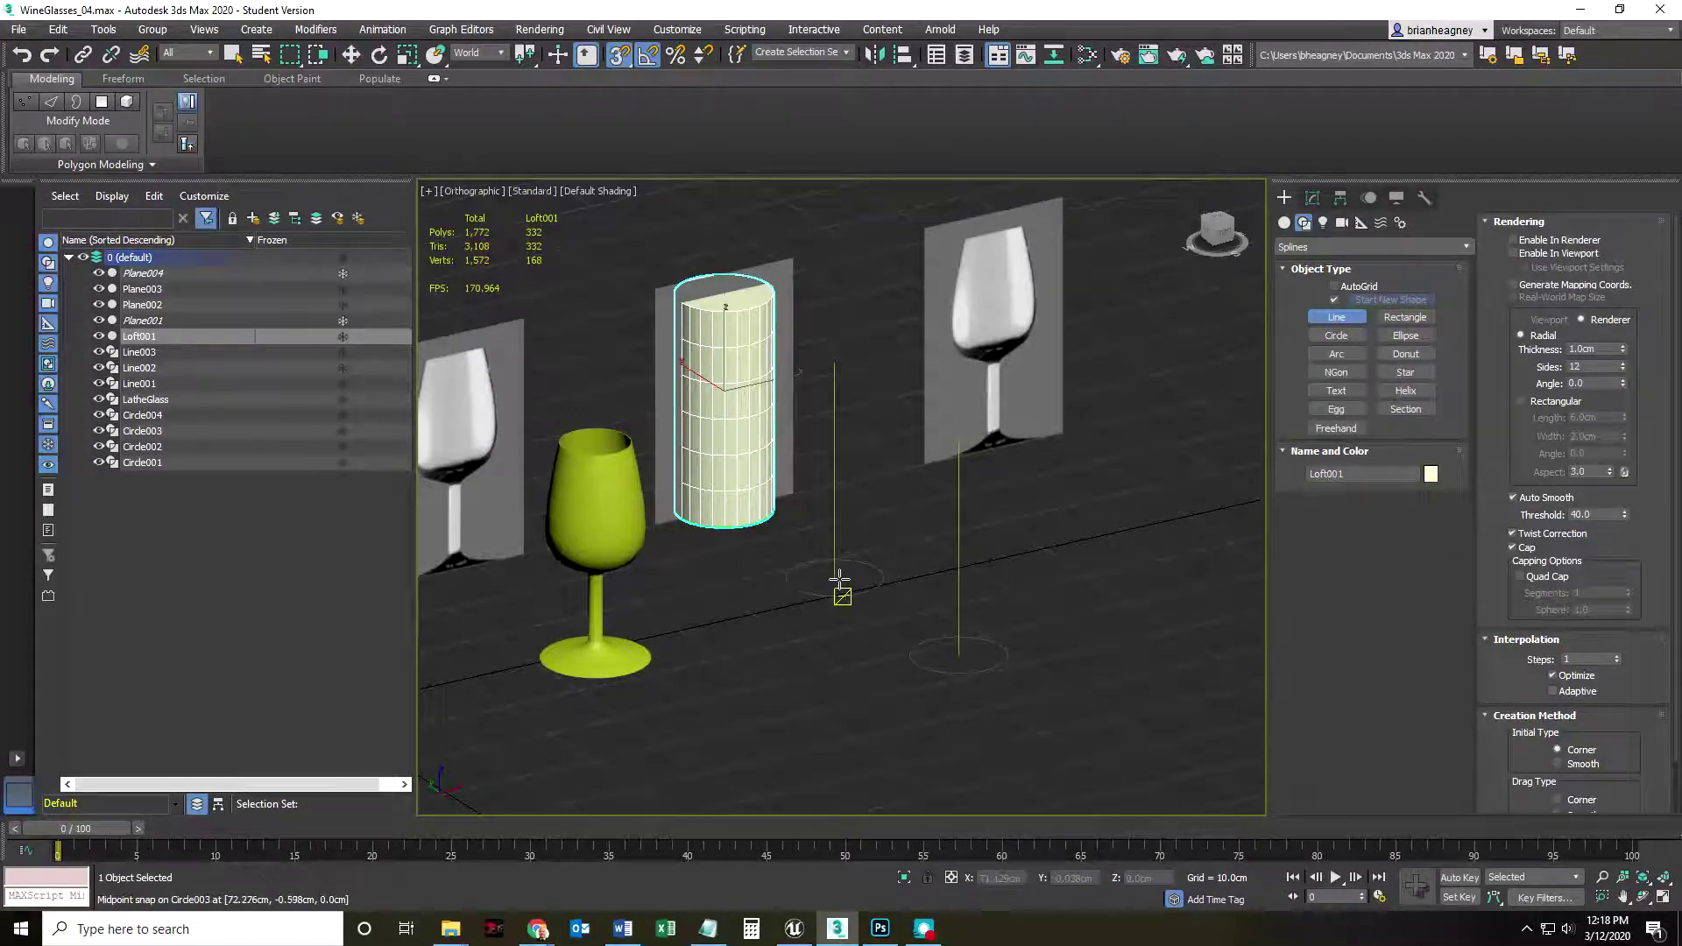
scroll(837, 561, "up", 5)
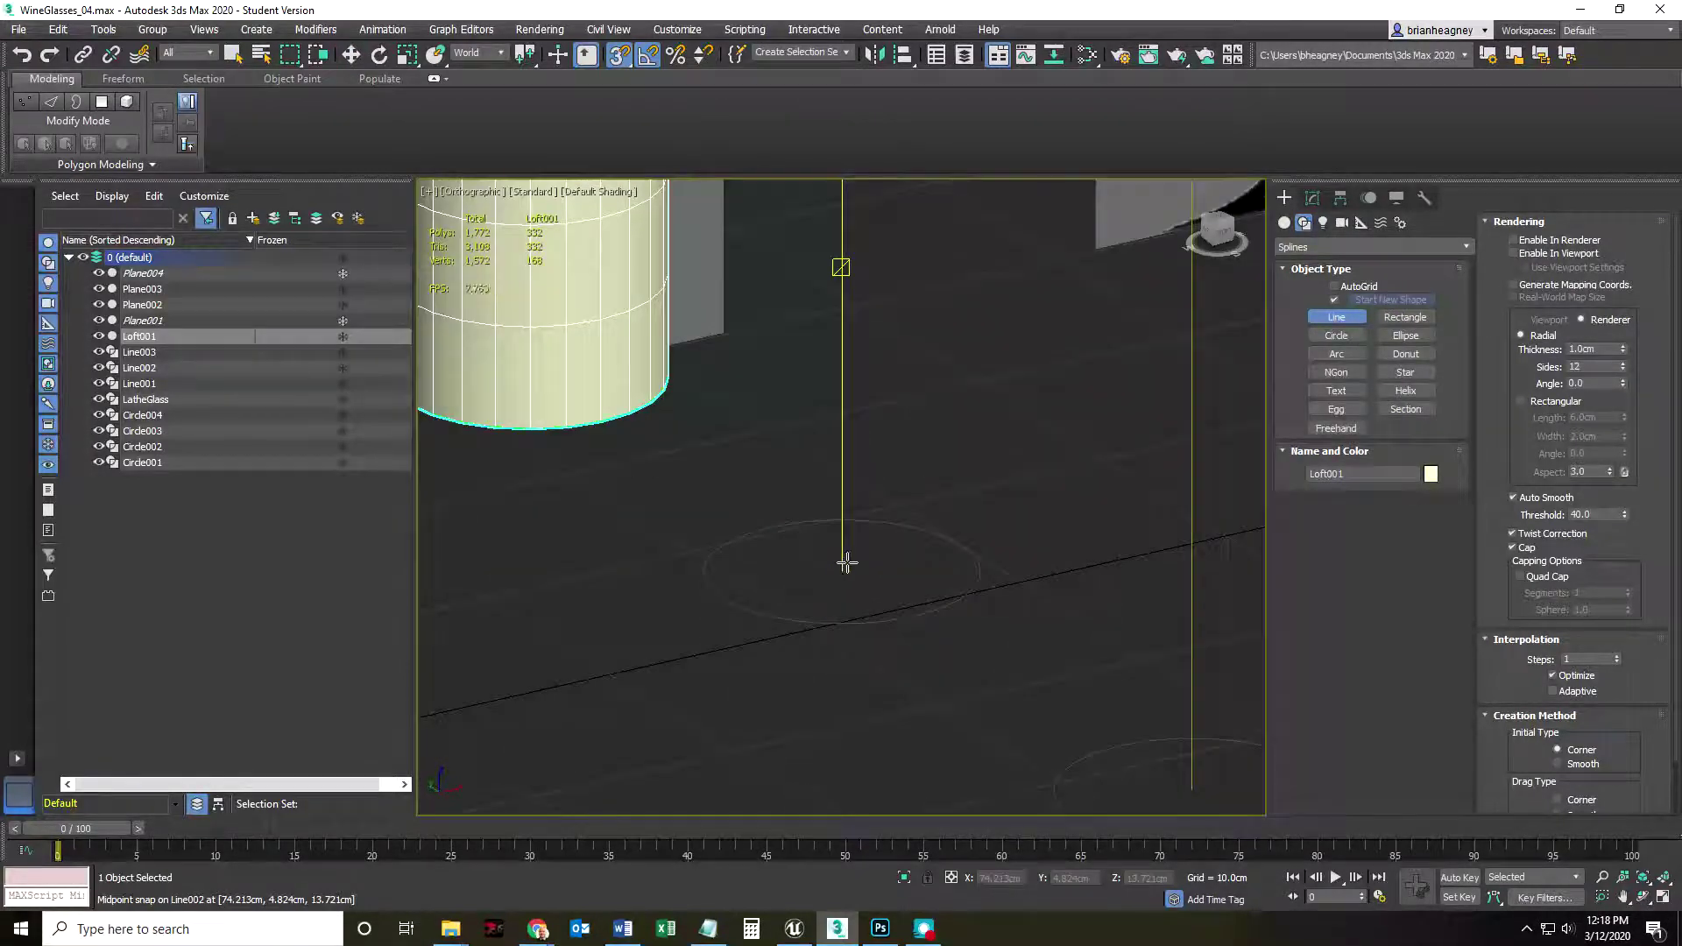
scroll(833, 560, "down", 5)
right_click(618, 55)
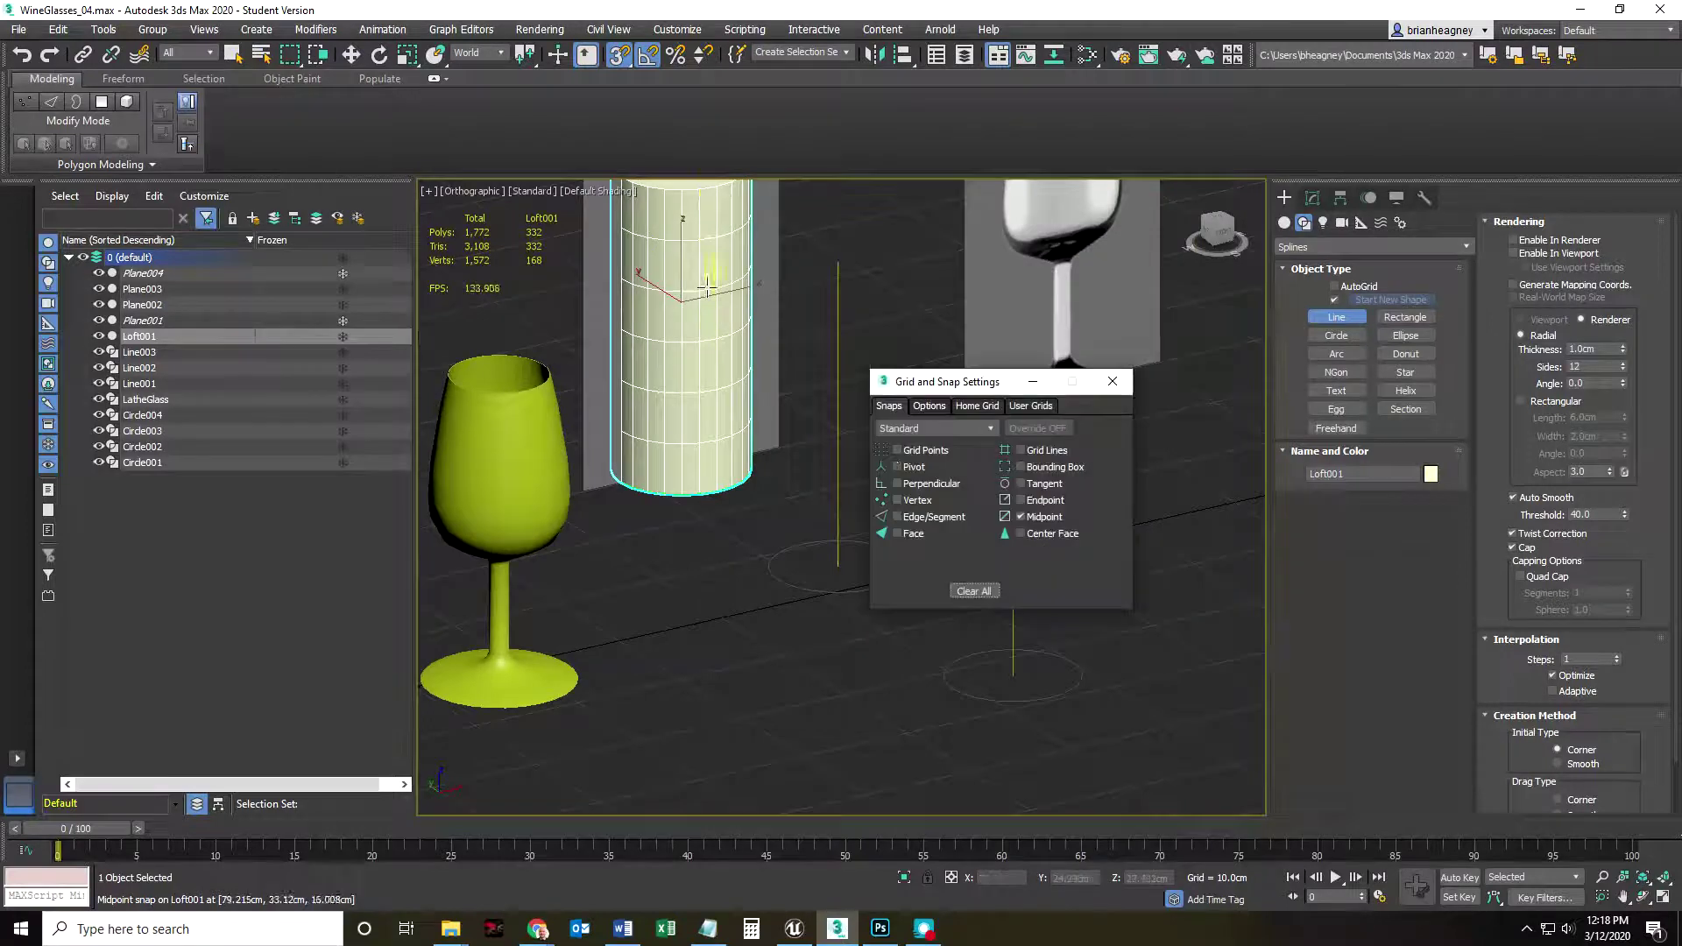
left_click(897, 500)
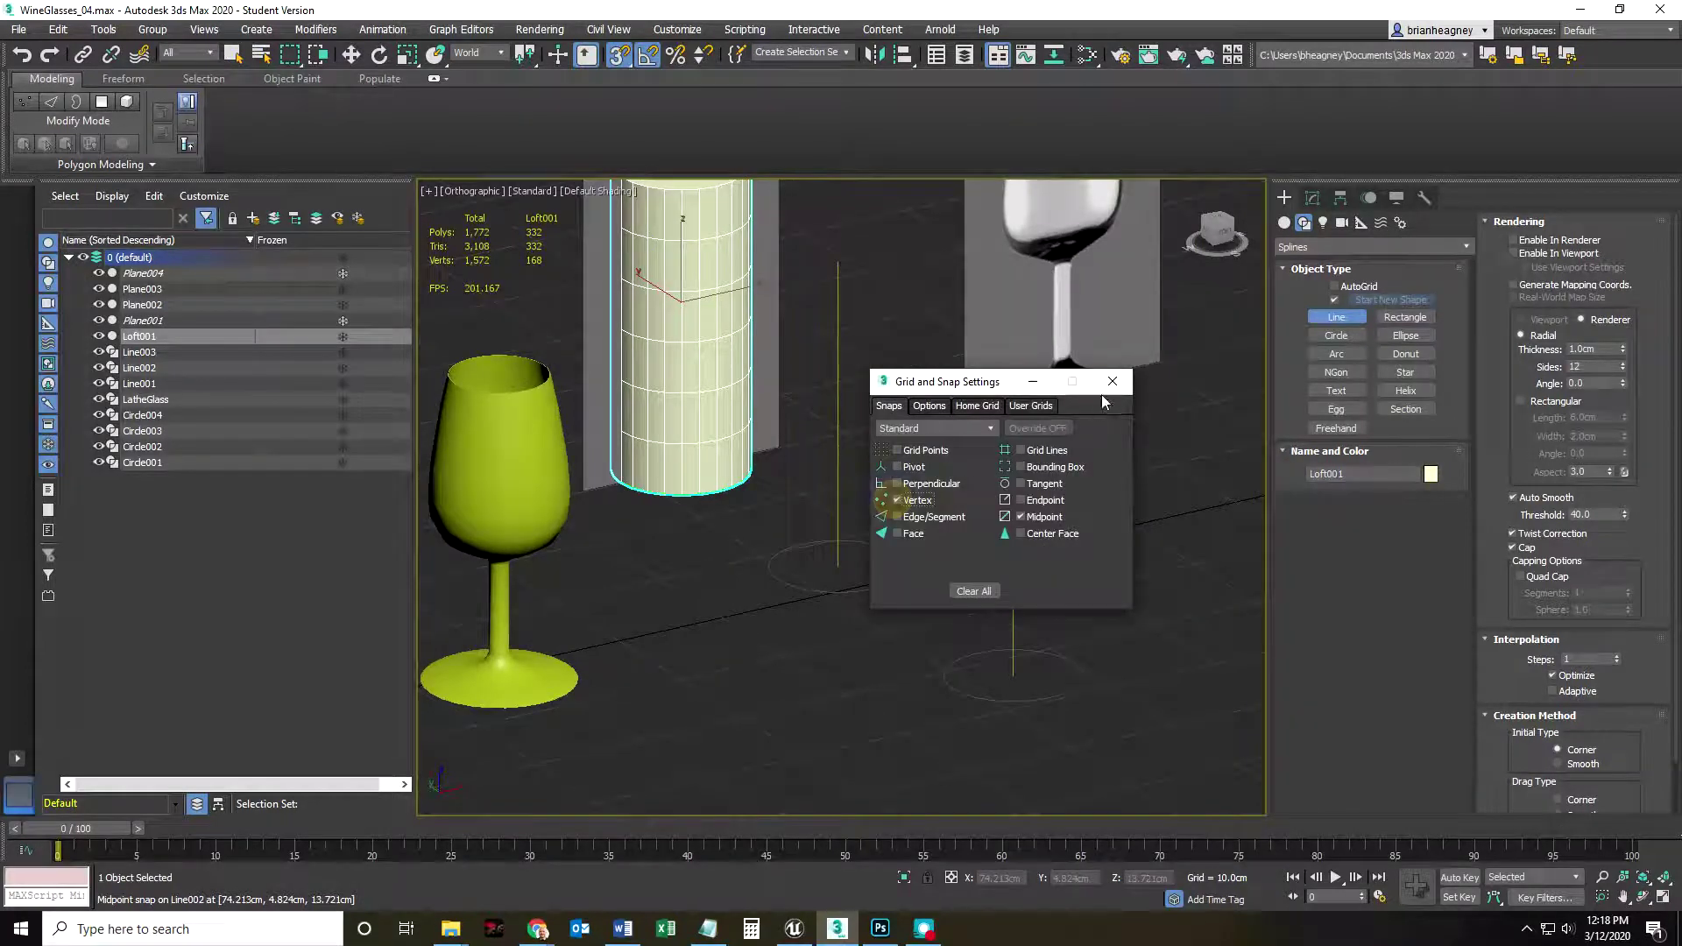
left_click(1112, 381)
- Draw a curved line from the first copied line's base through its top, then through the second copied line's top and base to a free end
left_click(838, 566)
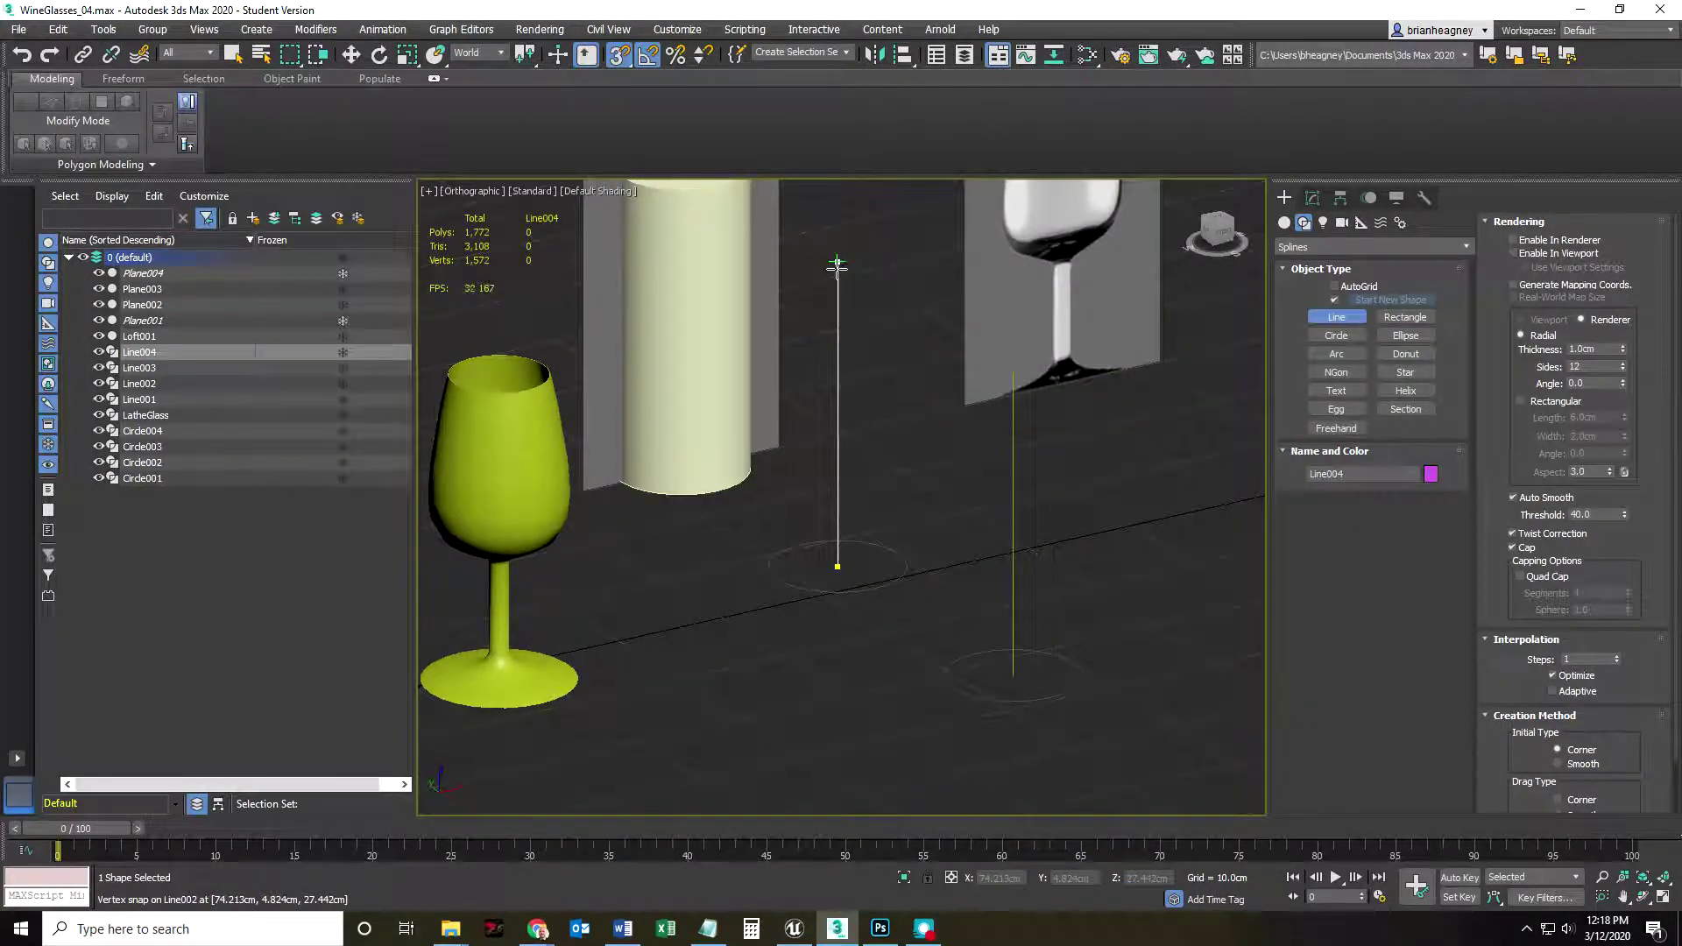
left_click_drag(839, 263, 983, 260)
left_click_drag(1012, 371, 896, 443)
left_click_drag(1011, 677, 1213, 556)
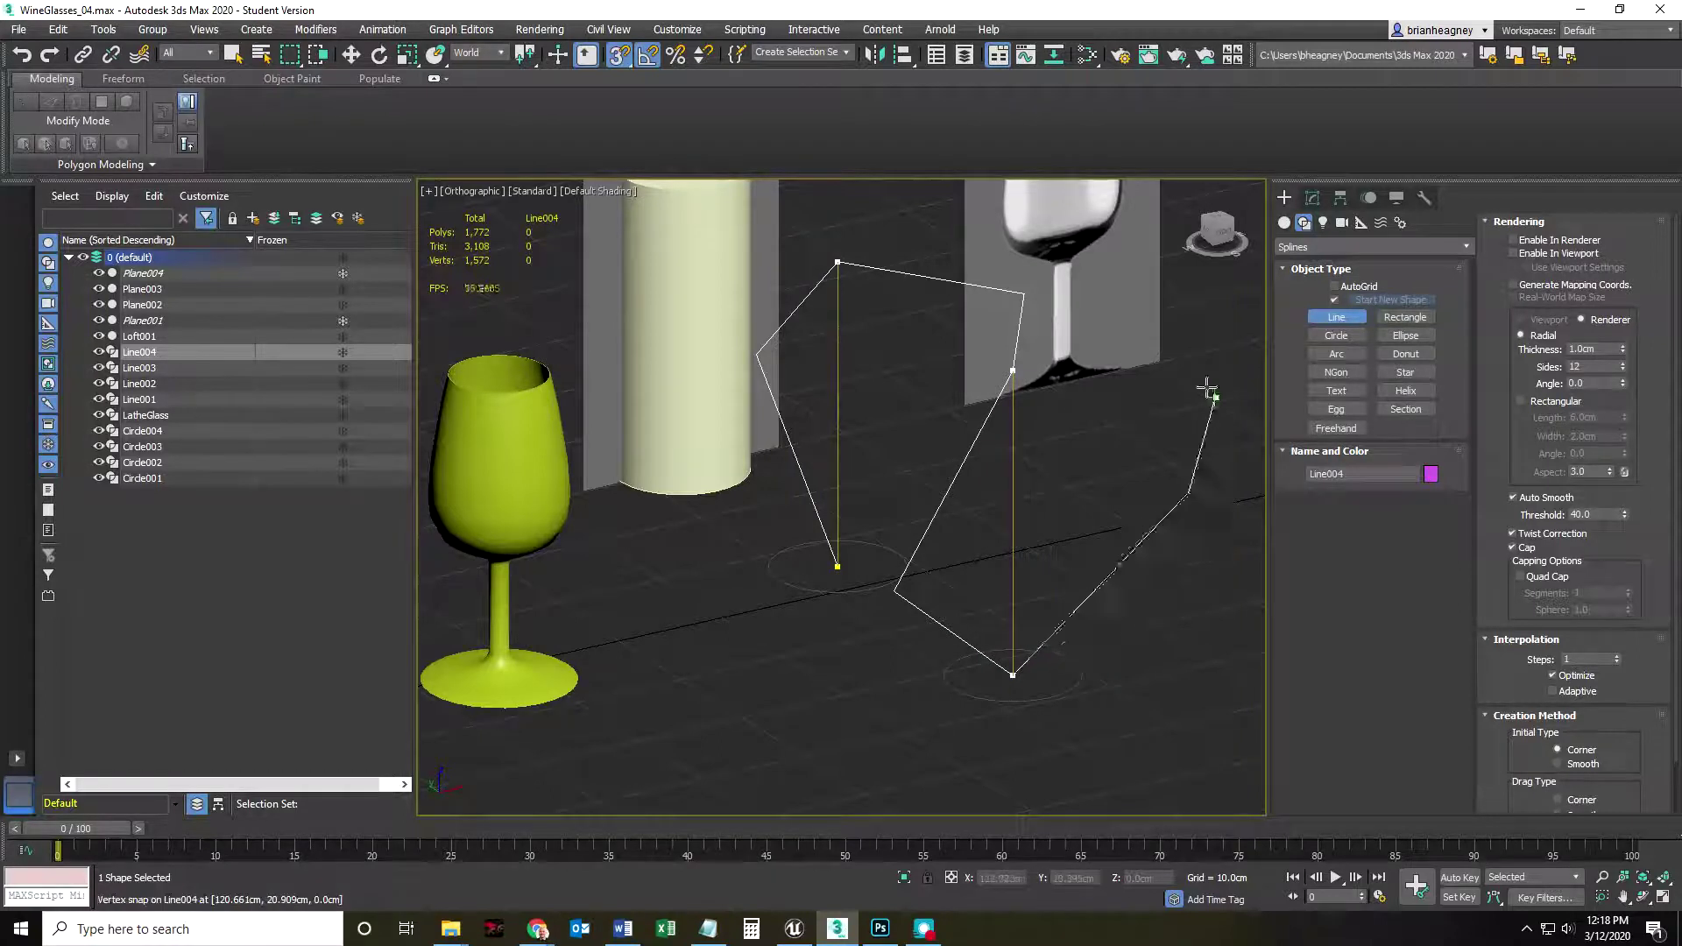
scroll(1017, 553, "down", 5)
middle_click_drag(1018, 554, 969, 639, "alt")
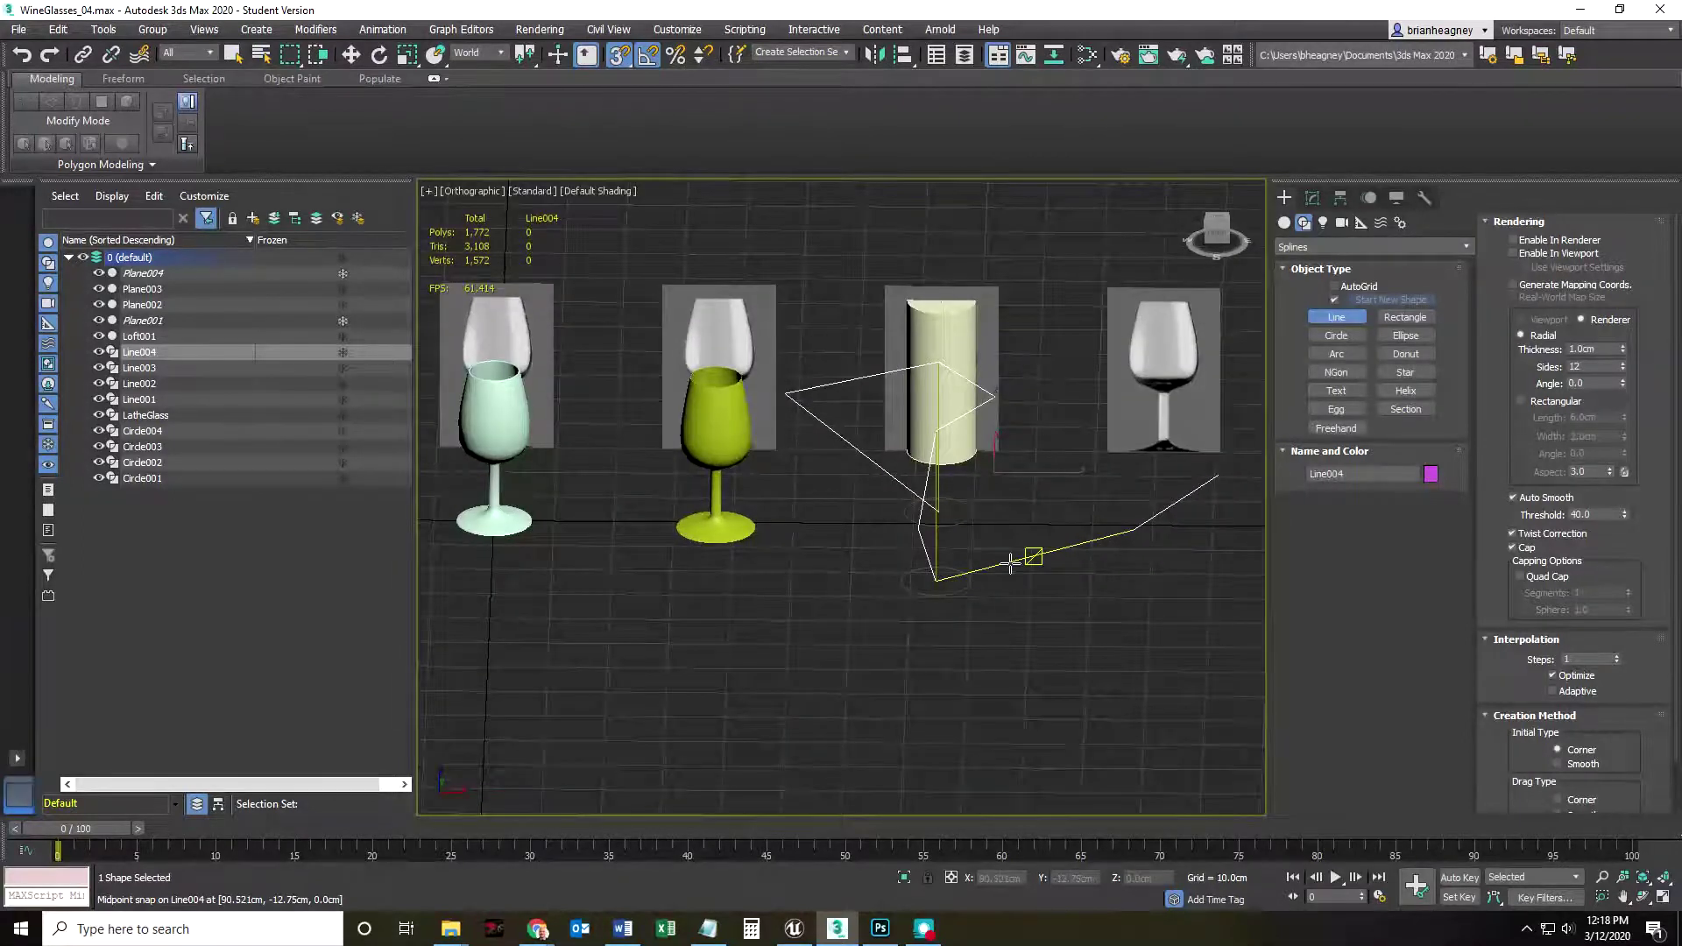
key("w")
- Smooth the new curved line by setting its interpolation steps to 9
left_click(1312, 198)
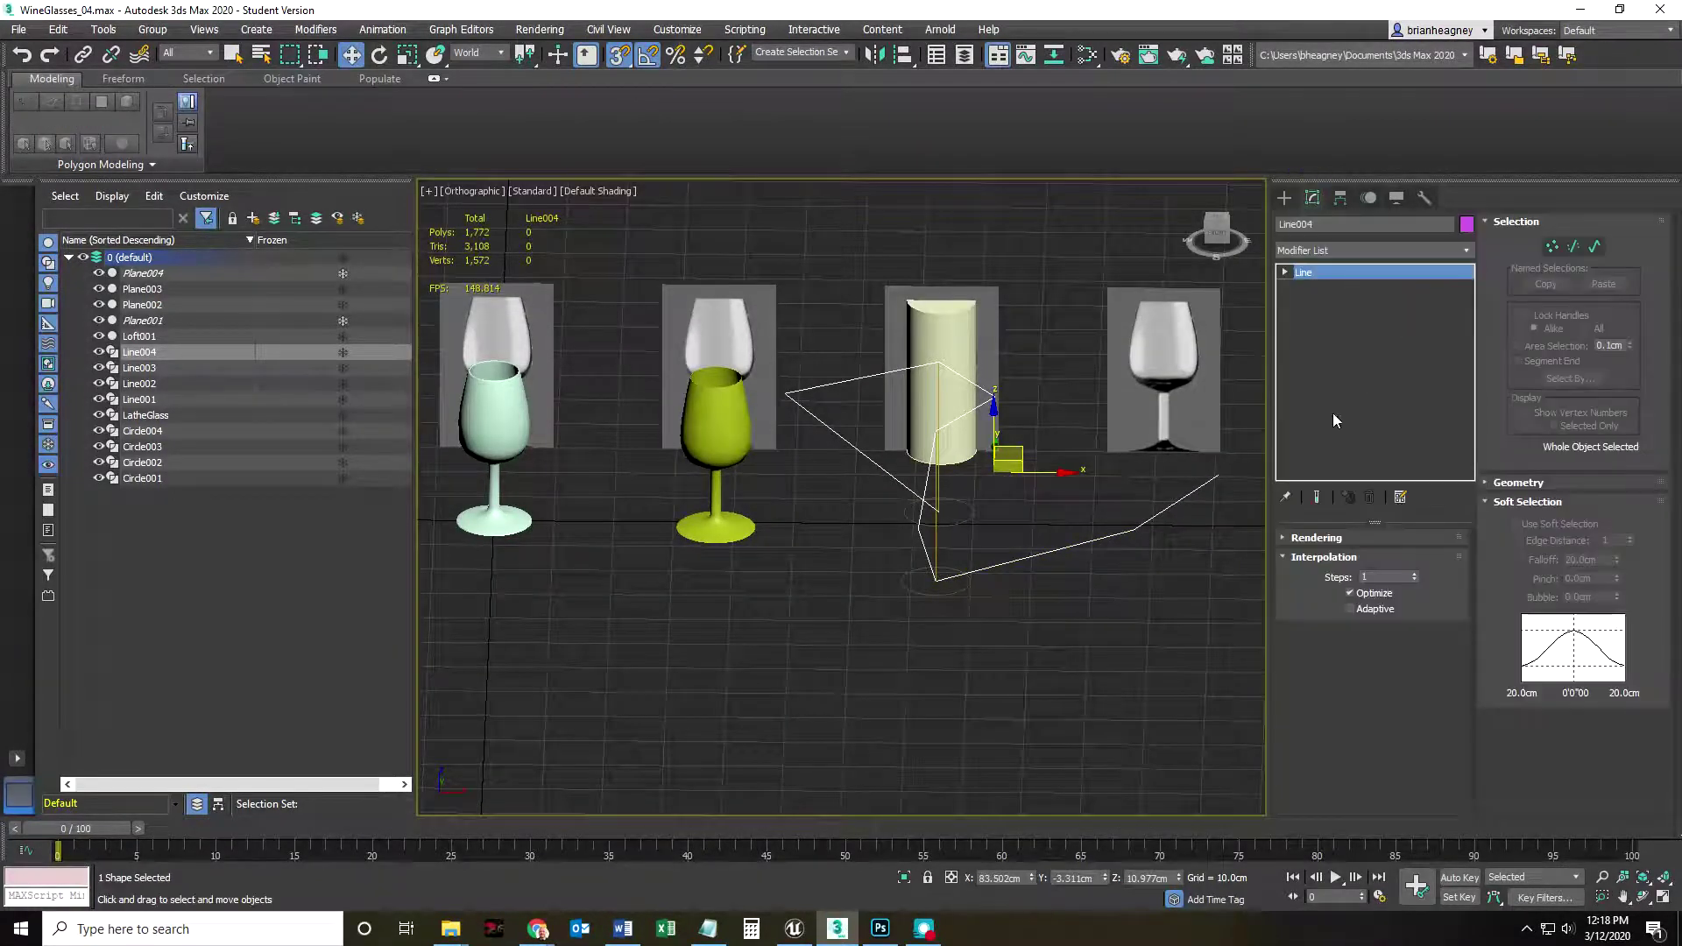
left_click(1411, 575)
left_click(1412, 575)
left_click(1411, 575)
left_click(1412, 575)
left_click(1412, 574)
left_click(1412, 575)
left_click(1412, 575)
left_click(1411, 574)
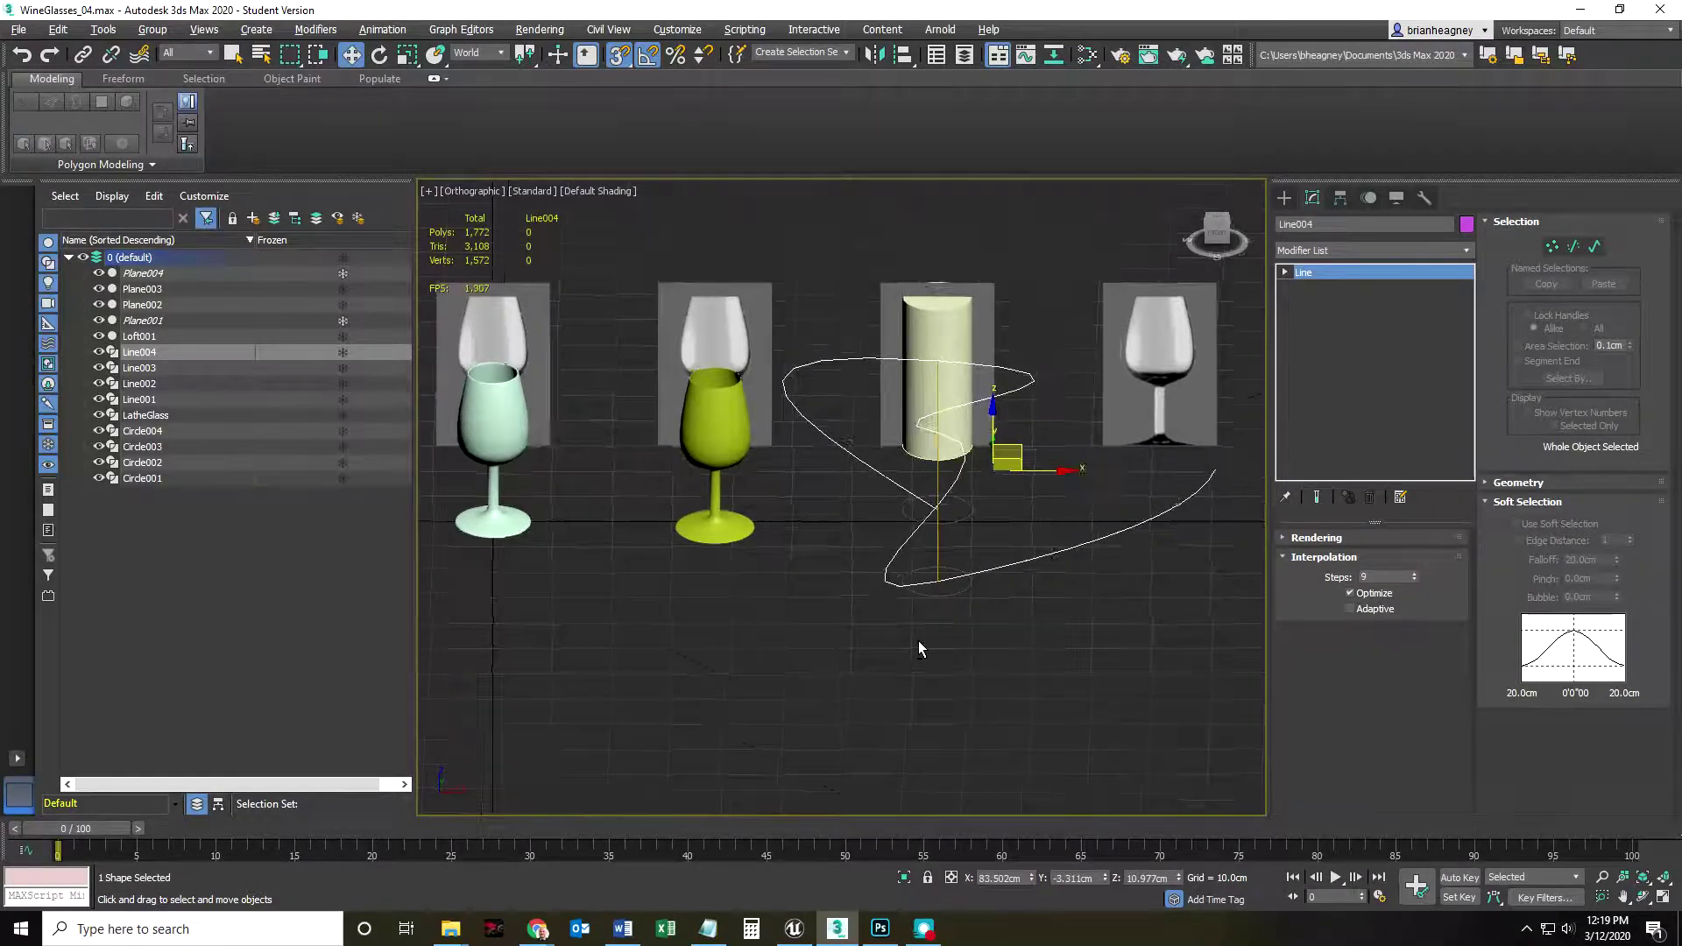
middle_click_drag(918, 640, 954, 648, "alt")
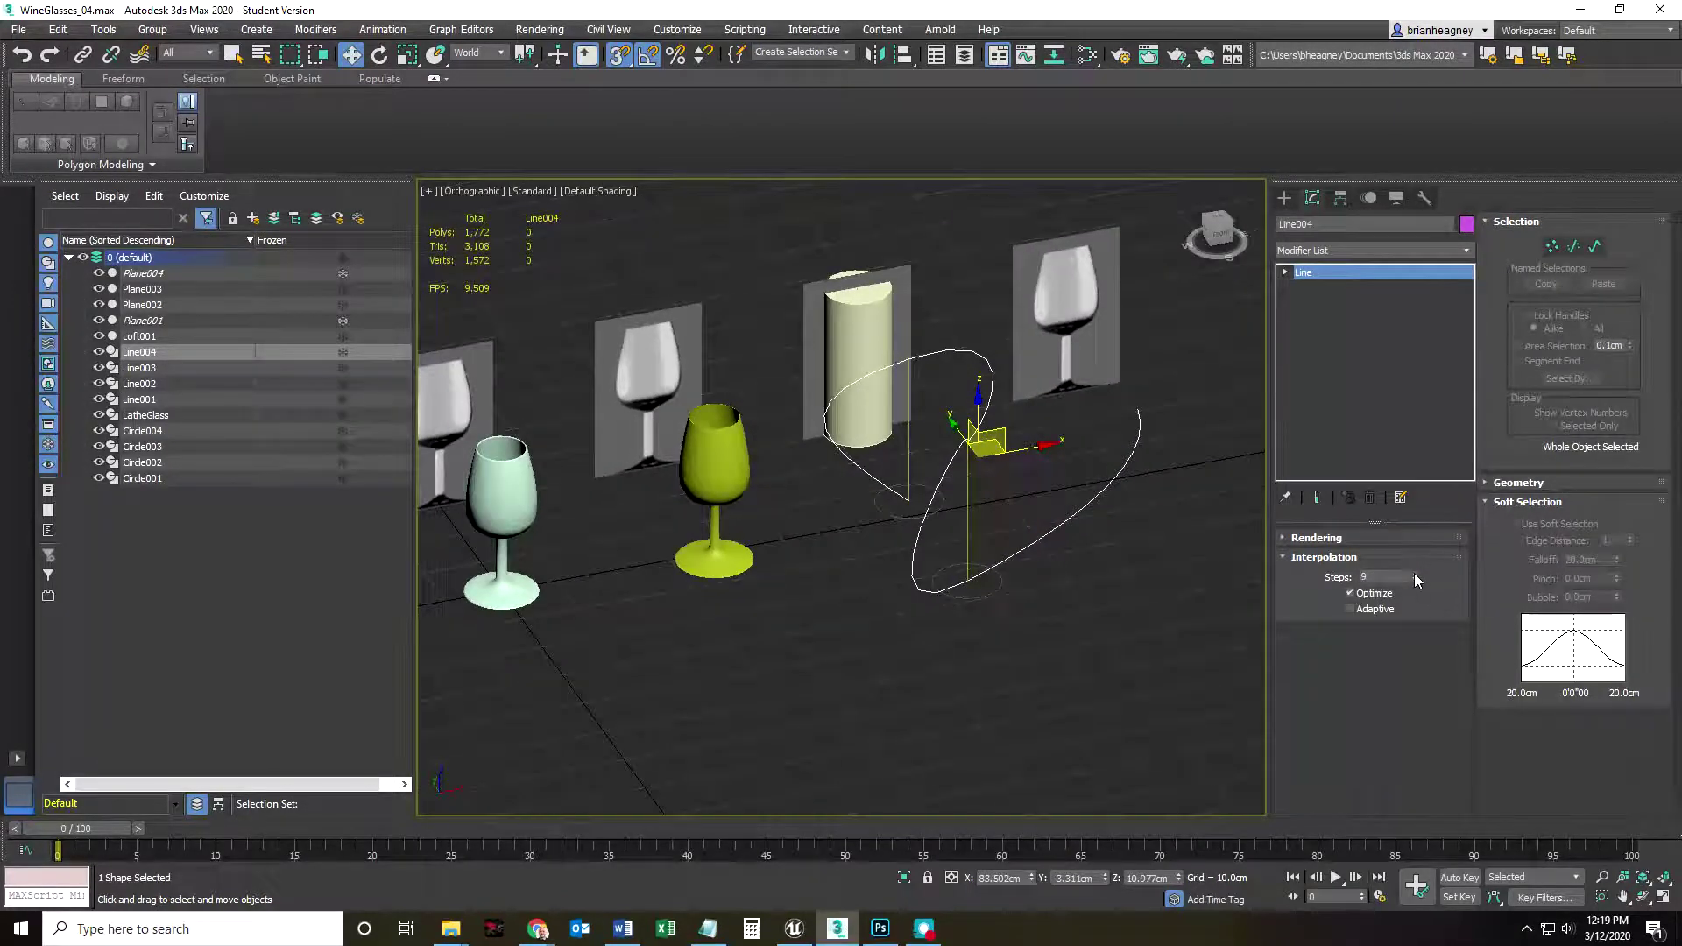
- Loft the circle closer to the glass images by getting the curved line as its path, and delete the trial loft
left_click(1004, 693)
middle_click_drag(1004, 692, 927, 687, "alt")
right_click(927, 687)
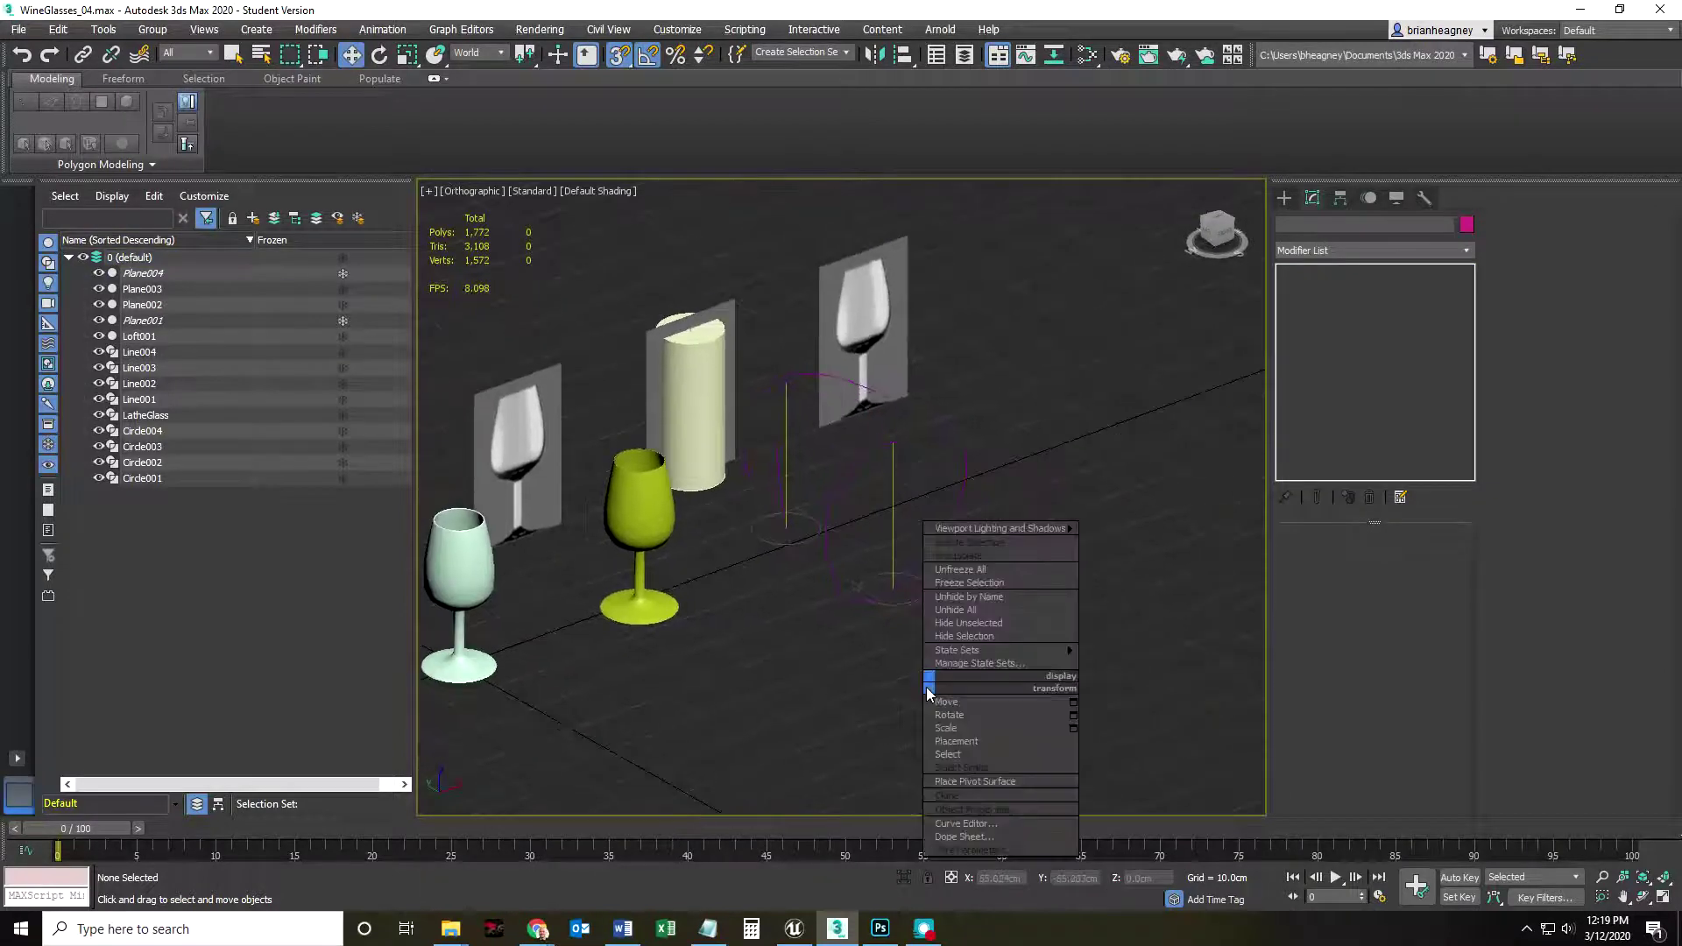
left_click(794, 538)
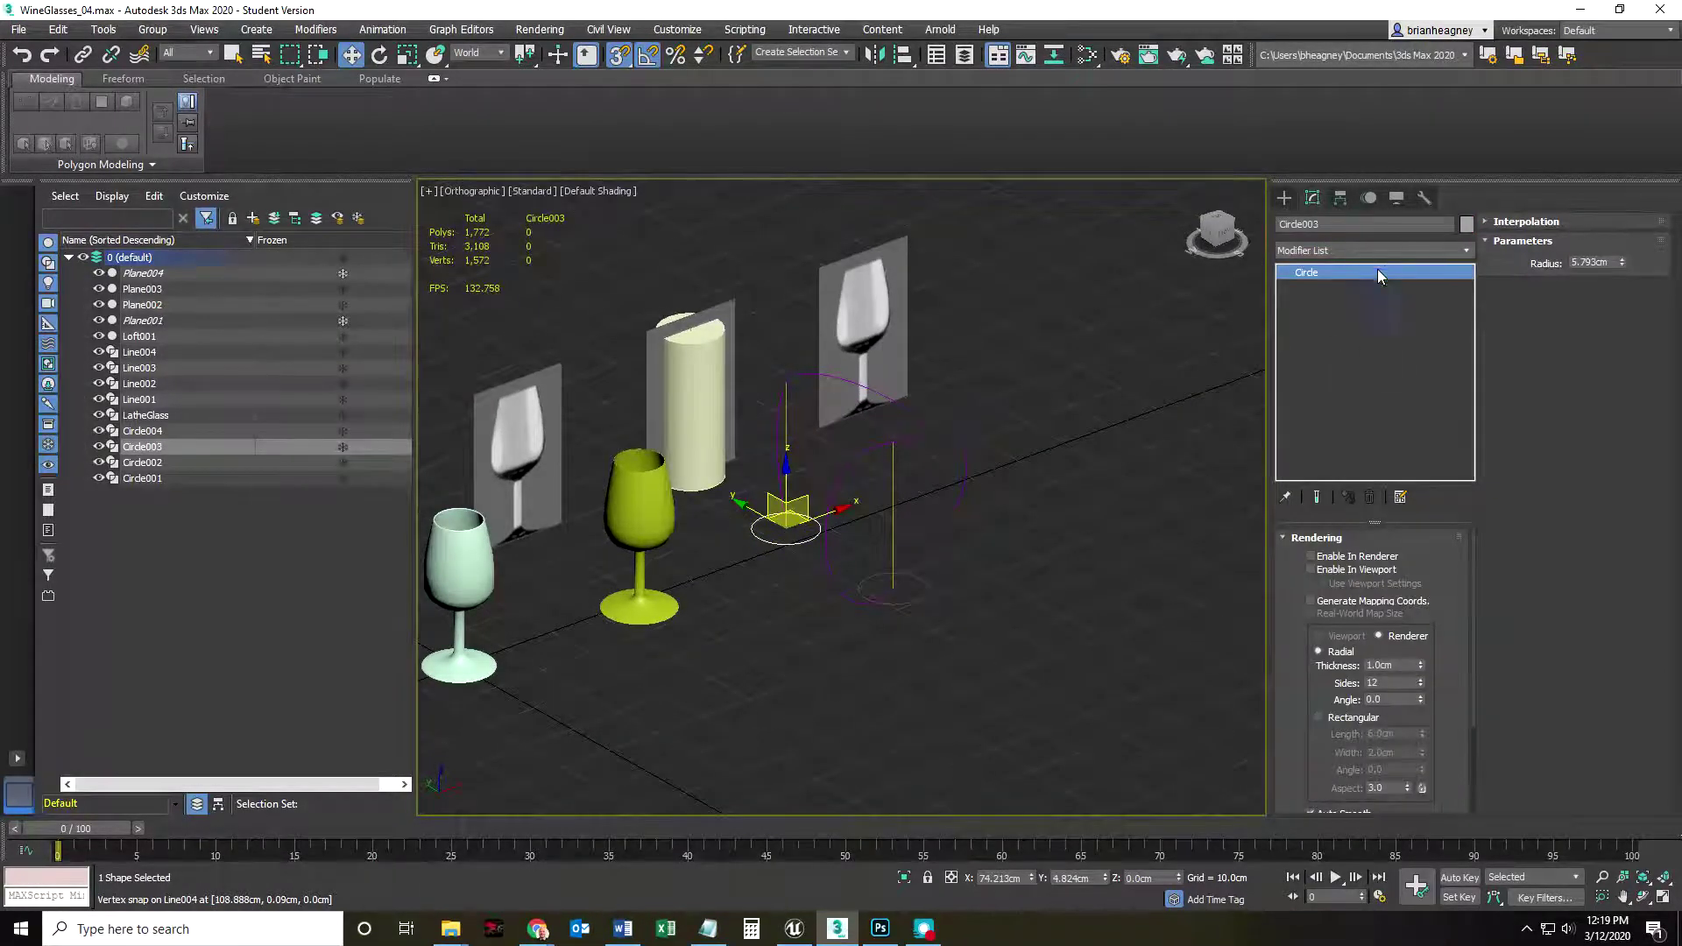
left_click(1282, 199)
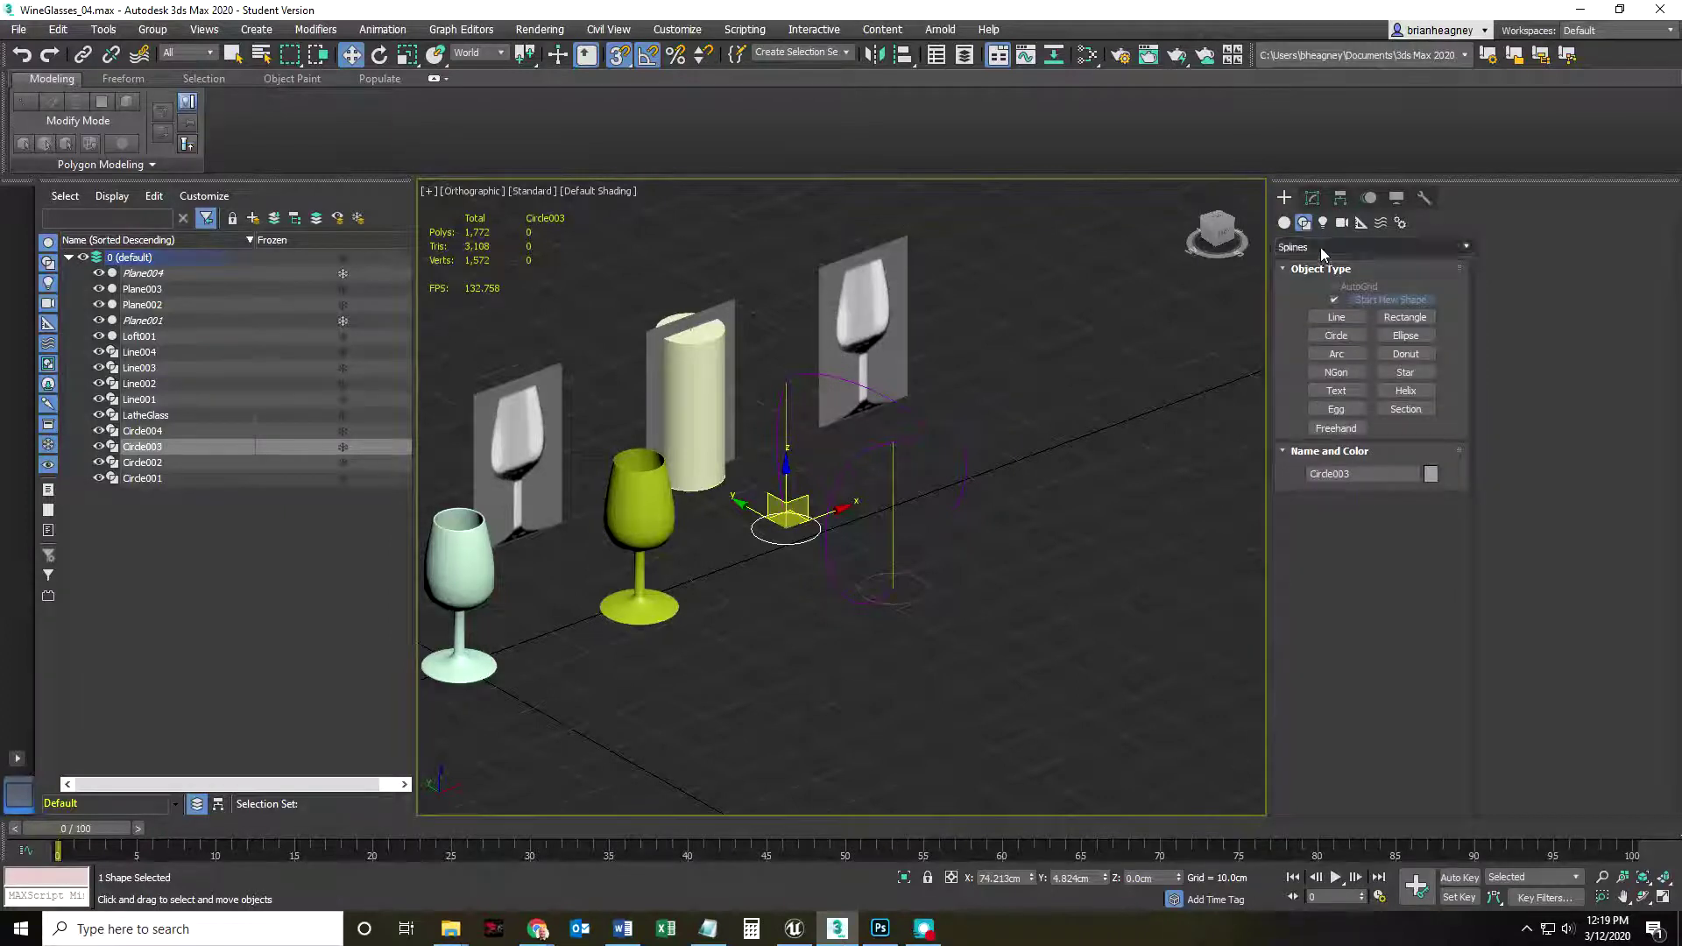
left_click(1285, 222)
scroll(1306, 243, "down", 2)
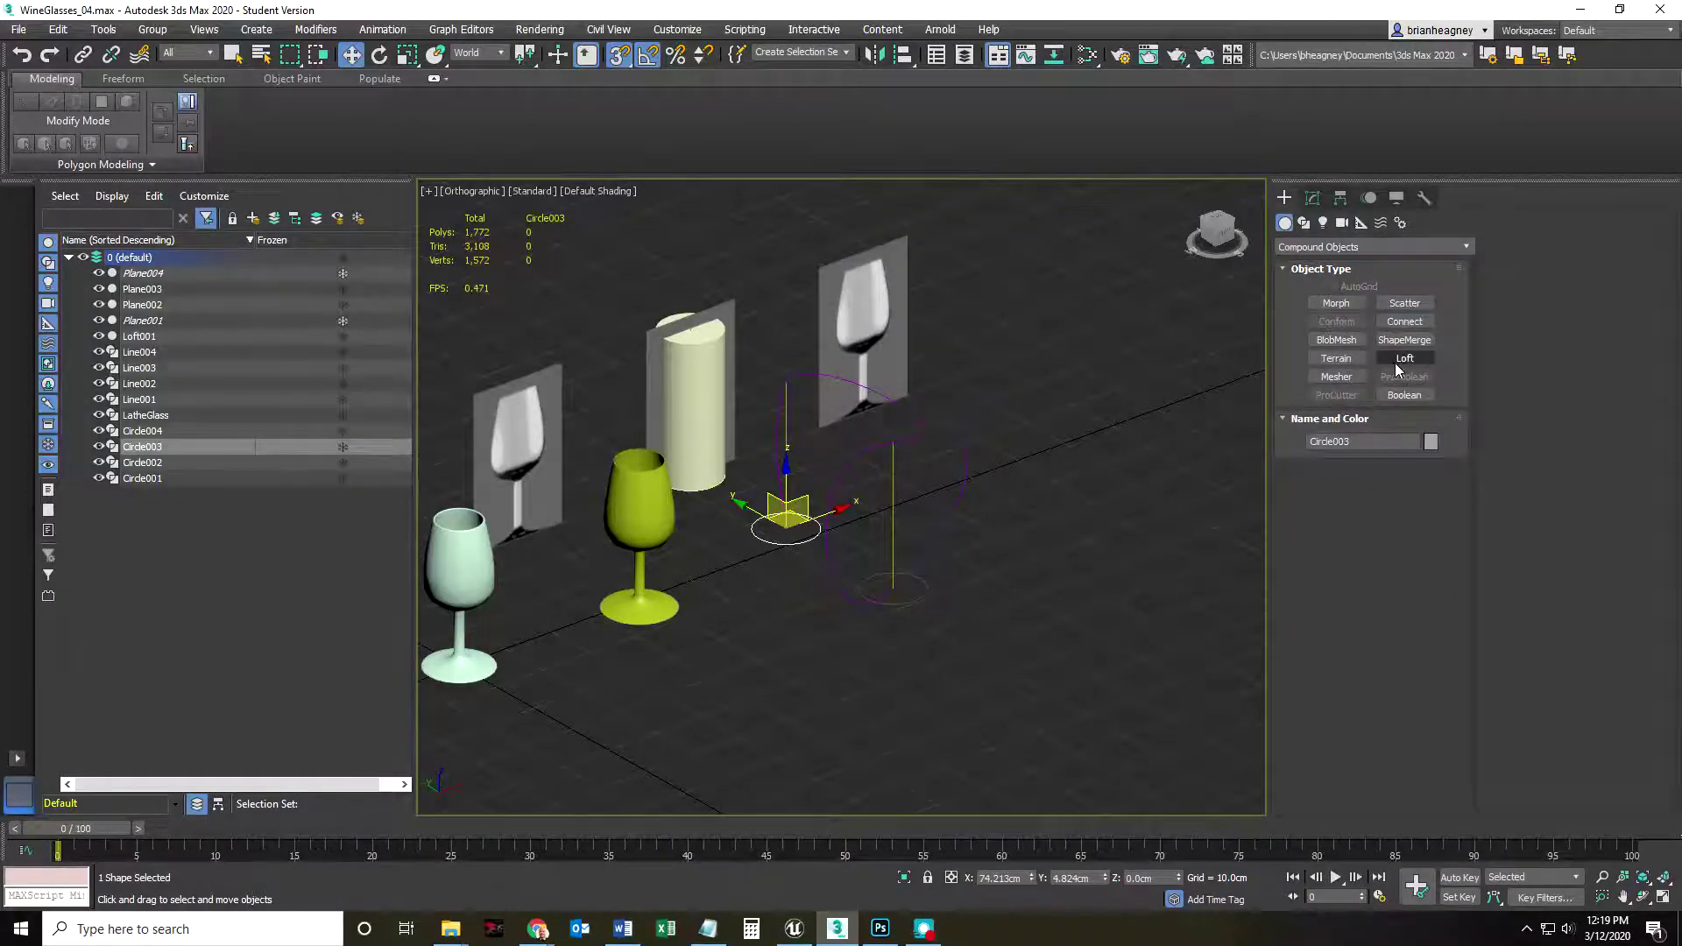
left_click(1400, 360)
left_click(1332, 489)
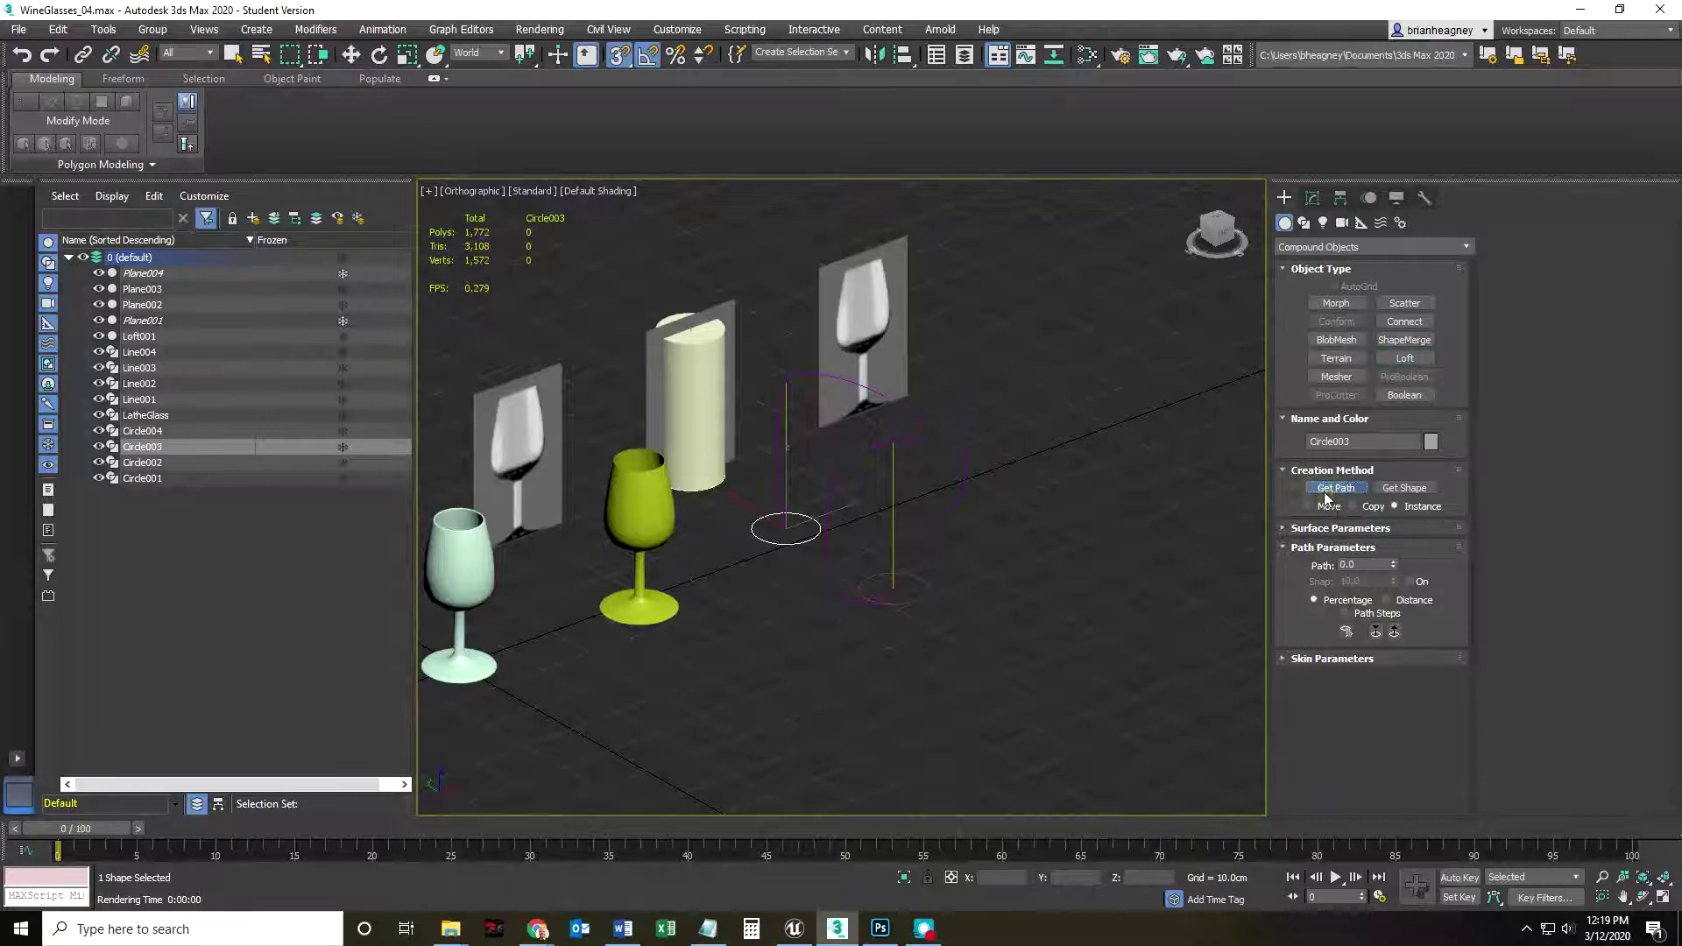
left_click(904, 441)
middle_click_drag(904, 441, 876, 605, "alt")
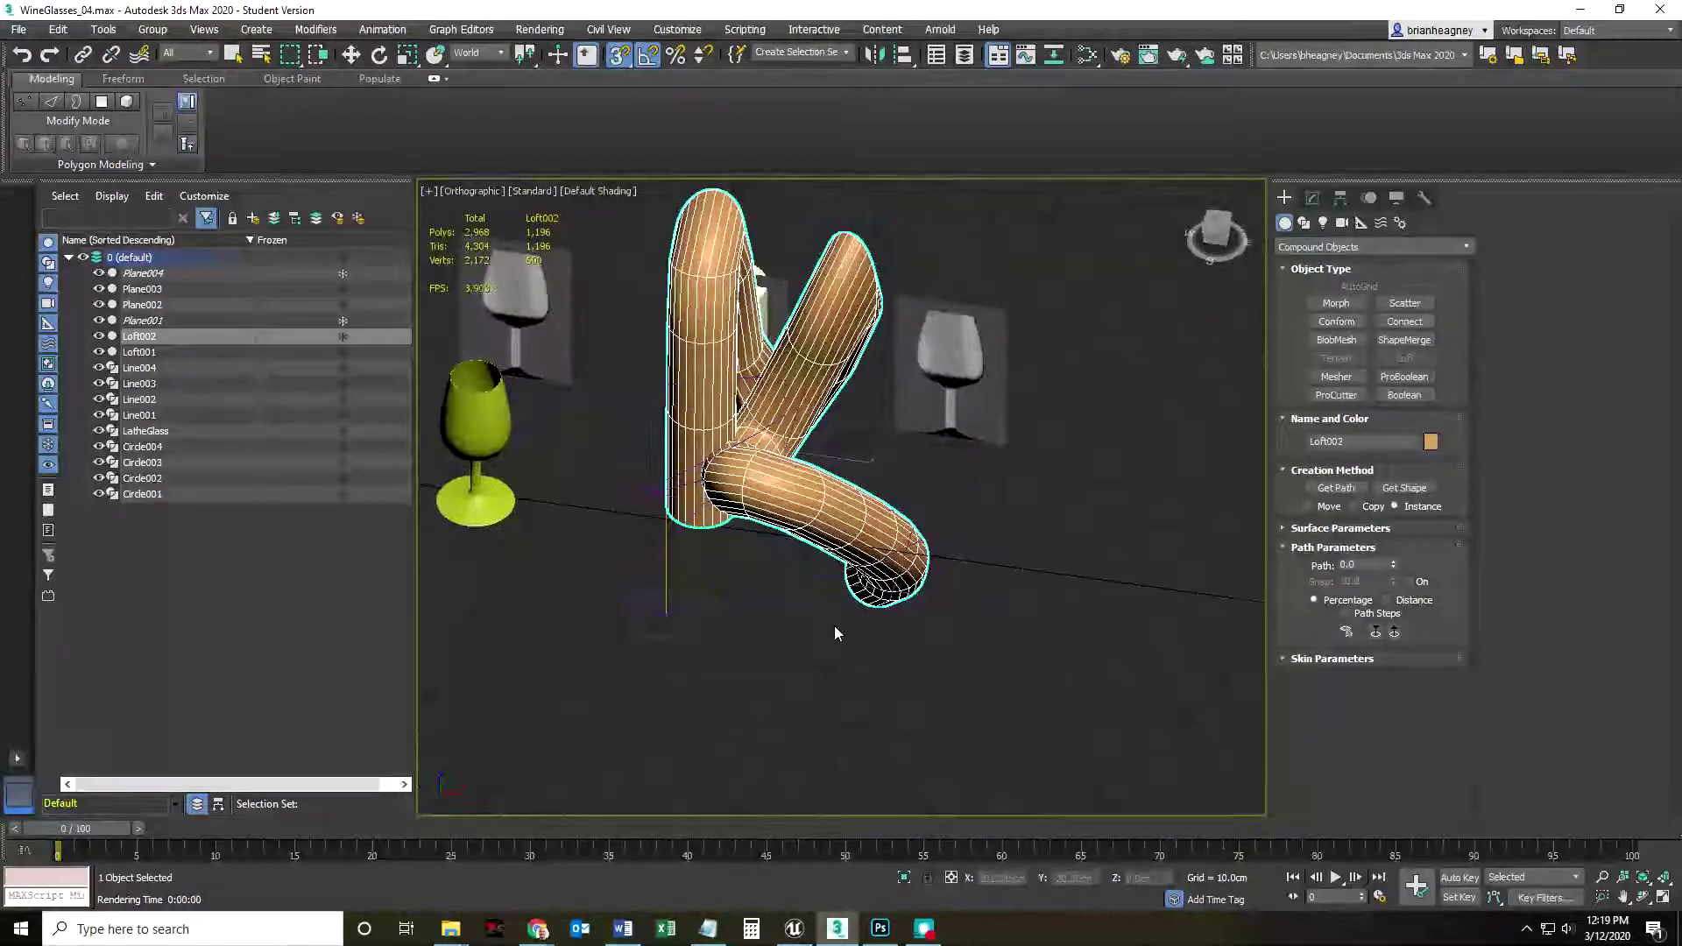
key("Delete")
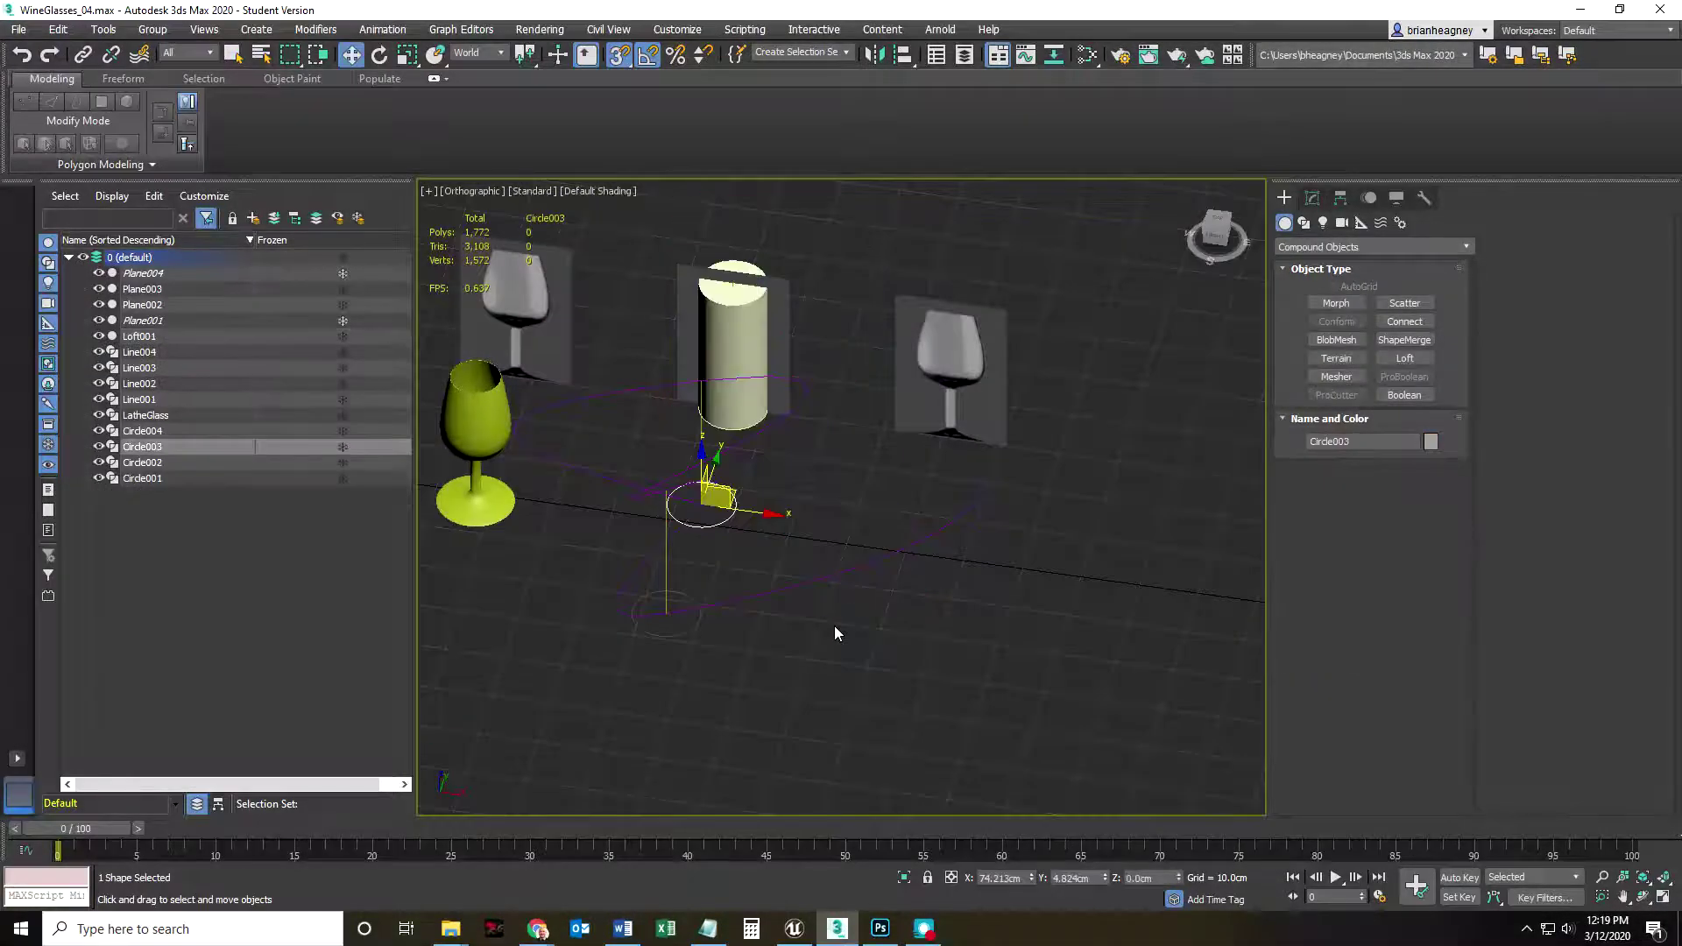
- Loft from the curved line by getting the circle closer to the glass images as its shape, and inspect the tube from several angles
left_click(770, 602)
mouse_move(754, 659)
middle_mouse_down("alt")
mouse_move(662, 657)
mouse_move(744, 664)
middle_mouse_up("alt")
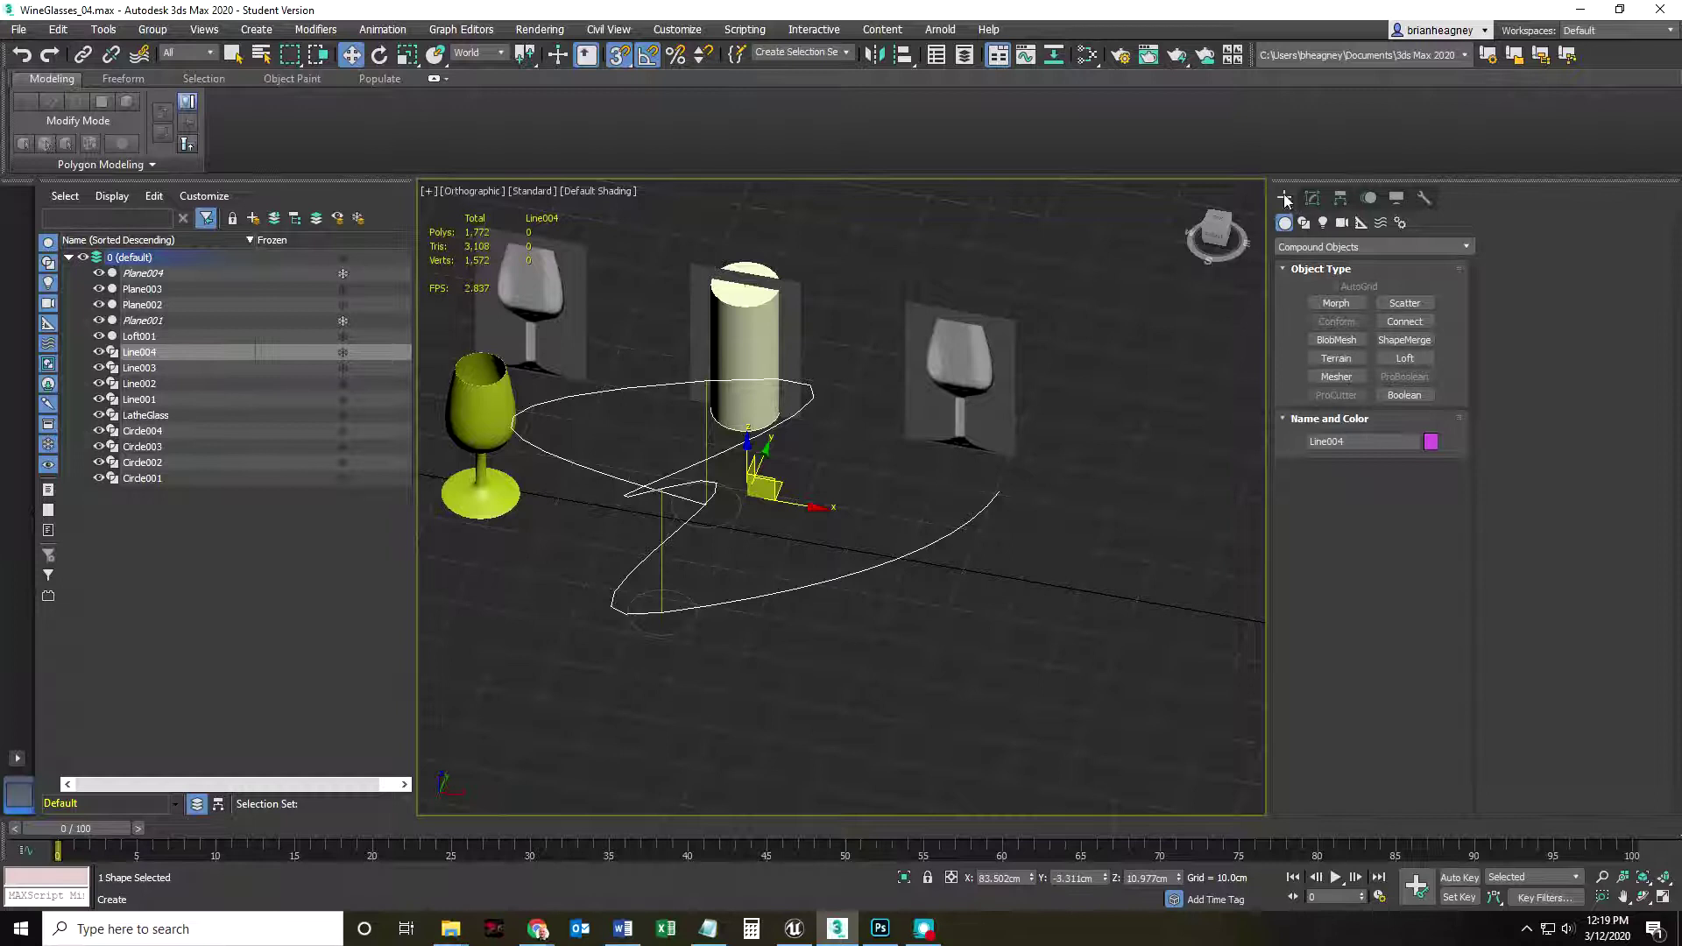
left_click(1405, 358)
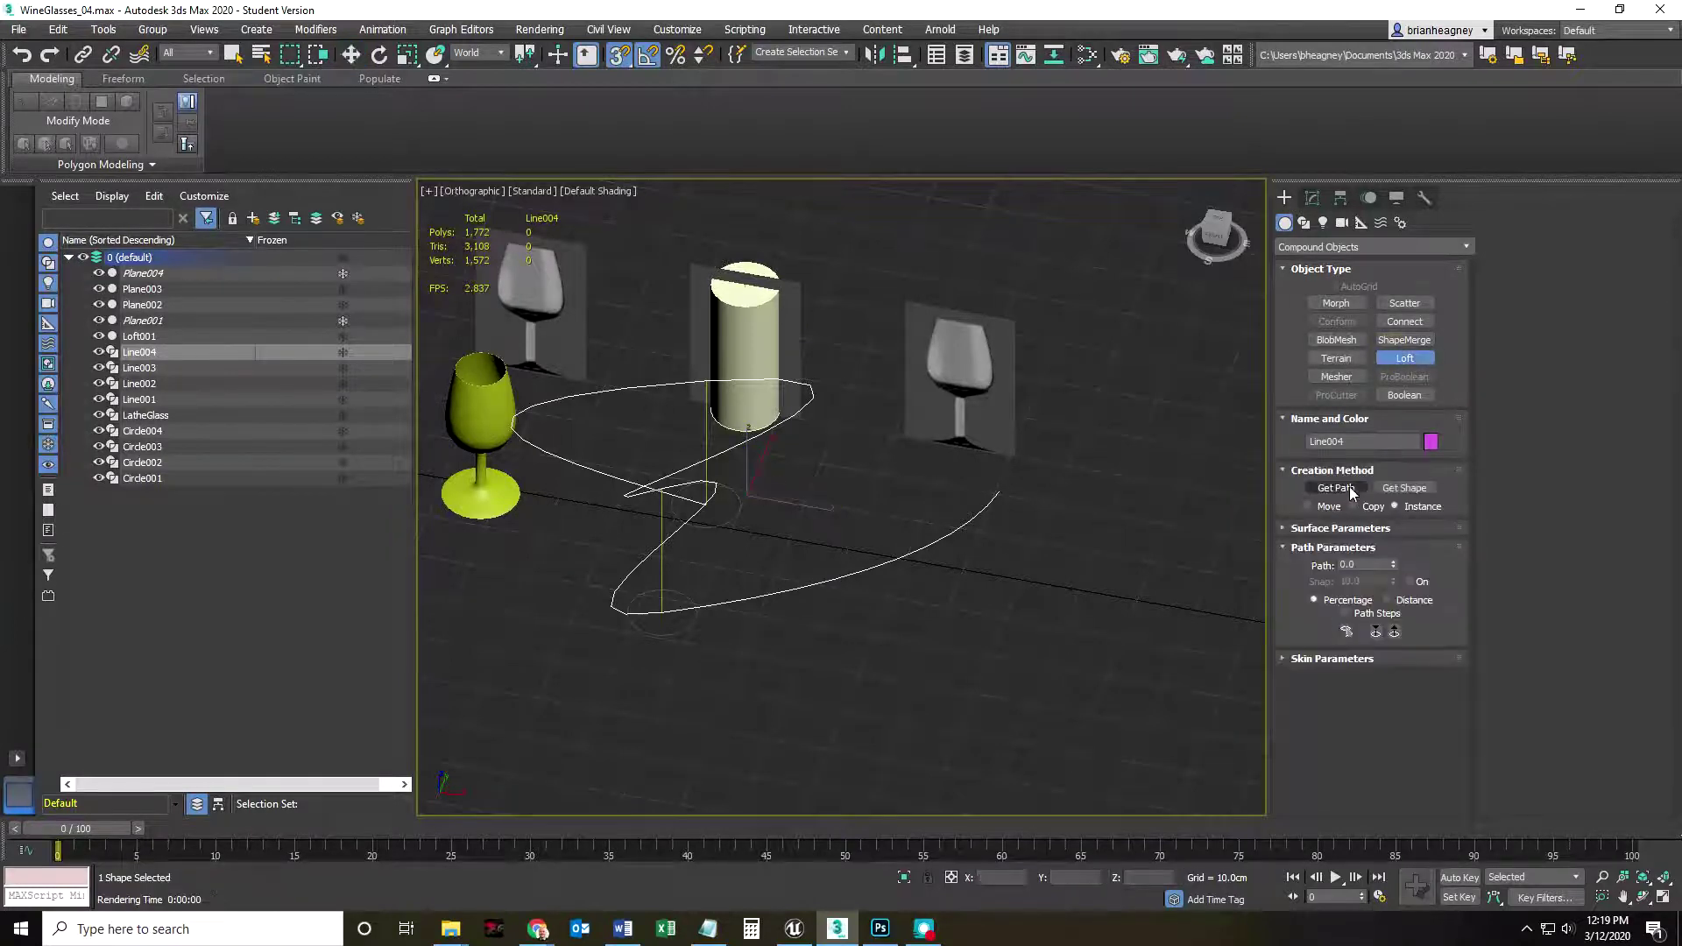
left_click(1399, 488)
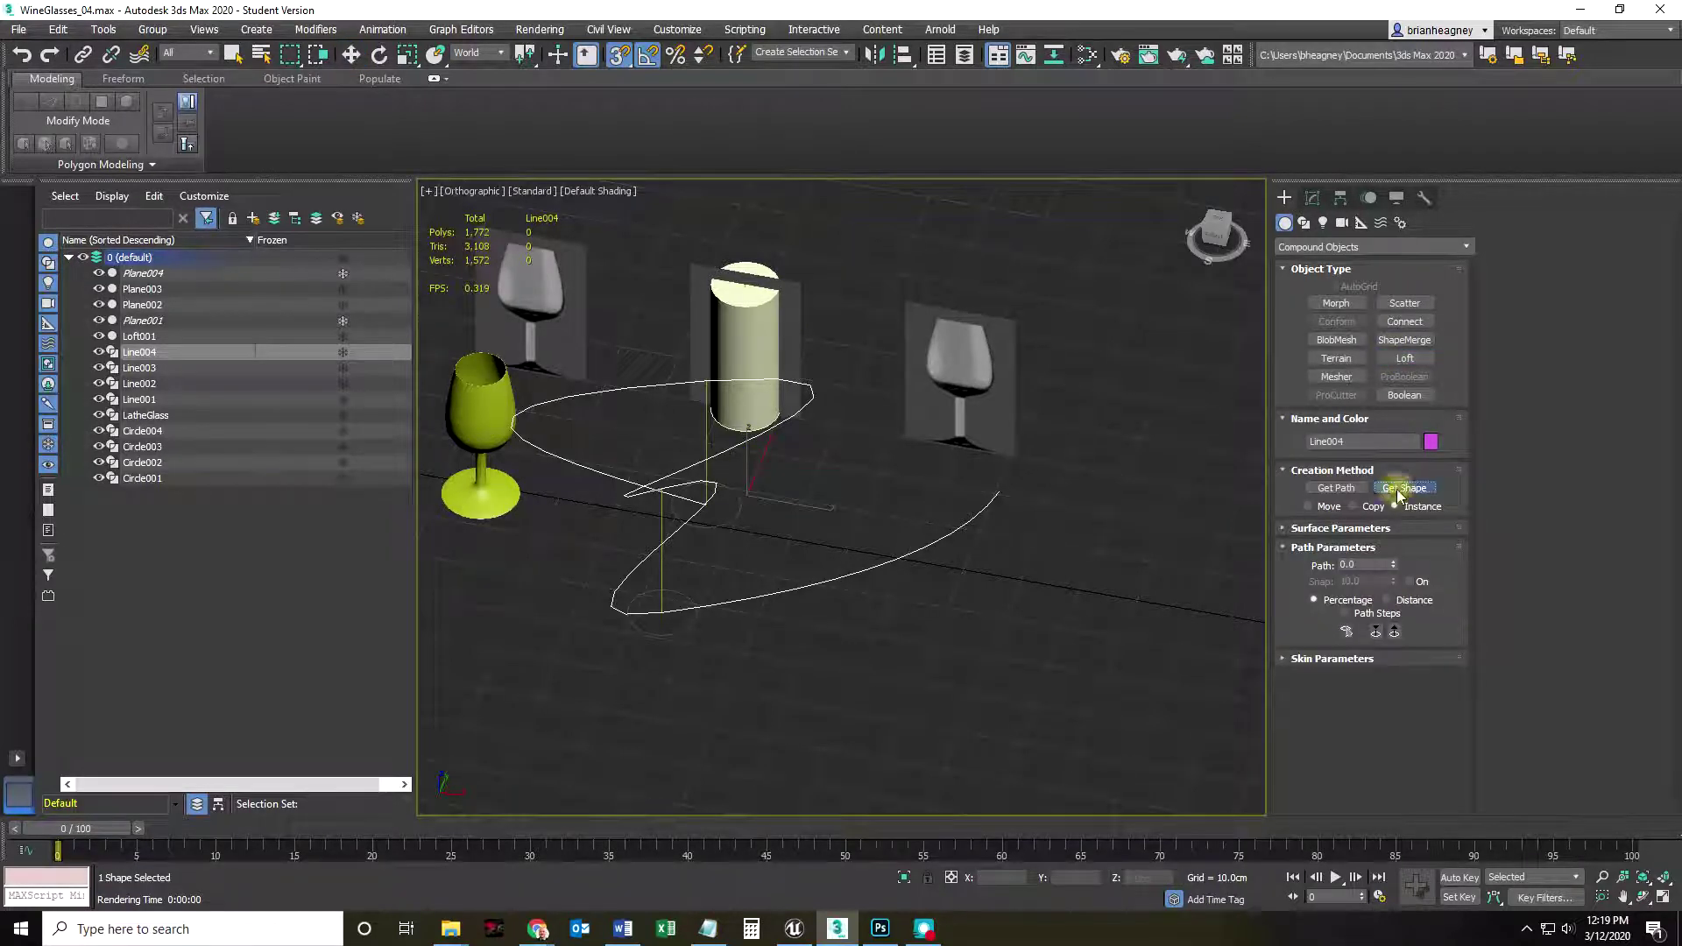
left_click(735, 515)
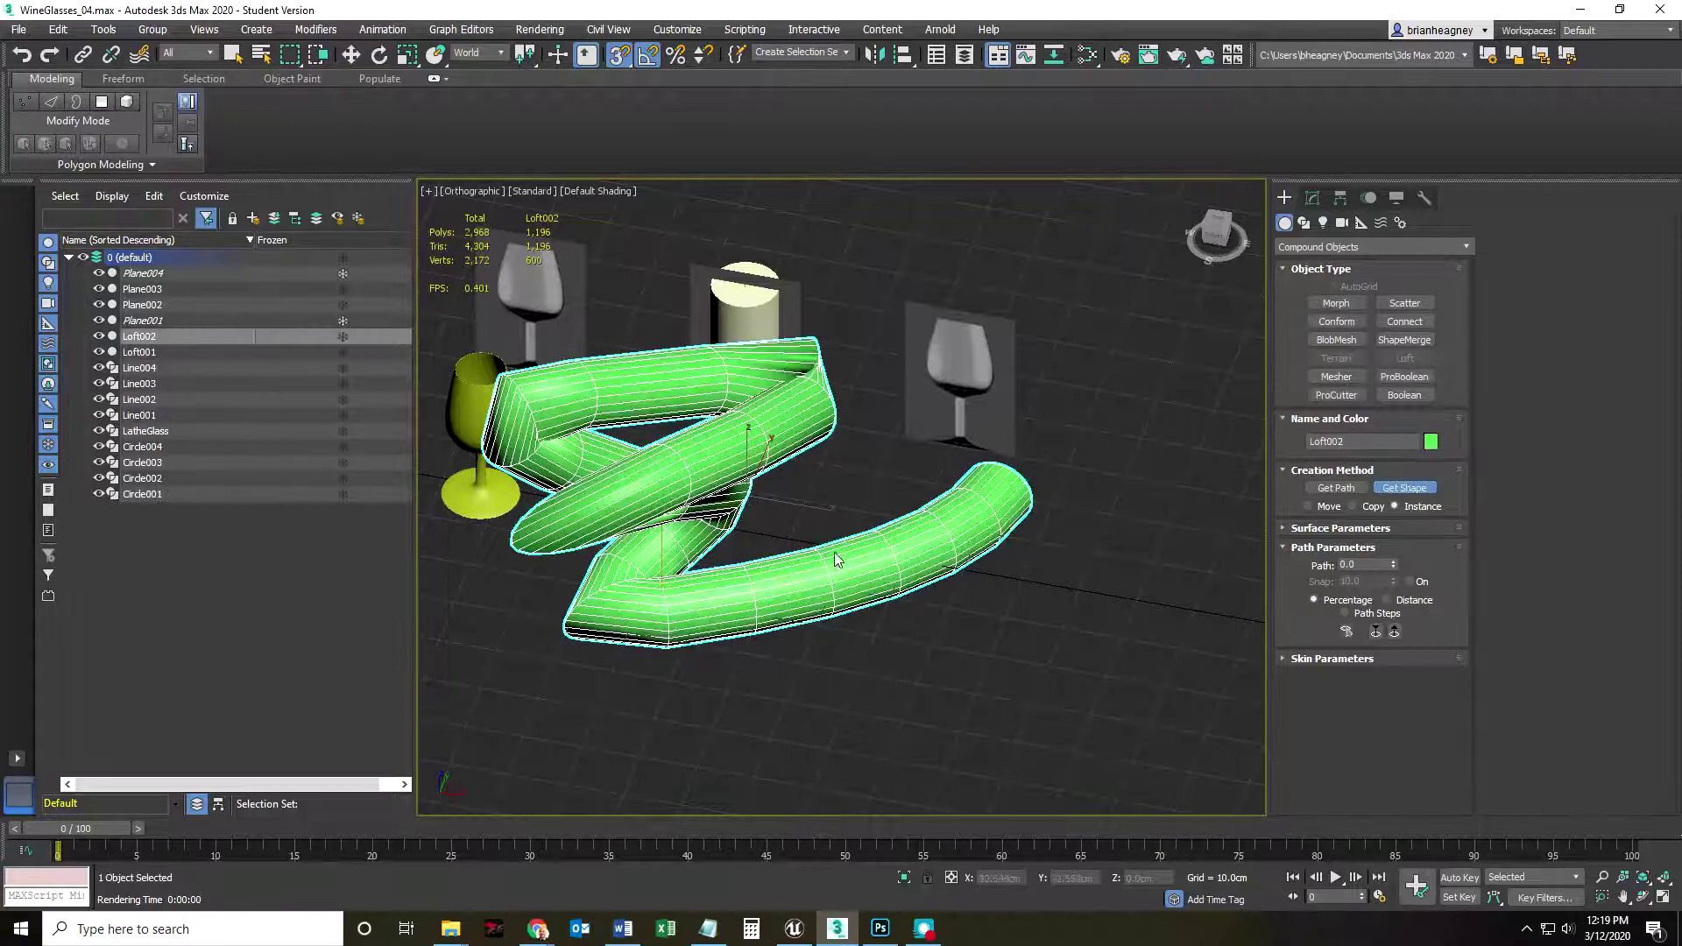
mouse_move(880, 593)
middle_mouse_down("alt")
mouse_move(905, 568)
mouse_move(1066, 556)
mouse_move(902, 601)
middle_mouse_up("alt")
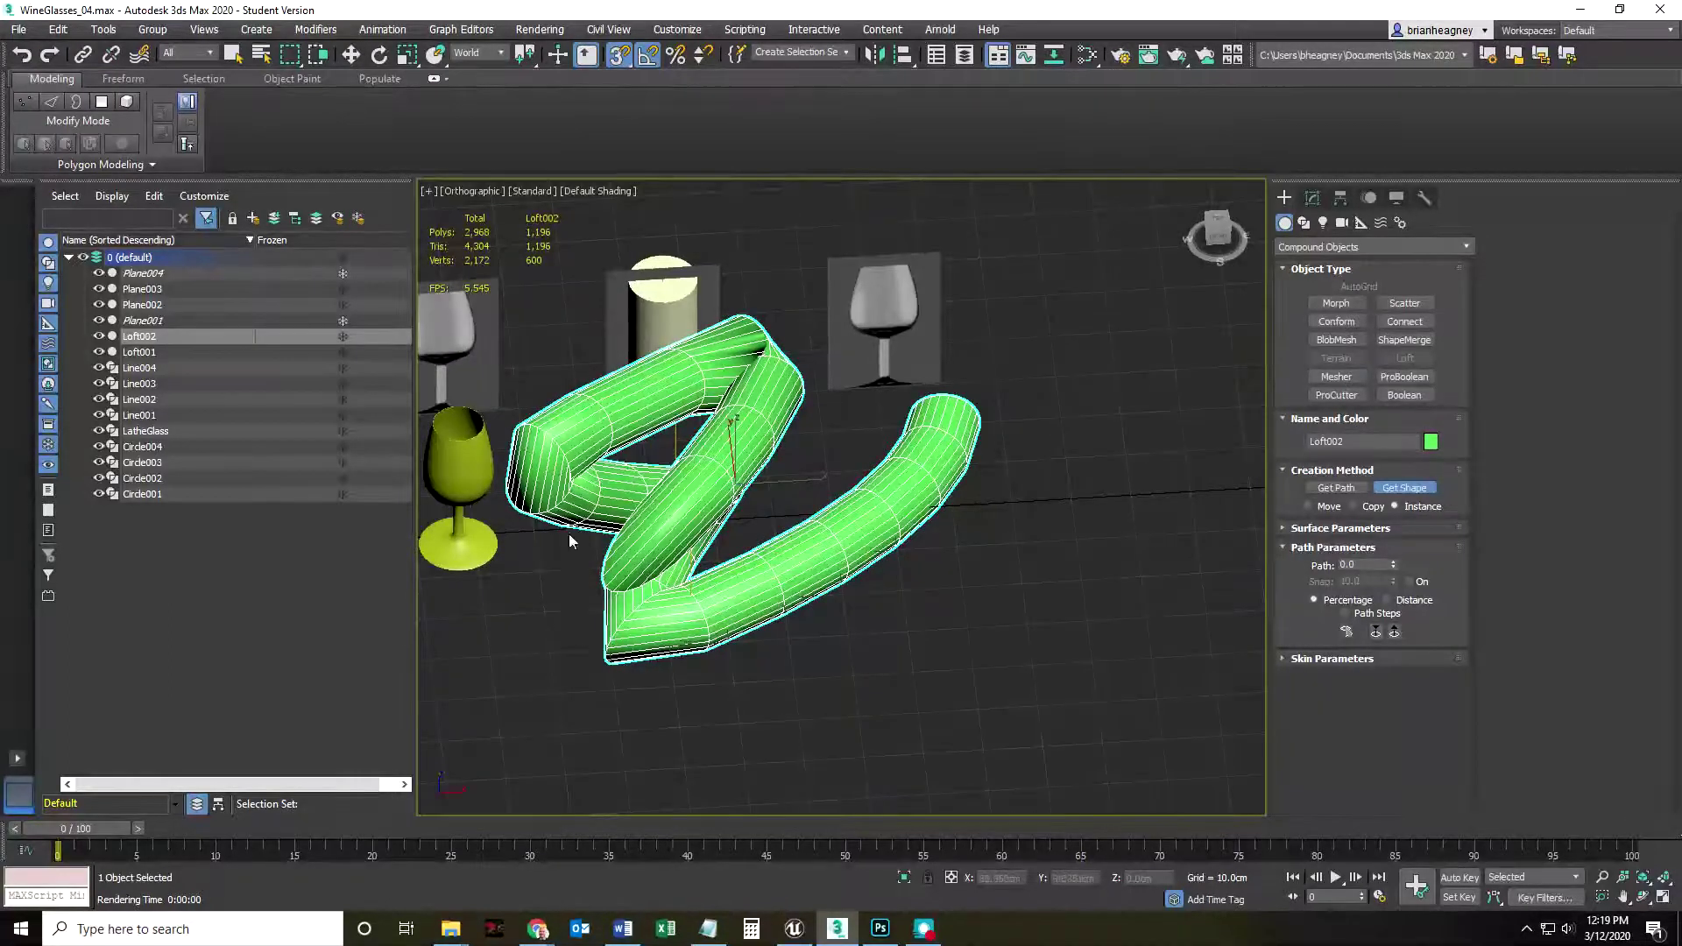
mouse_move(645, 617)
middle_mouse_down("alt")
mouse_move(803, 591)
mouse_move(627, 619)
mouse_move(751, 590)
mouse_move(639, 604)
middle_mouse_up("alt")
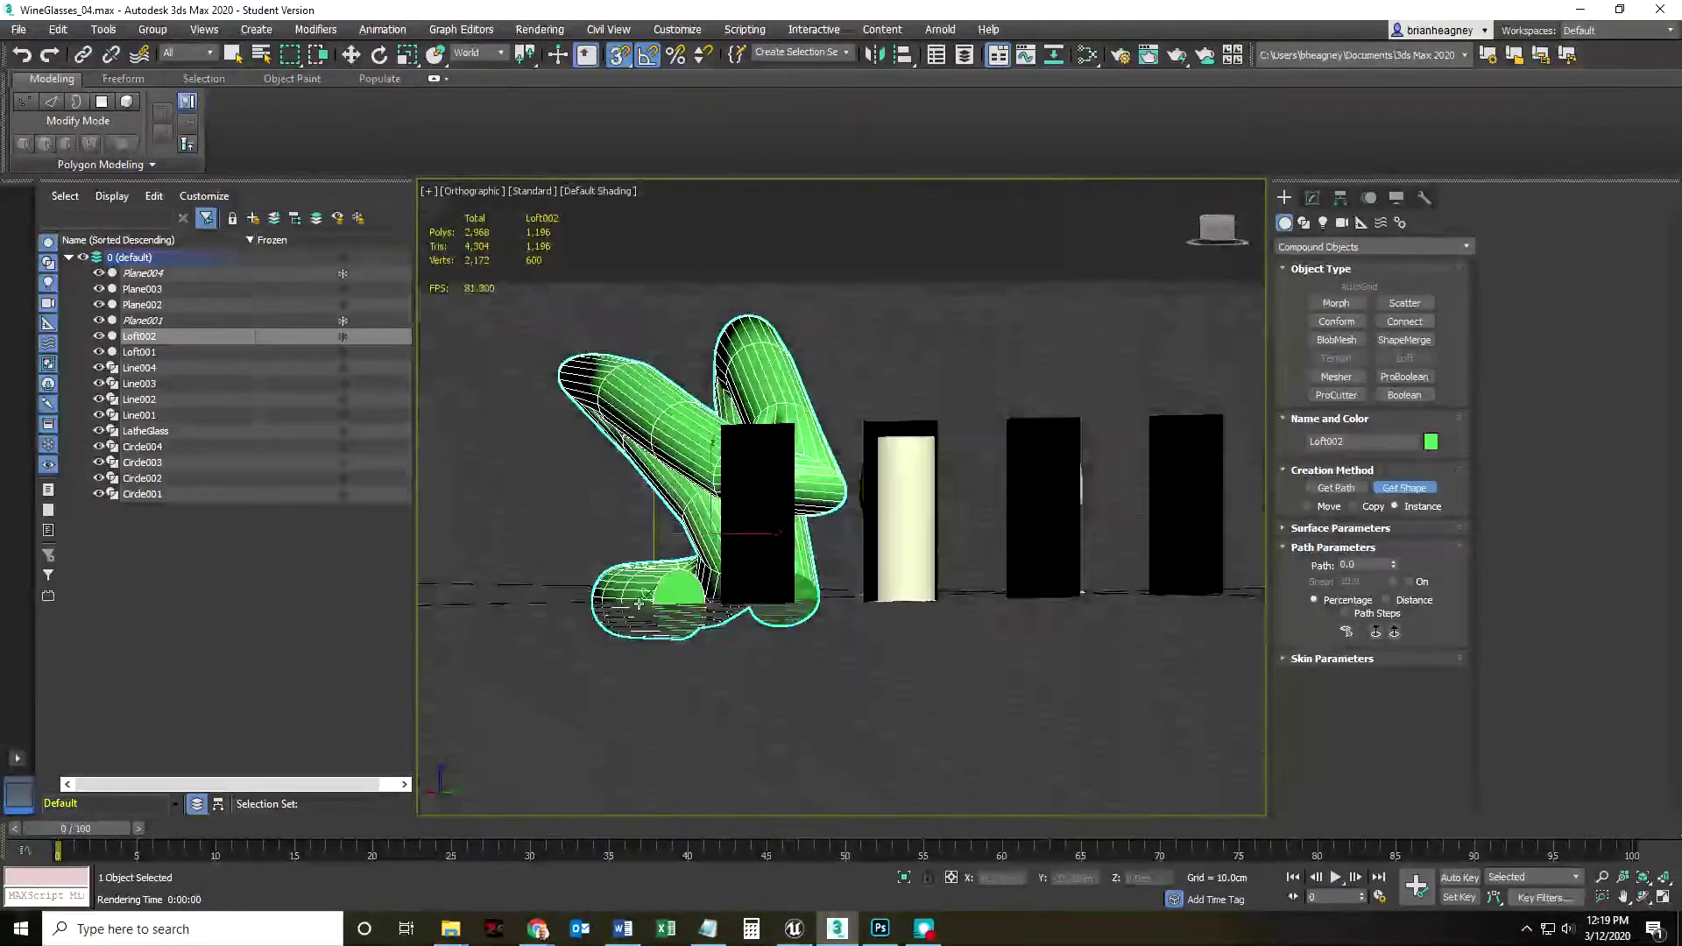
scroll(643, 603, "up", 4)
scroll(862, 594, "down", 4)
middle_click_drag(862, 594, 856, 643, "alt")
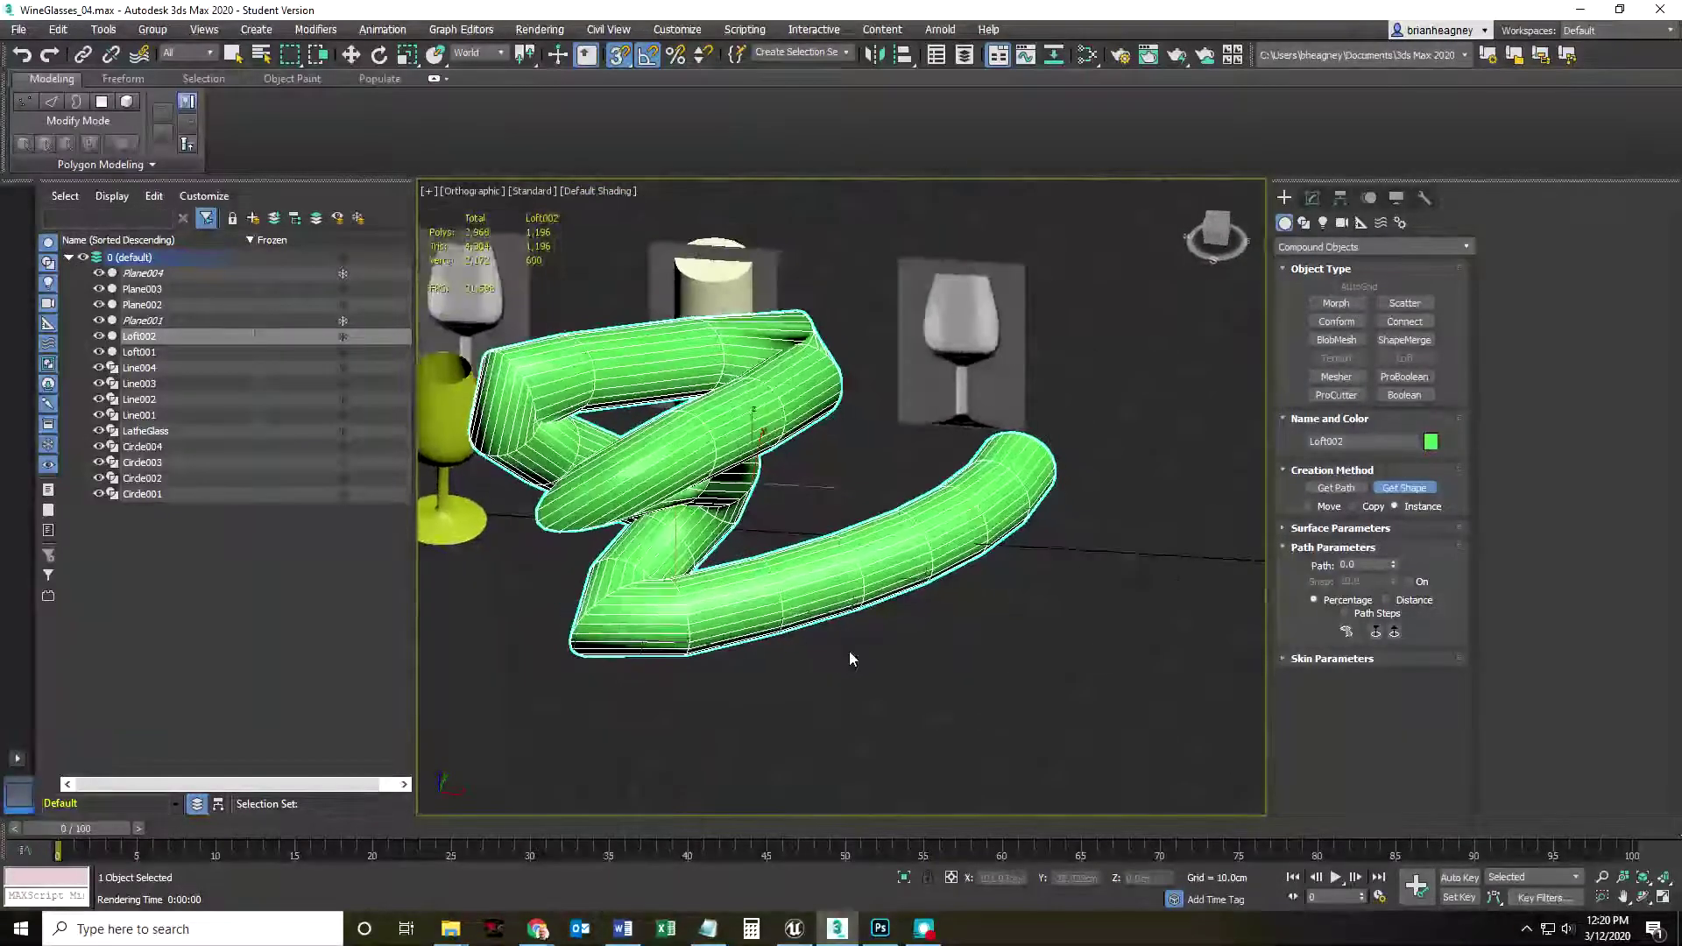
- Delete the trial tube loft and the curved line it followed
key("Delete")
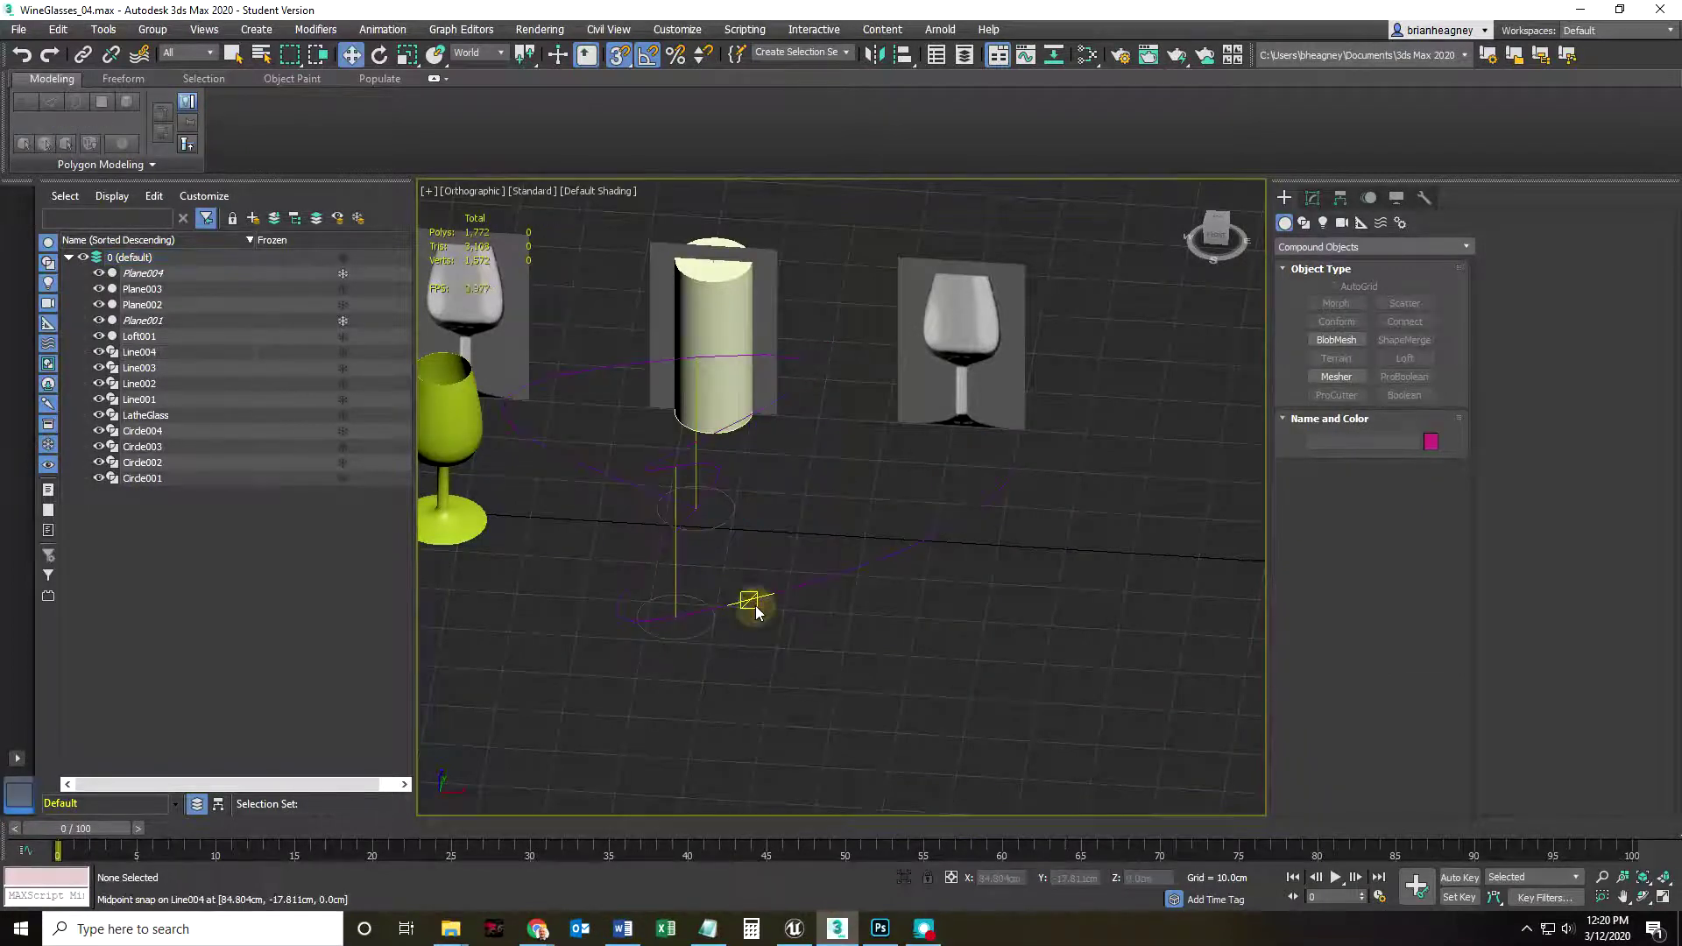
left_click(753, 601)
key("Delete")
- Loft the circle closer to the glass images by getting that same circle as its path, and inspect the shape
middle_click_drag(739, 612, 580, 576, "alt")
scroll(575, 582, "up", 5)
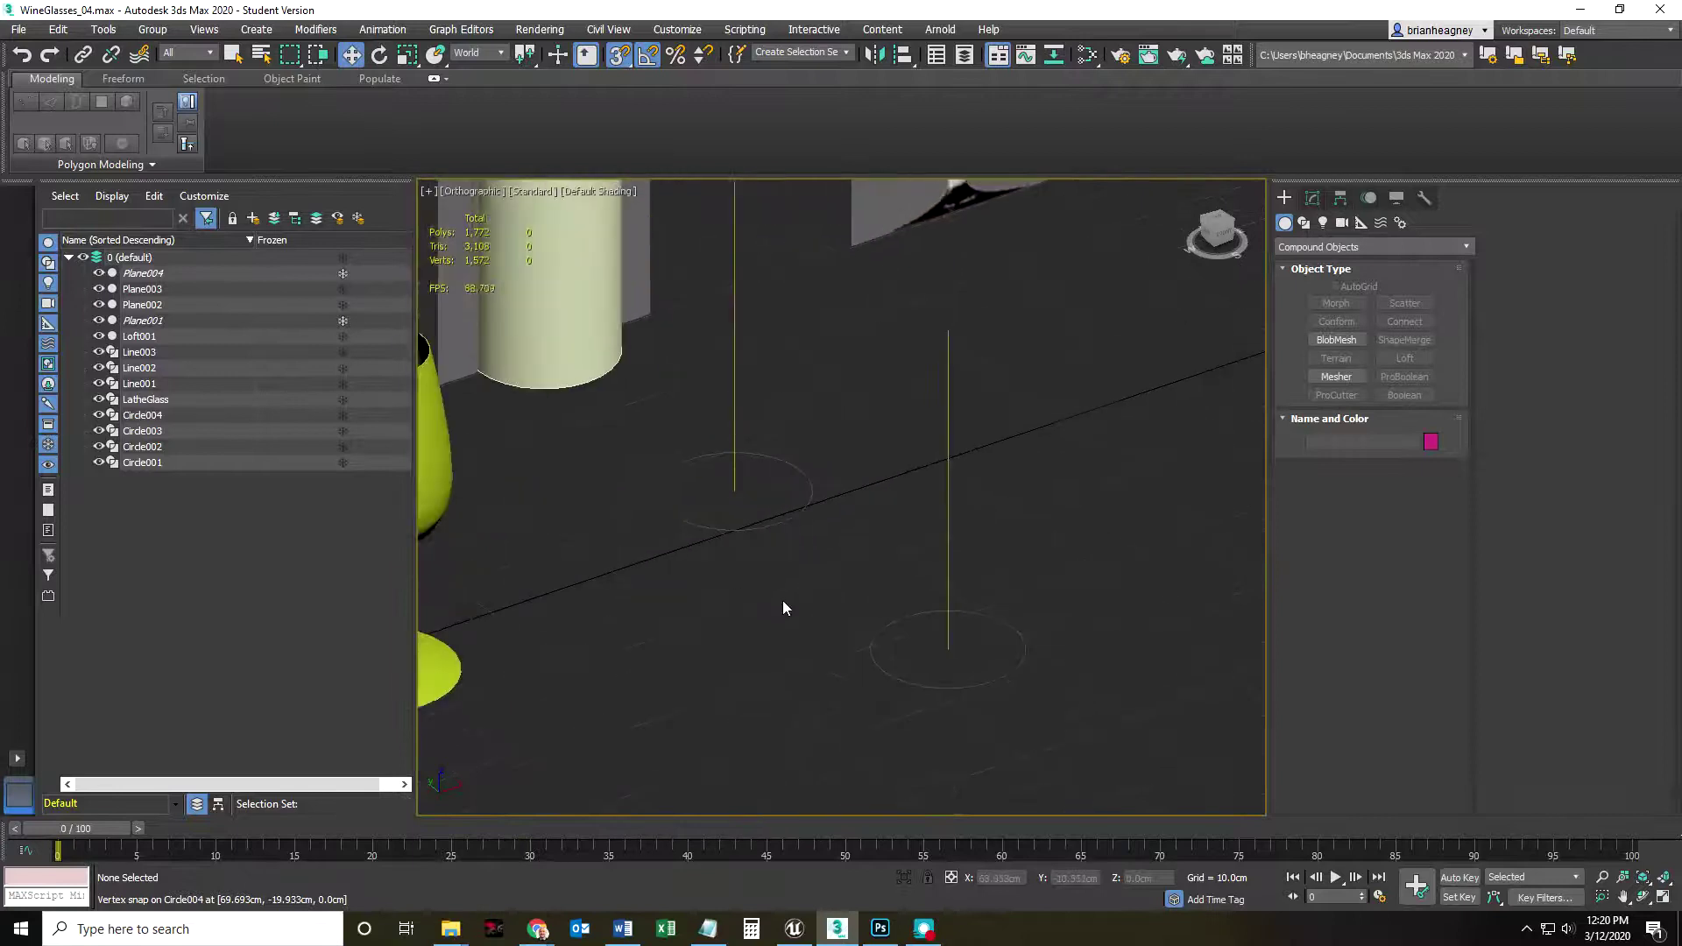
scroll(748, 544, "up", 1)
left_click(747, 524)
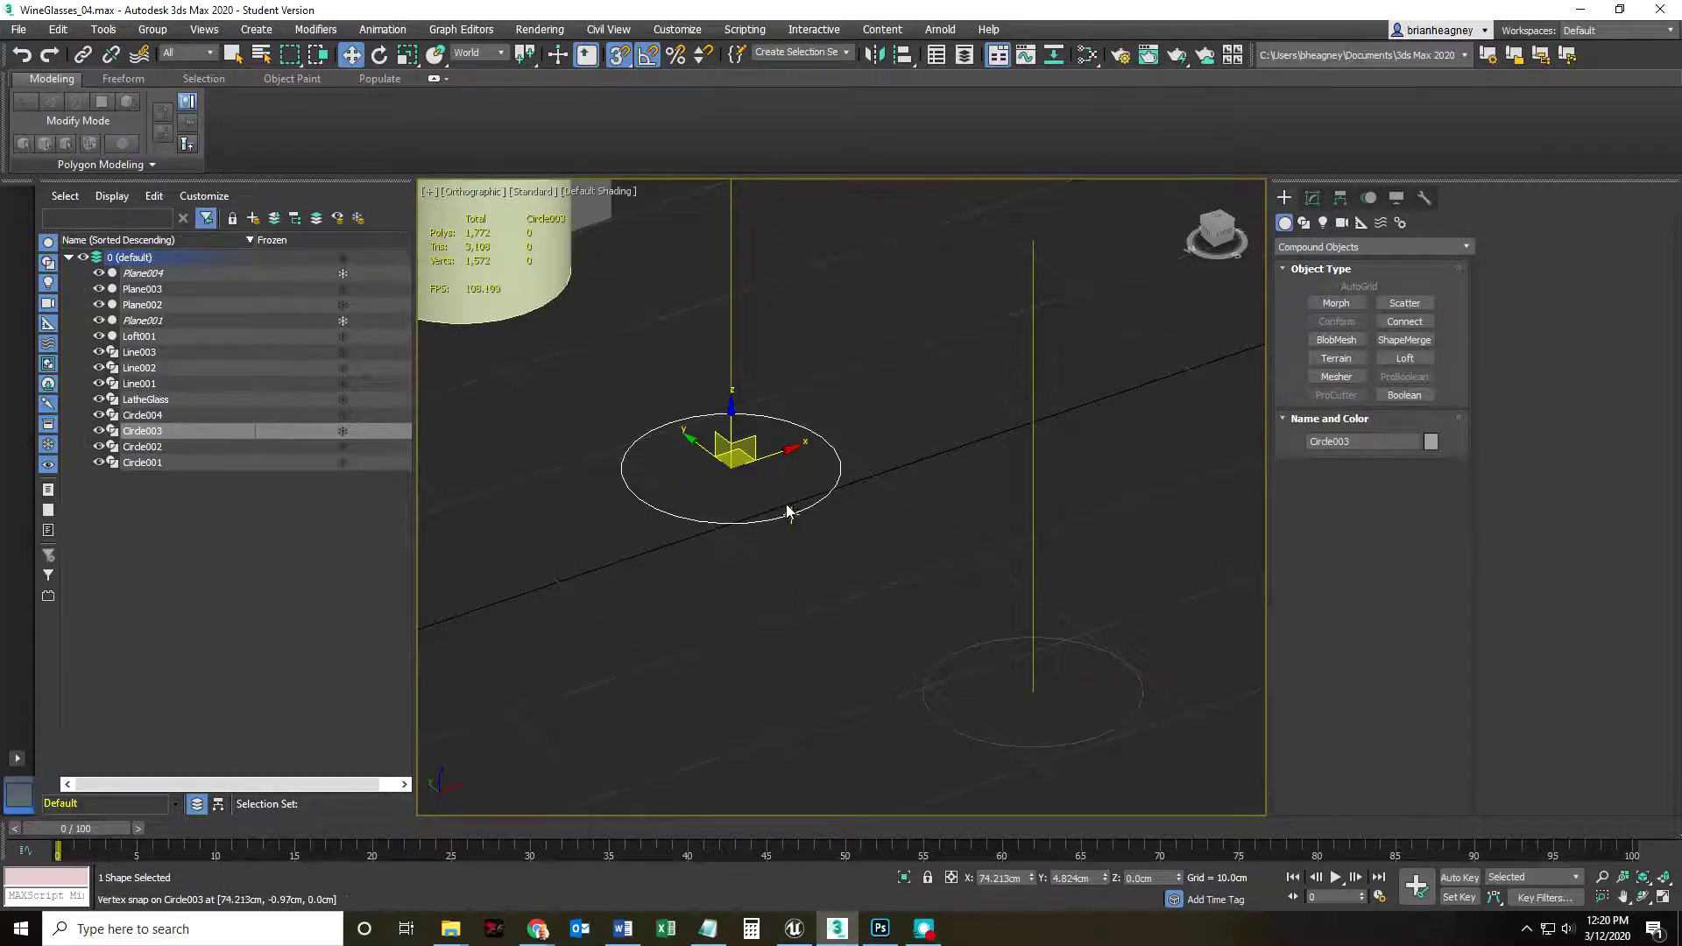
left_click(1400, 362)
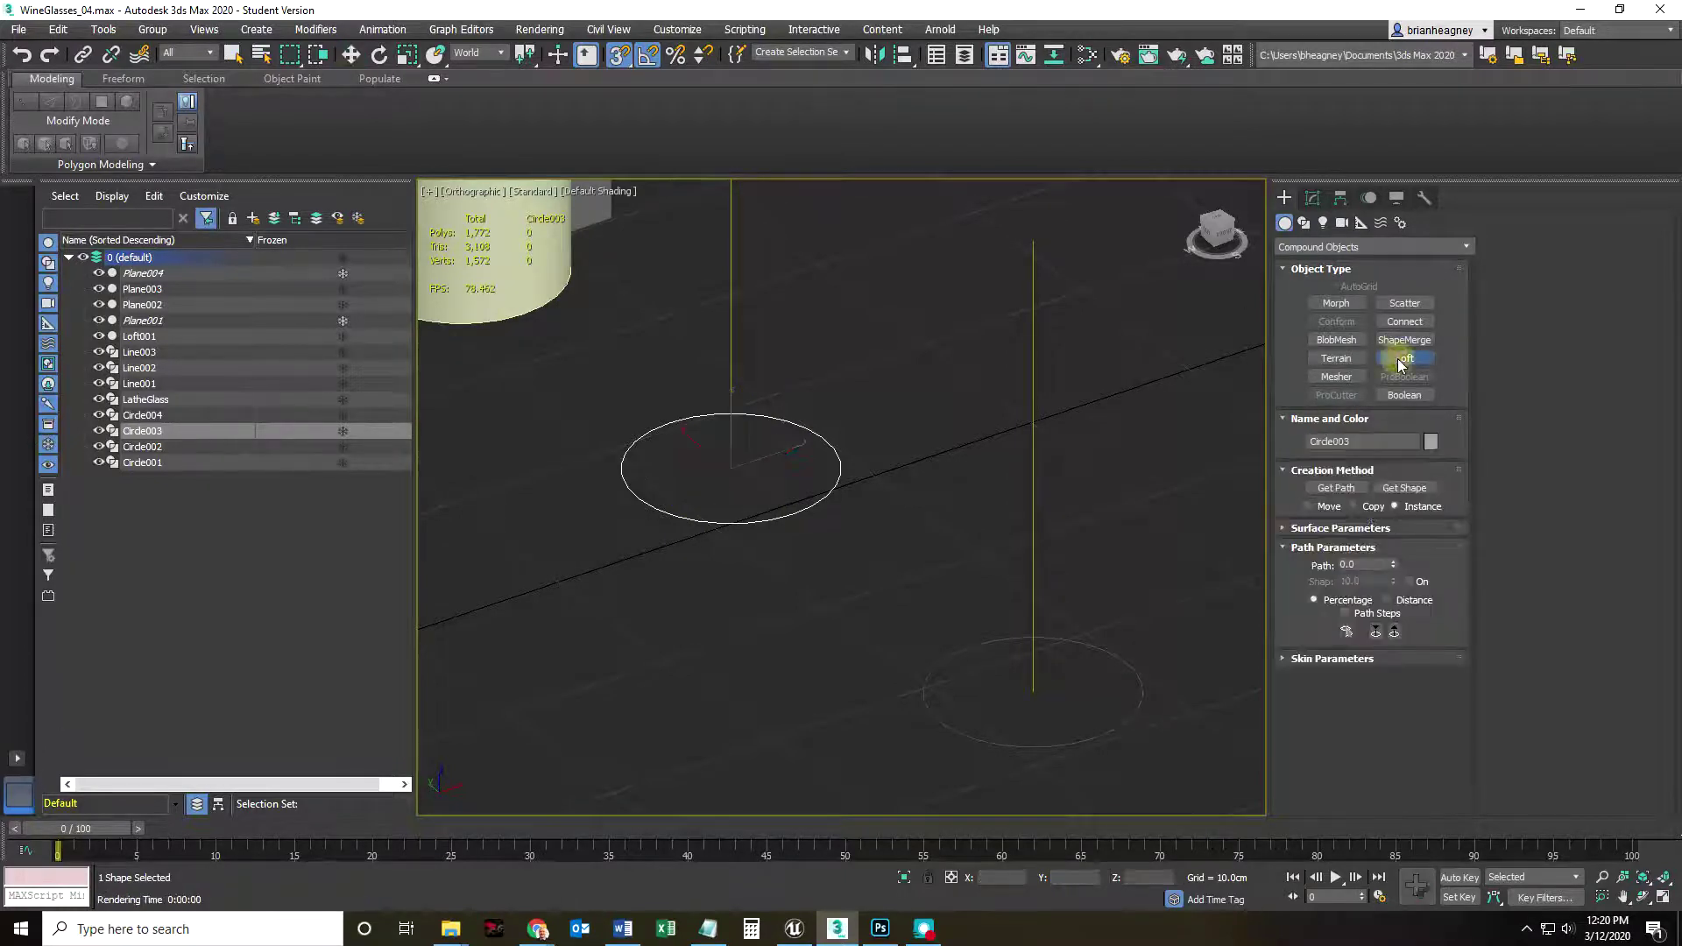
left_click(1337, 488)
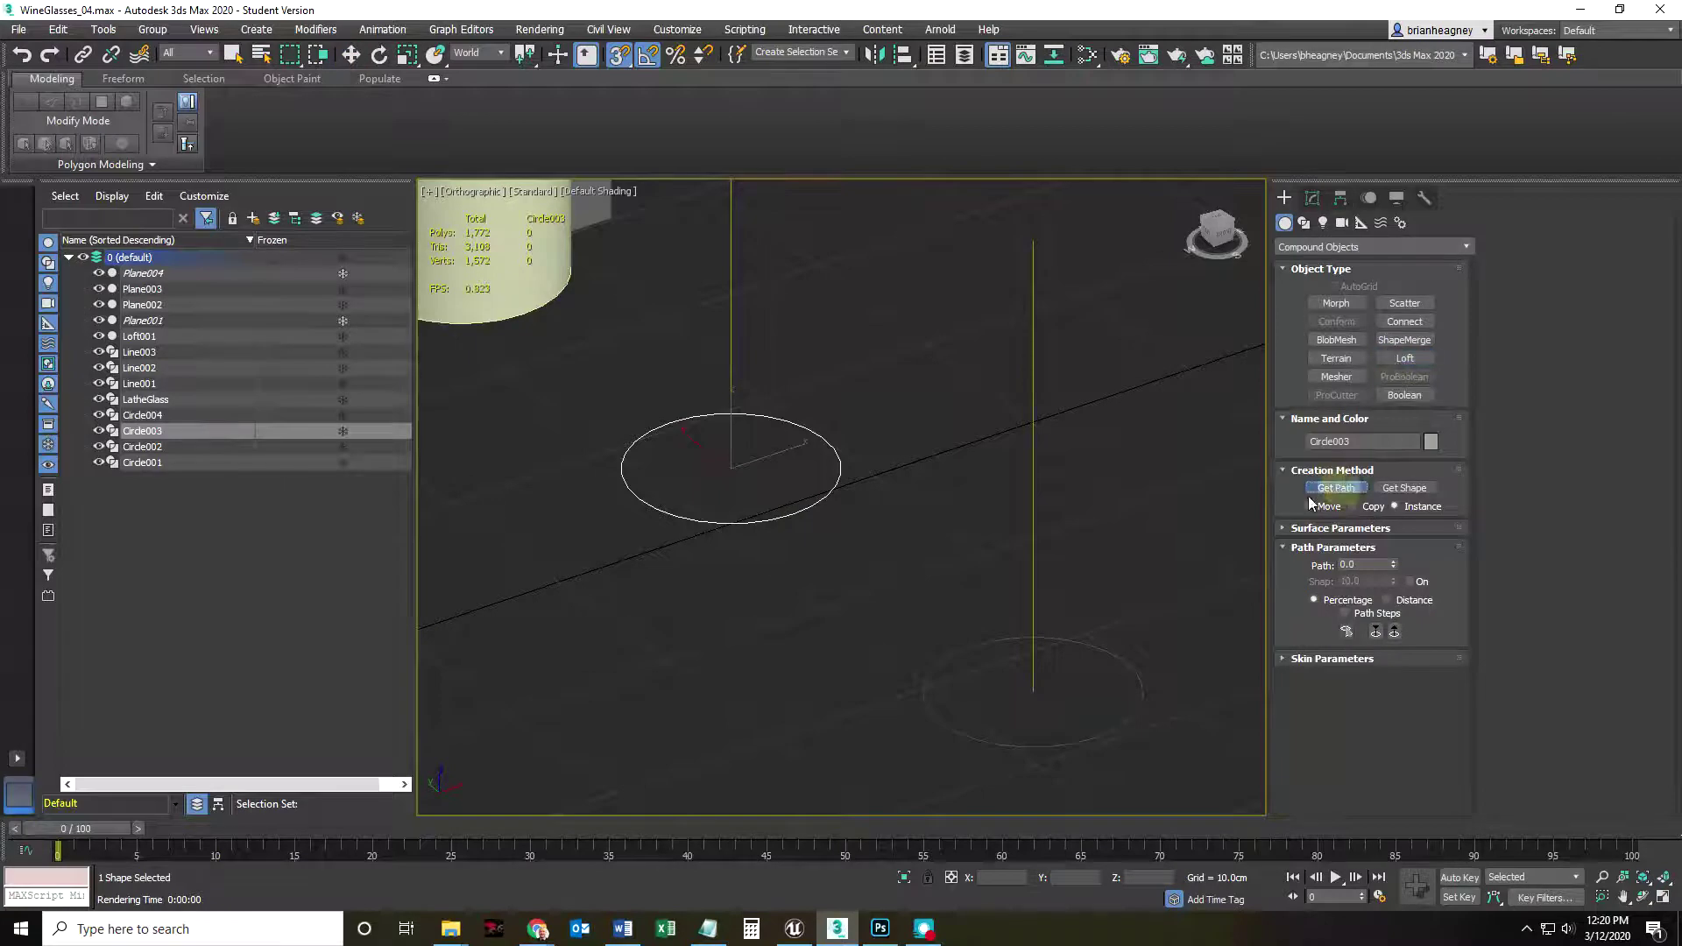
left_click(821, 501)
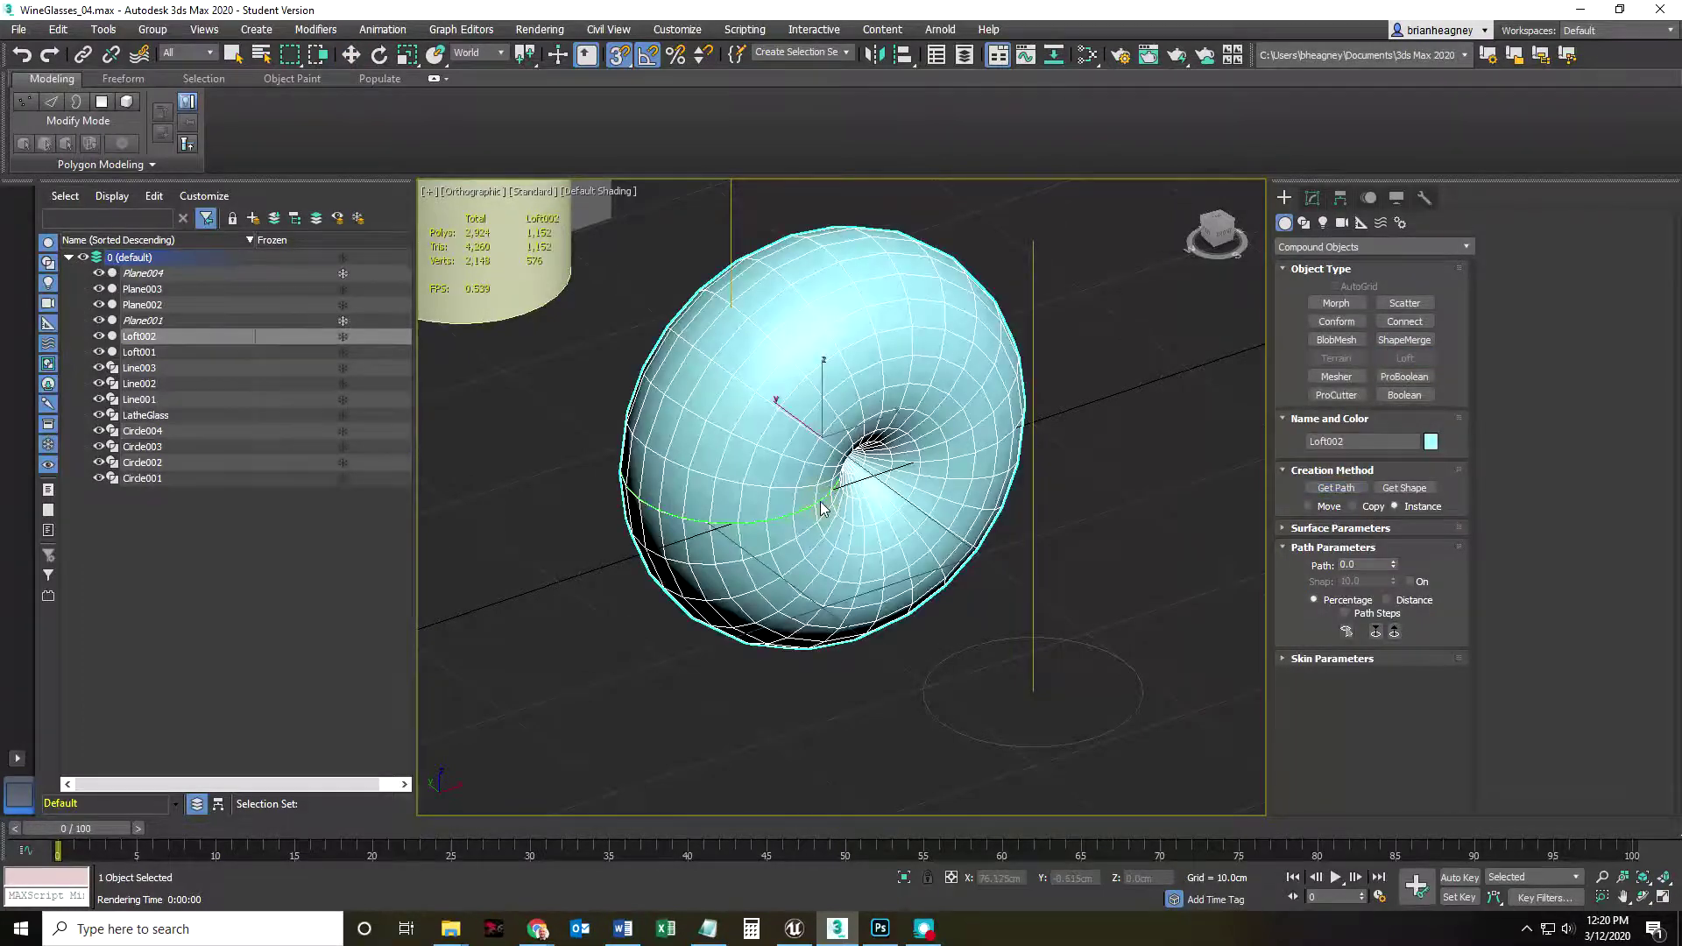
middle_click_drag(790, 587, 784, 498, "alt")
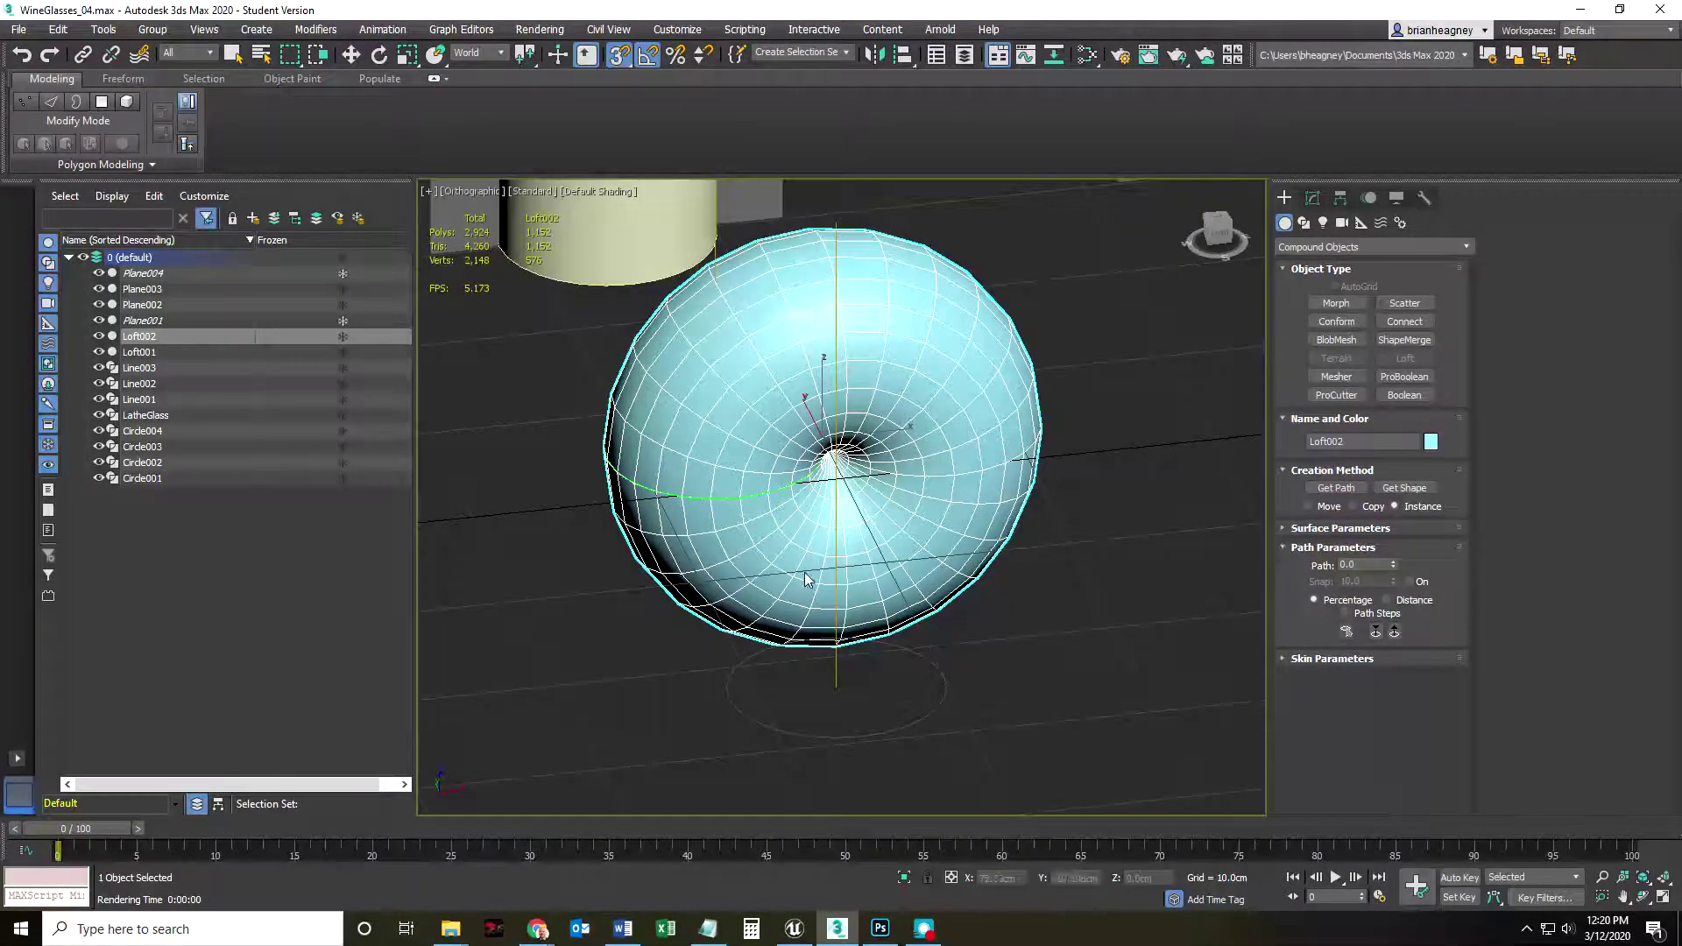
scroll(757, 589, "down", 3)
scroll(727, 589, "up", 4)
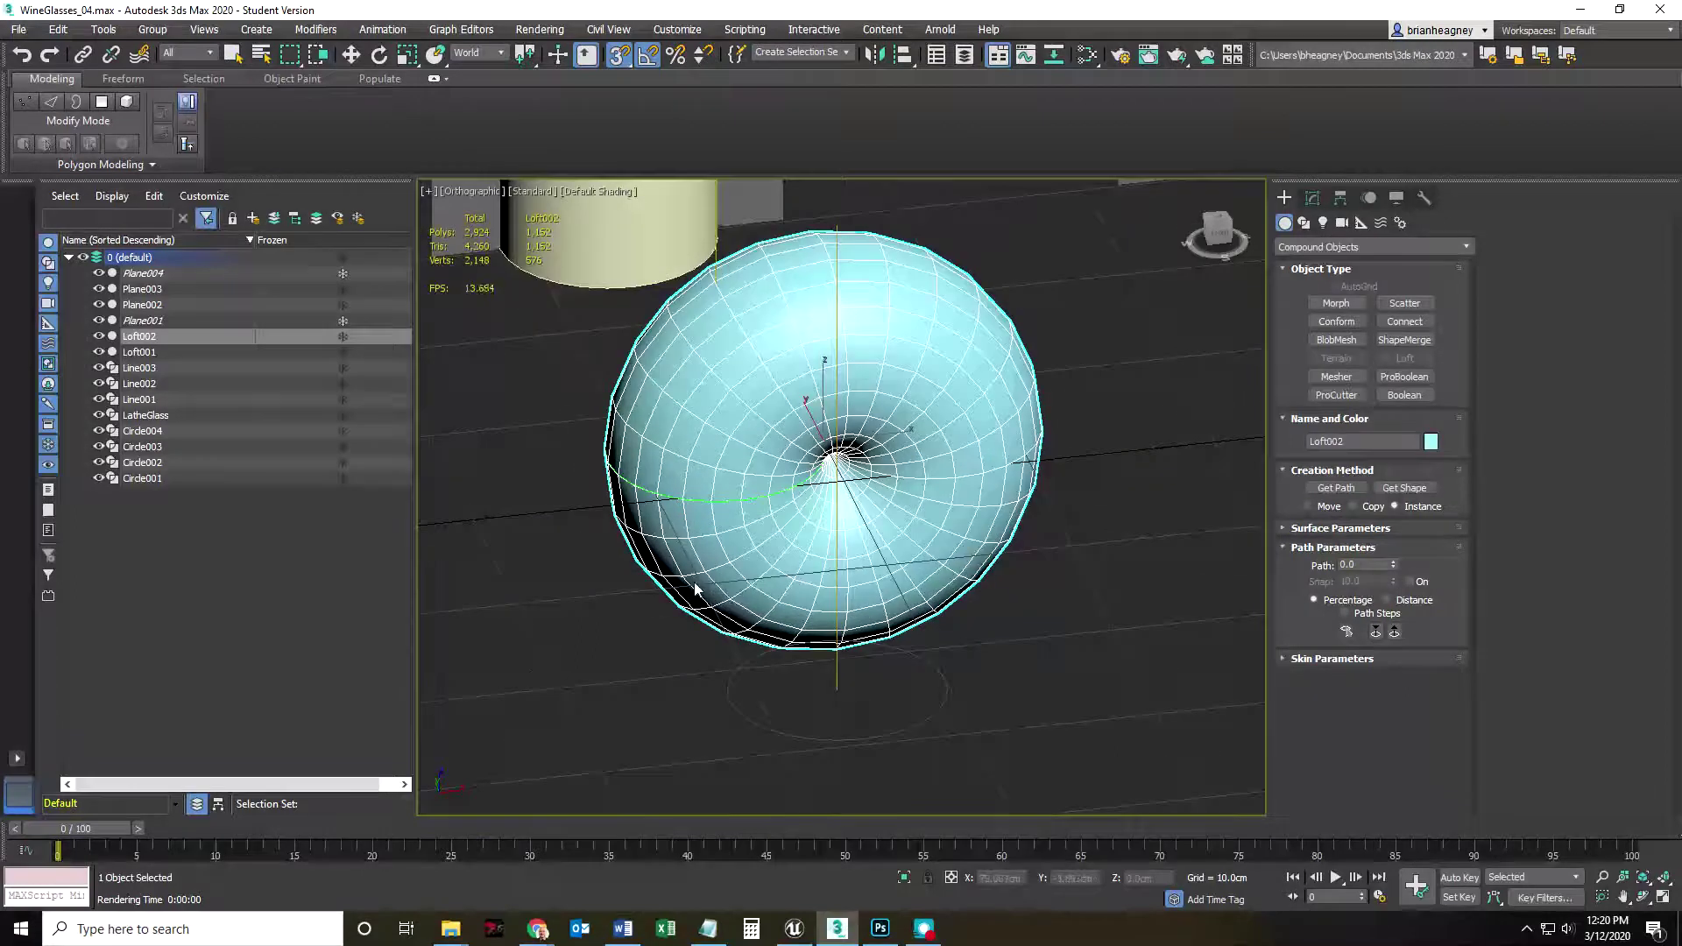
middle_click_drag(701, 589, 800, 584, "alt")
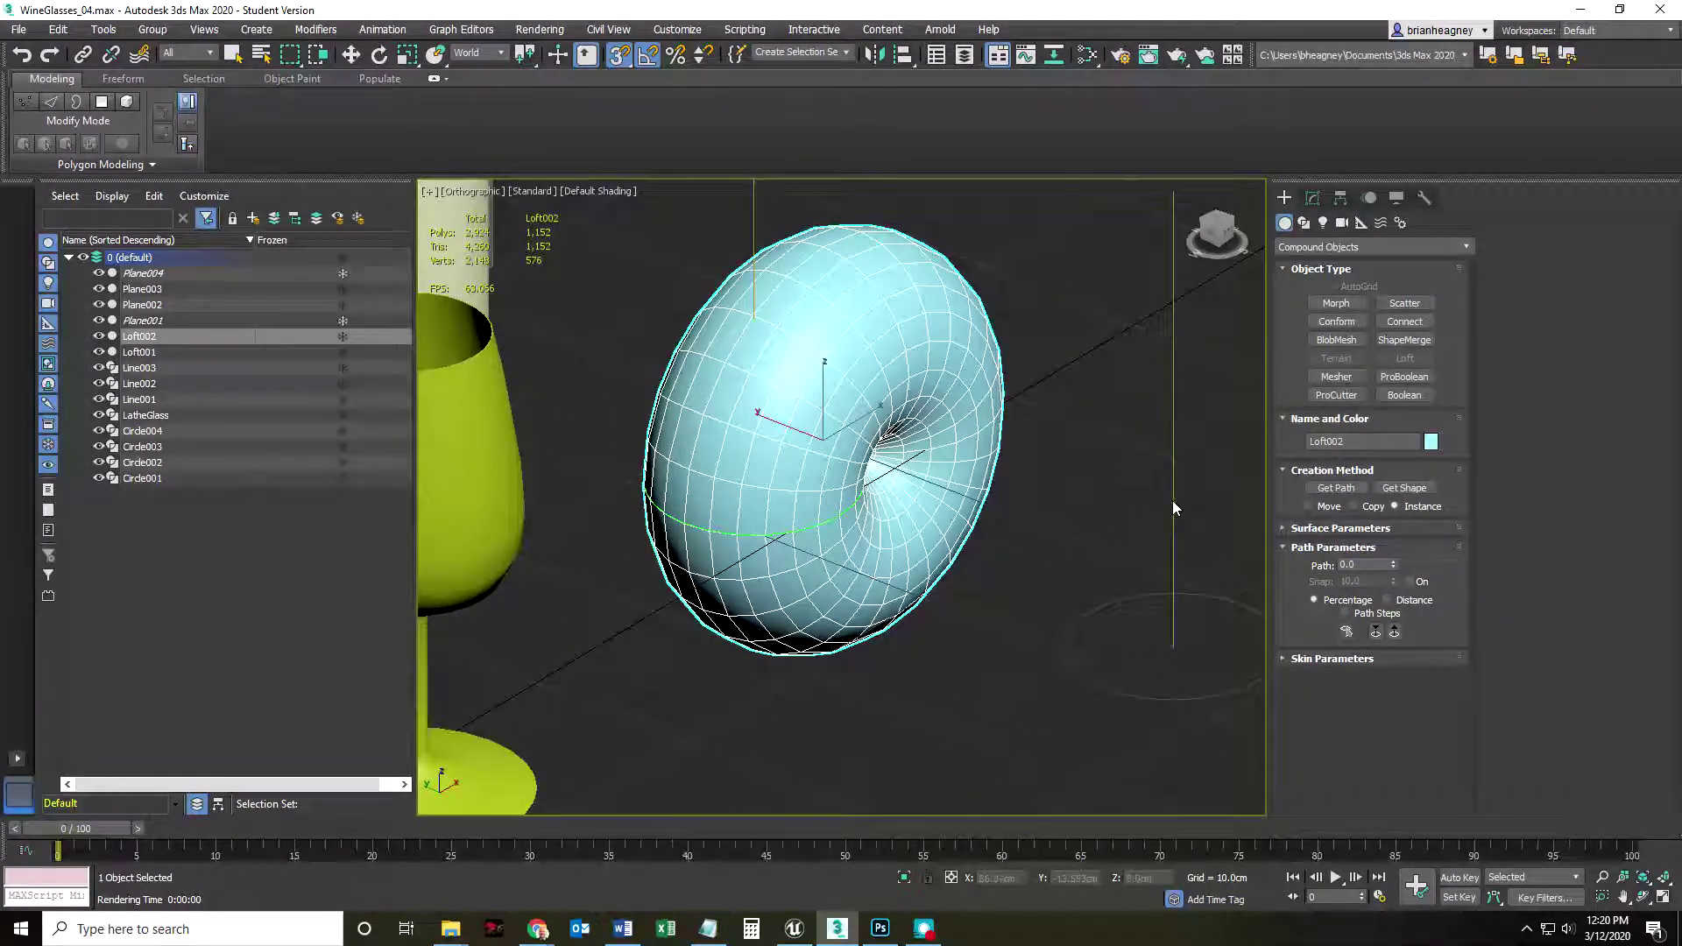
- Try lofting the vertical line farther from the glass images with itself as the path, and undo the loft
key("w")
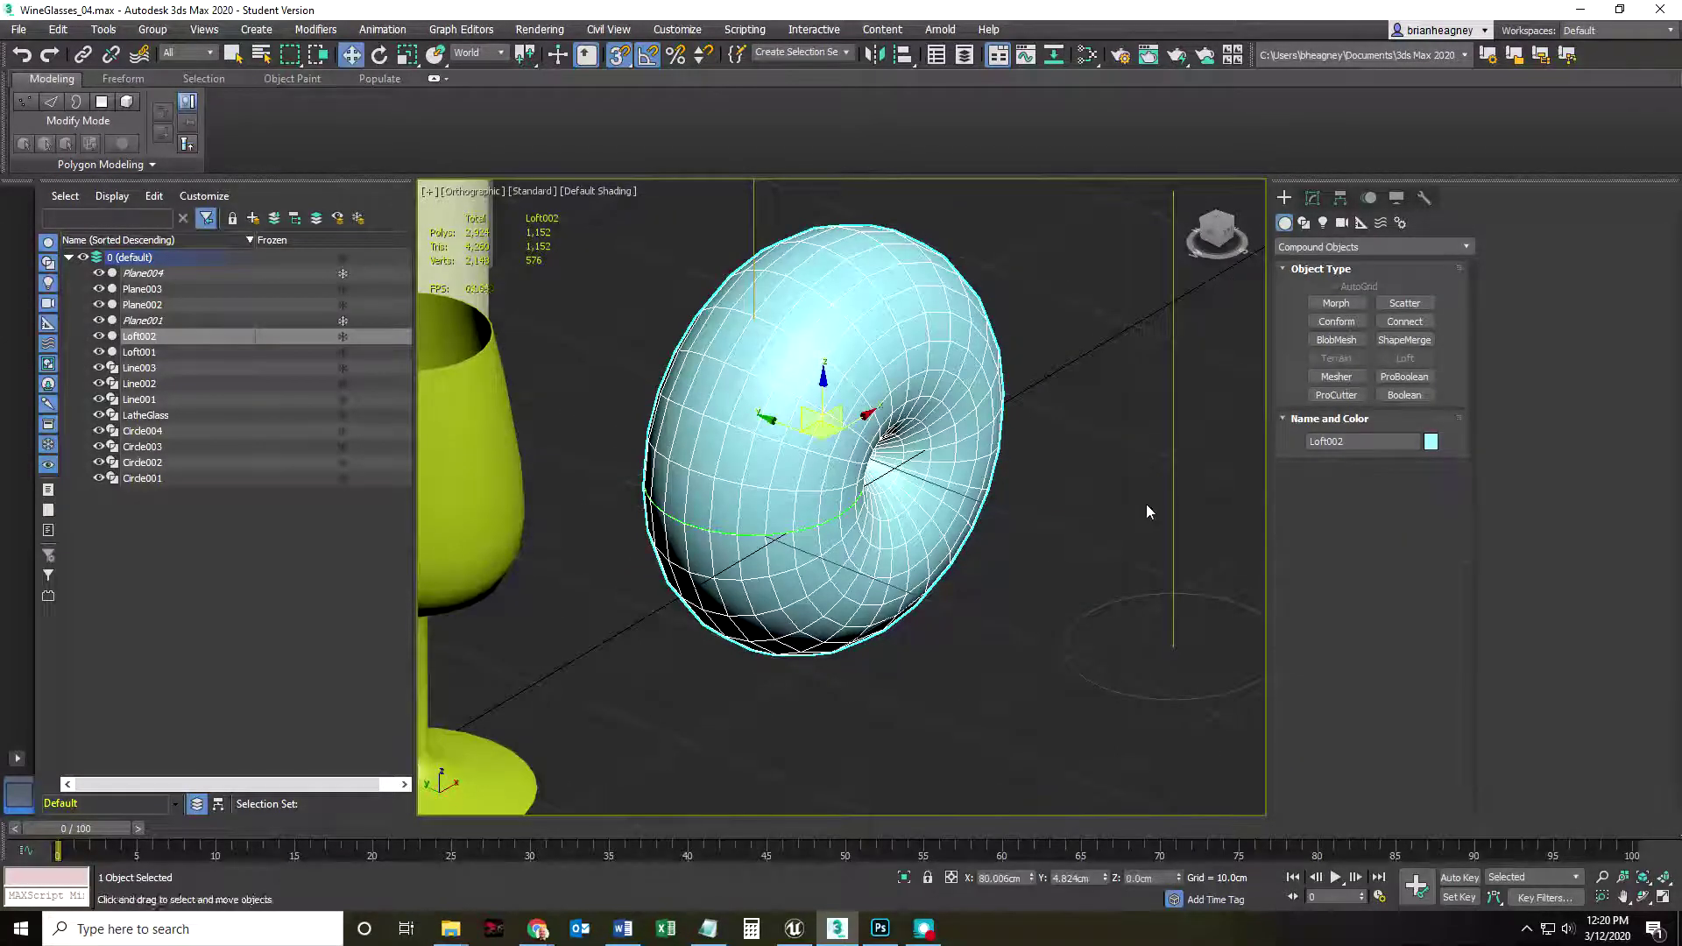
left_click(1174, 495)
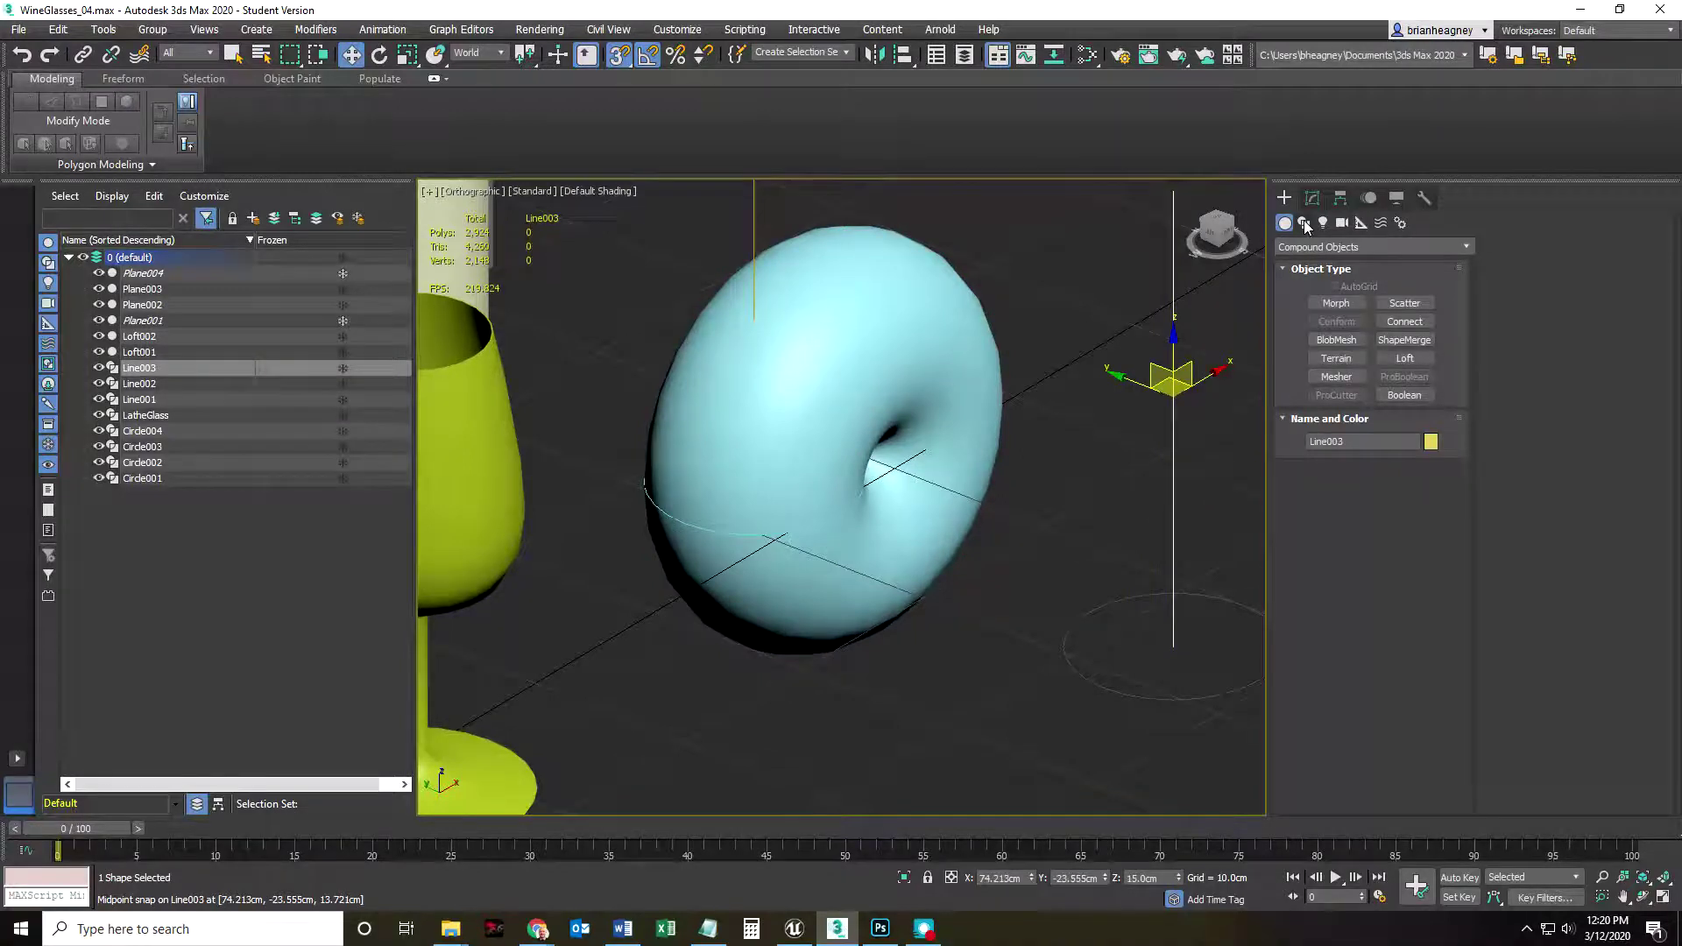
left_click(1405, 358)
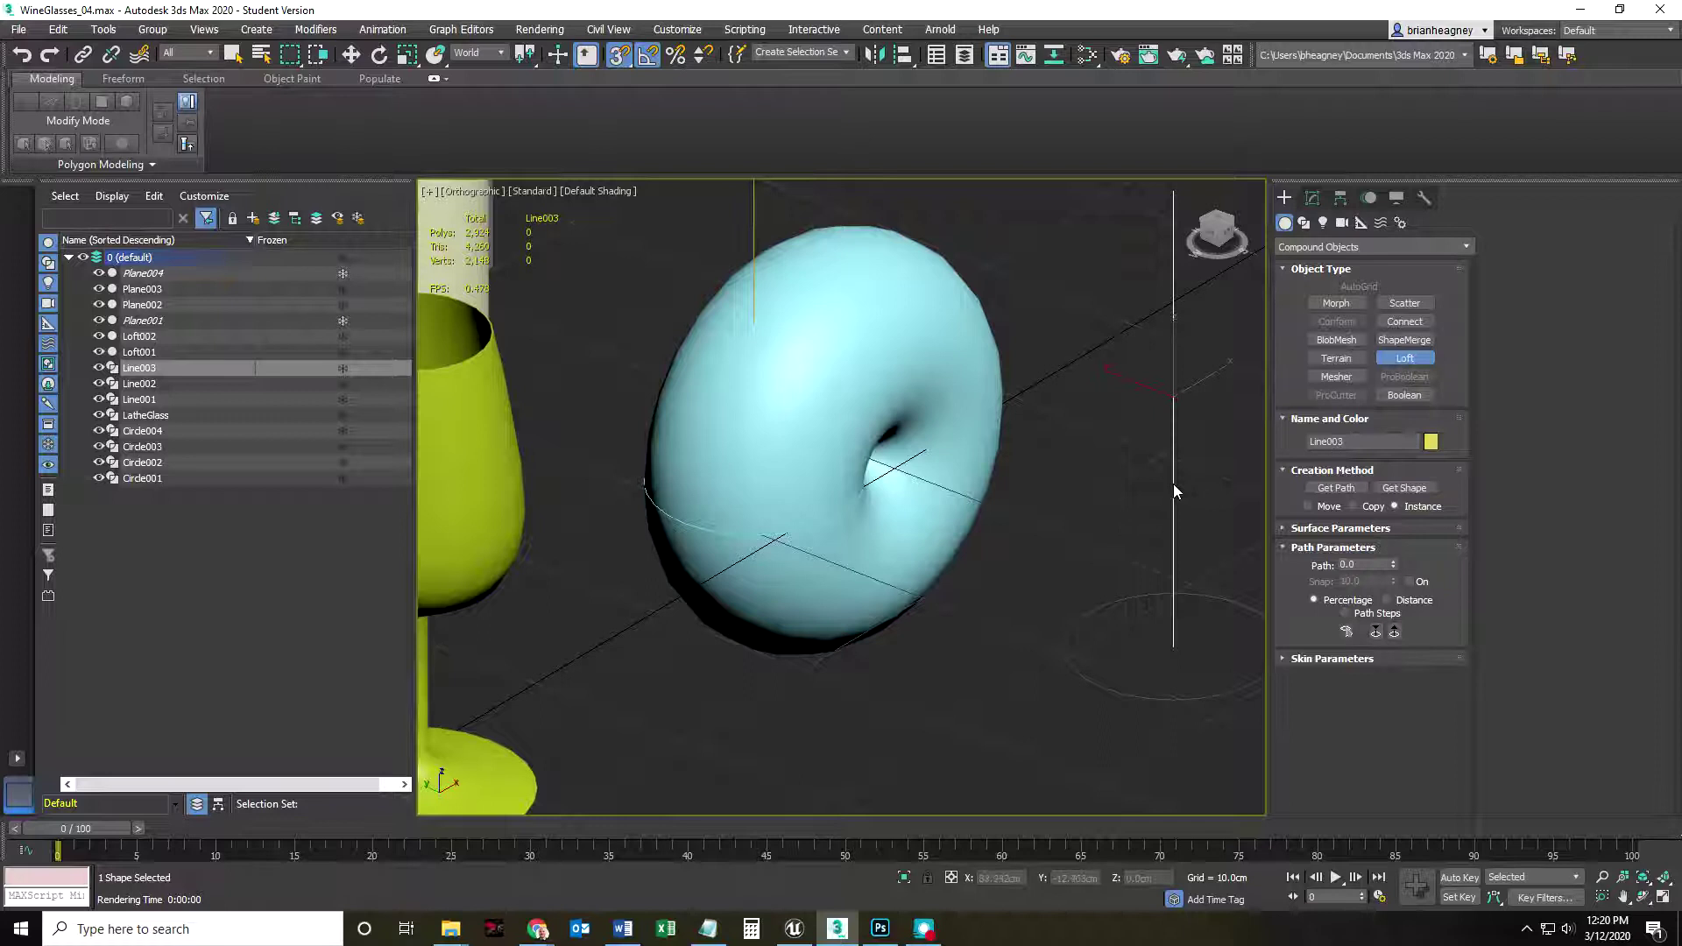
left_click(1332, 491)
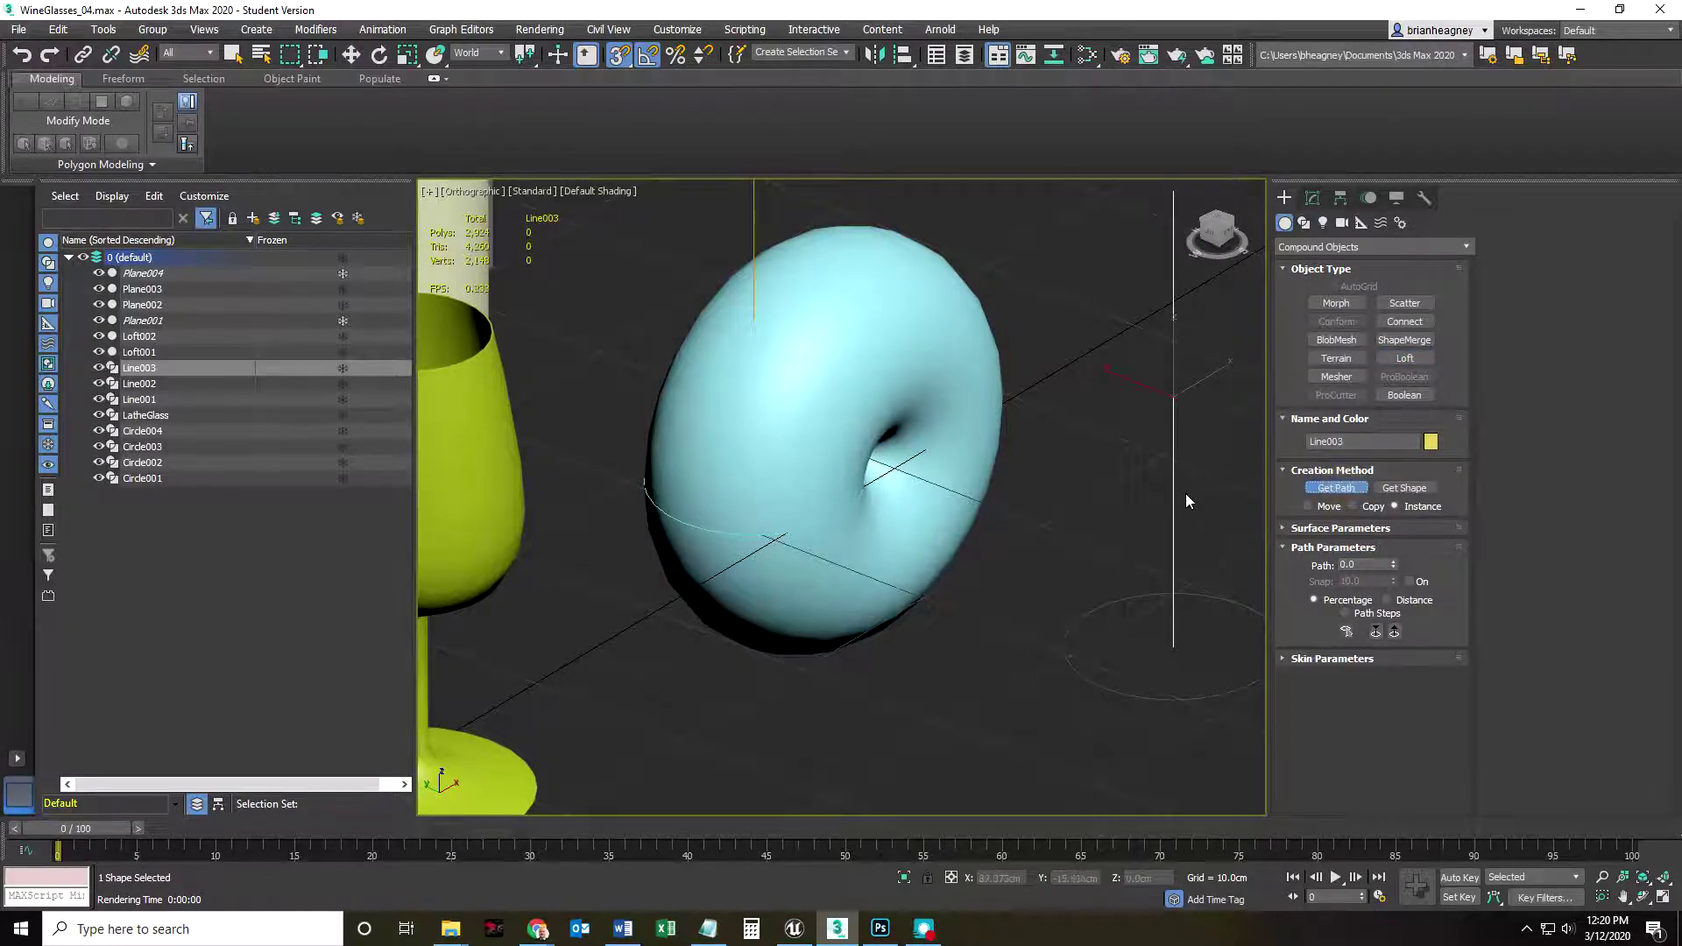
left_click(1175, 497)
scroll(1137, 517, "down", 5)
scroll(1113, 509, "down", 3)
middle_click_drag(1127, 490, 1074, 555, "alt")
scroll(1139, 417, "down", 3)
key("ctrl+z")
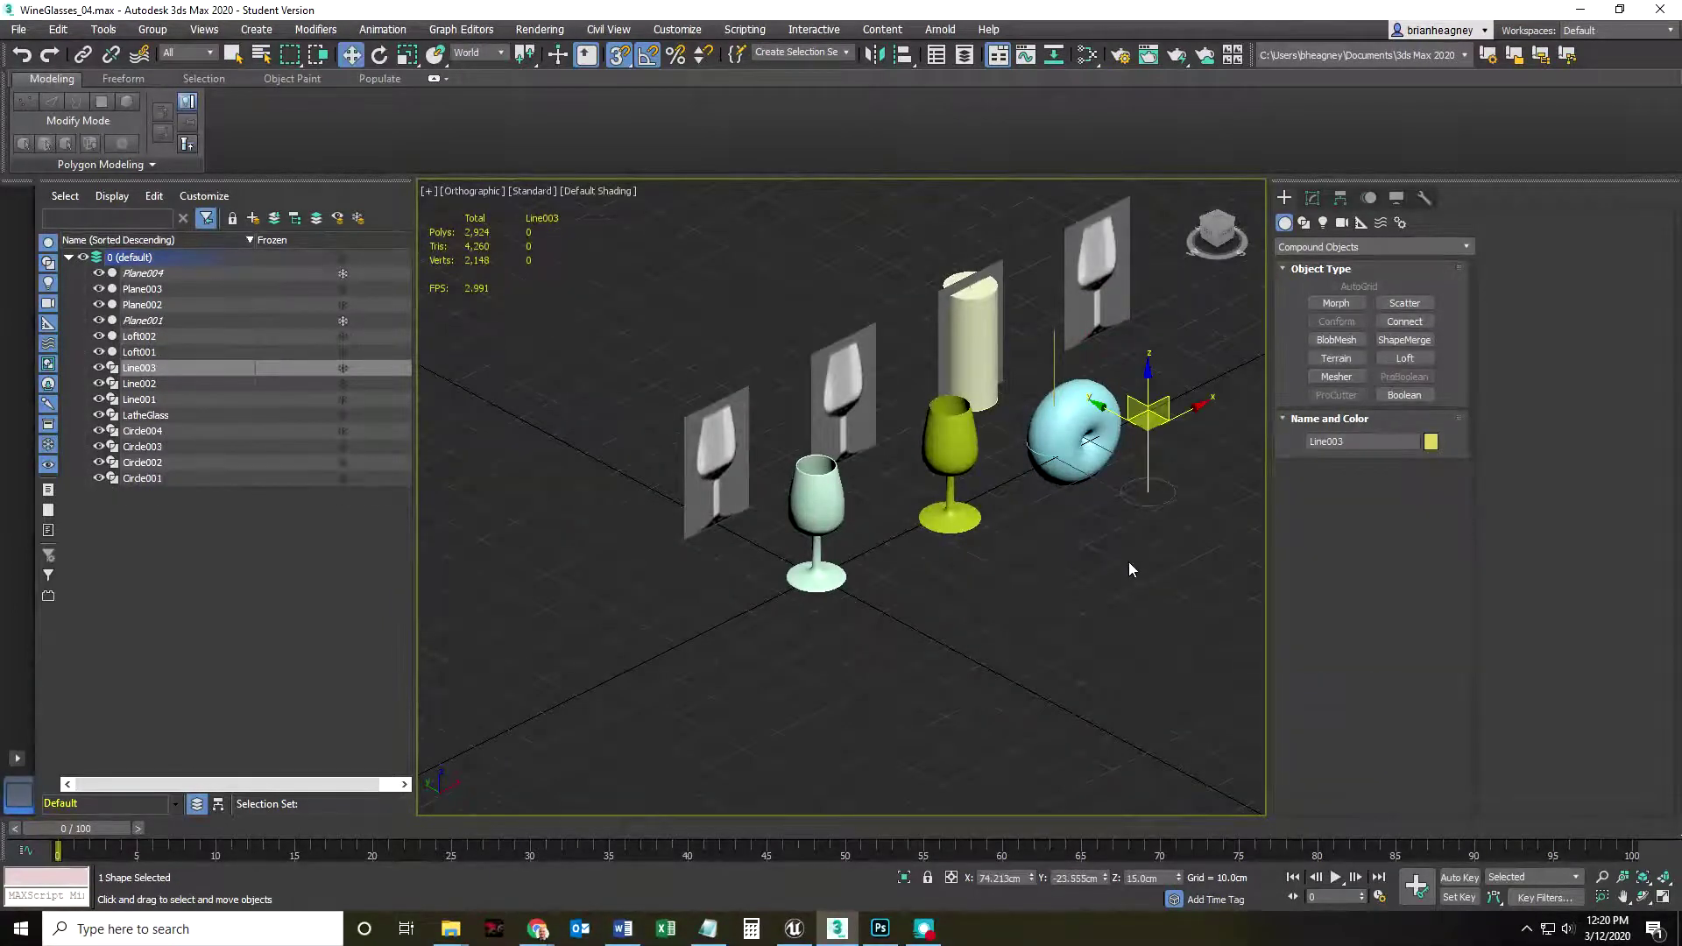
- Loft the vertical line farther from the glass images by getting that same line as the shape
scroll(1181, 512, "up", 4)
left_click(1402, 359)
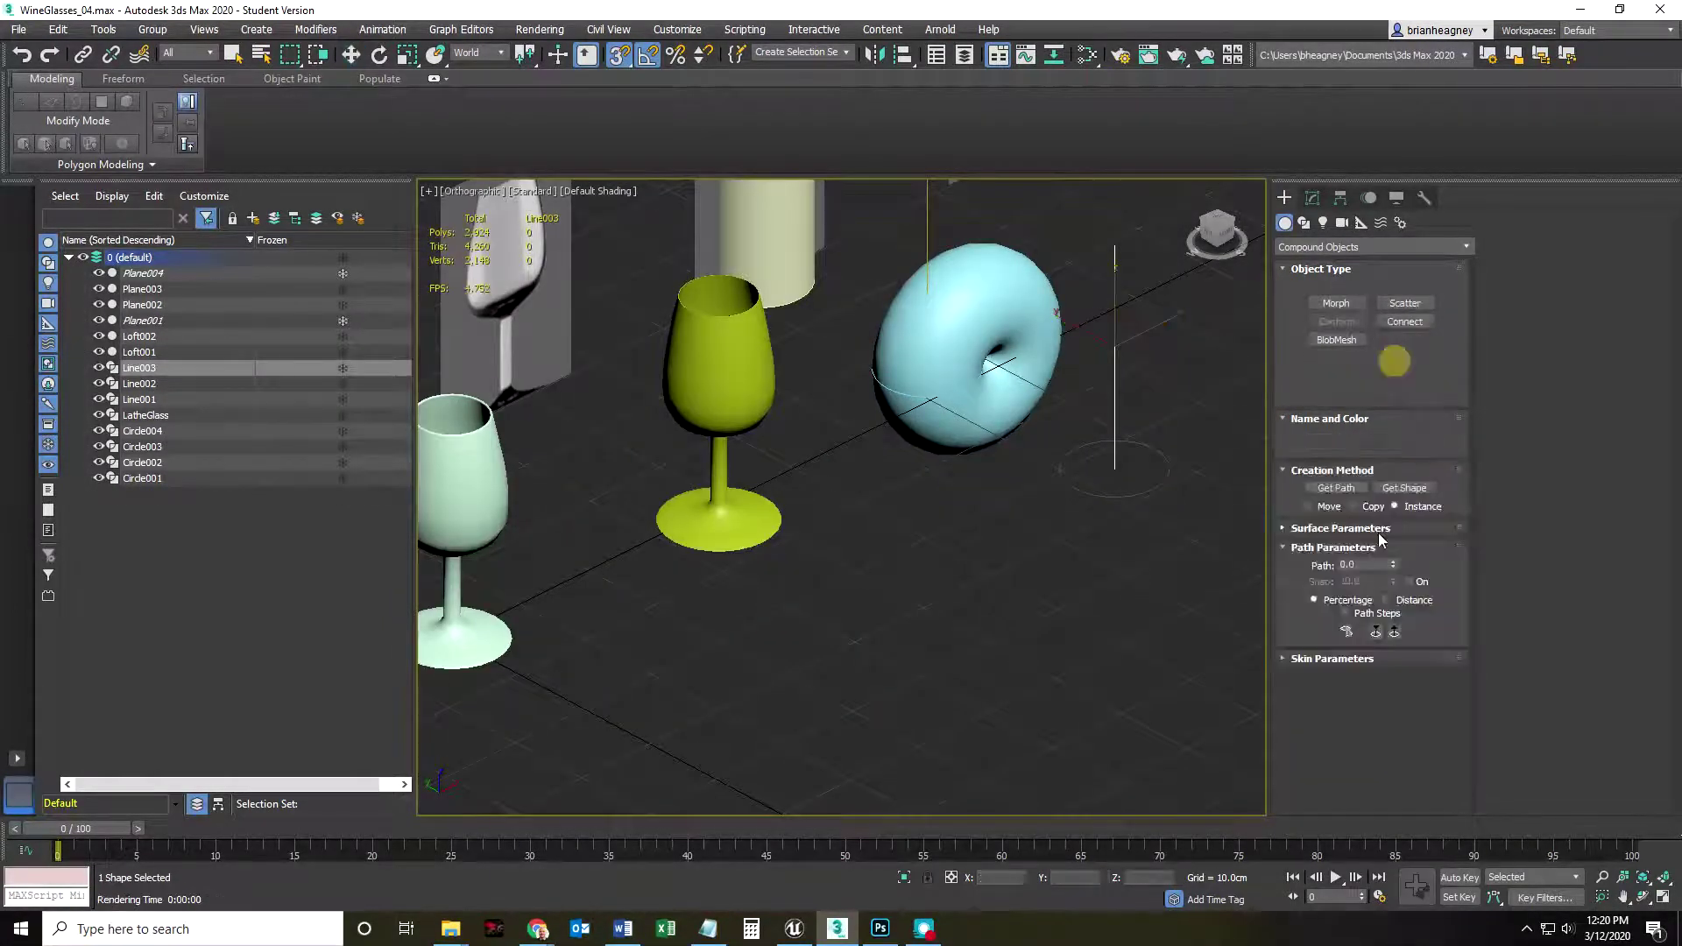
left_click(1405, 488)
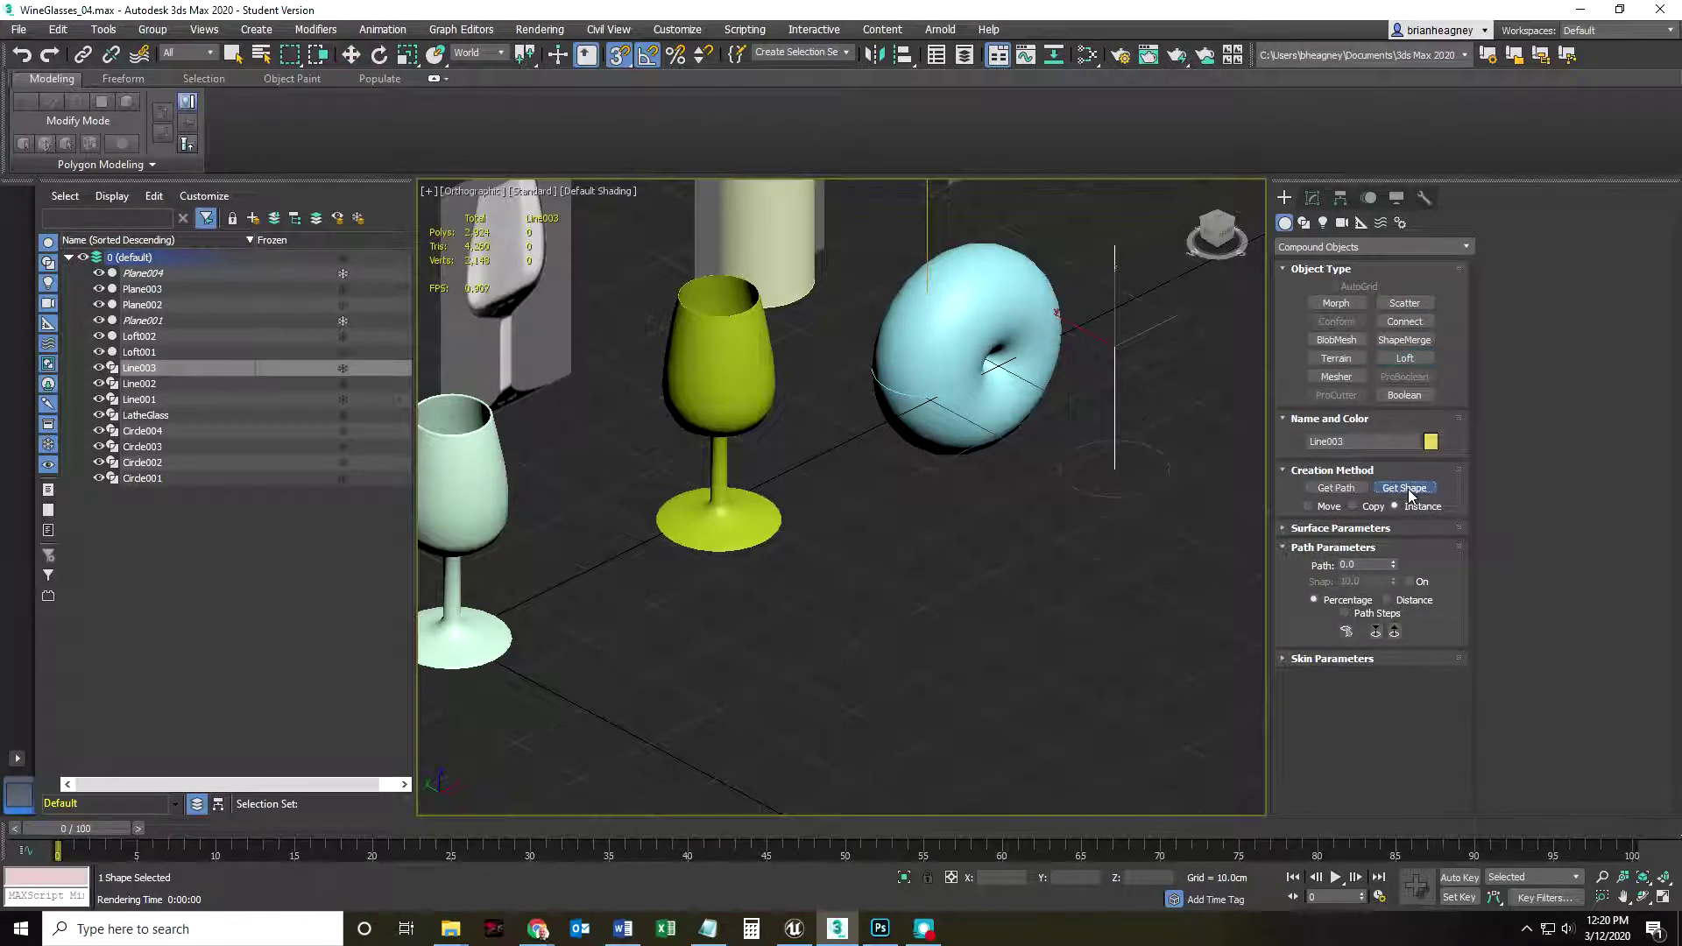
left_click(1117, 412)
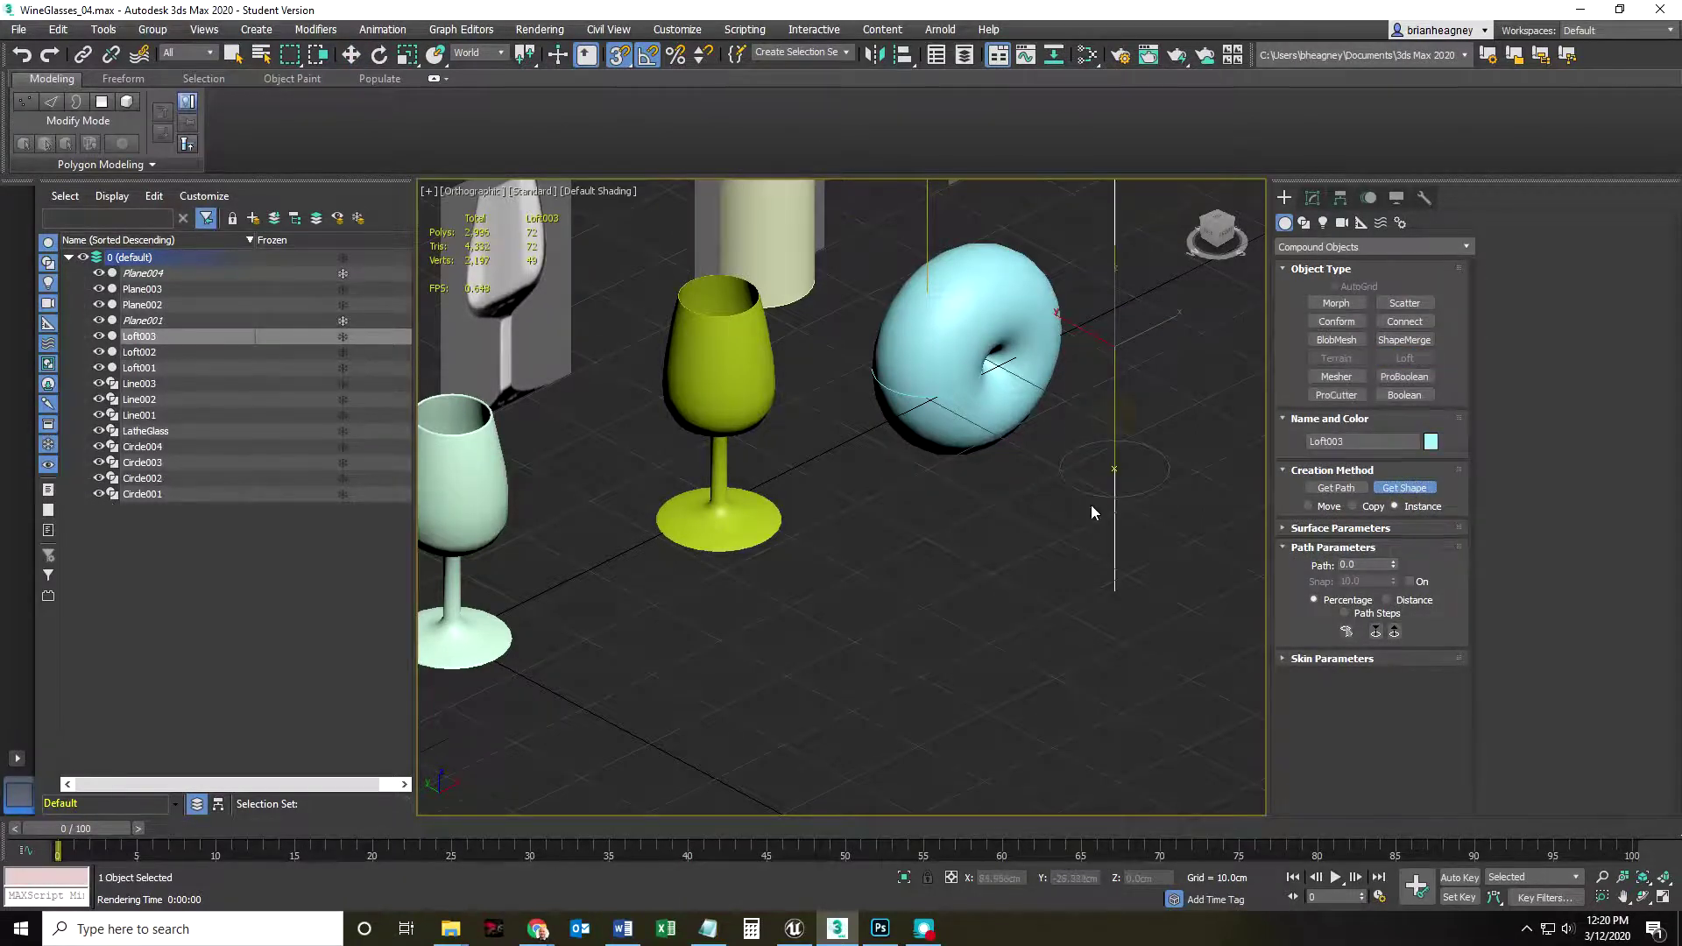
scroll(1090, 505, "down", 4)
scroll(1053, 537, "up", 2)
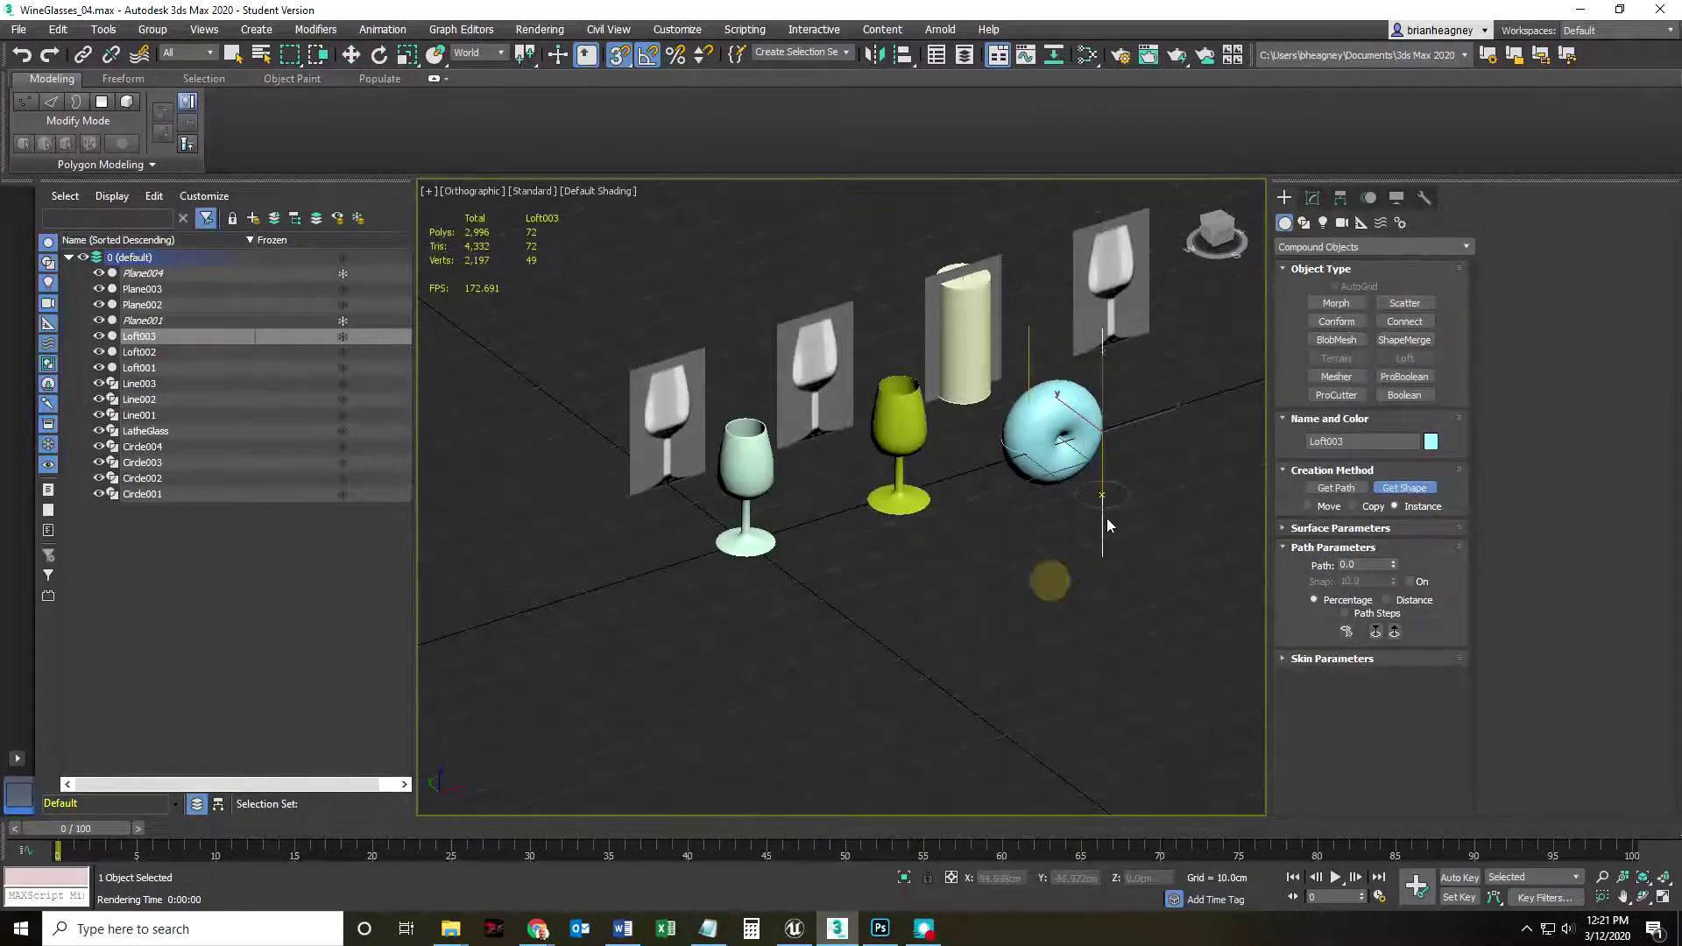
scroll(1099, 523, "up", 3)
scroll(1108, 517, "down", 3)
- Delete the circle around the lofted vertical line and the doughnut-shaped loft
key("w")
scroll(1007, 515, "up", 2)
middle_click_drag(1000, 519, 1017, 589, "alt")
right_click(1133, 638)
left_click(1137, 633)
left_click_drag(1143, 629, 1047, 513)
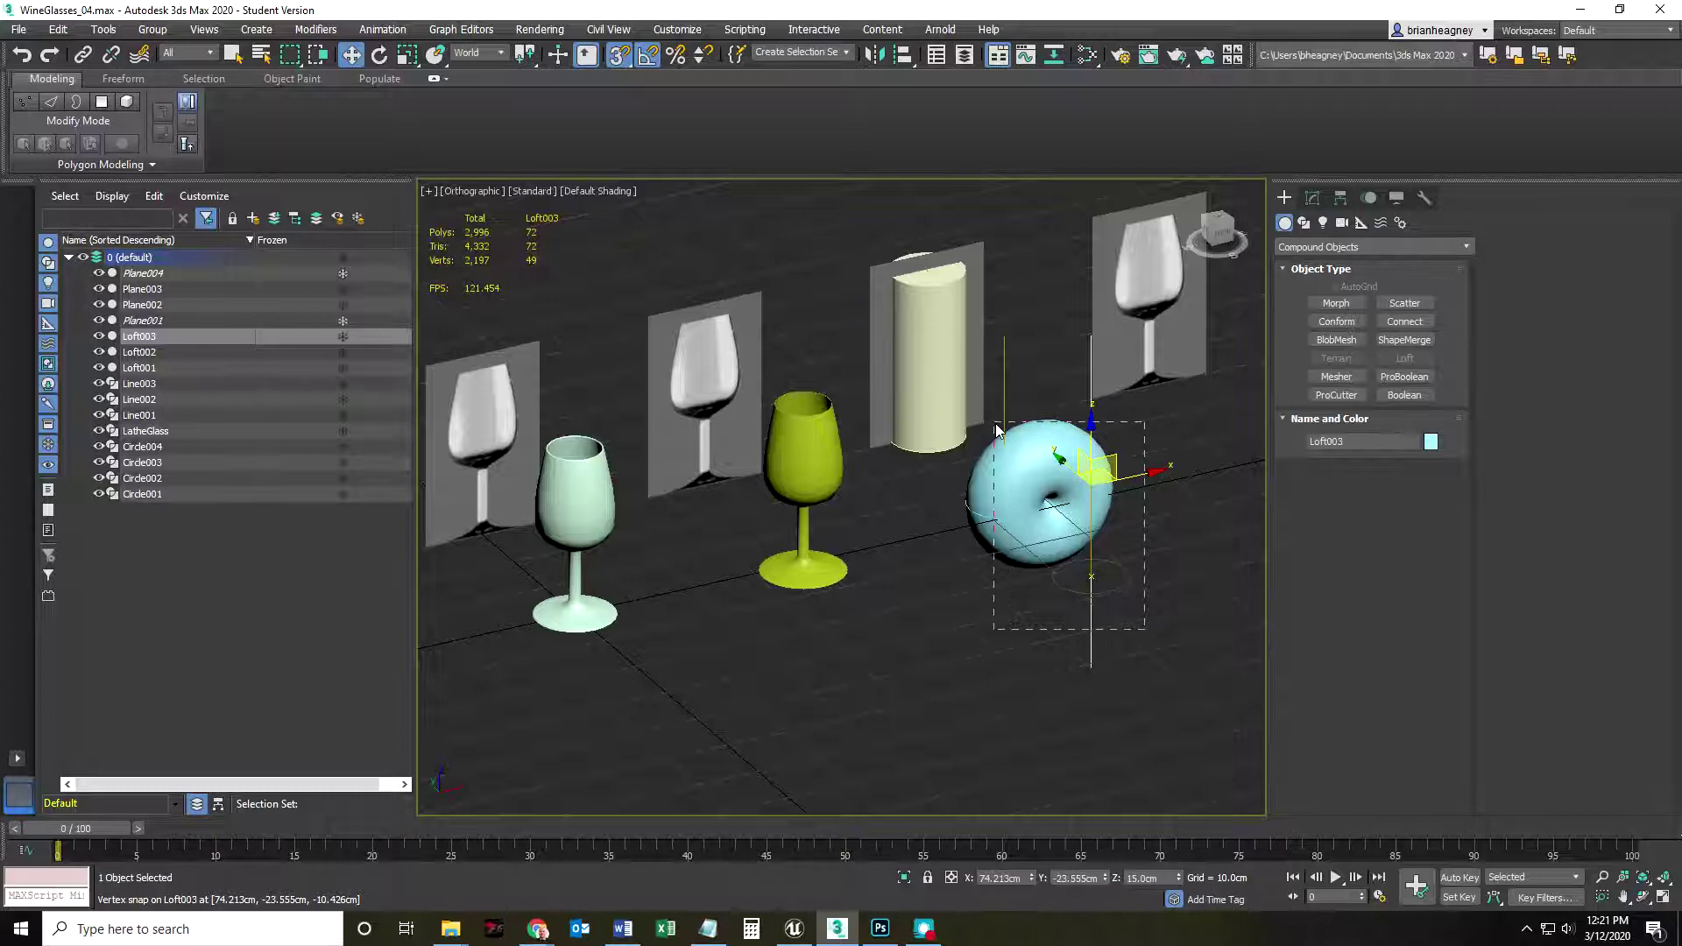
left_click_drag(997, 432, 996, 434)
key("Delete")
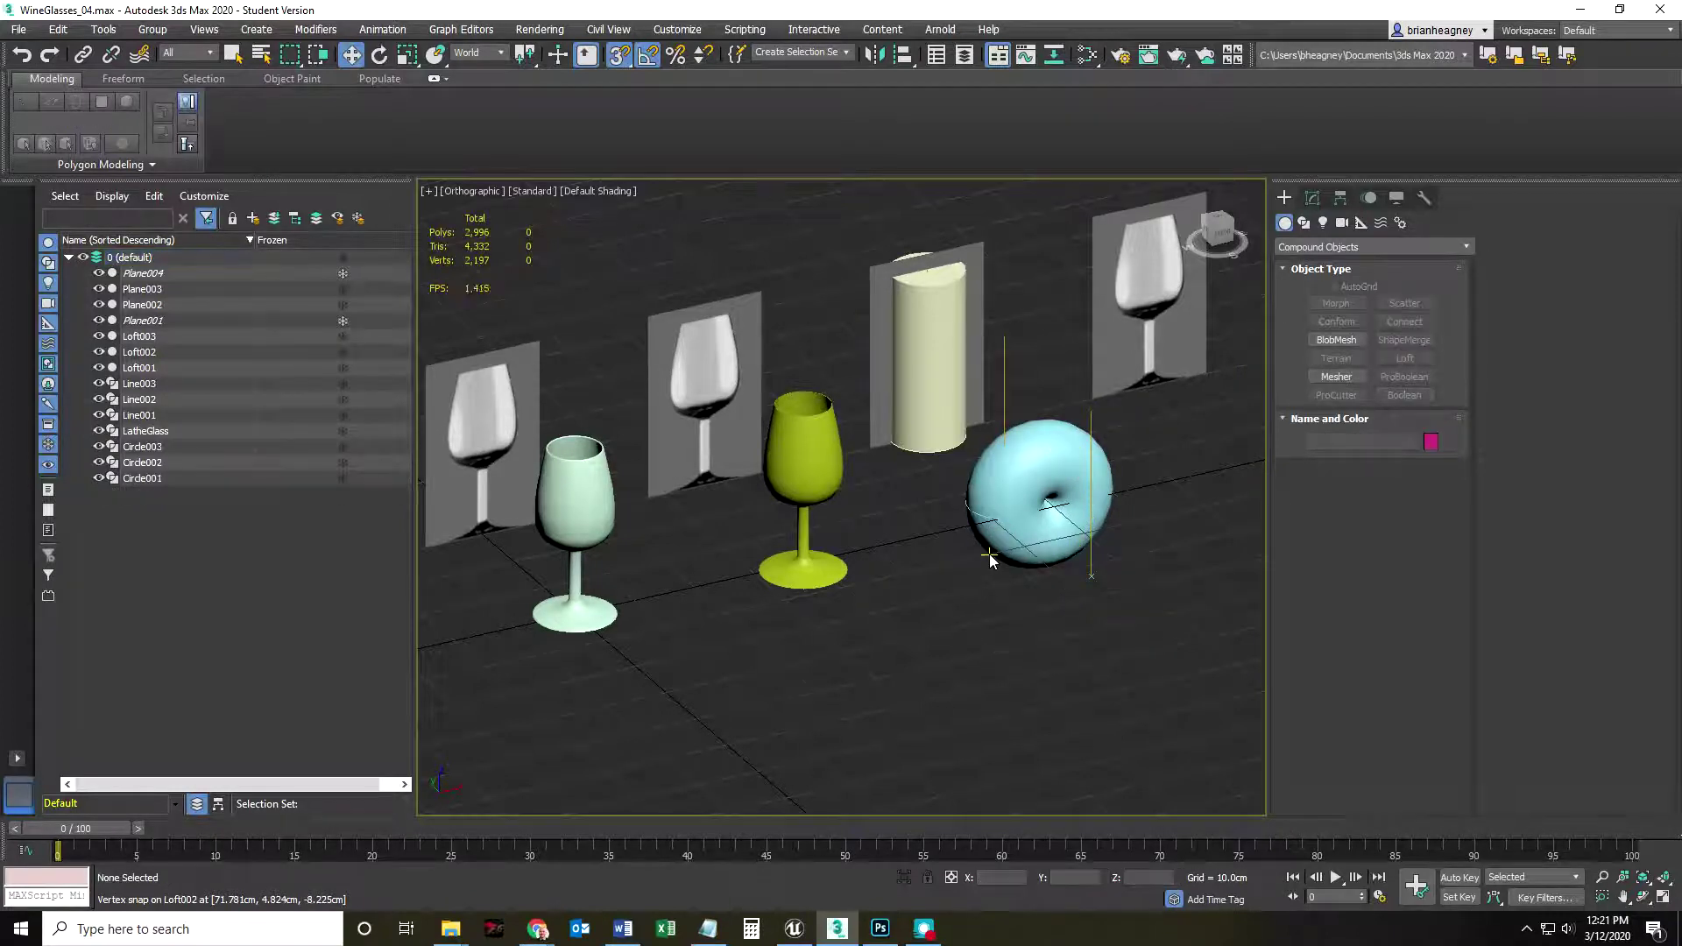
left_click(1008, 522)
key("Delete")
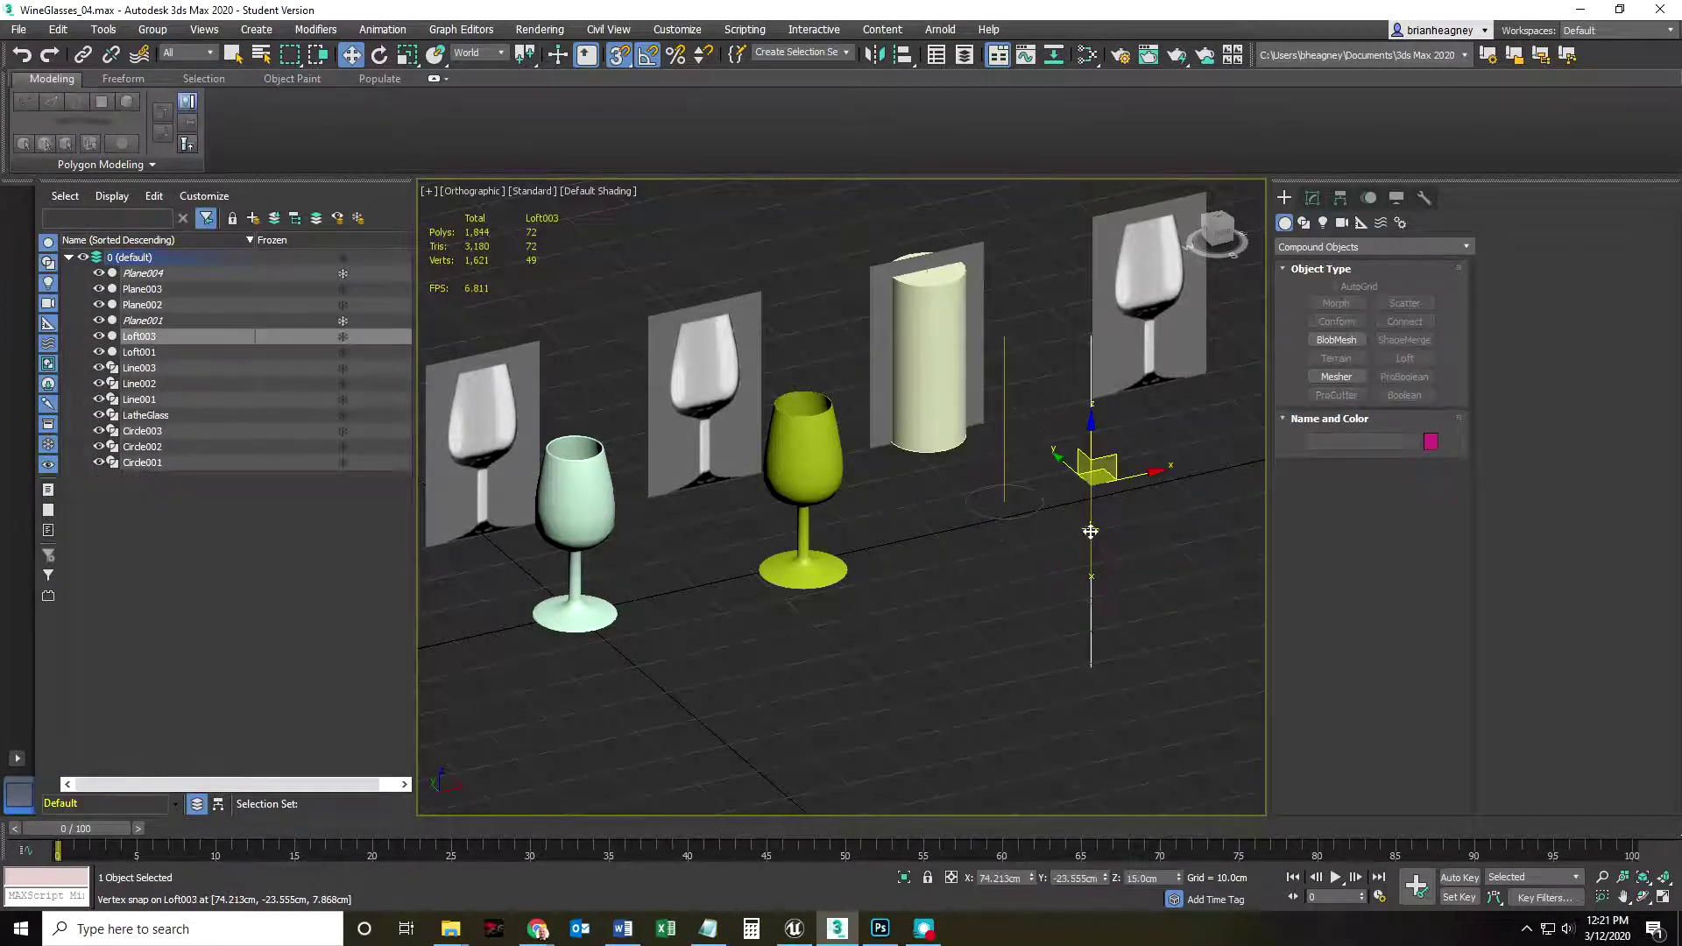
- Delete the failed line loft, the two vertical practice lines and the remaining practice circle in front of the glass images
left_click(1089, 526)
key("Delete")
left_click(1089, 502)
key("Delete")
left_click(1005, 490)
key("Delete")
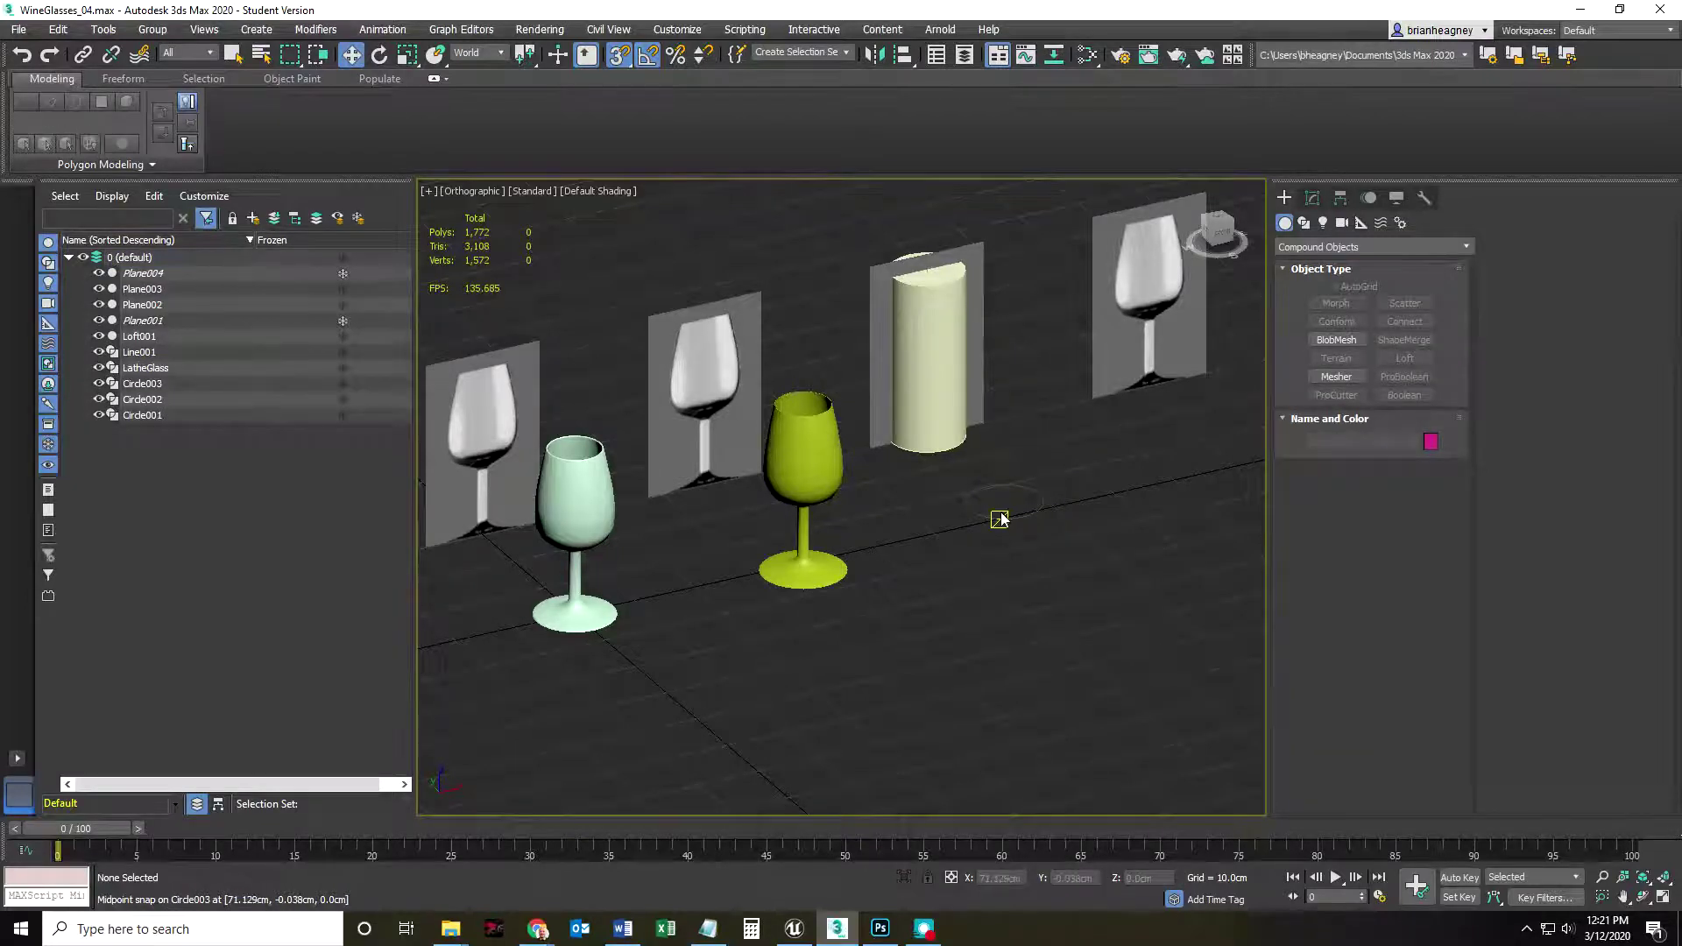
left_click(991, 517)
key("Delete")
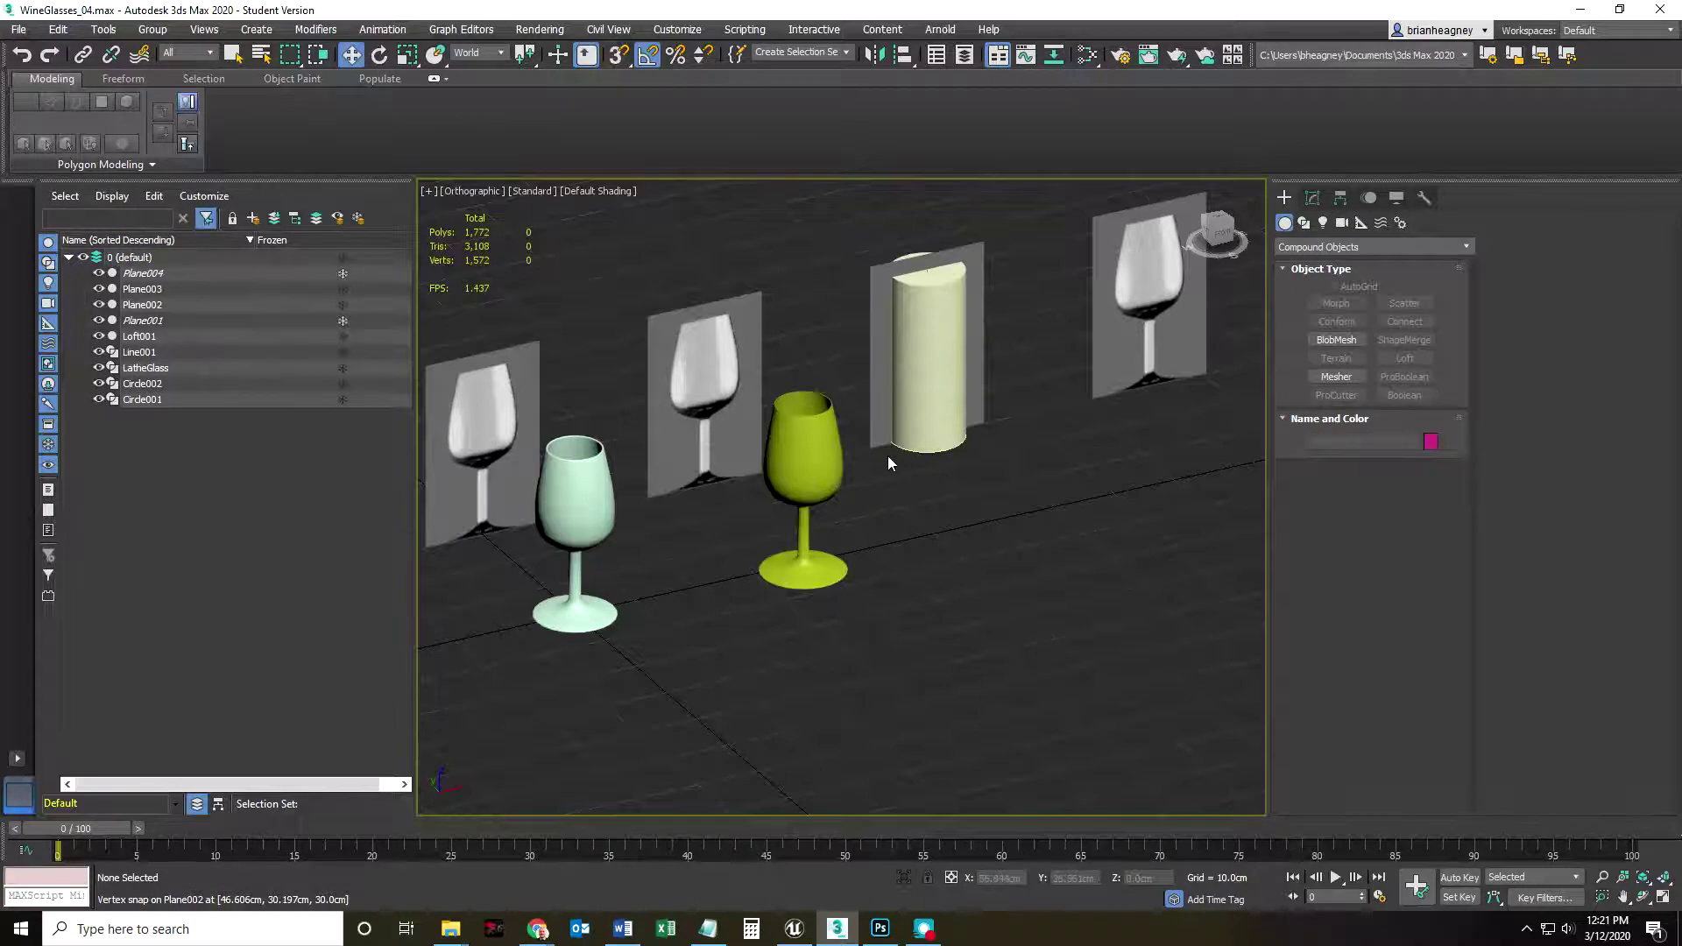
- Select the cylindrical loft over the third glass image and open its parameters for modification
middle_click_drag(977, 499, 831, 602, "alt")
scroll(832, 599, "up", 6)
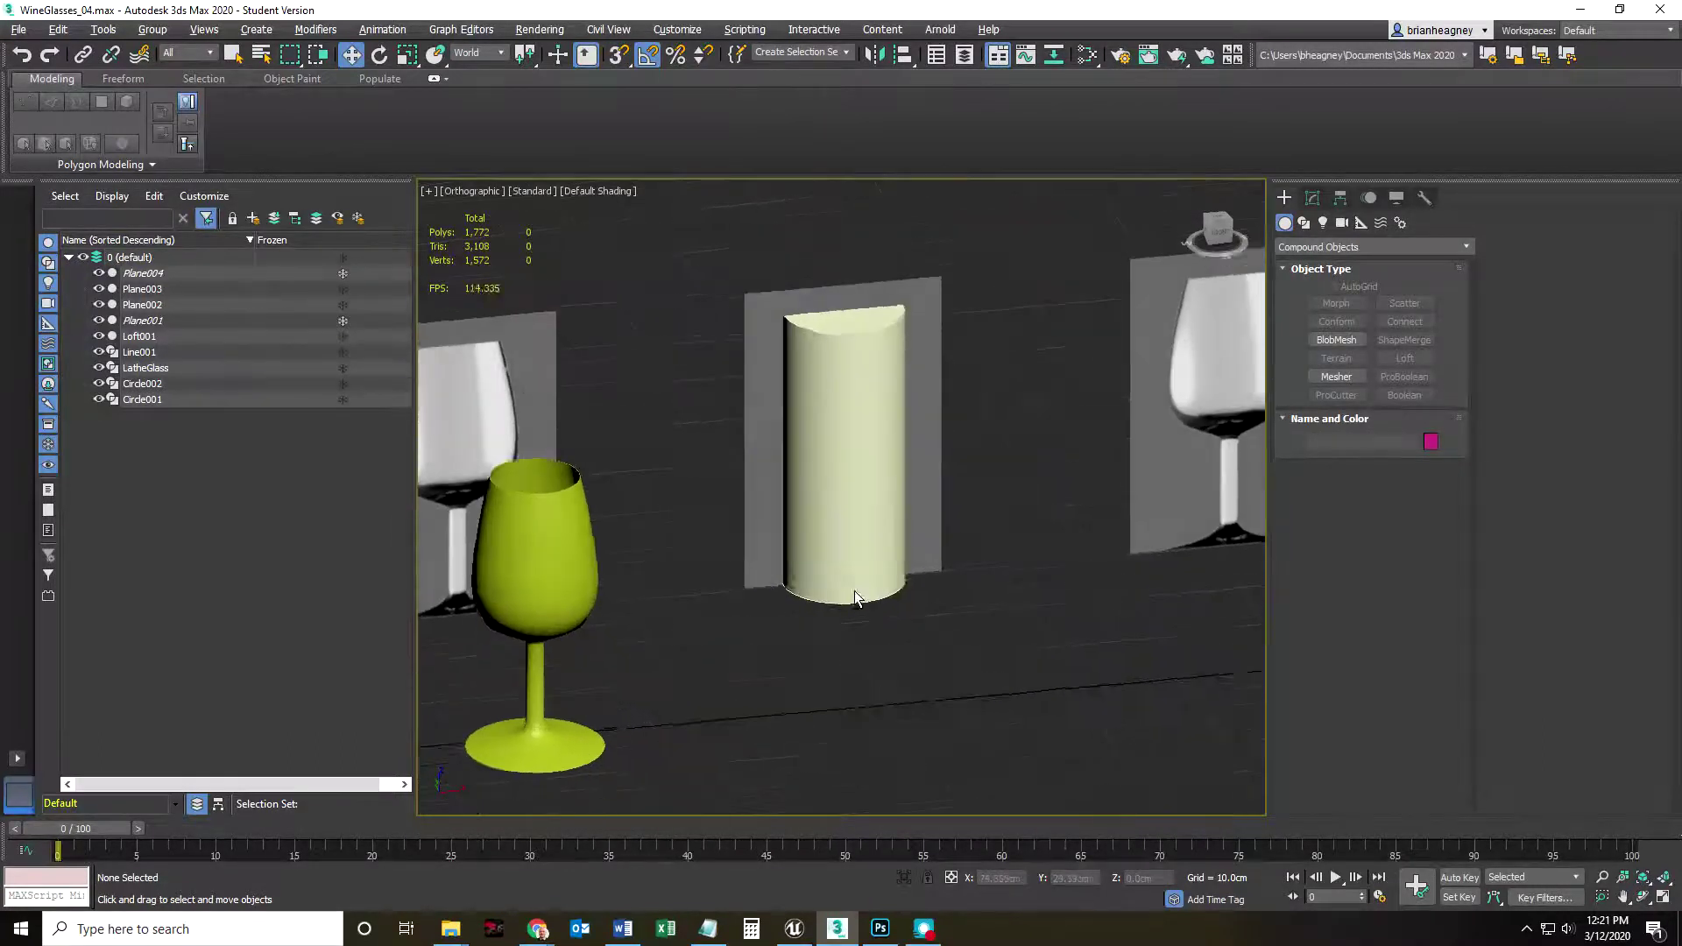
mouse_move(850, 578)
middle_mouse_down("alt")
mouse_move(800, 590)
mouse_move(890, 590)
mouse_move(867, 590)
middle_mouse_up("alt")
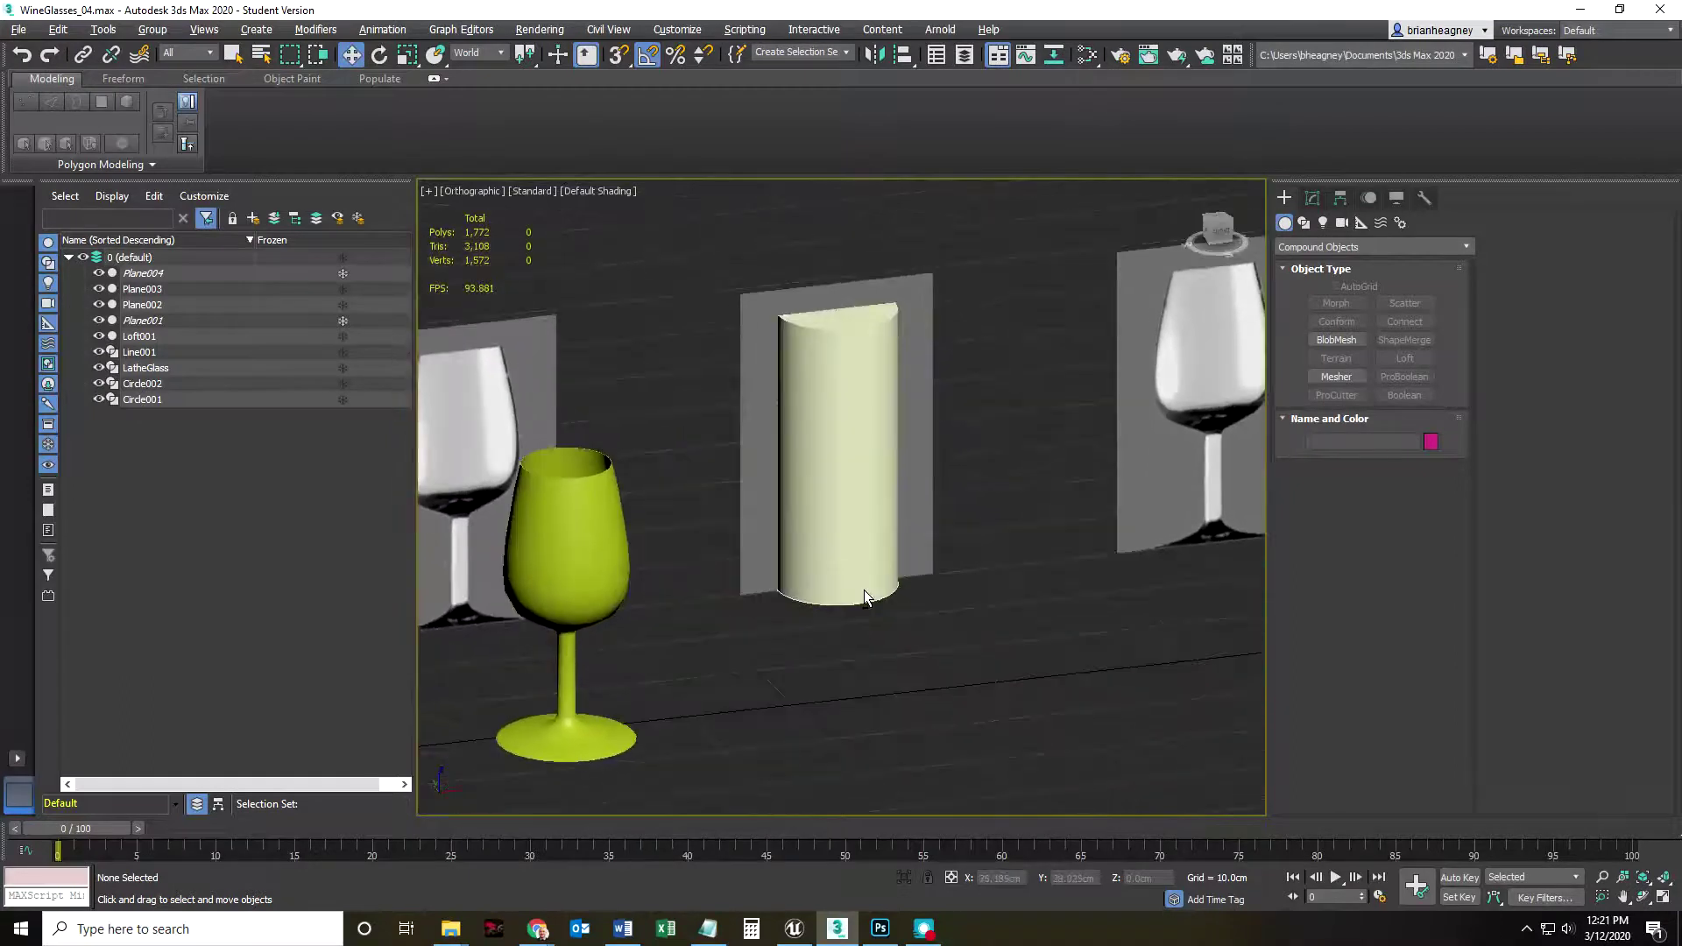
left_click(830, 515)
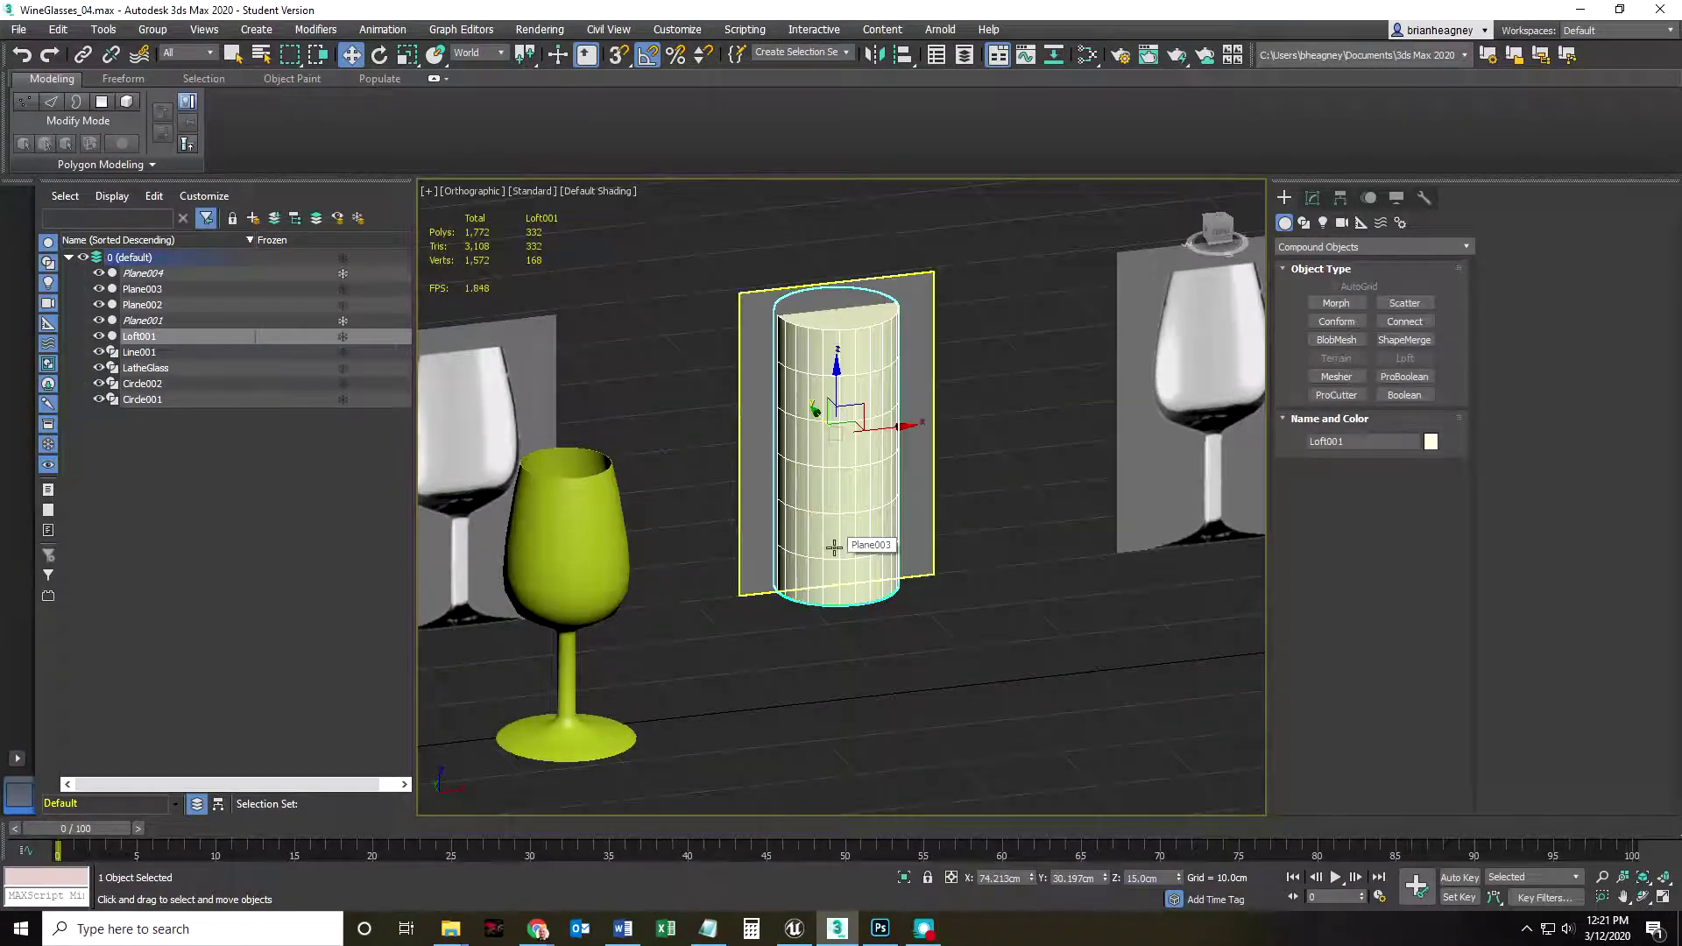
key("z")
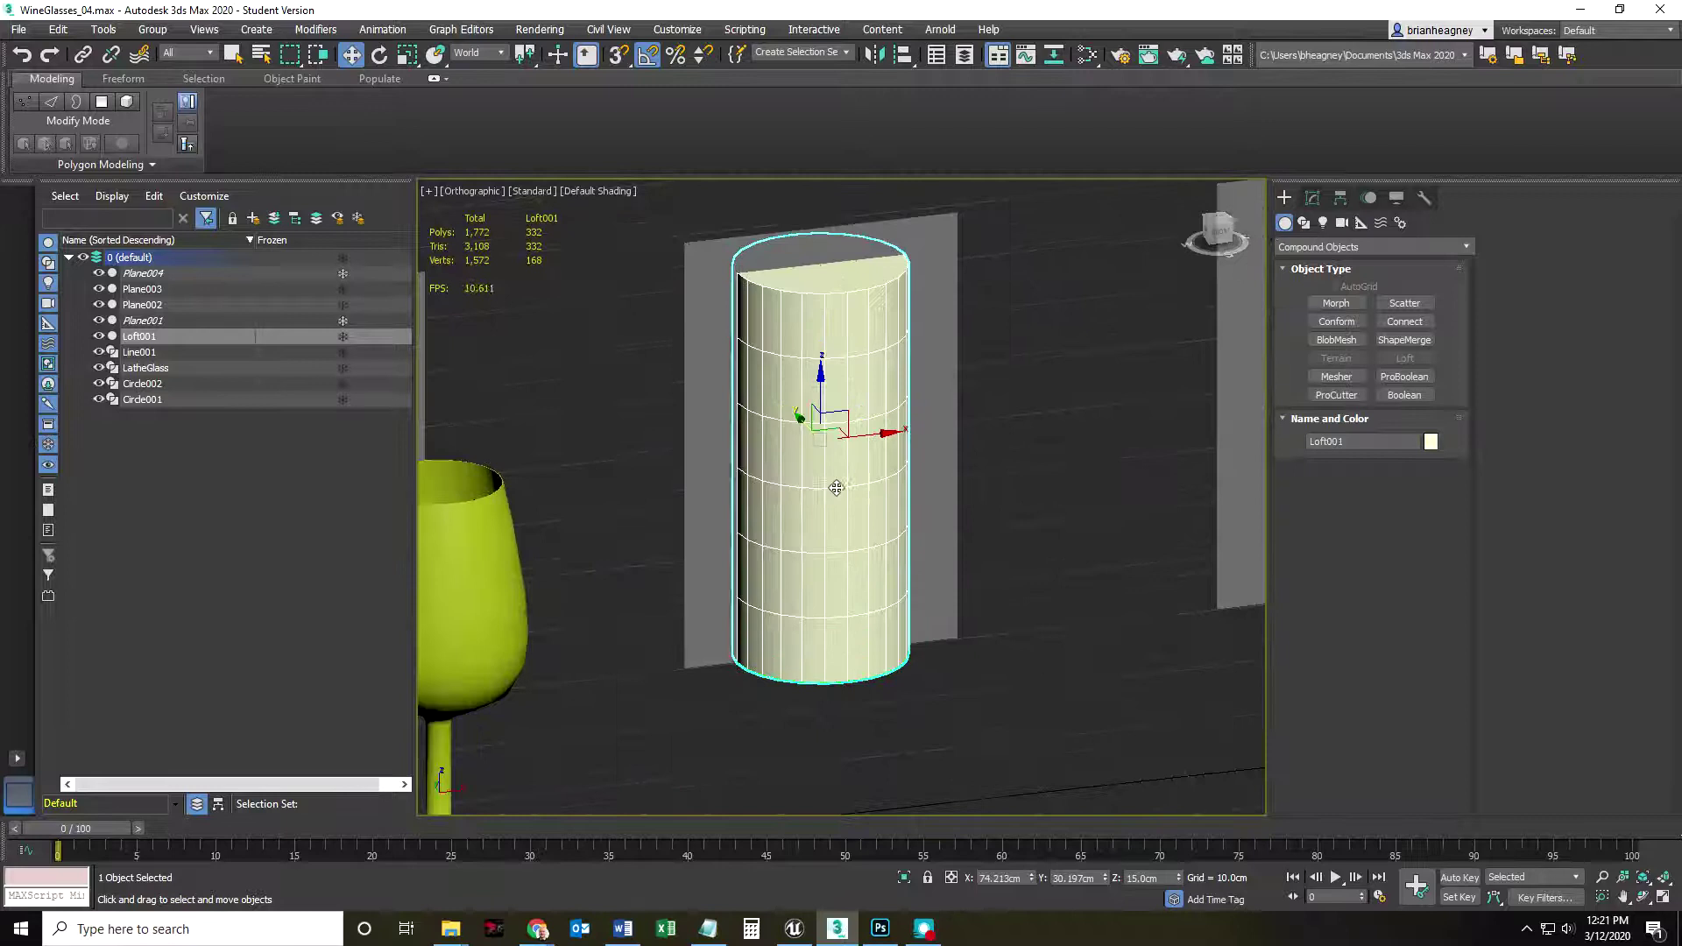
left_click(1311, 199)
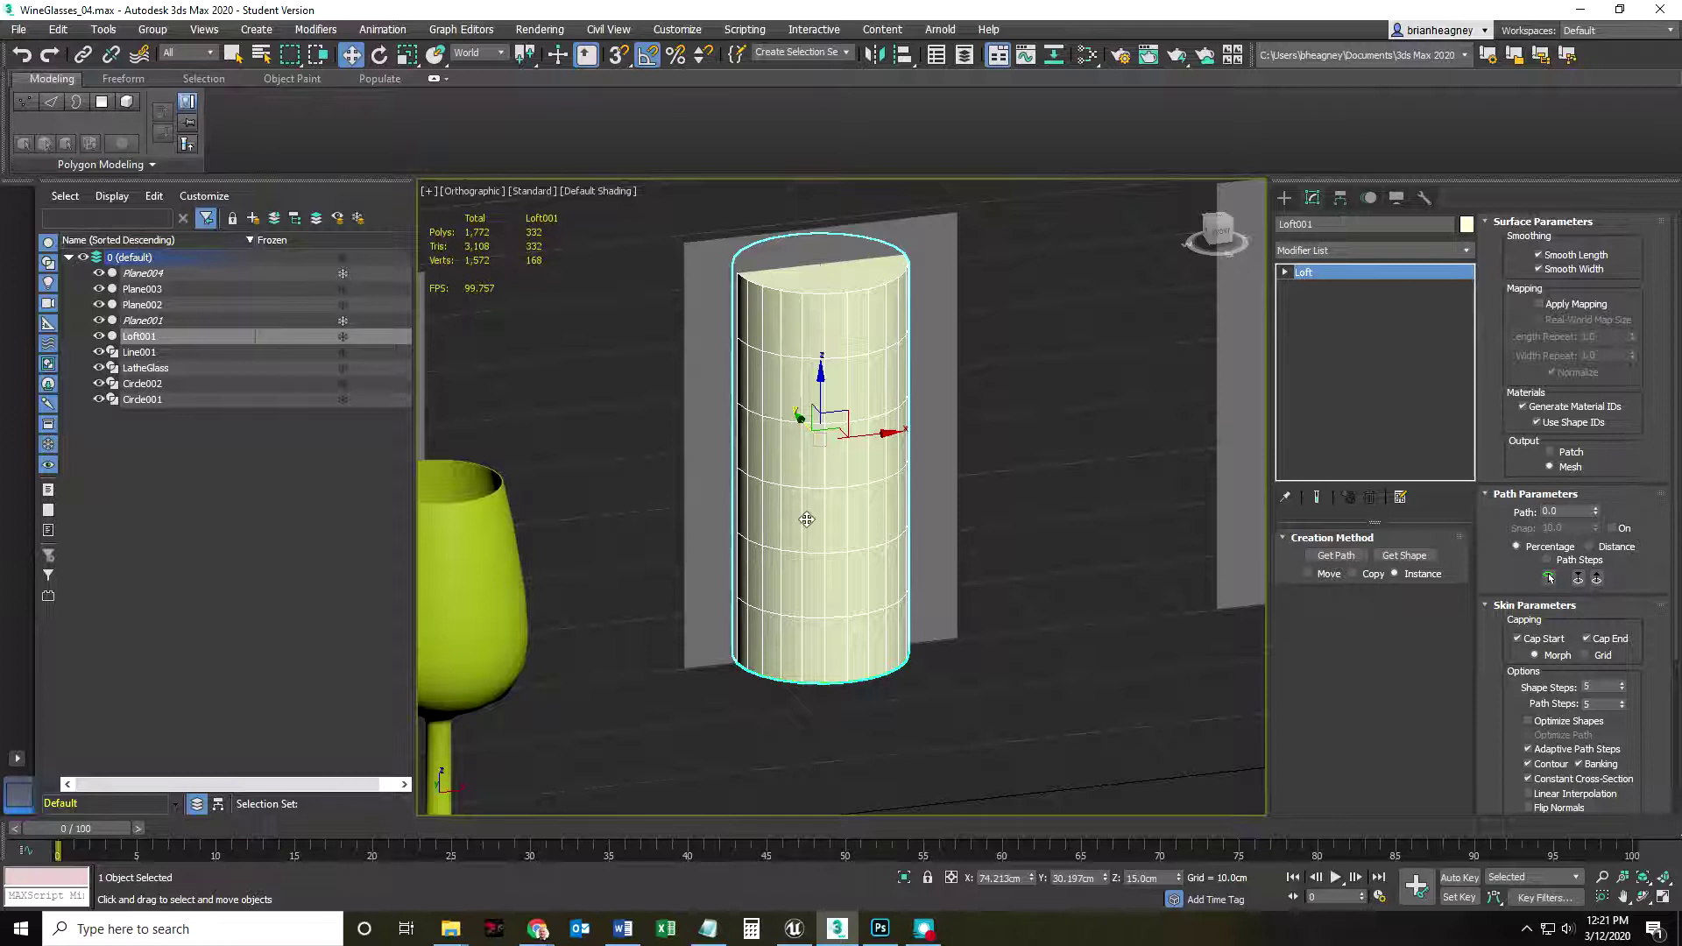
scroll(778, 566, "down", 5)
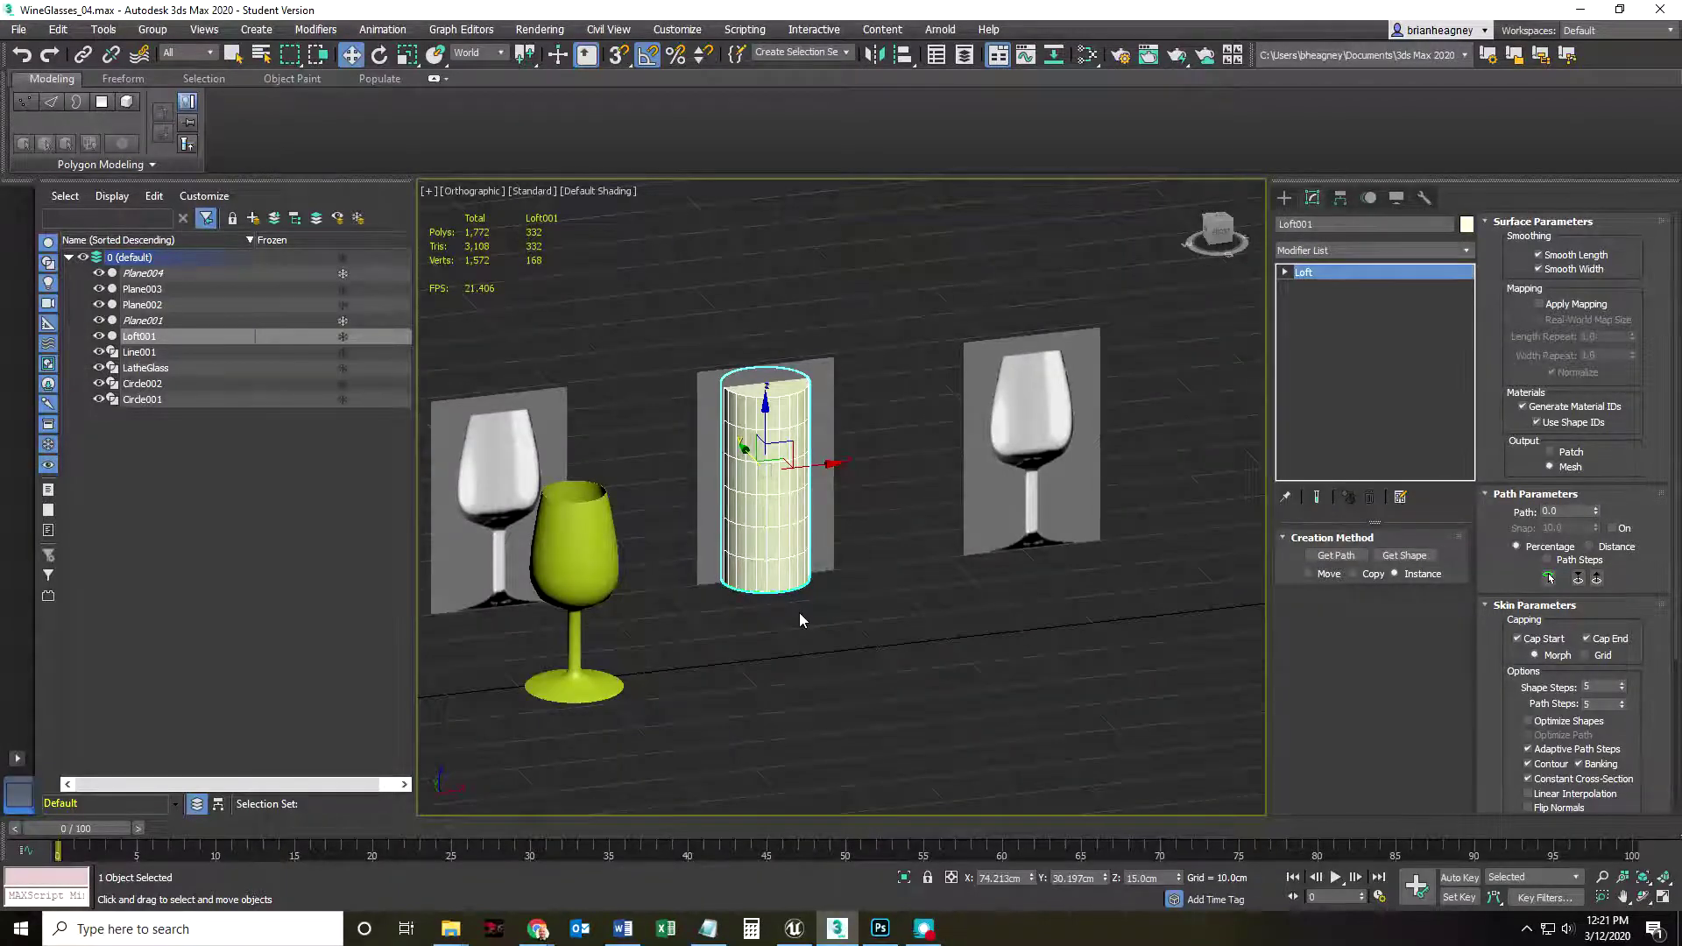
scroll(766, 599, "up", 3)
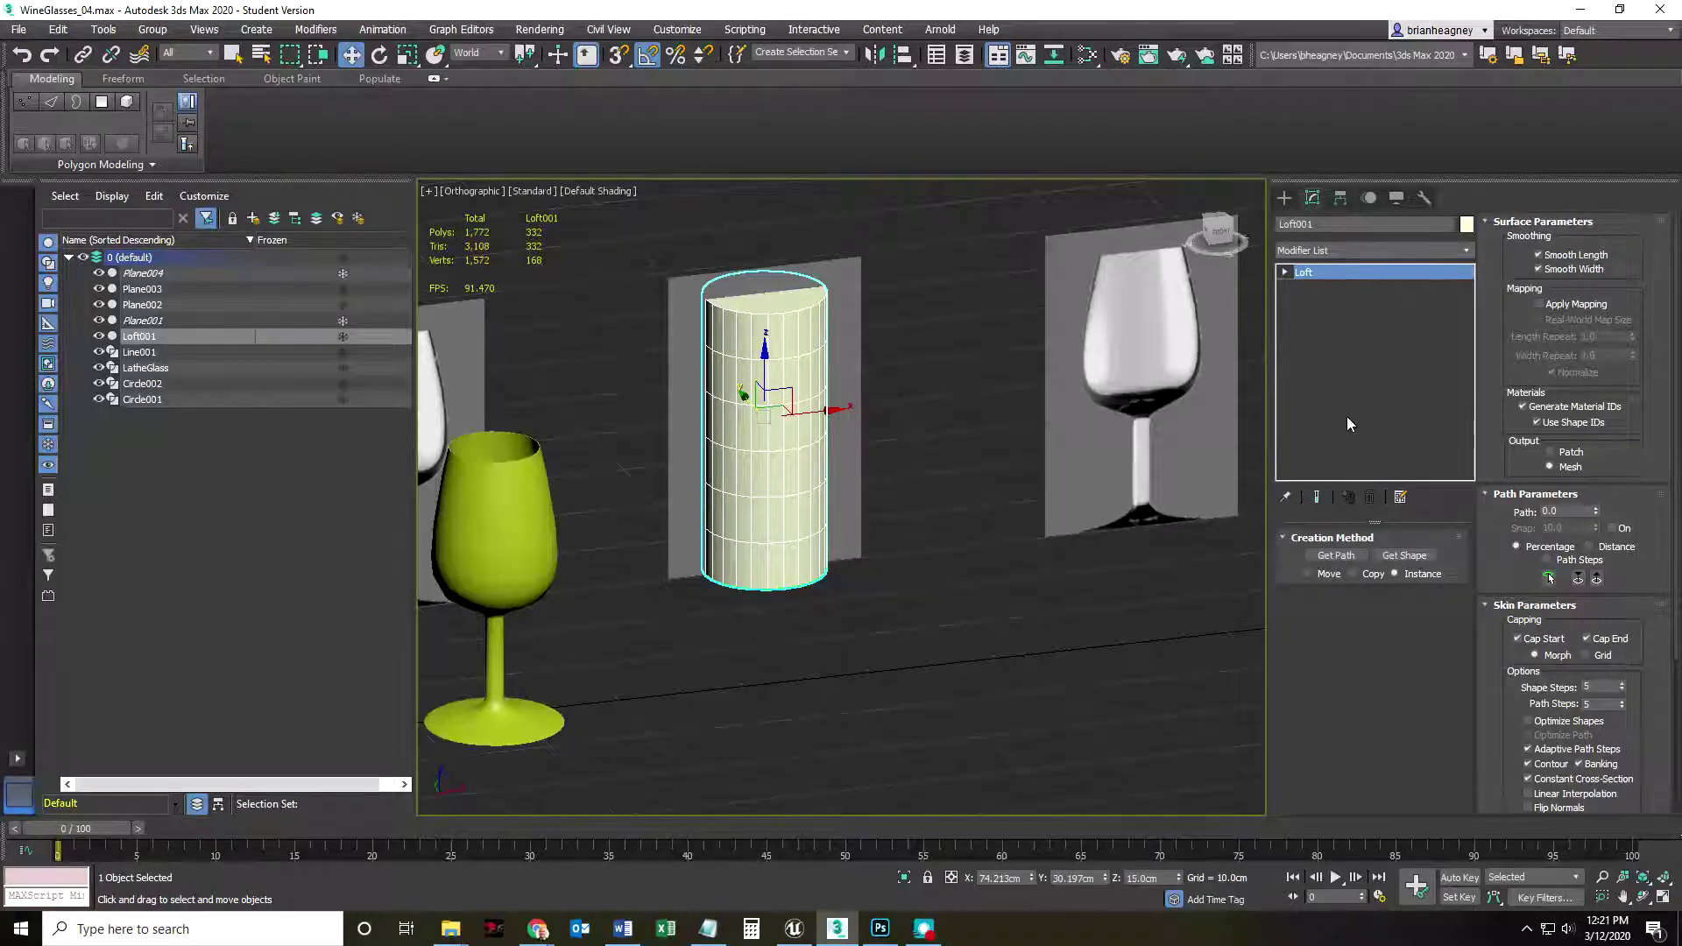
- Examine the loft's Shape and Path sub-objects and the sub-object levels of its path line
left_click(1285, 272)
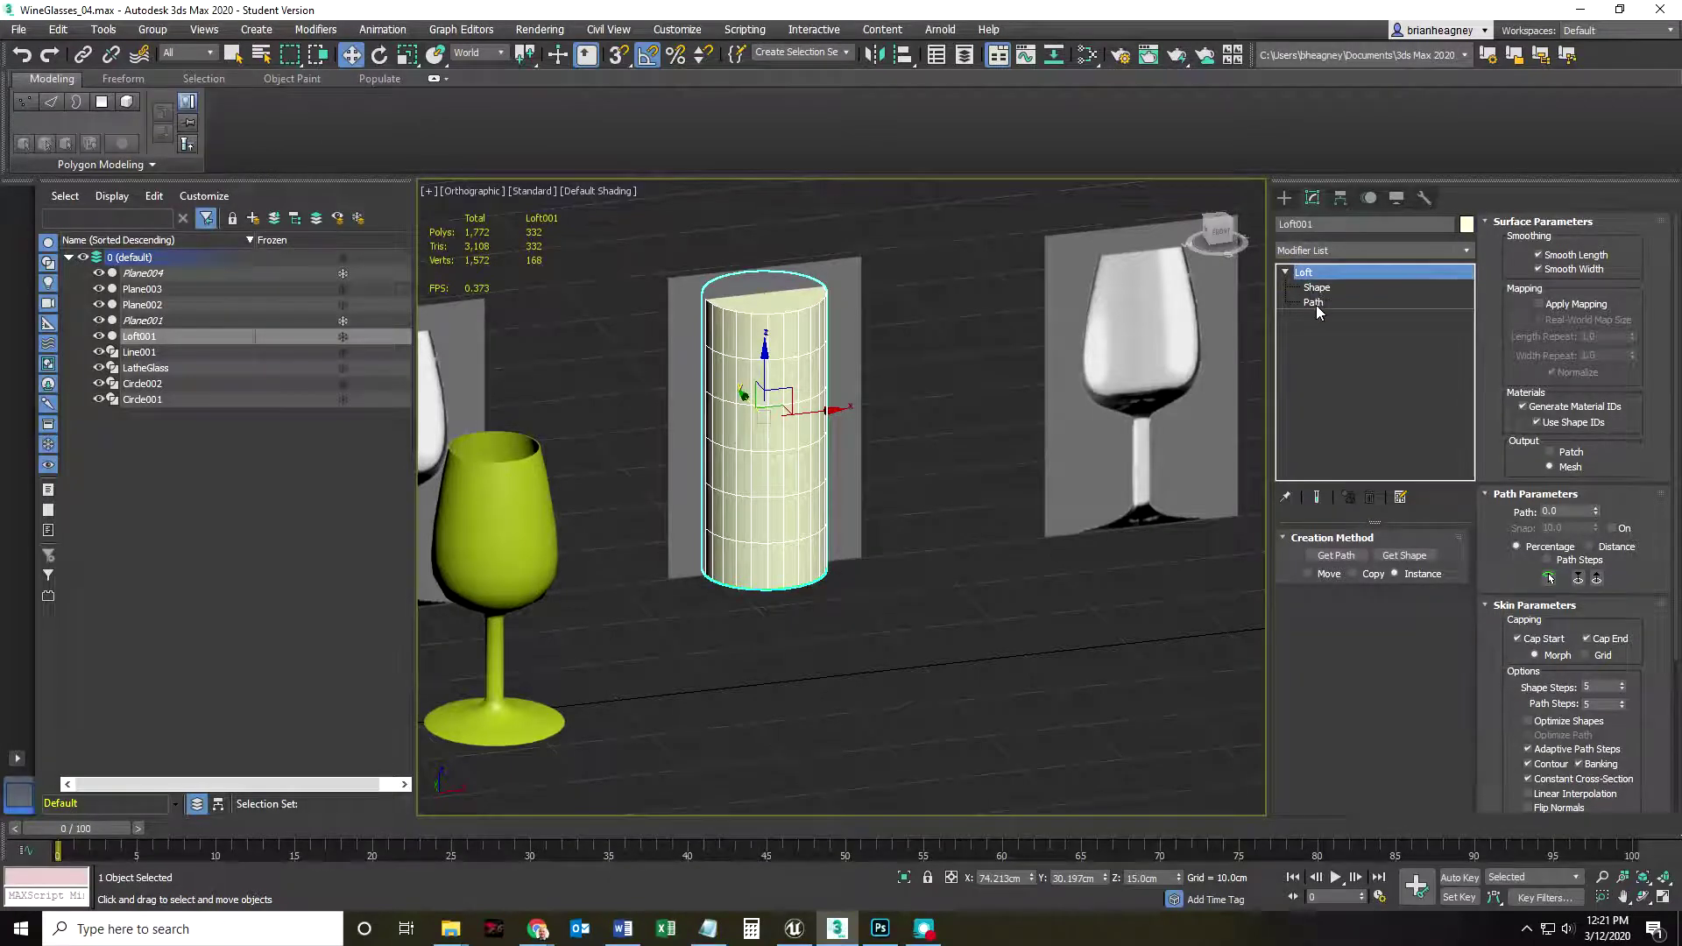
left_click(1318, 288)
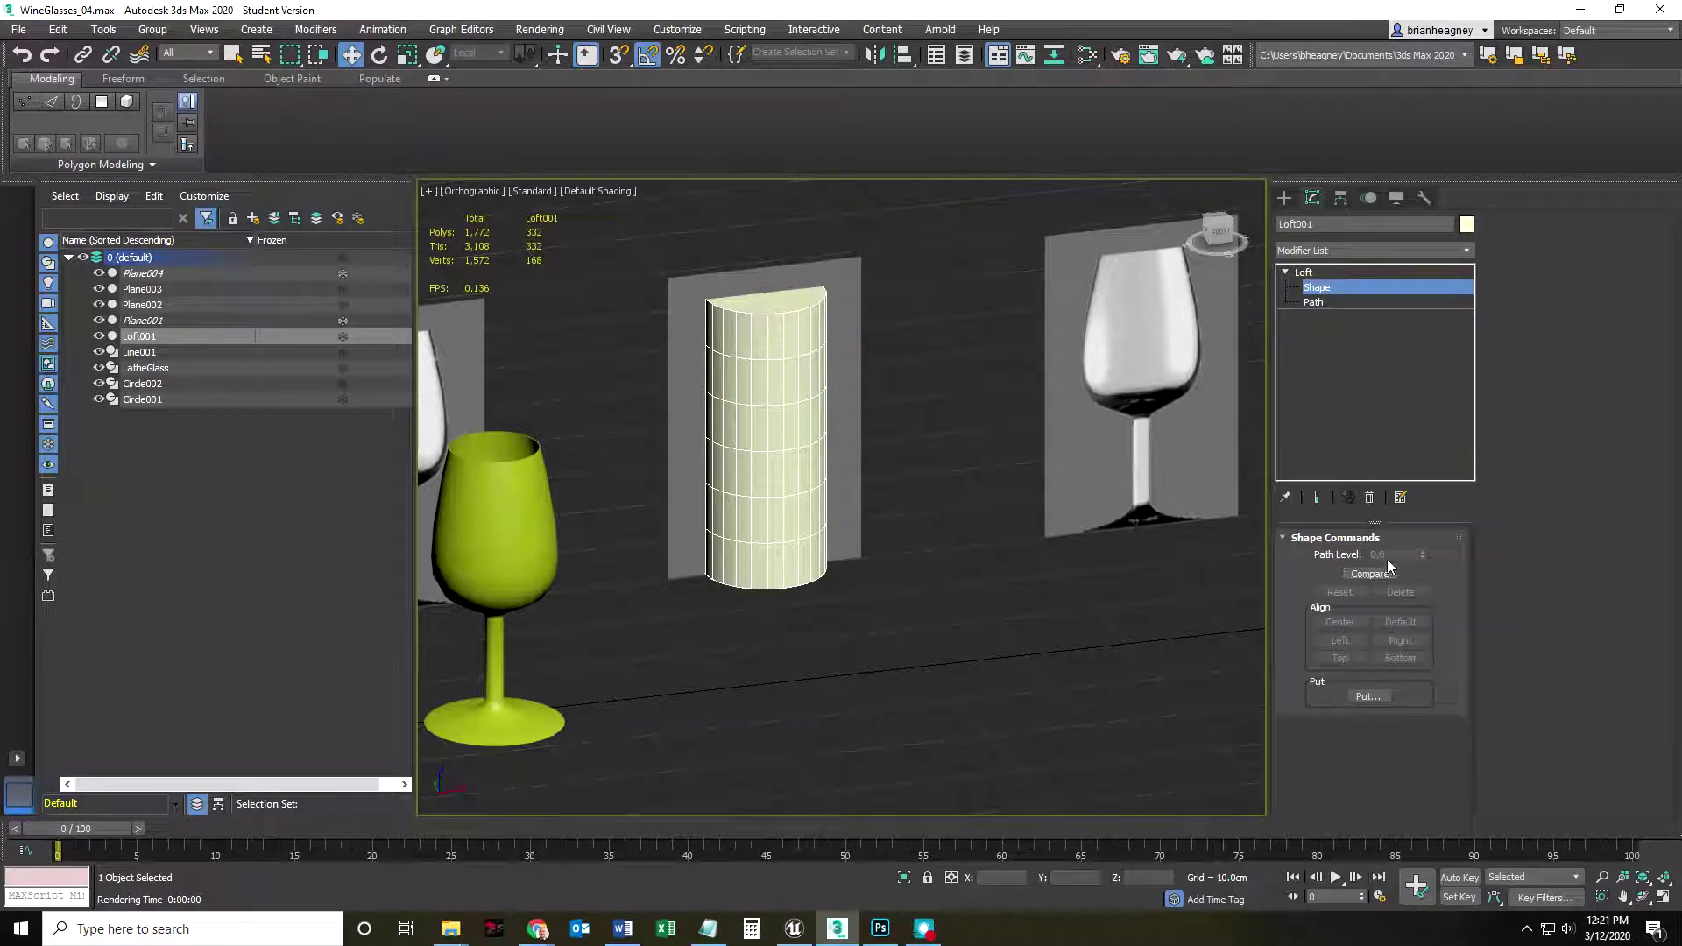
left_click(1322, 302)
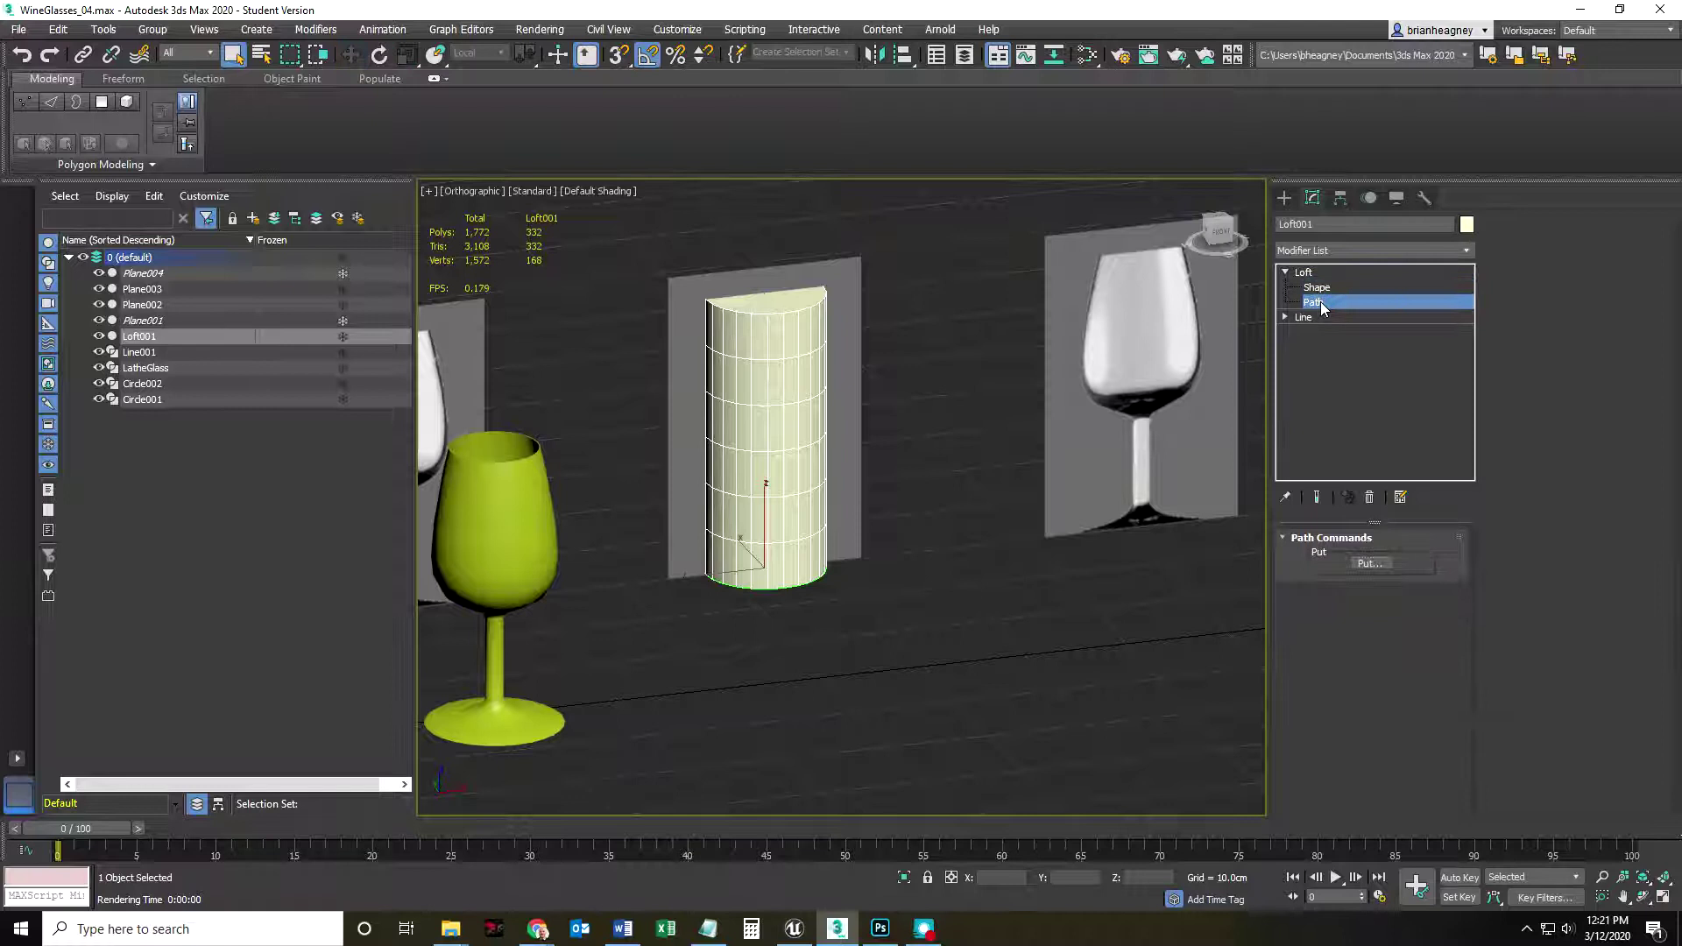
left_click(1285, 317)
left_click(1304, 319)
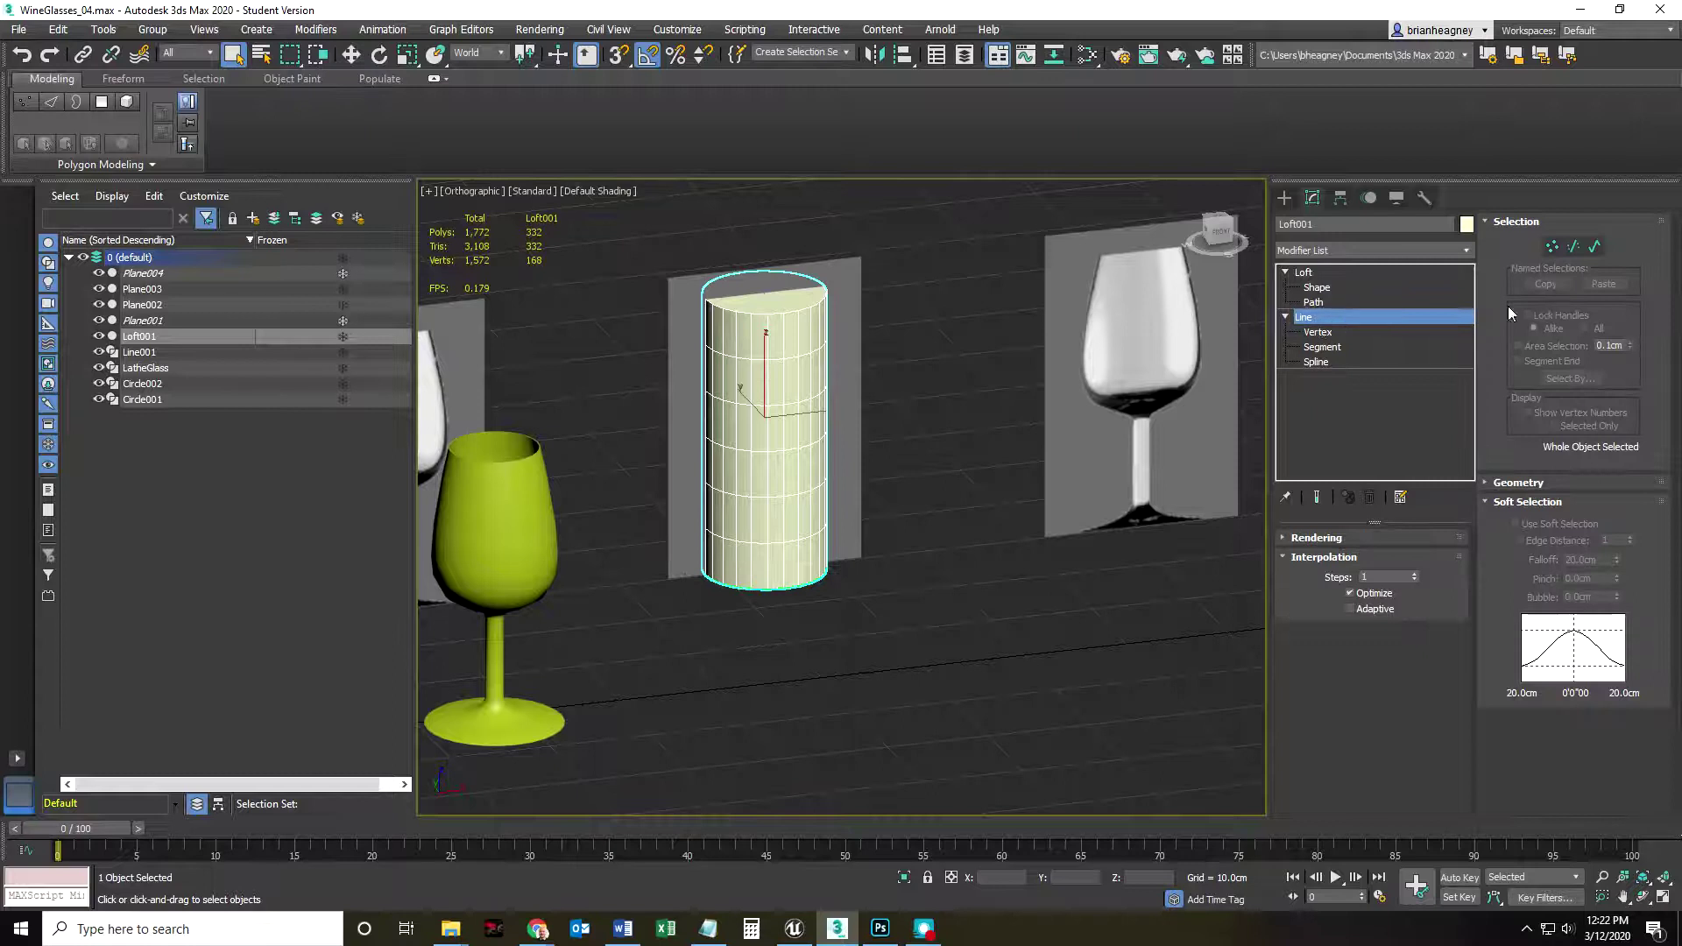
- Try moving the top vertex of the loft's path line sideways, undo the move and leave vertex editing
left_click(1551, 248)
left_click(765, 291)
key("w")
mouse_move(707, 302)
left_mouse_down()
mouse_move(788, 294)
mouse_move(679, 313)
left_mouse_up()
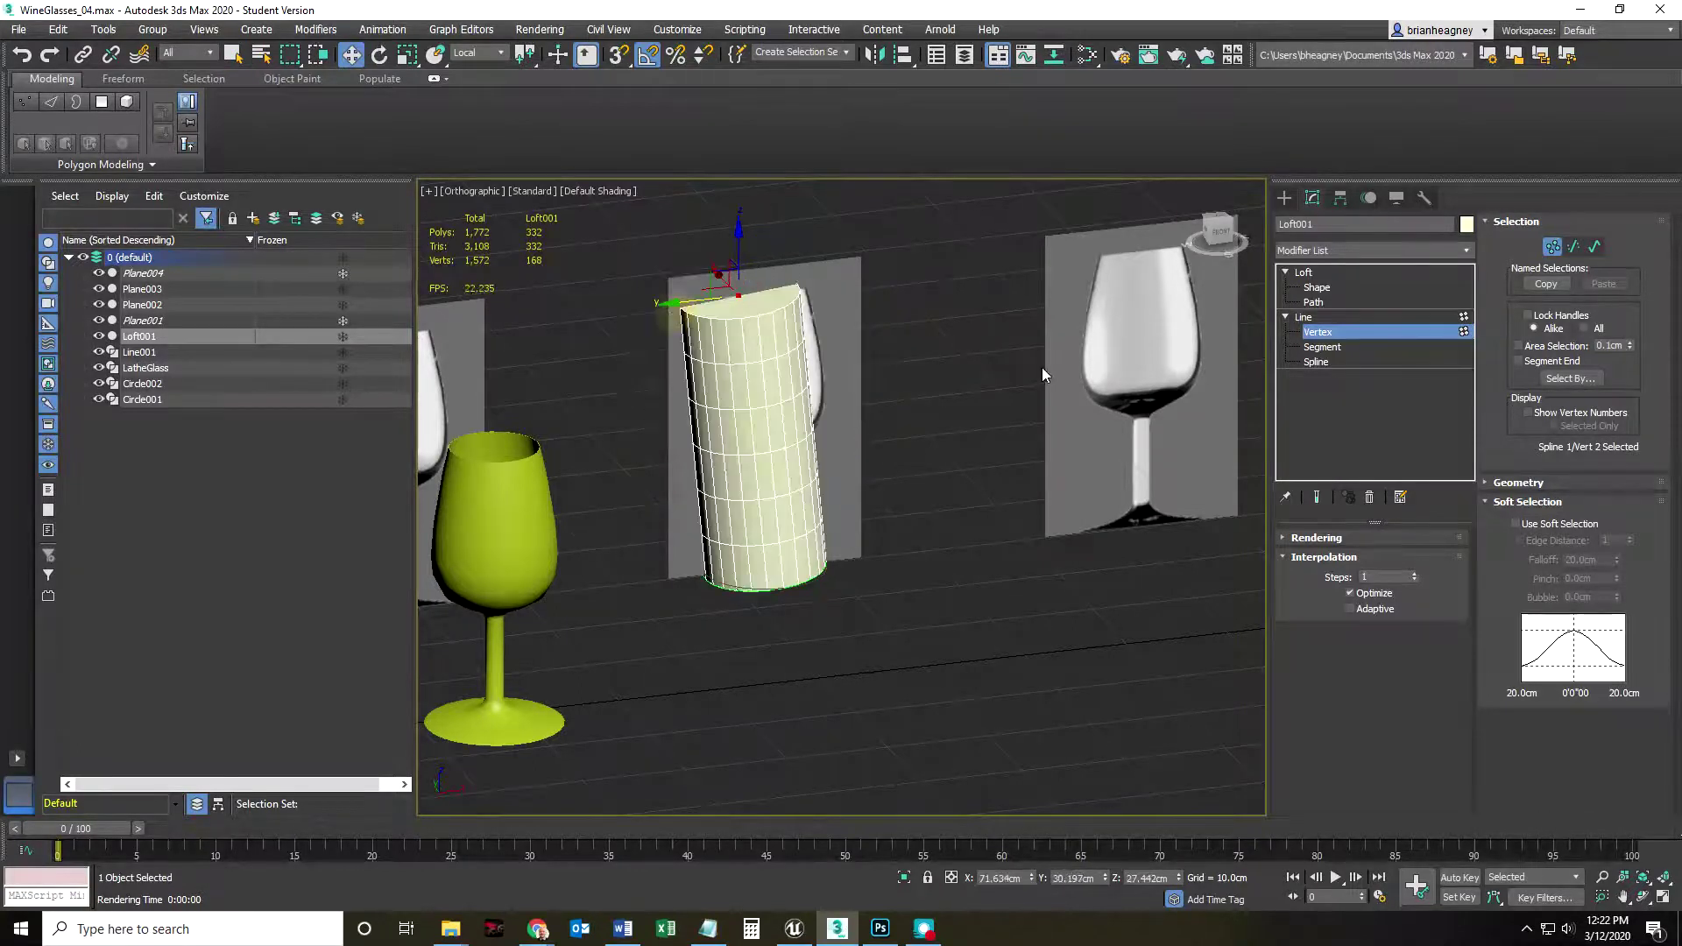
key("ctrl+z")
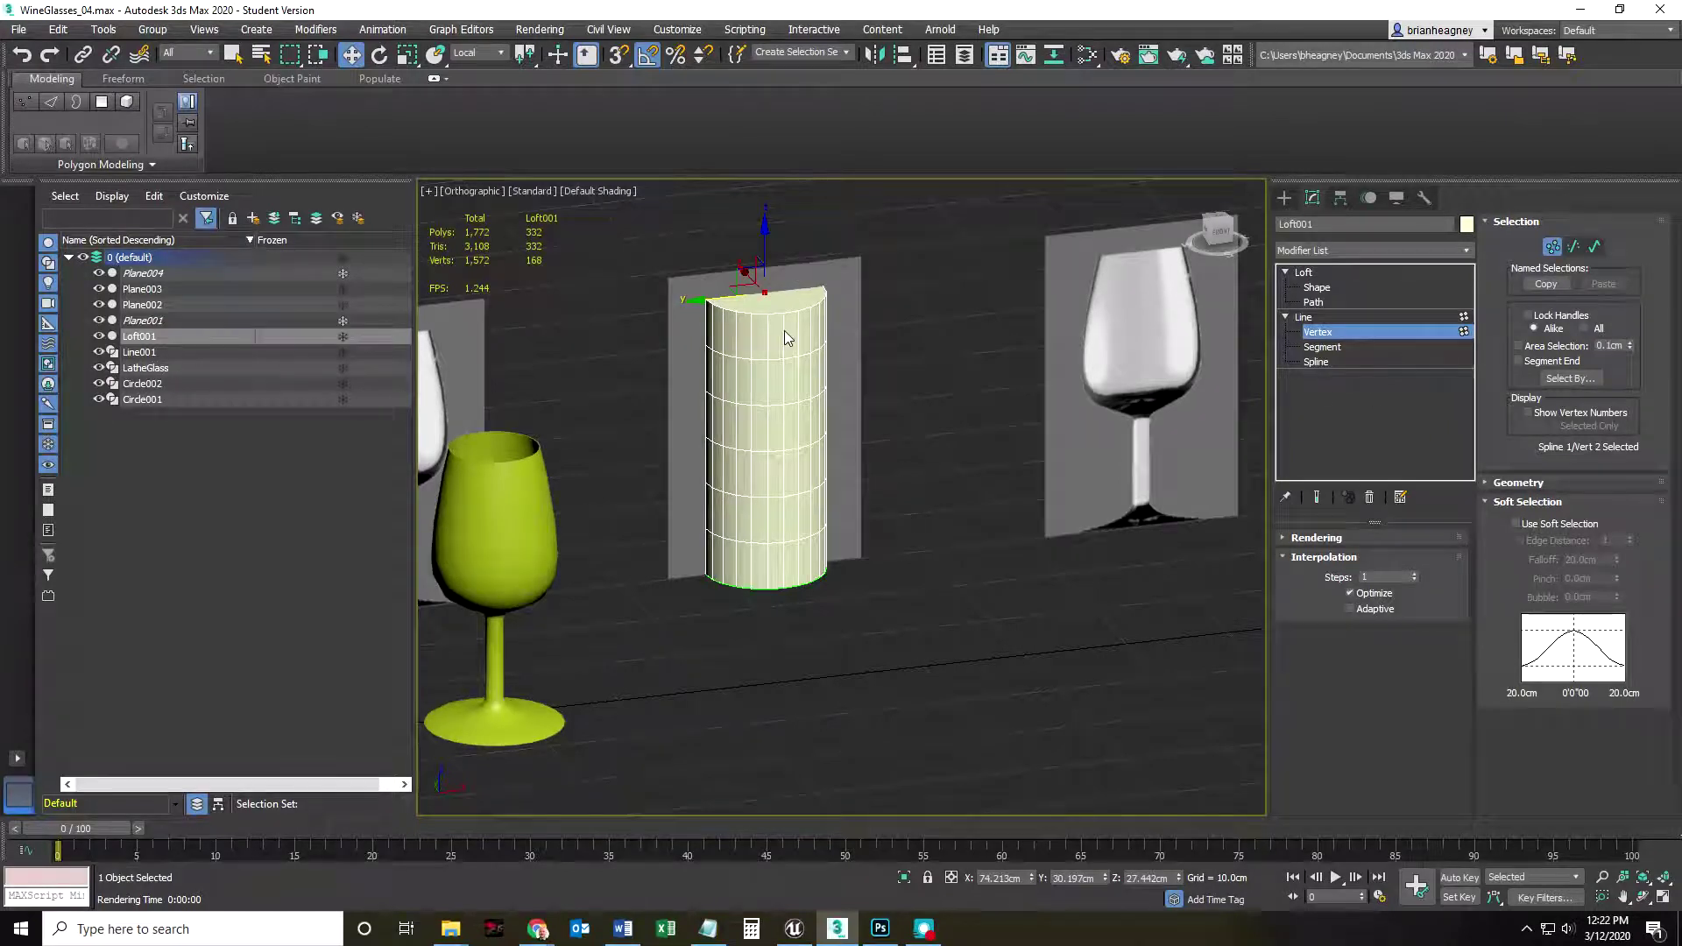
left_click(1551, 246)
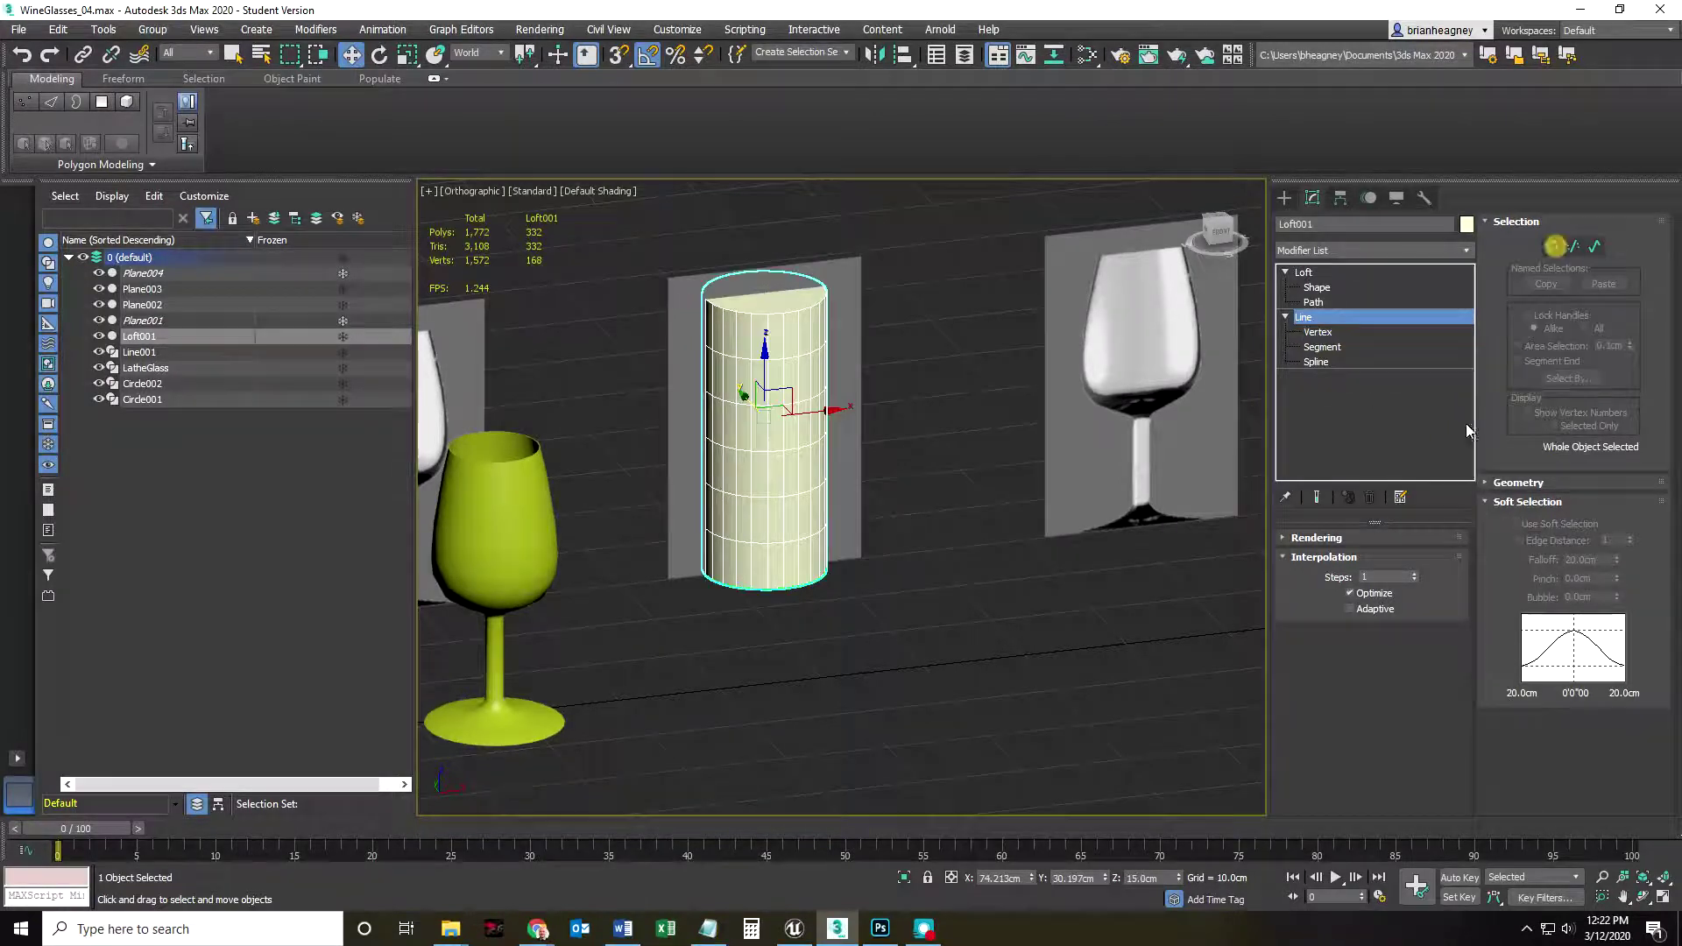
- Return to the loft's base level and widen the command panel to show all its parameter groups
left_click(1285, 317)
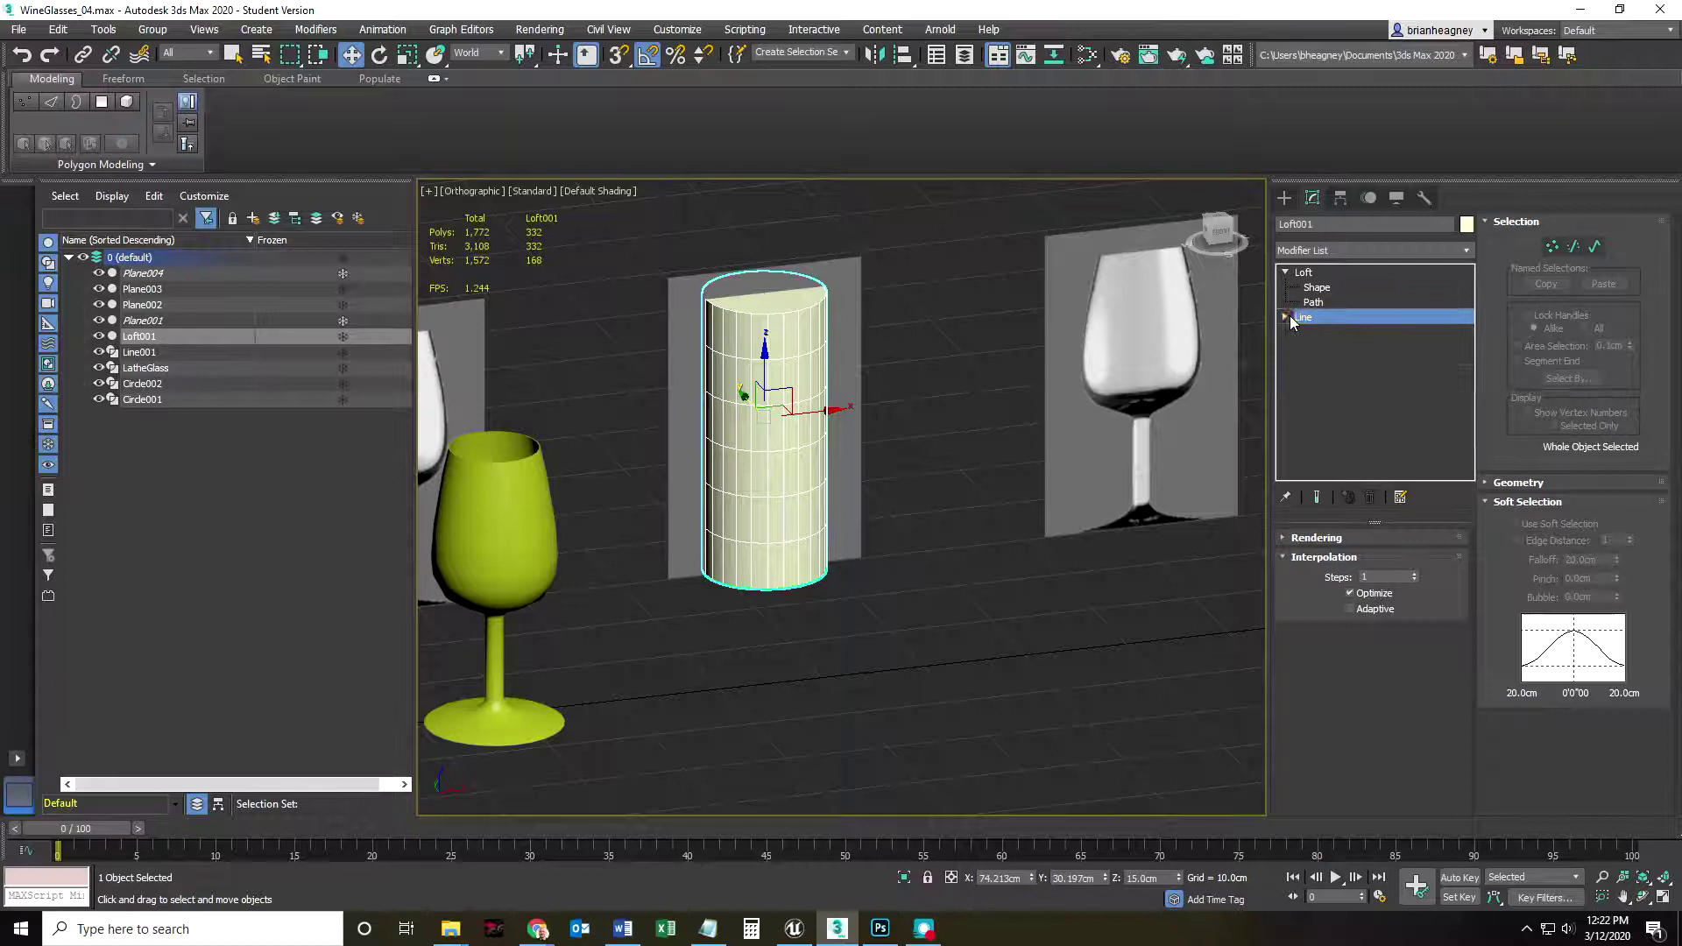
left_click(1302, 273)
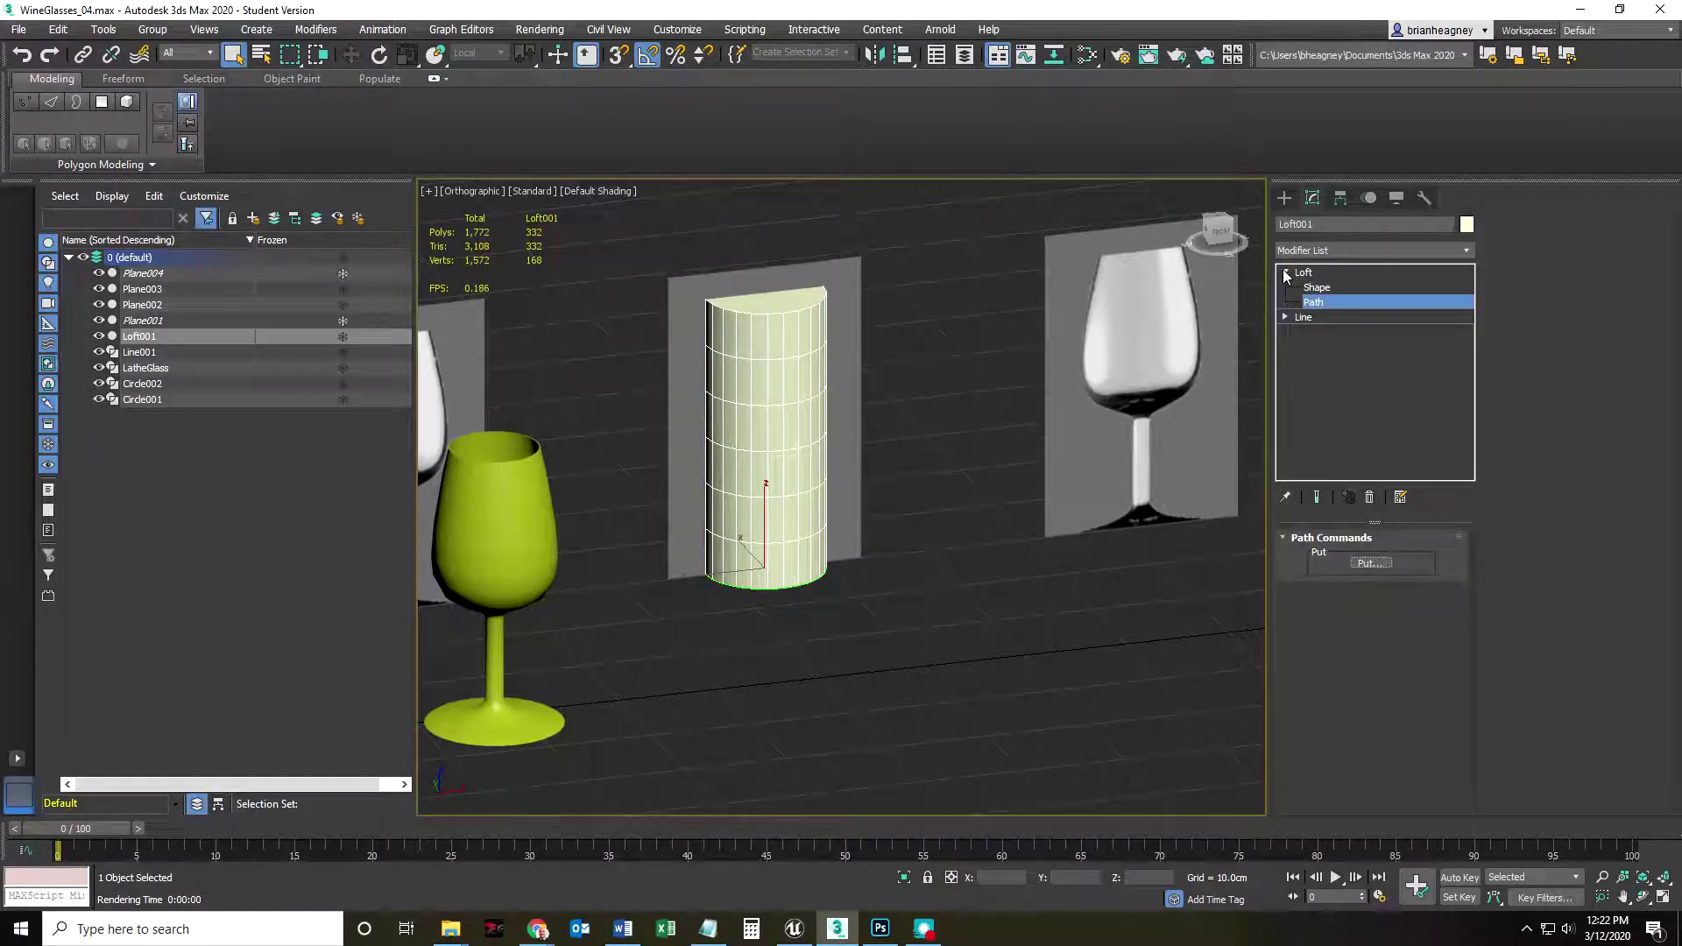
left_click(1285, 272)
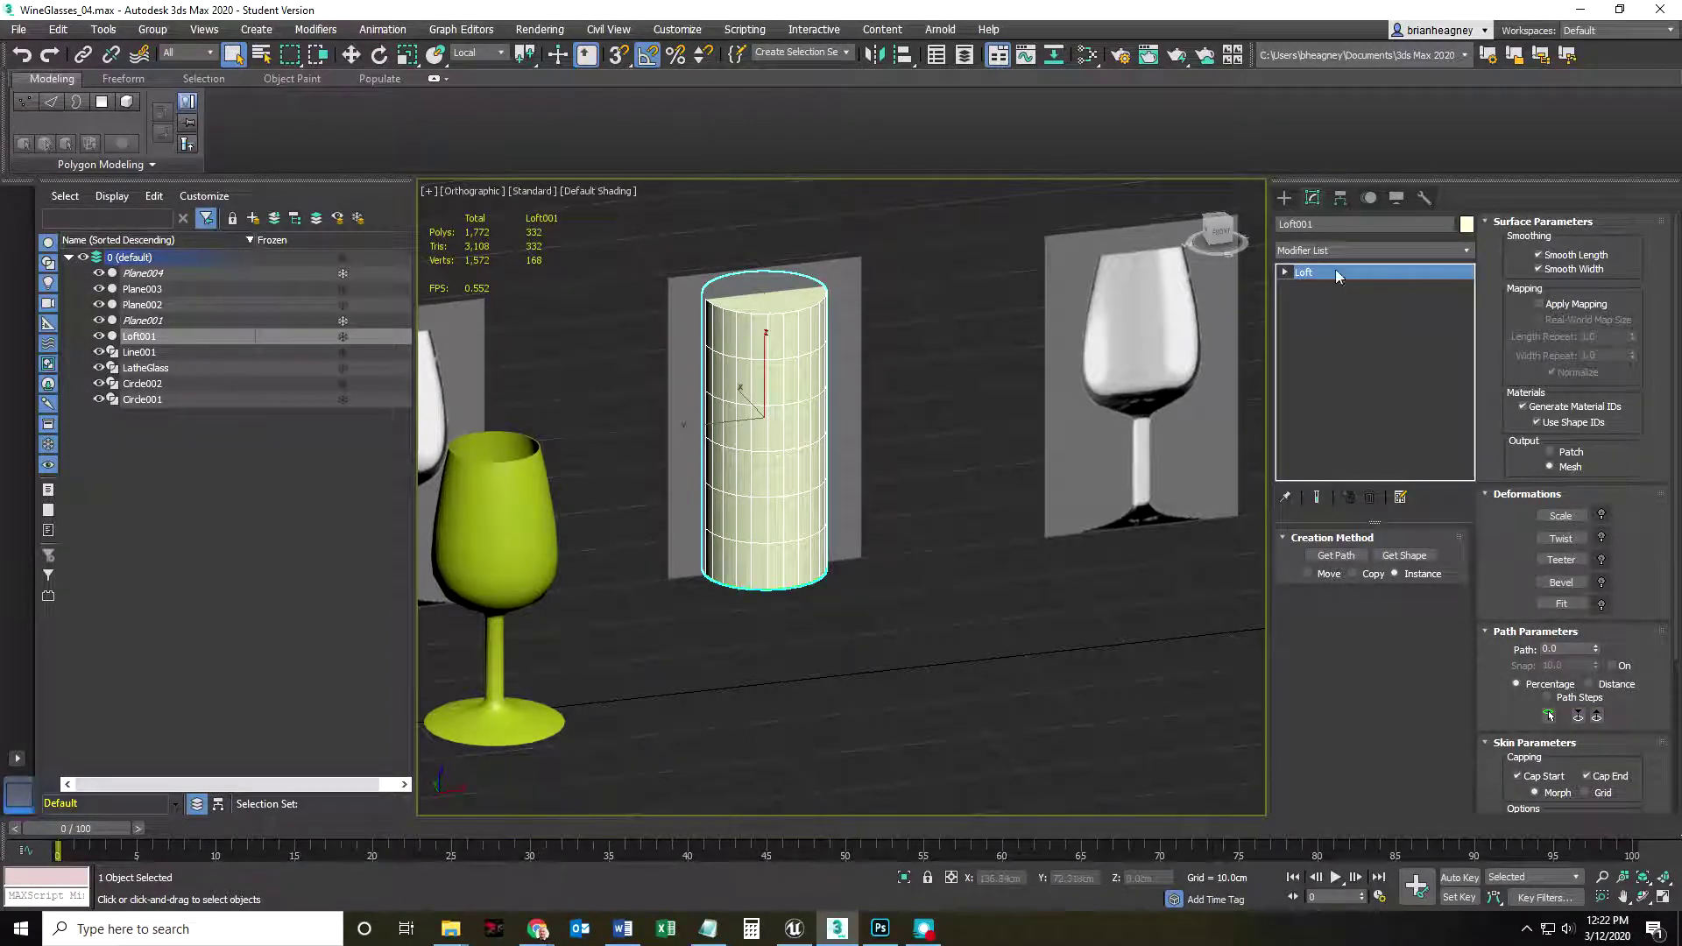
left_click(1308, 276)
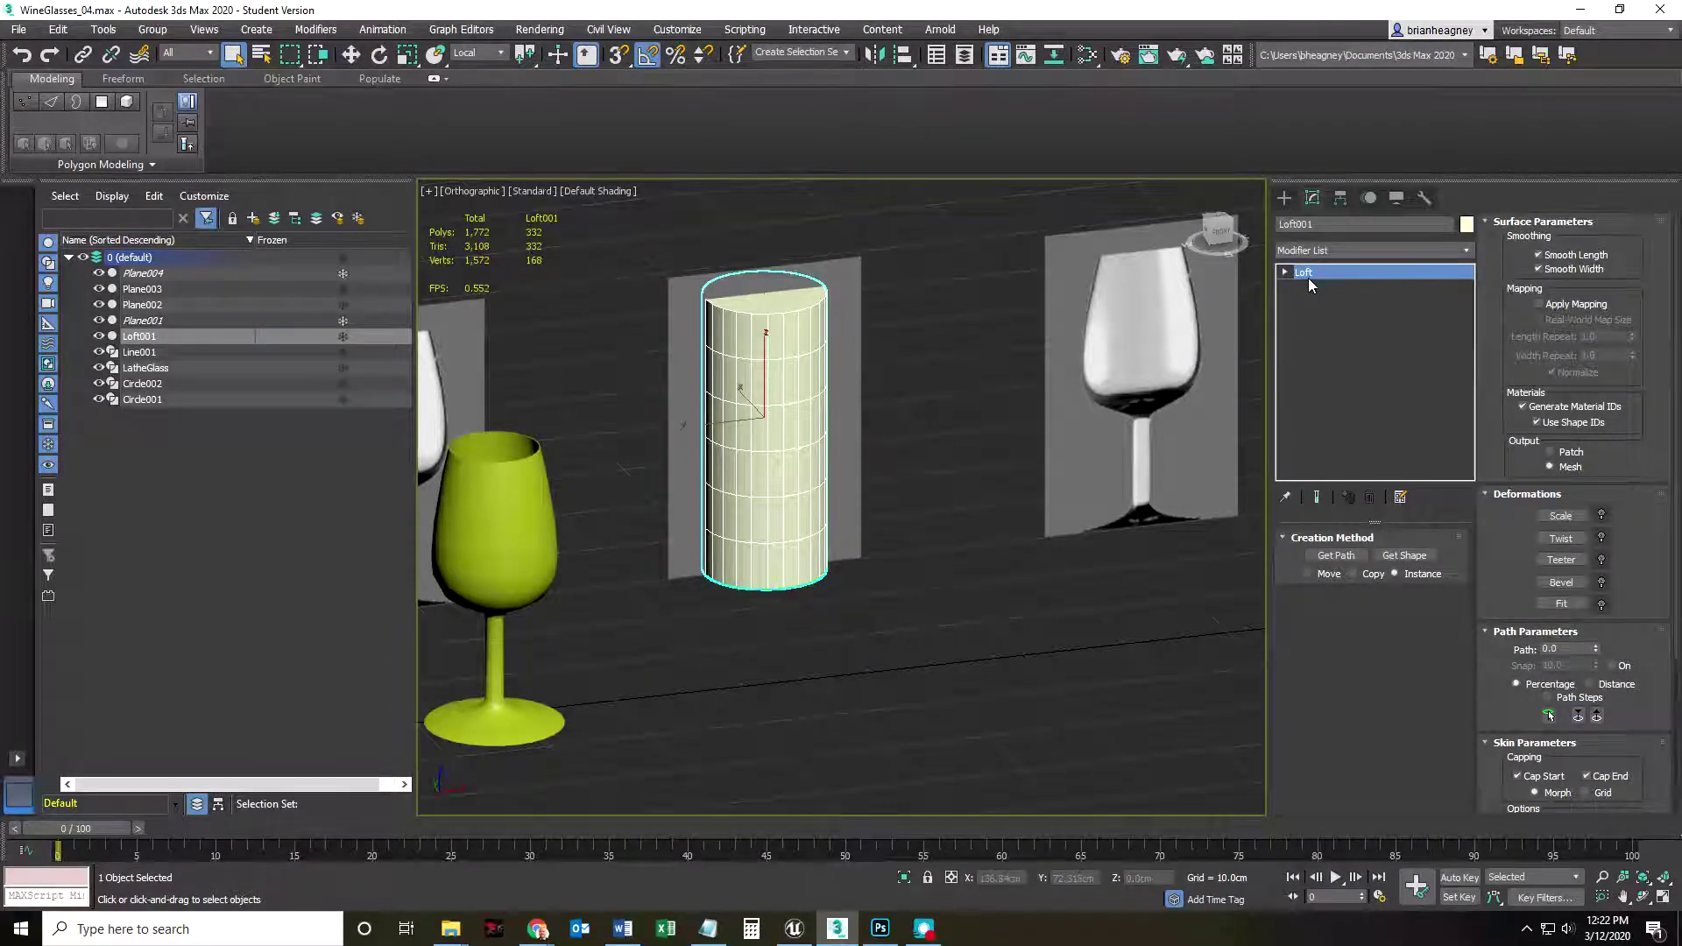
left_click_drag(1267, 427, 1161, 431)
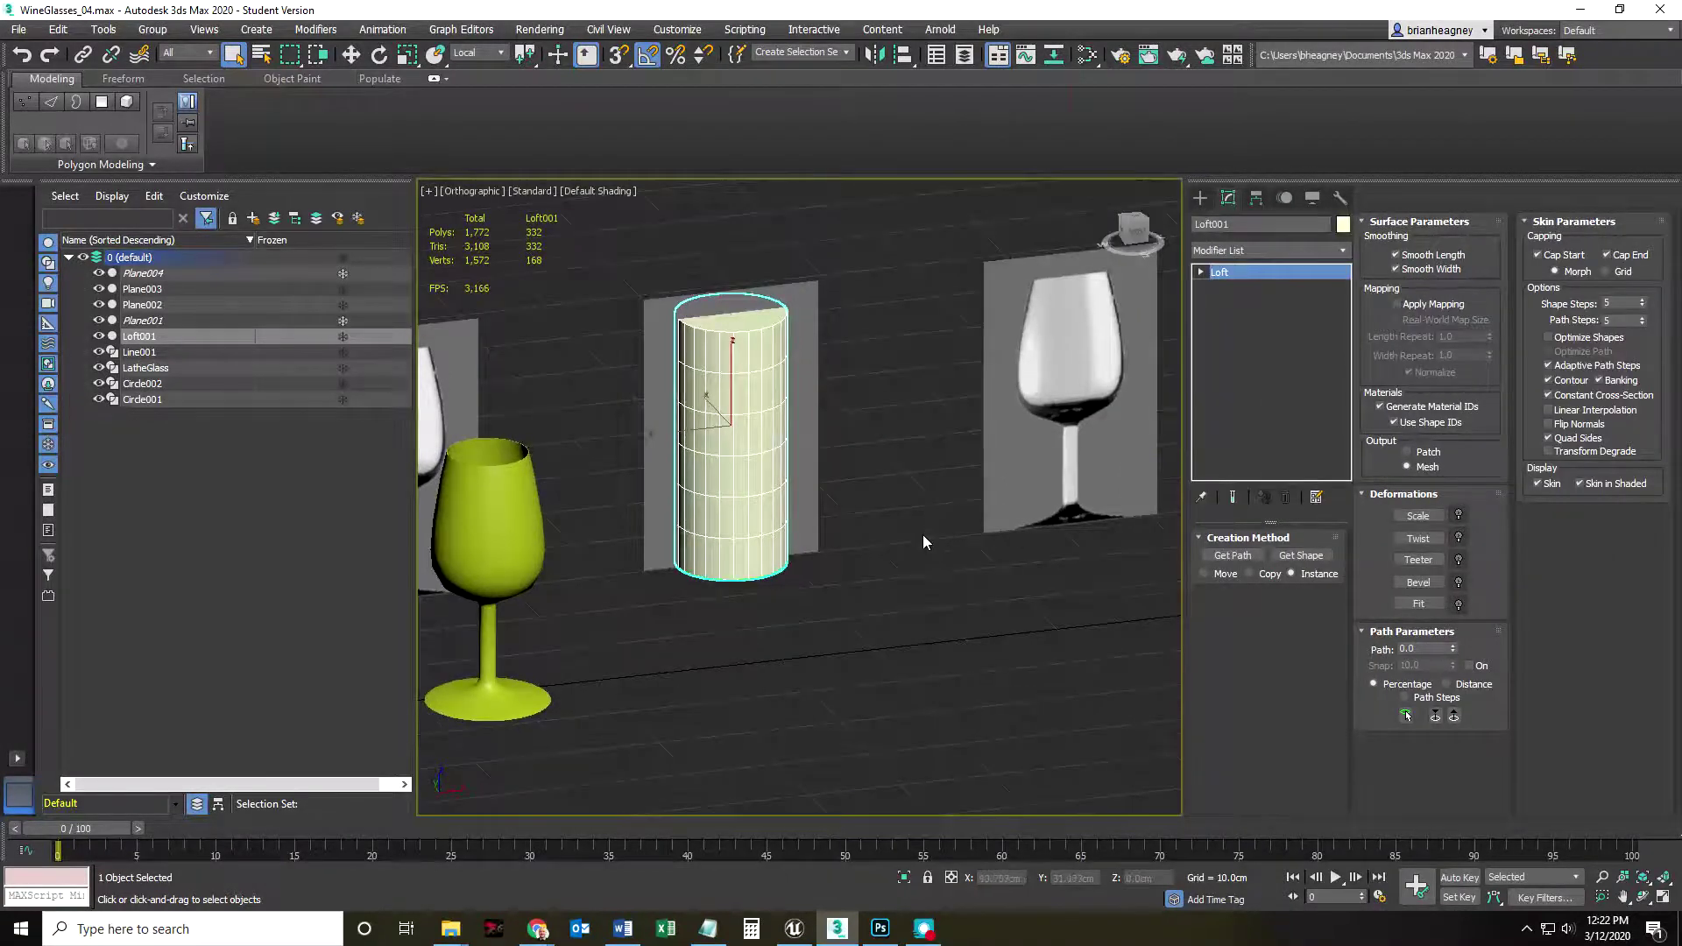
scroll(911, 539, "up", 5)
scroll(973, 568, "down", 5)
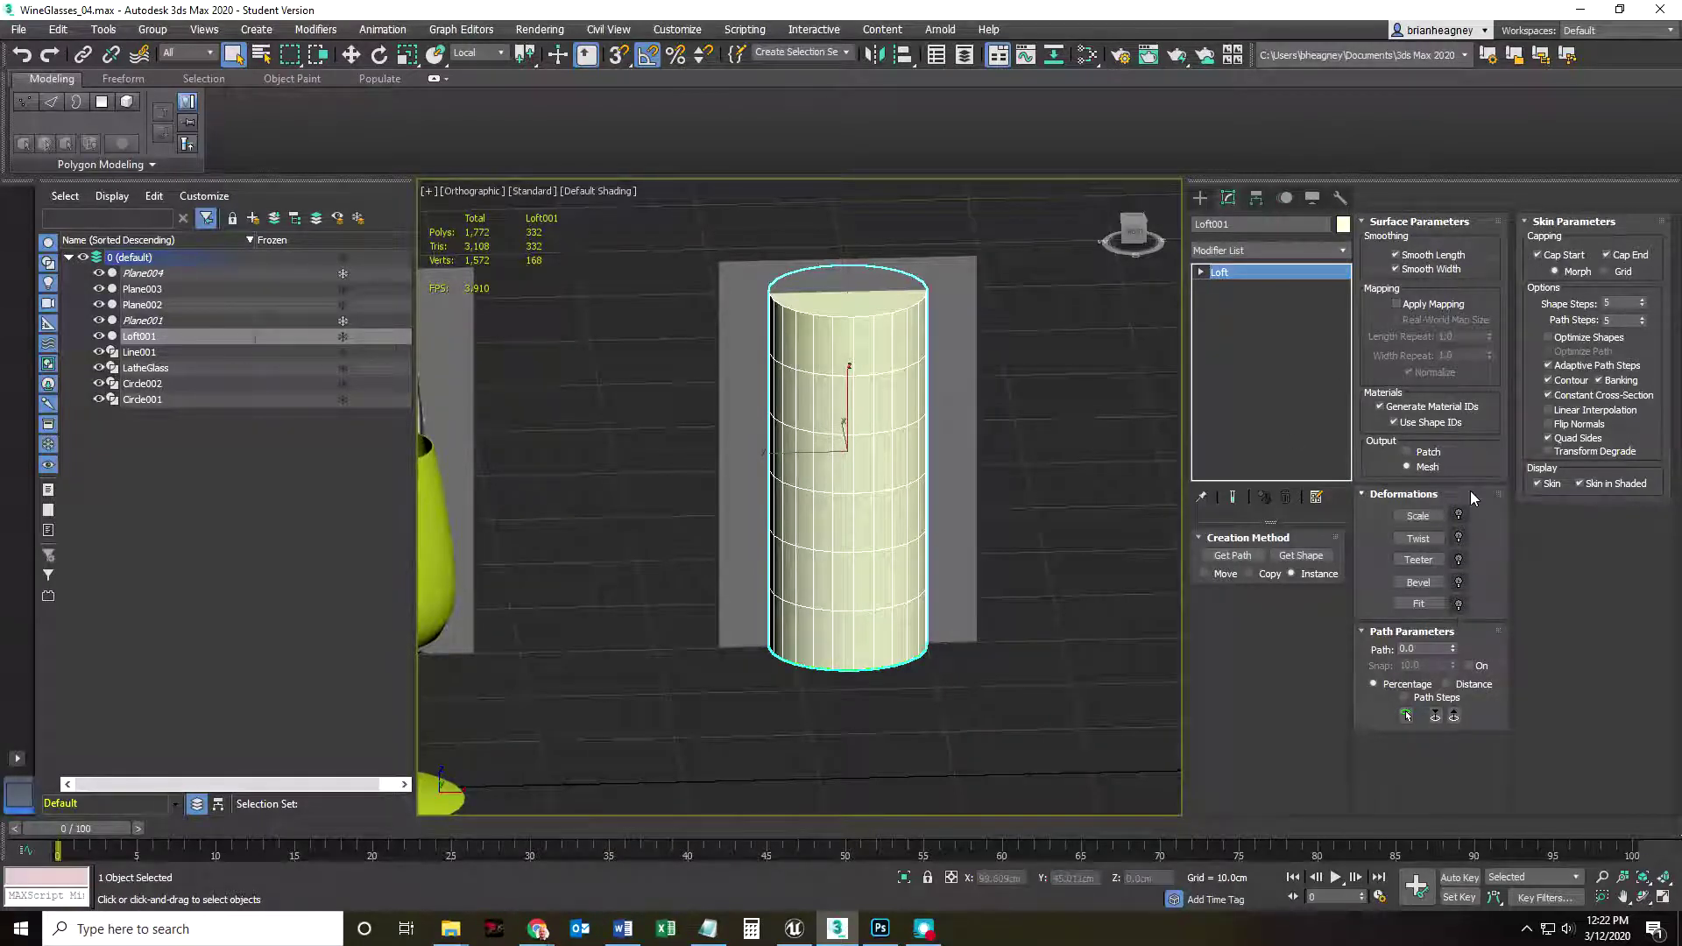
- Open the loft's Scale deformation graph and enlarge its window beside the cylinder
left_click(1419, 517)
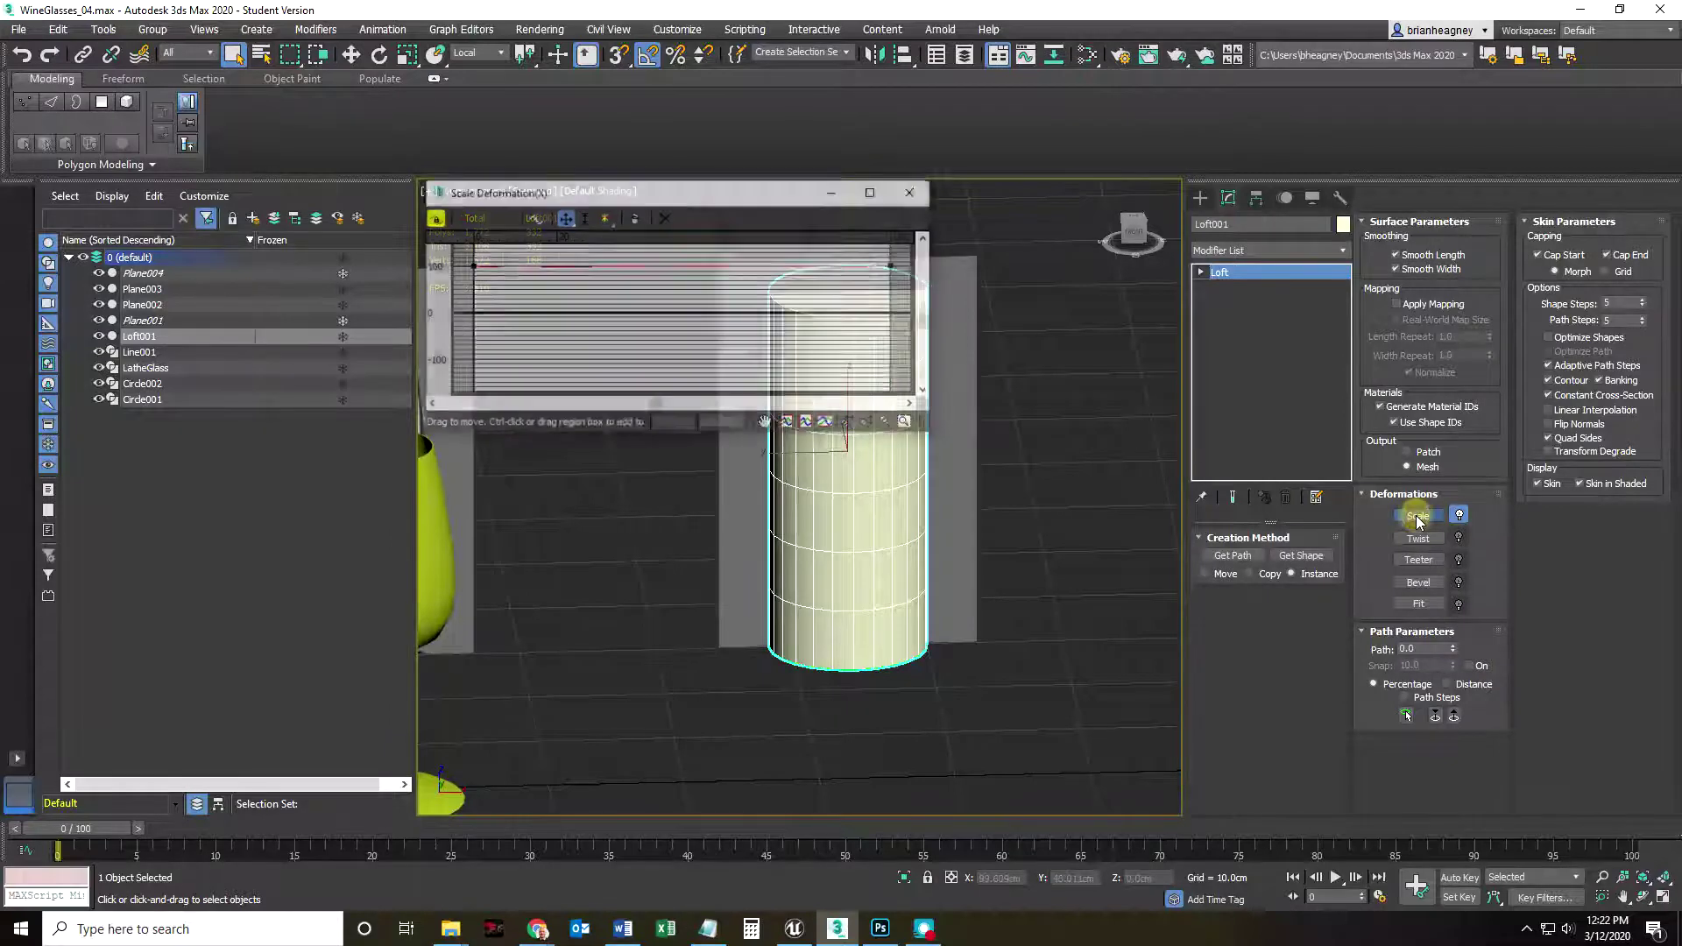
left_click_drag(692, 192, 1385, 124)
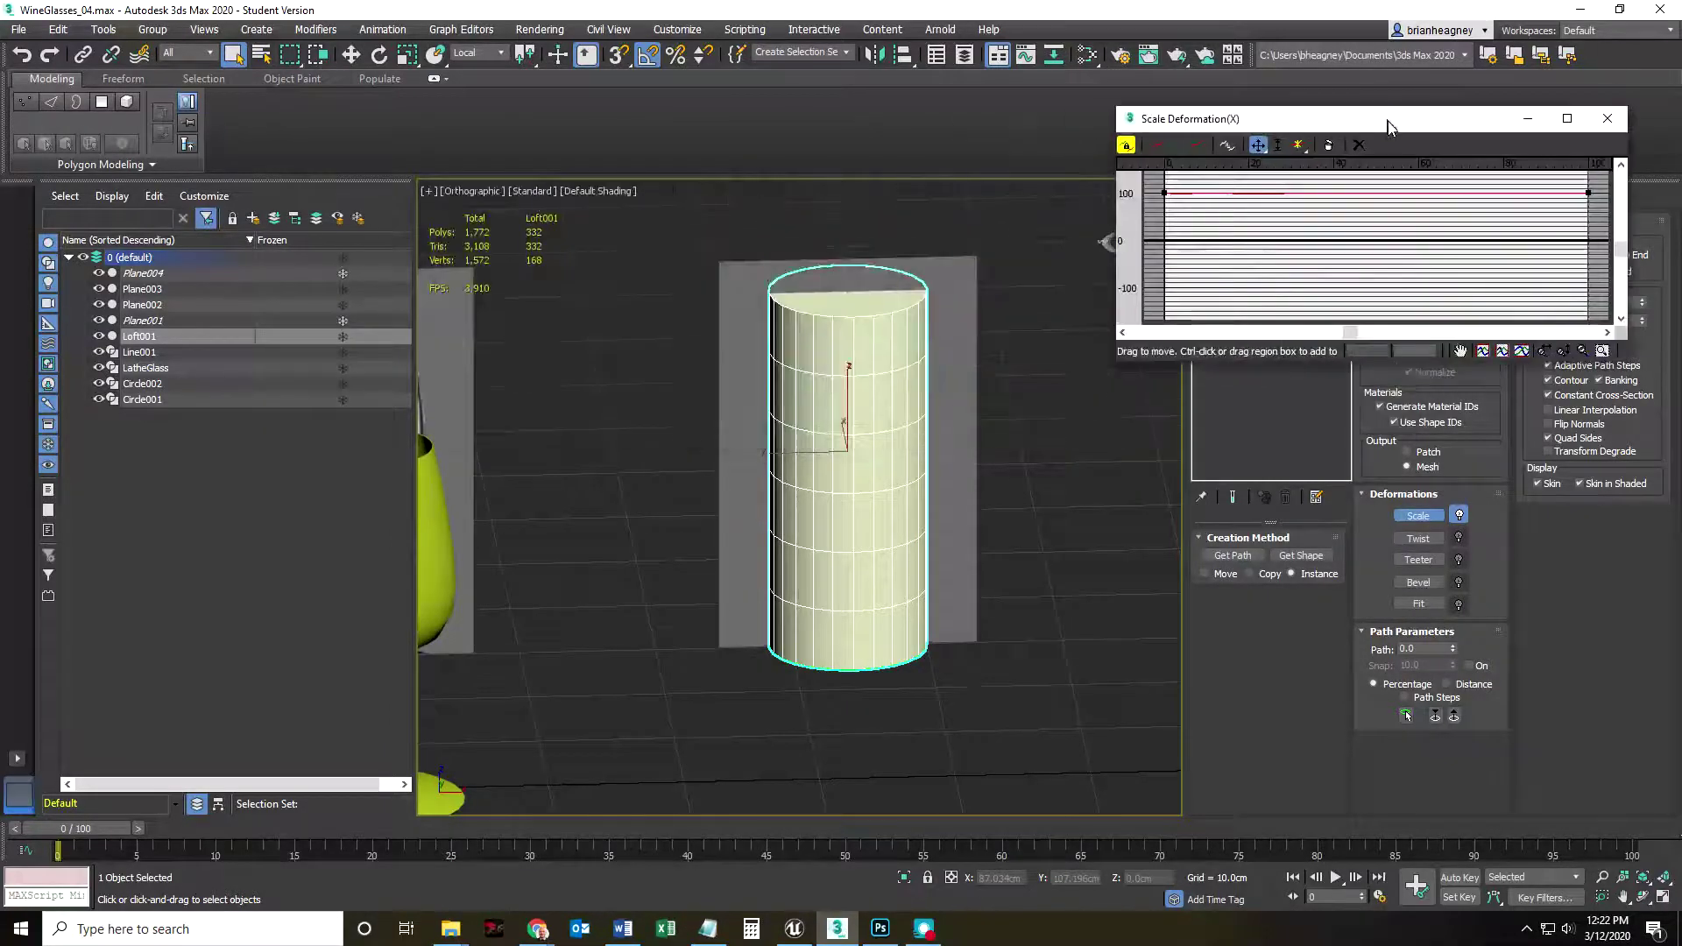
left_click_drag(1118, 387, 983, 507)
middle_click_drag(1133, 526, 941, 538)
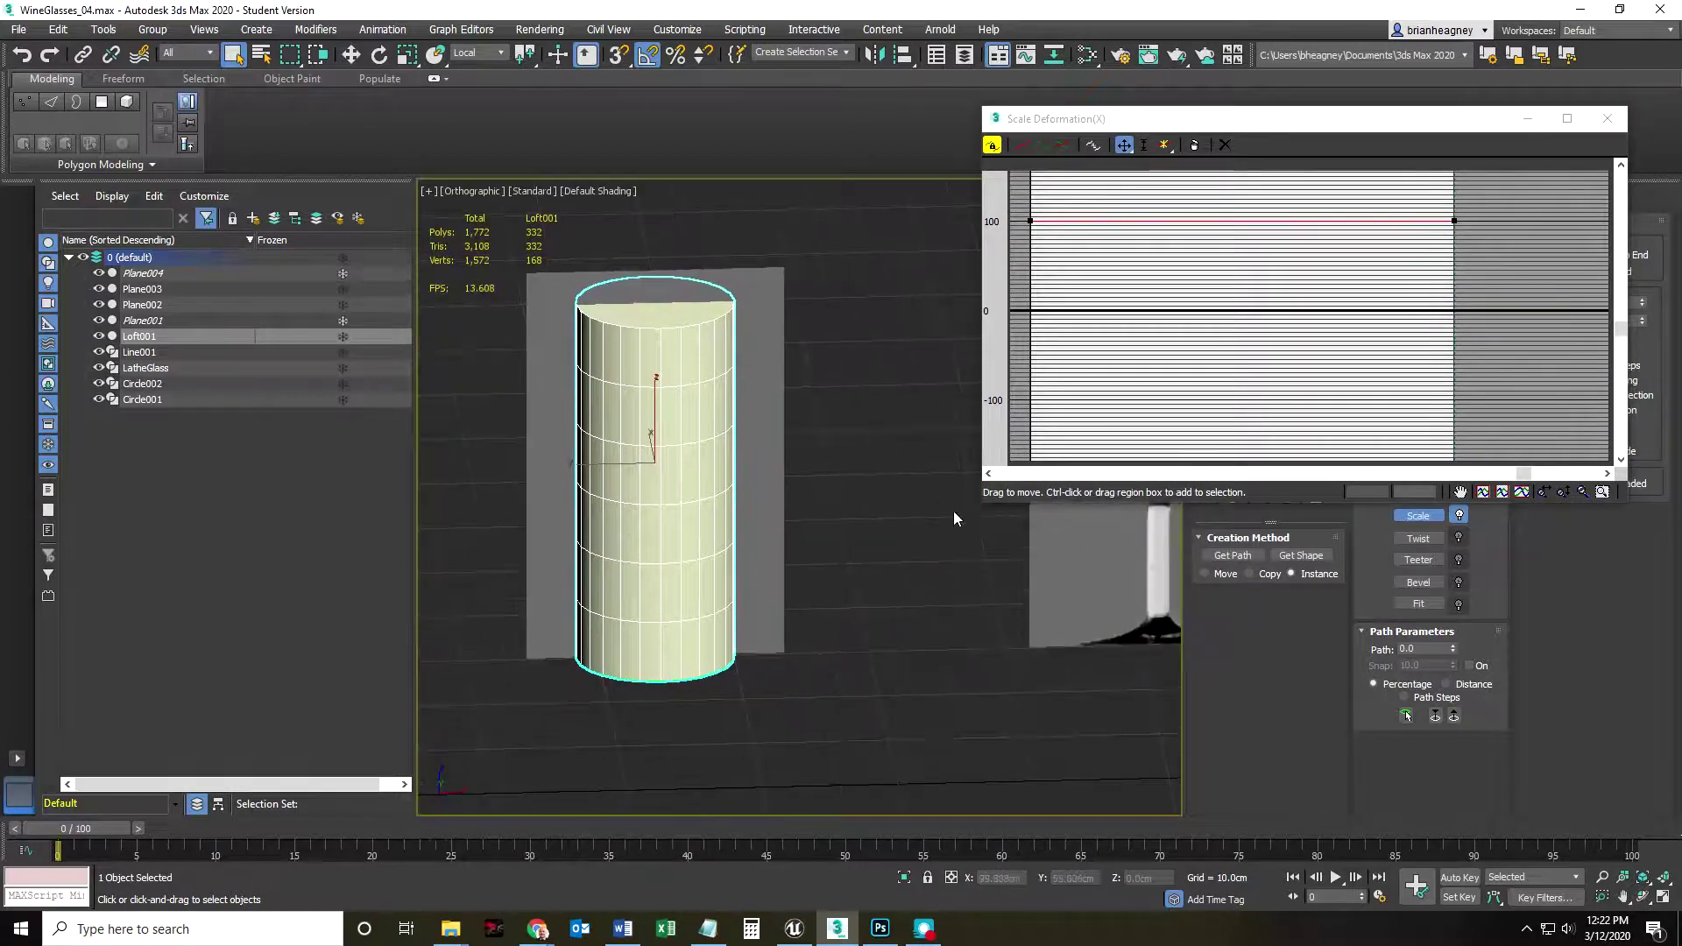
left_click_drag(987, 497, 879, 561)
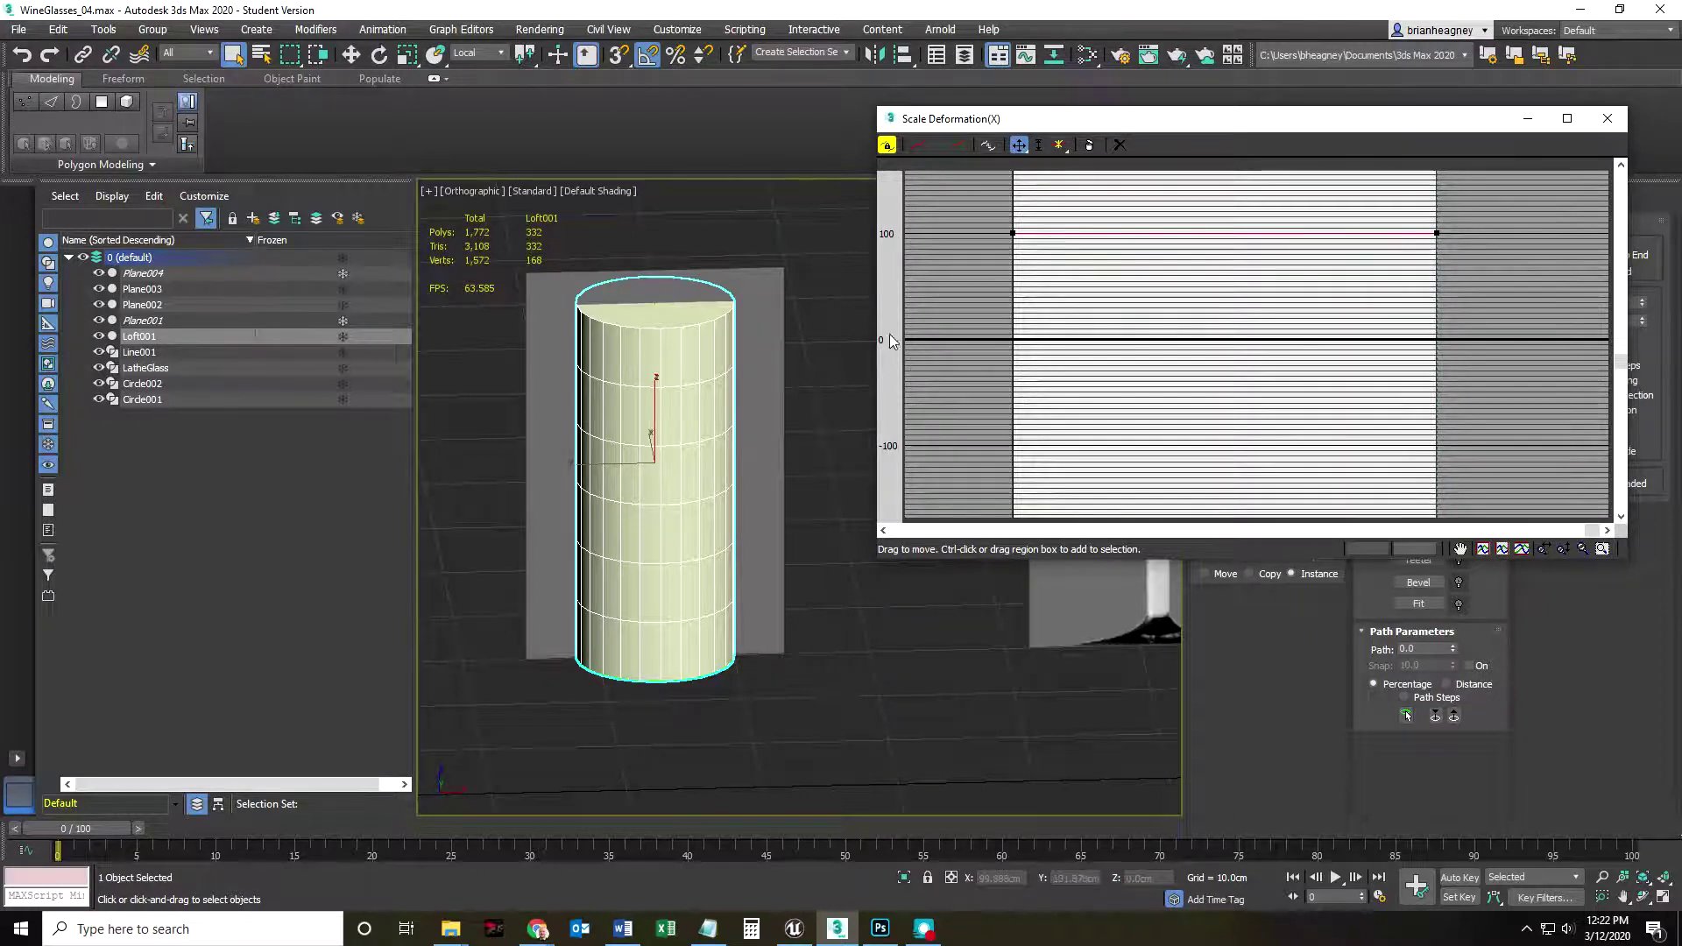
- Lower the start control point of the scale curve to about 0.7 so the loft tapers at its base
left_click(1013, 233)
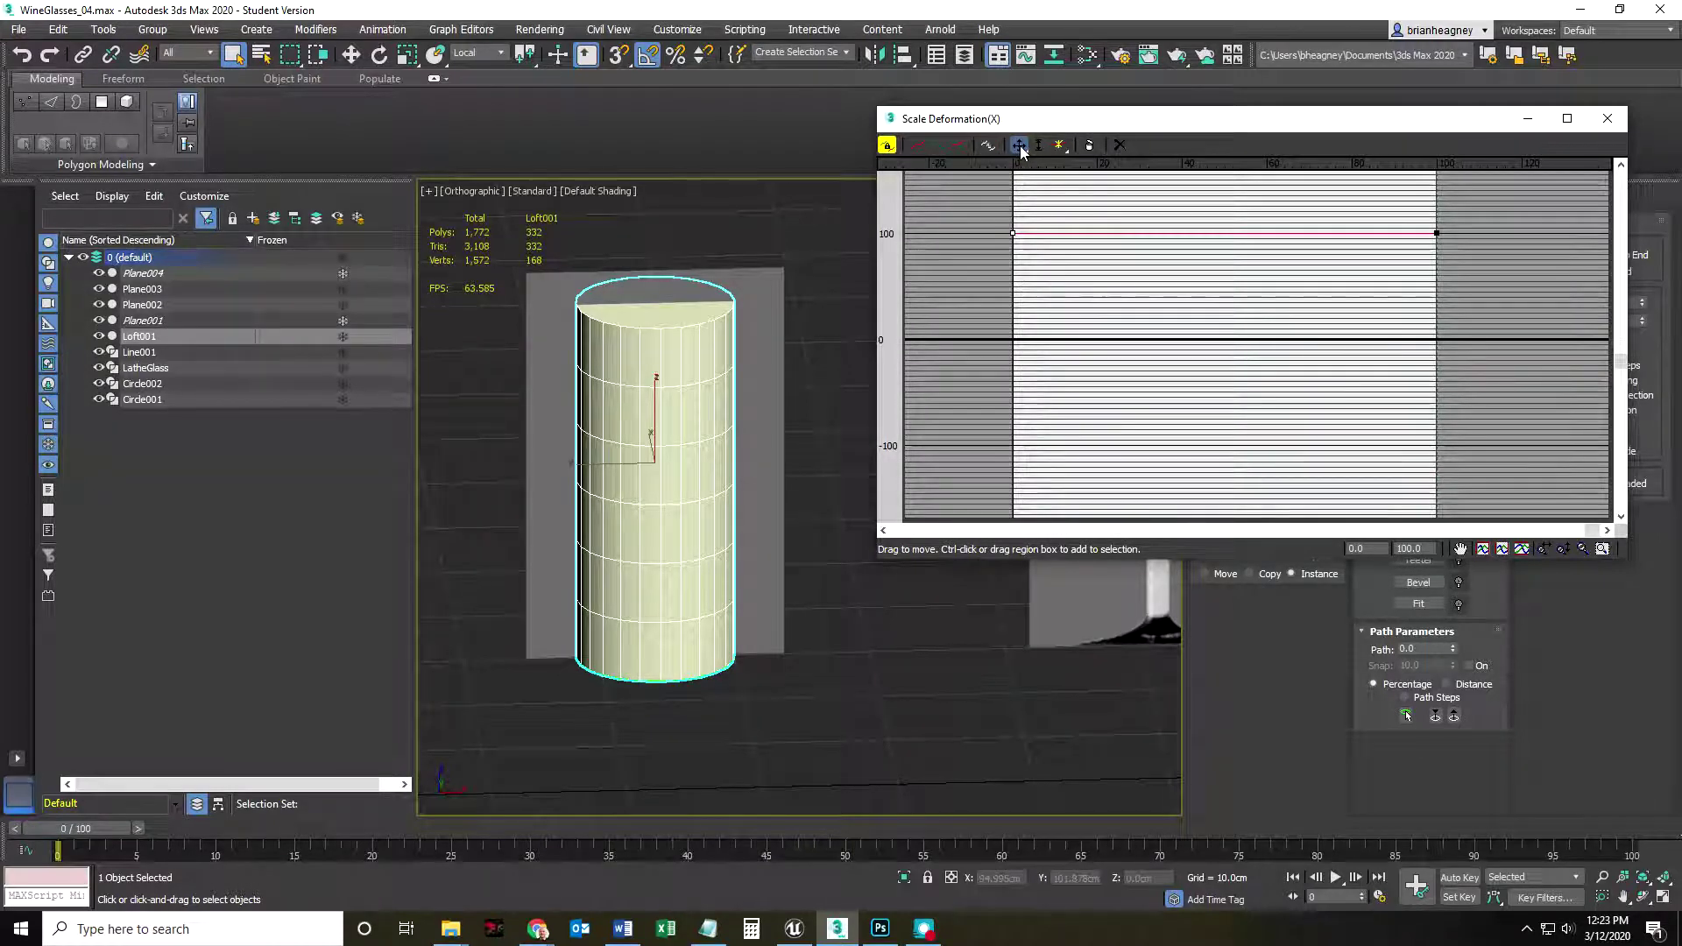
mouse_move(1011, 127)
left_mouse_down()
mouse_move(951, 129)
mouse_move(1030, 124)
left_mouse_up()
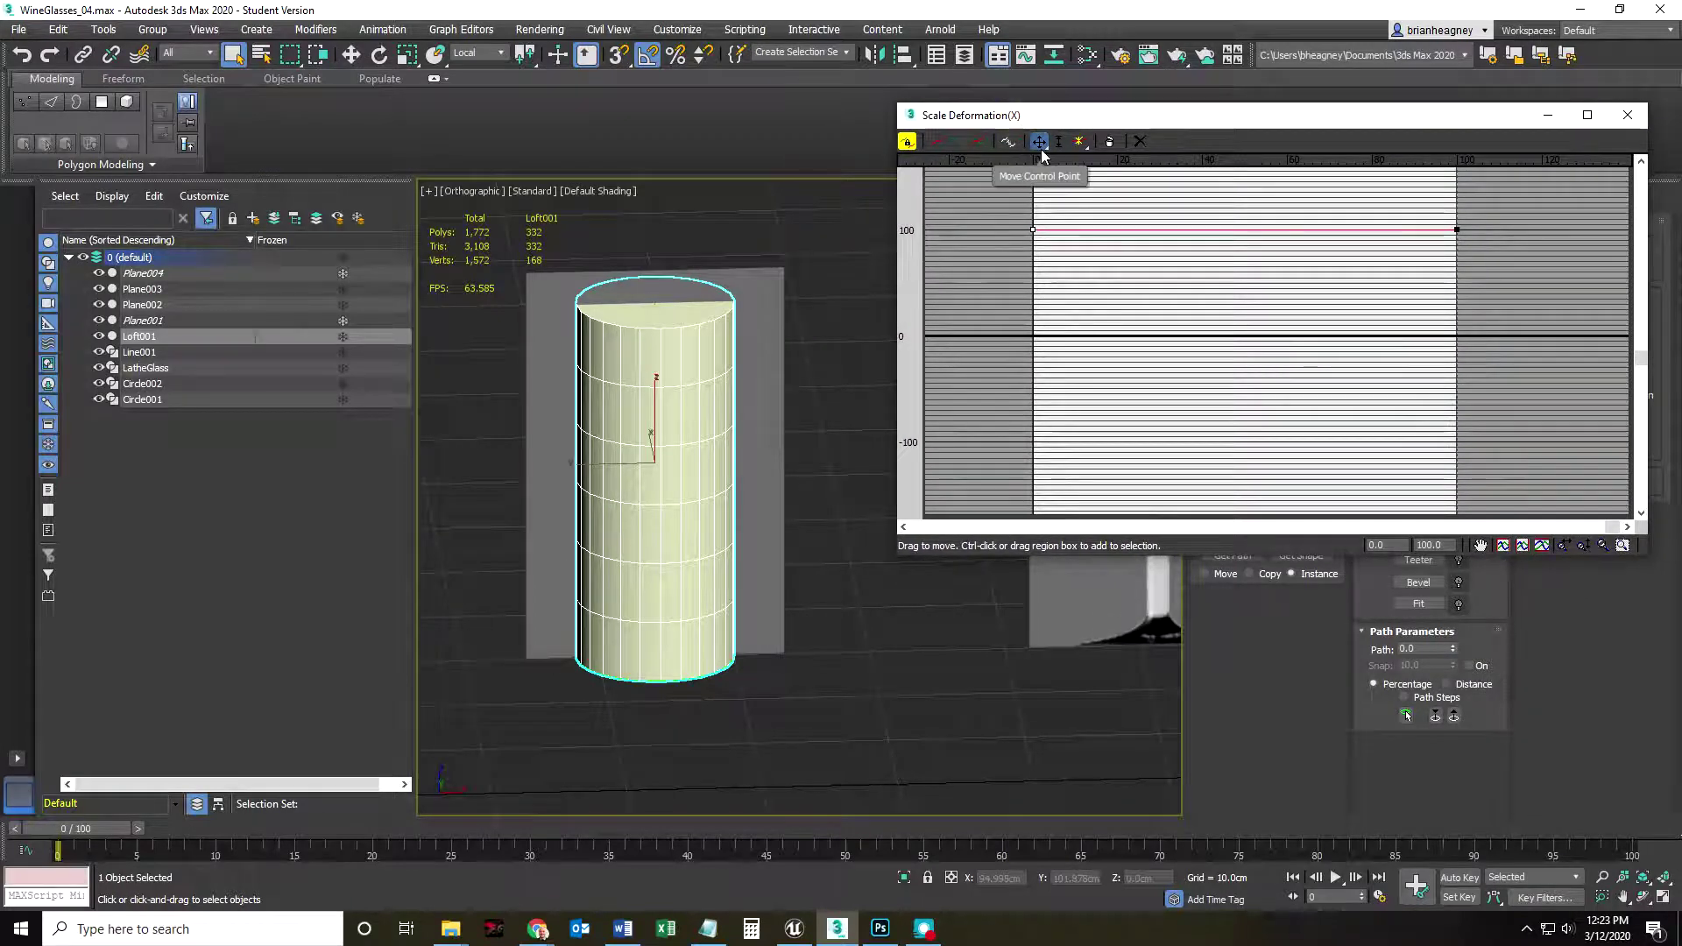
left_click(923, 930)
left_click_drag(1033, 229, 1016, 335)
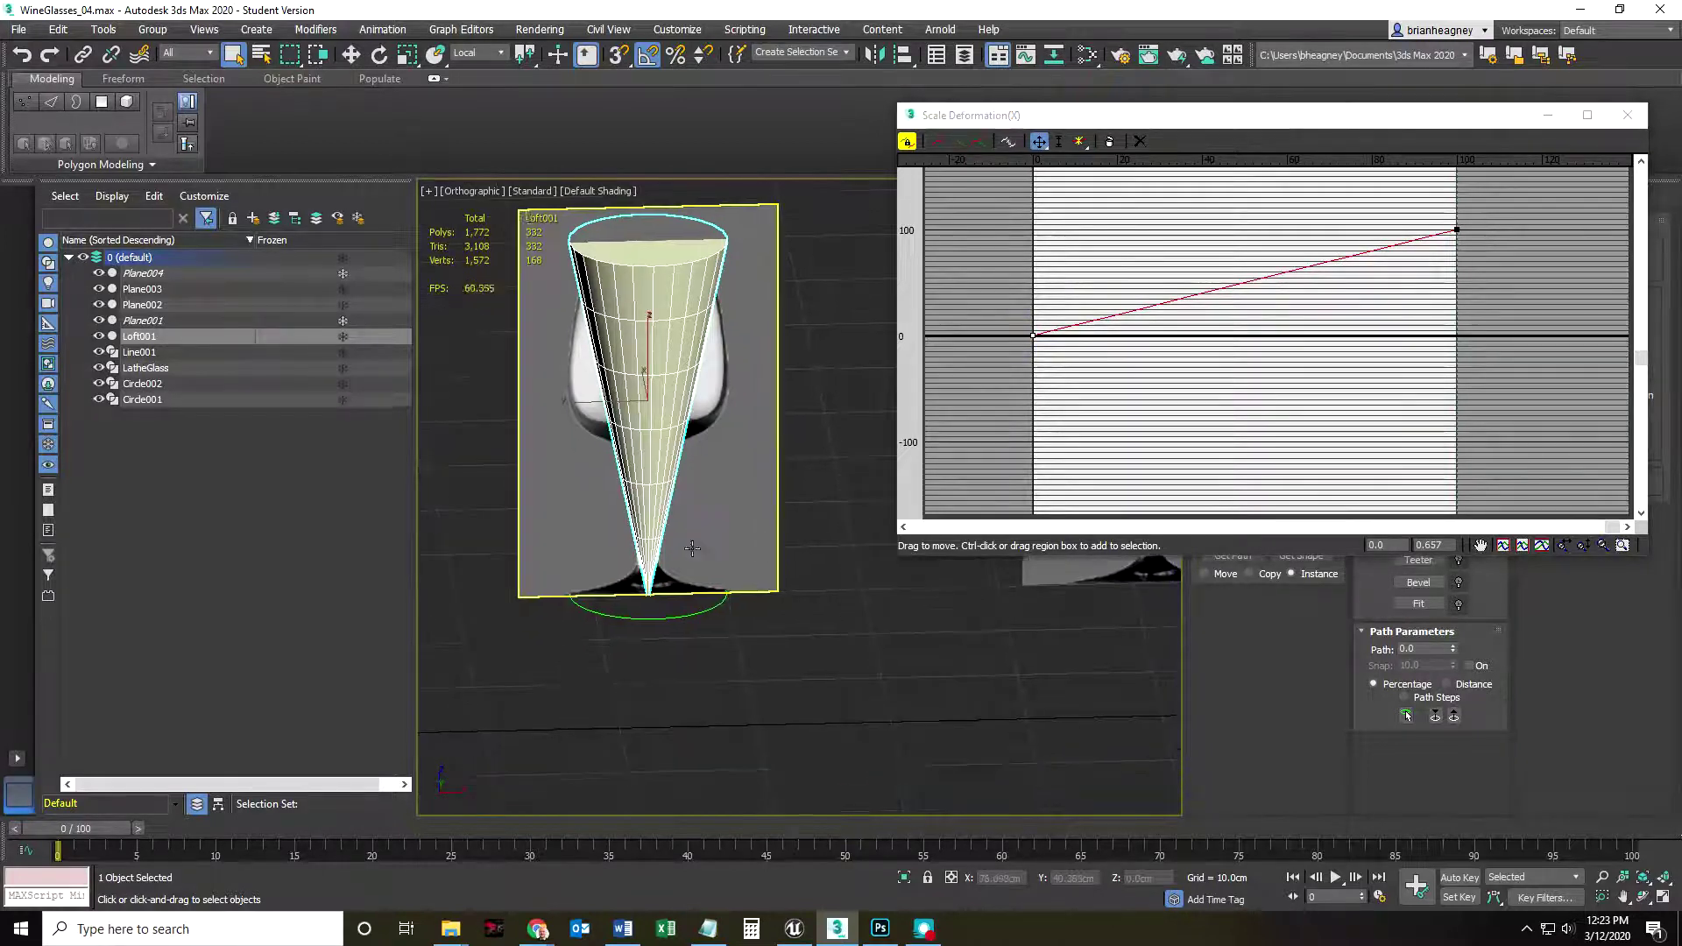
middle_click_drag(729, 669, 631, 521, "alt")
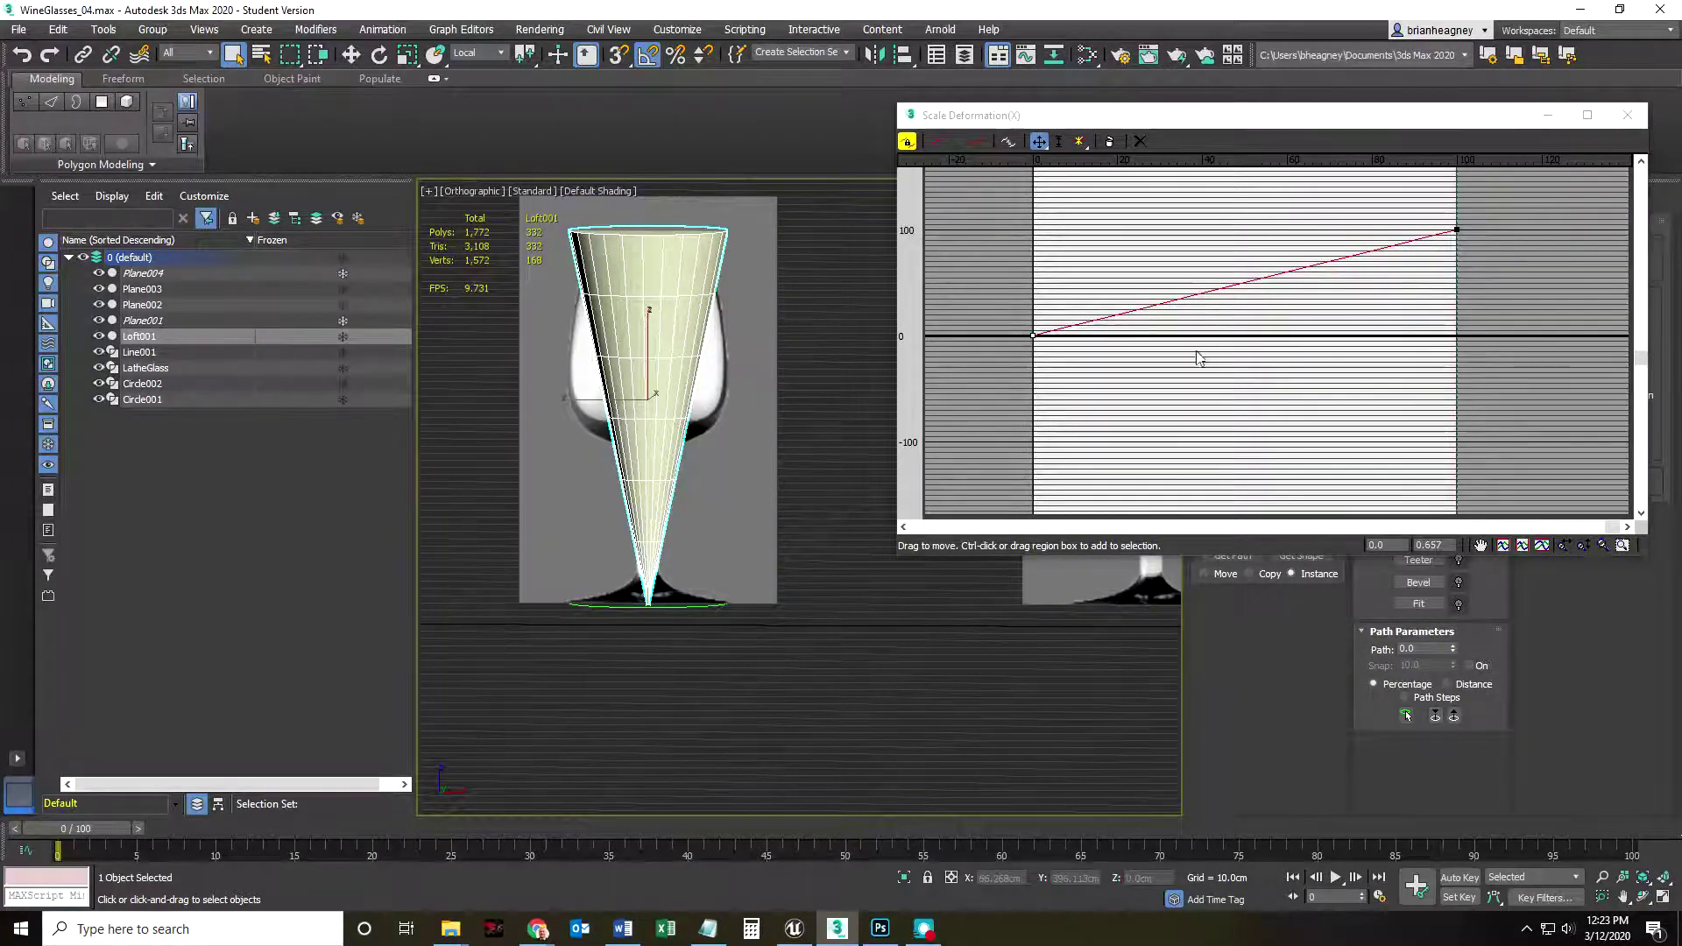
- Raise the scale curve's start control point again and set its value to exactly 100
left_click_drag(1035, 335, 1014, 231)
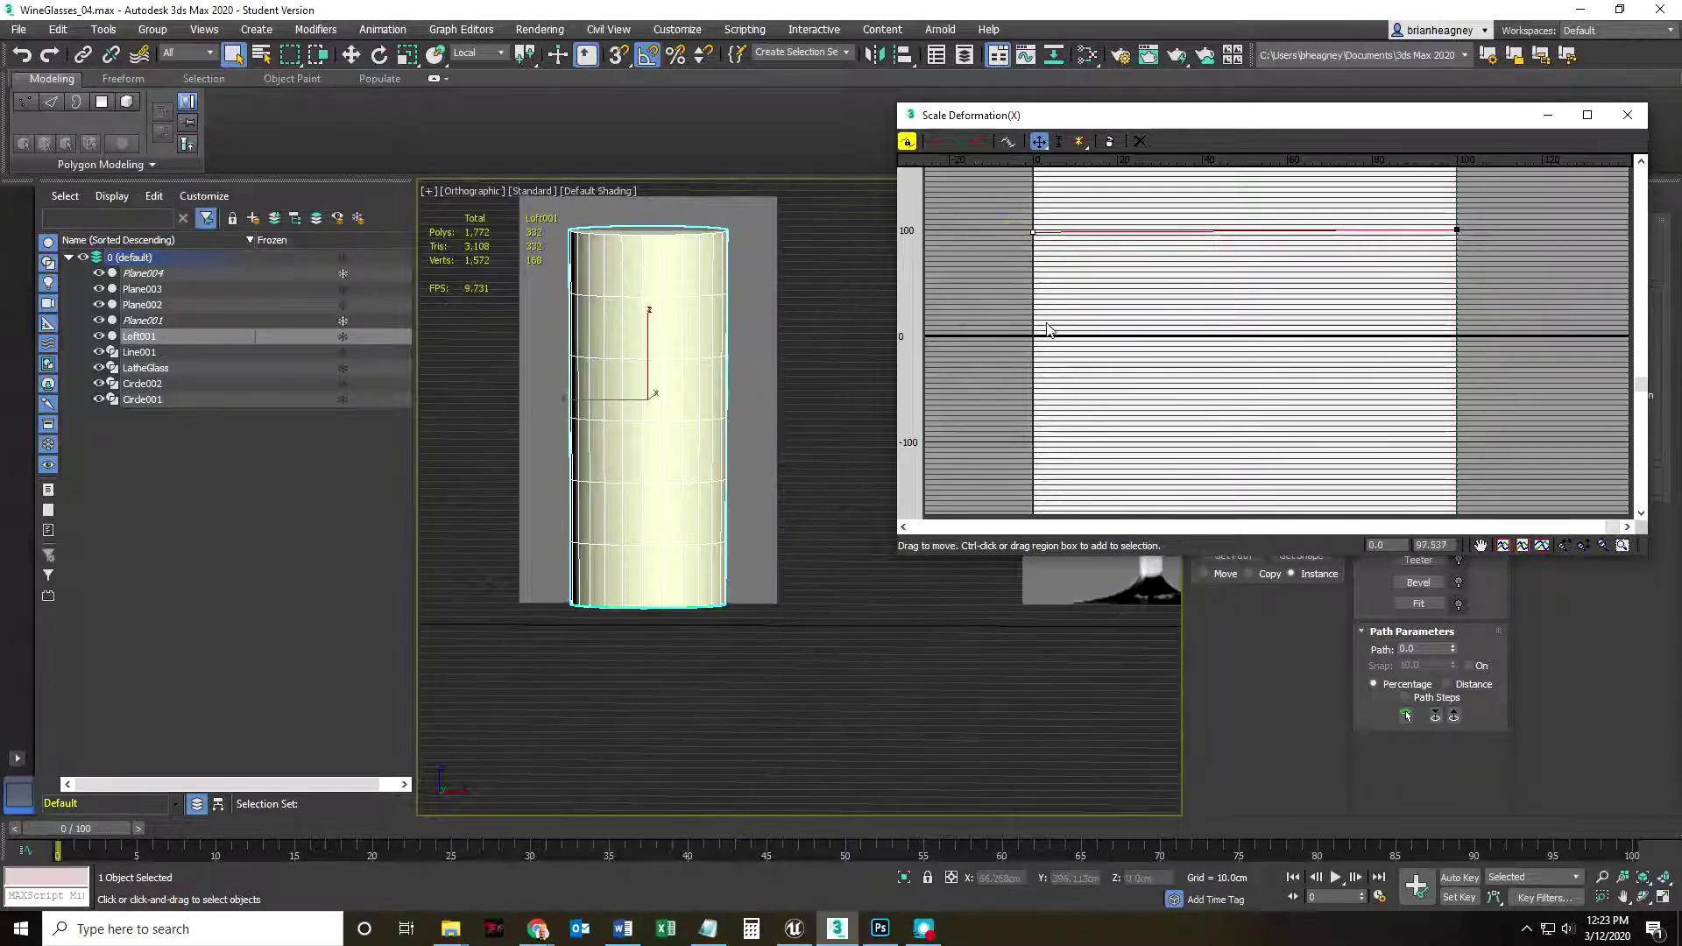
left_click(1016, 226)
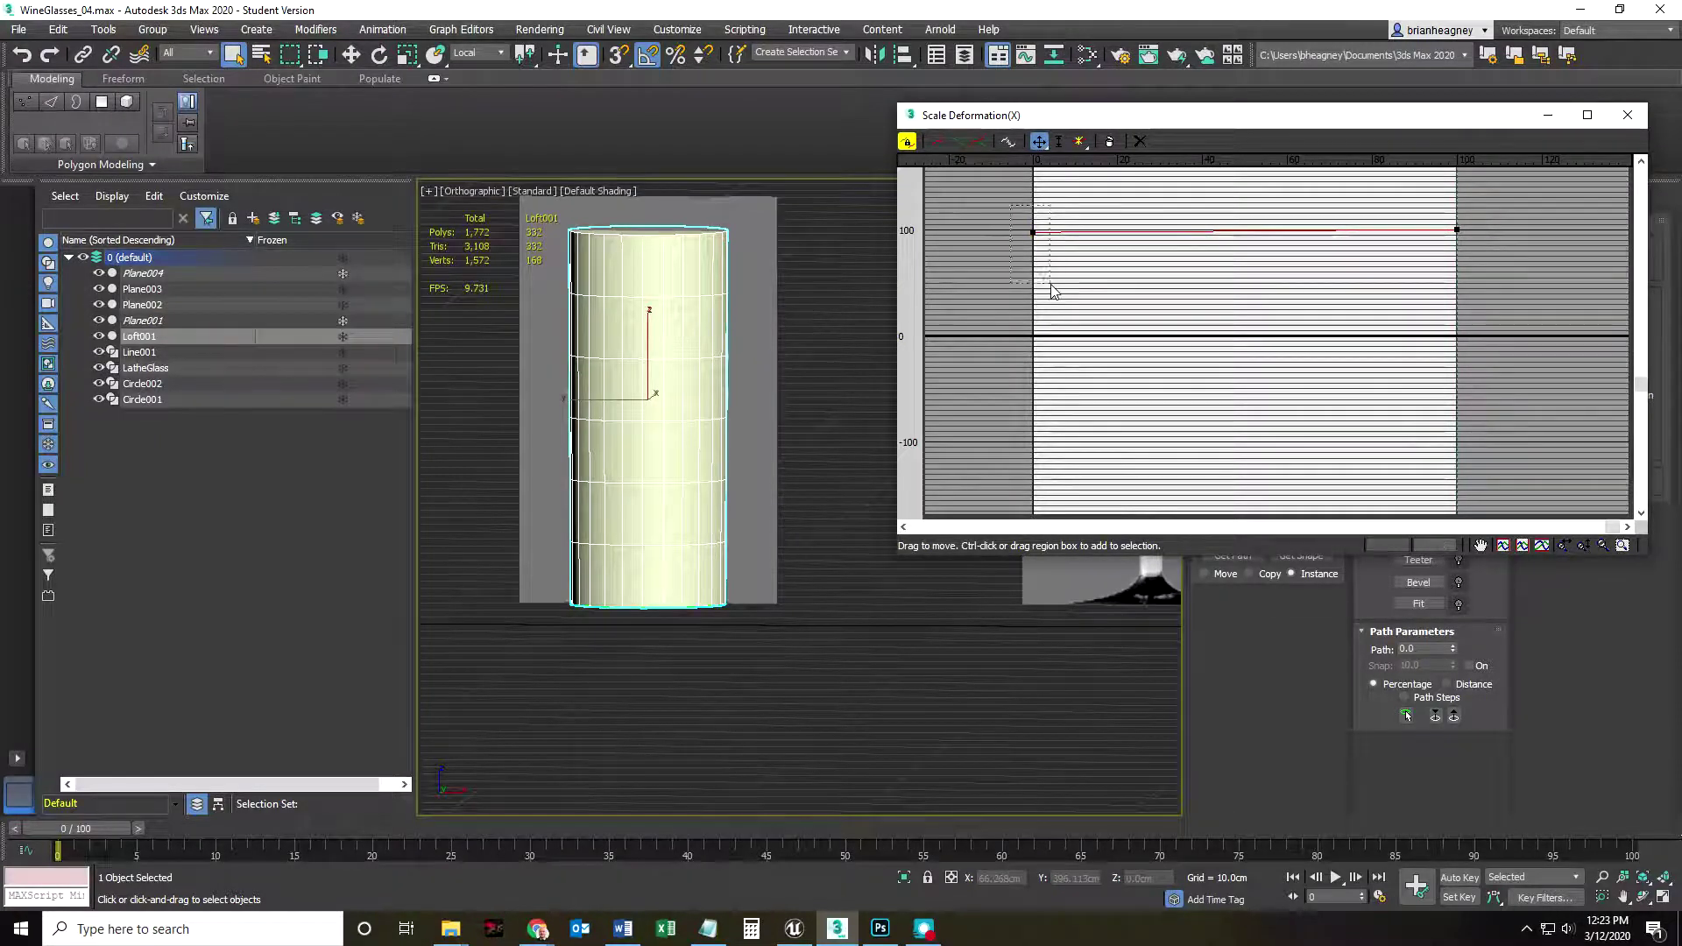
double_click(1426, 544)
left_click_drag(1253, 125, 1100, 108)
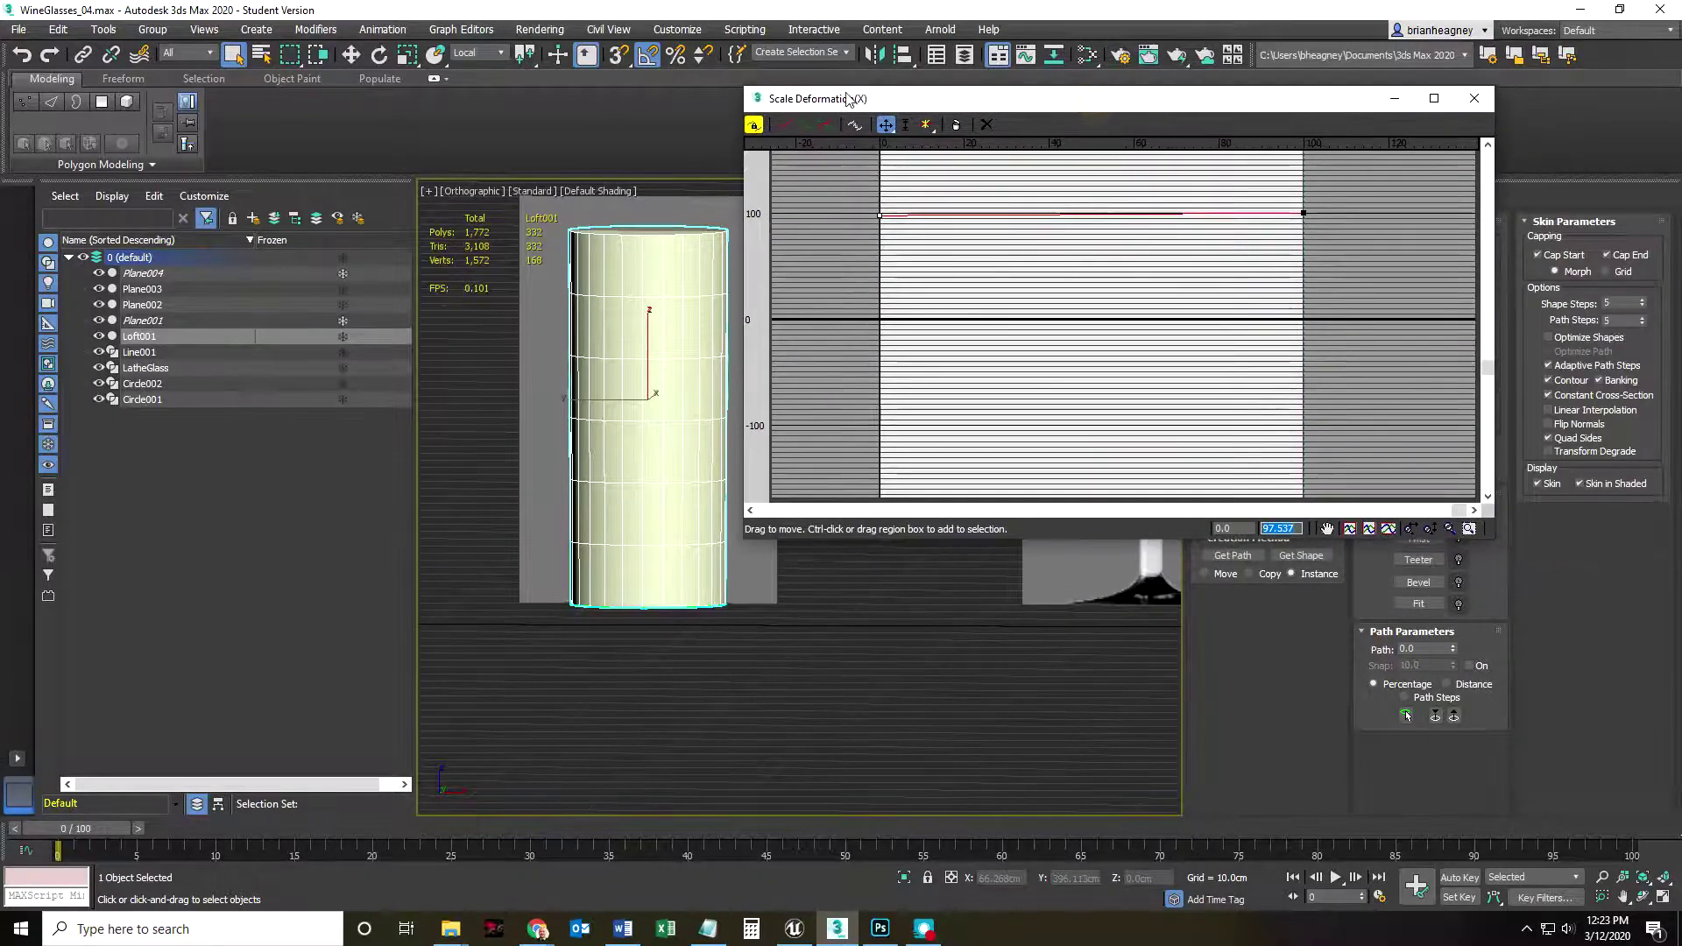
type("100")
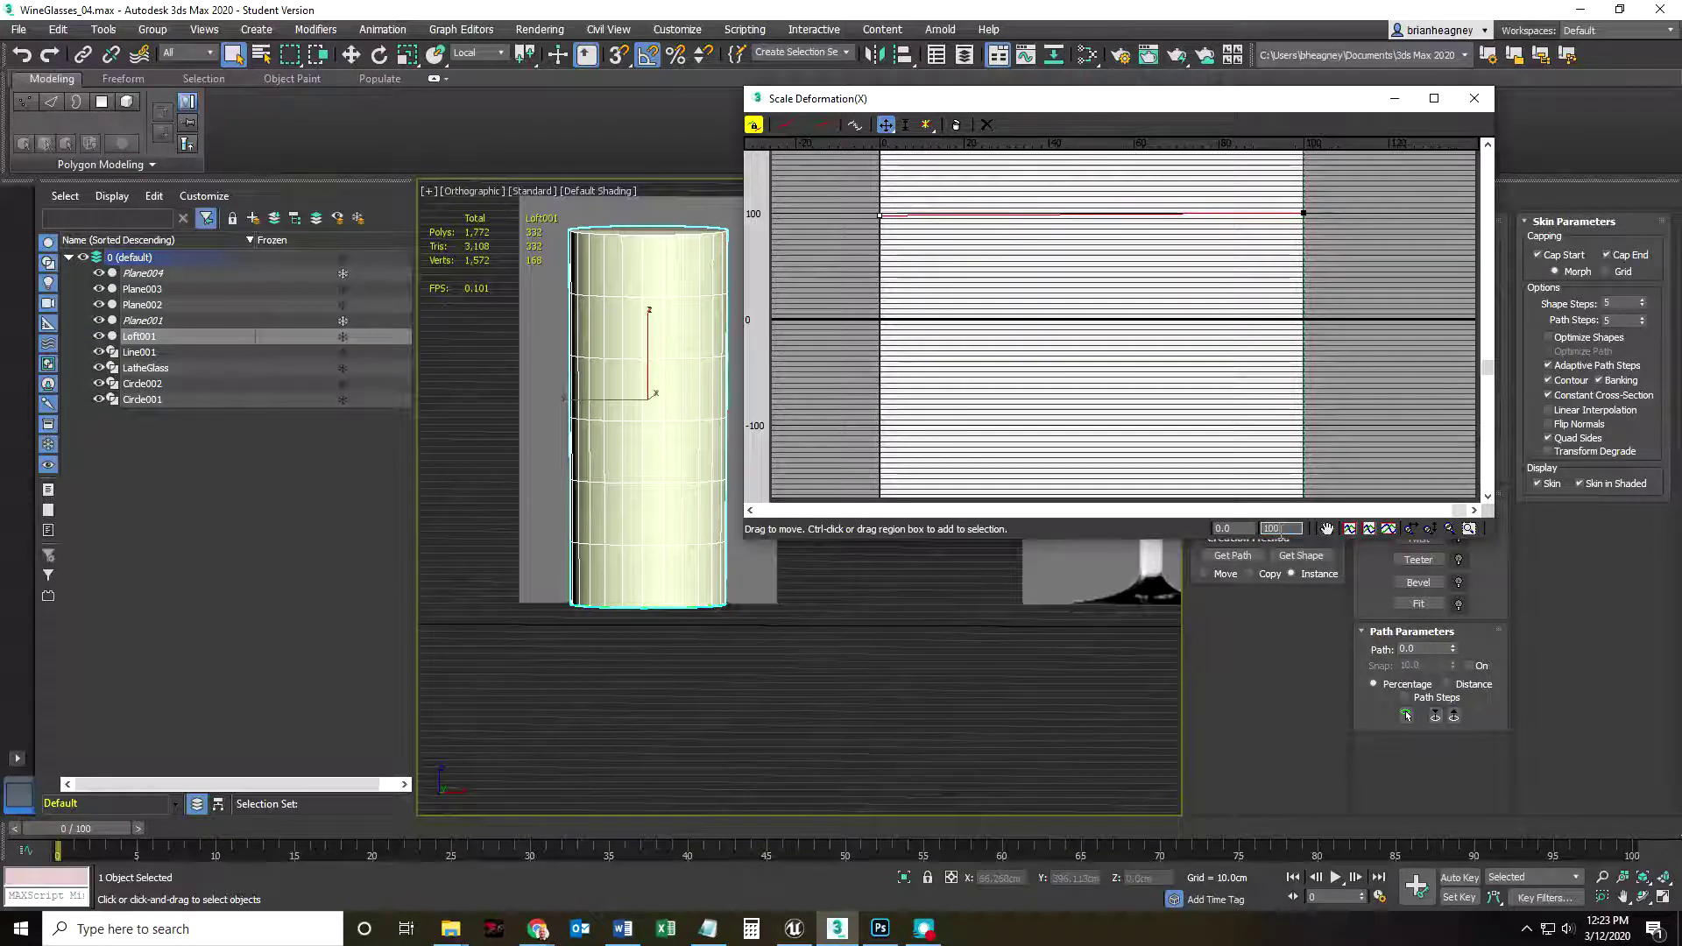
key("Return")
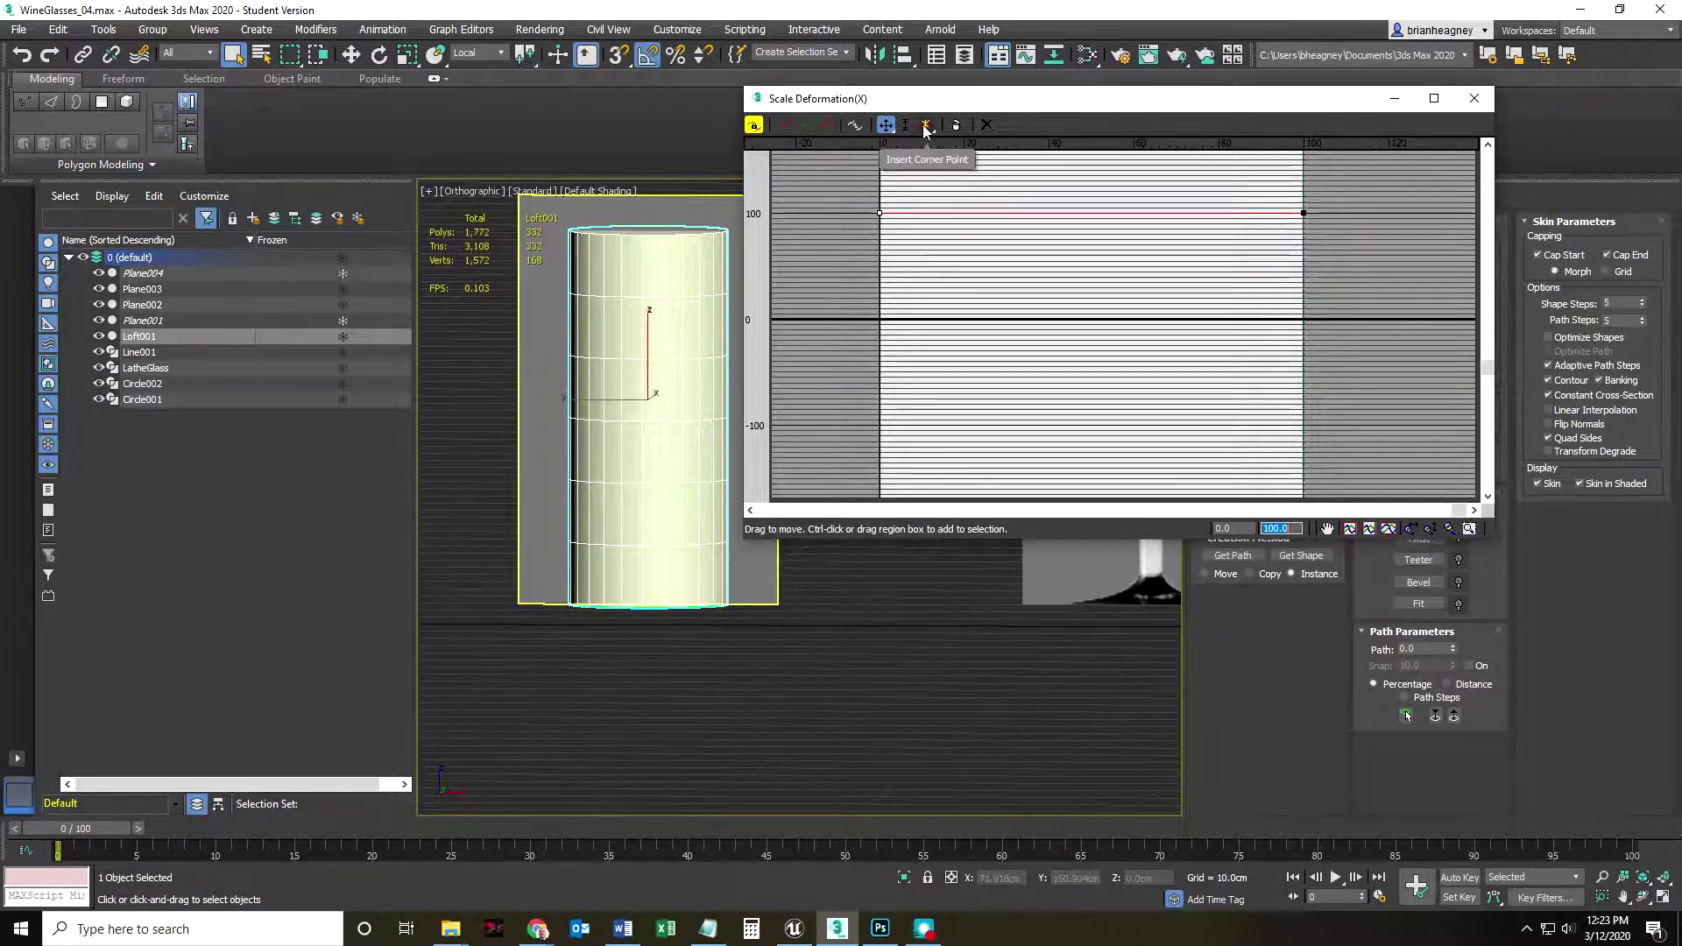
- Lower the scale curve's end control point to about 59, and set its value back to exactly 100
left_click(1304, 213)
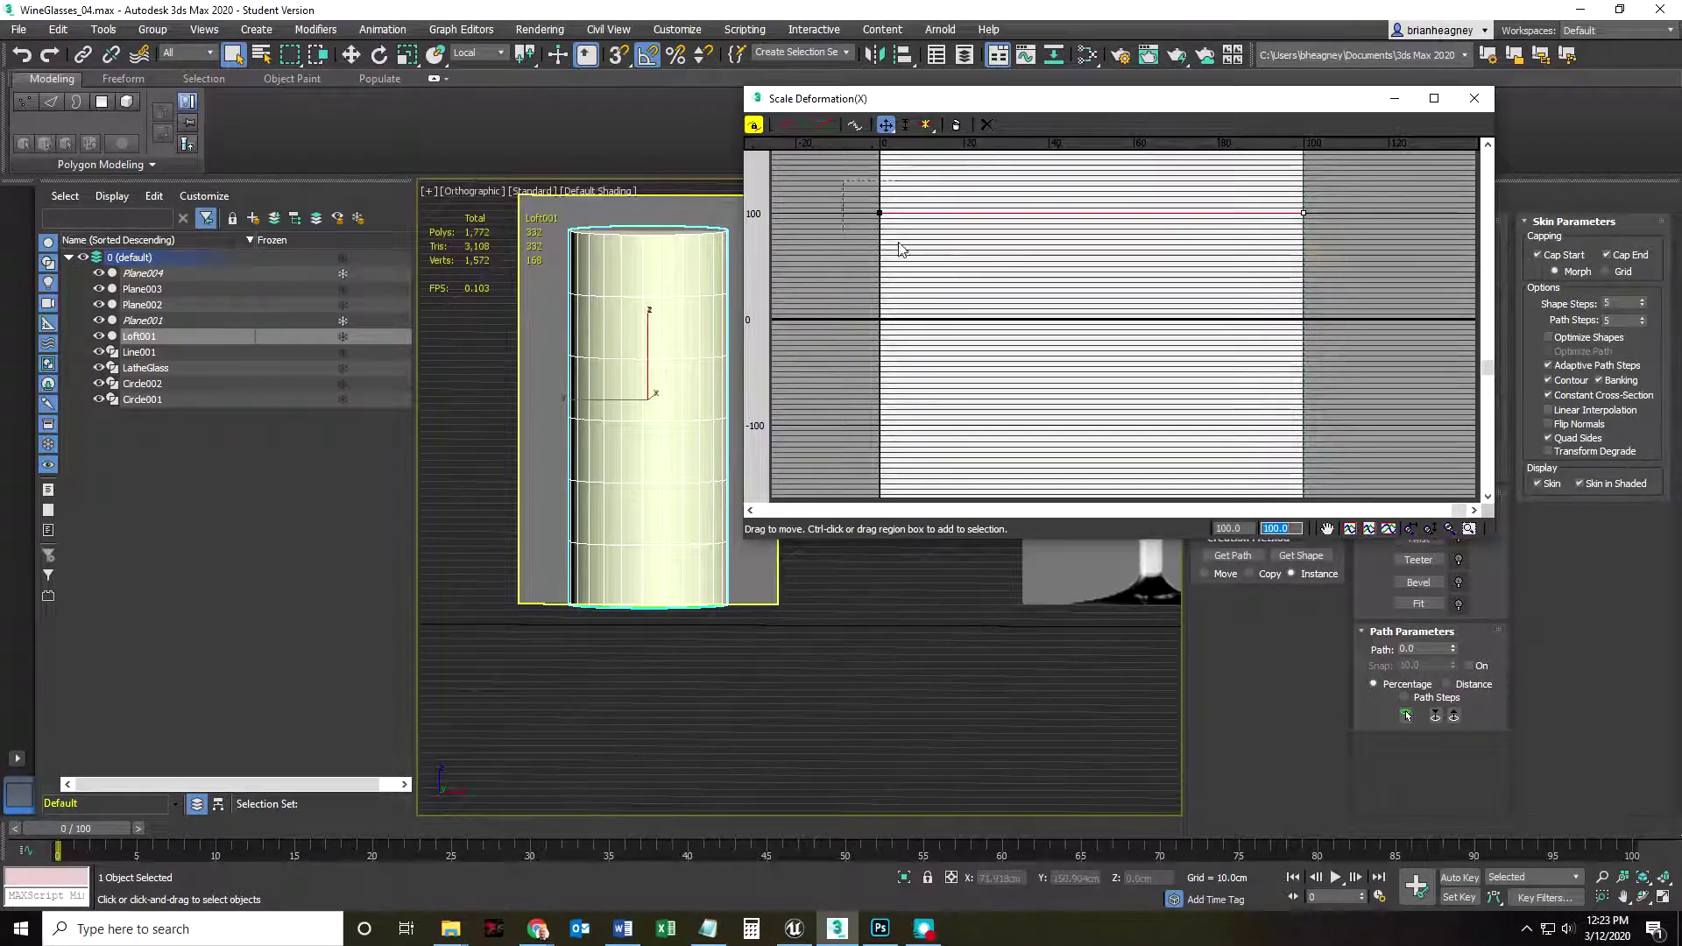
left_click(1304, 212)
left_click_drag(1304, 212, 1303, 257)
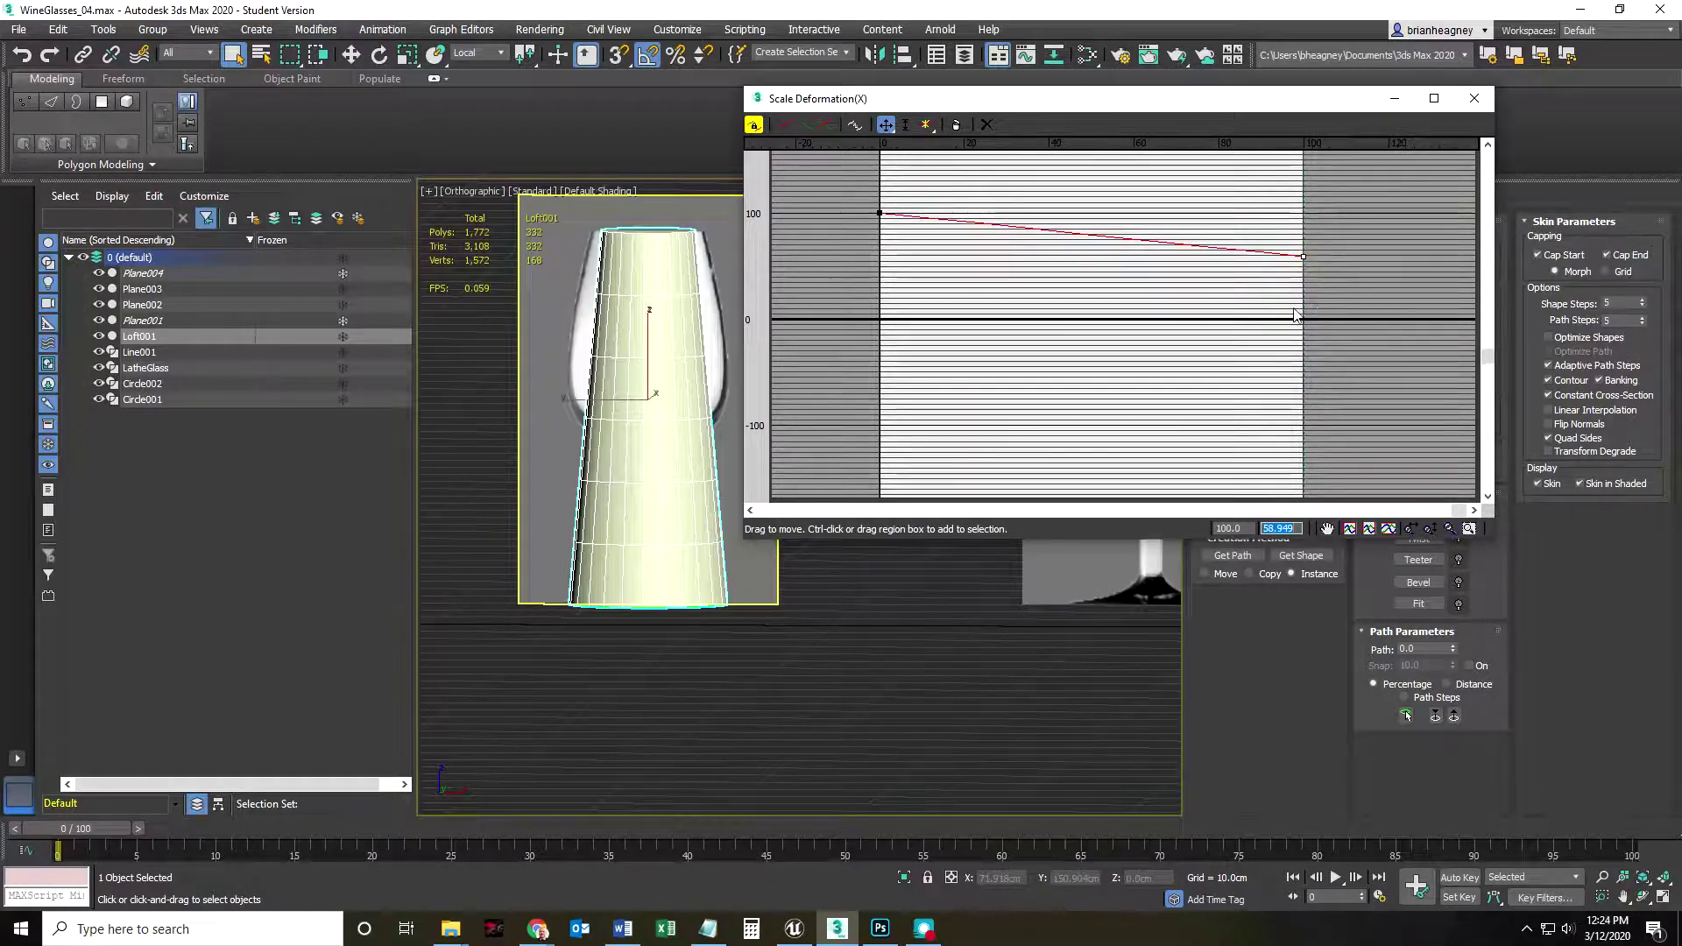
double_click(1281, 527)
type("100")
key("Return")
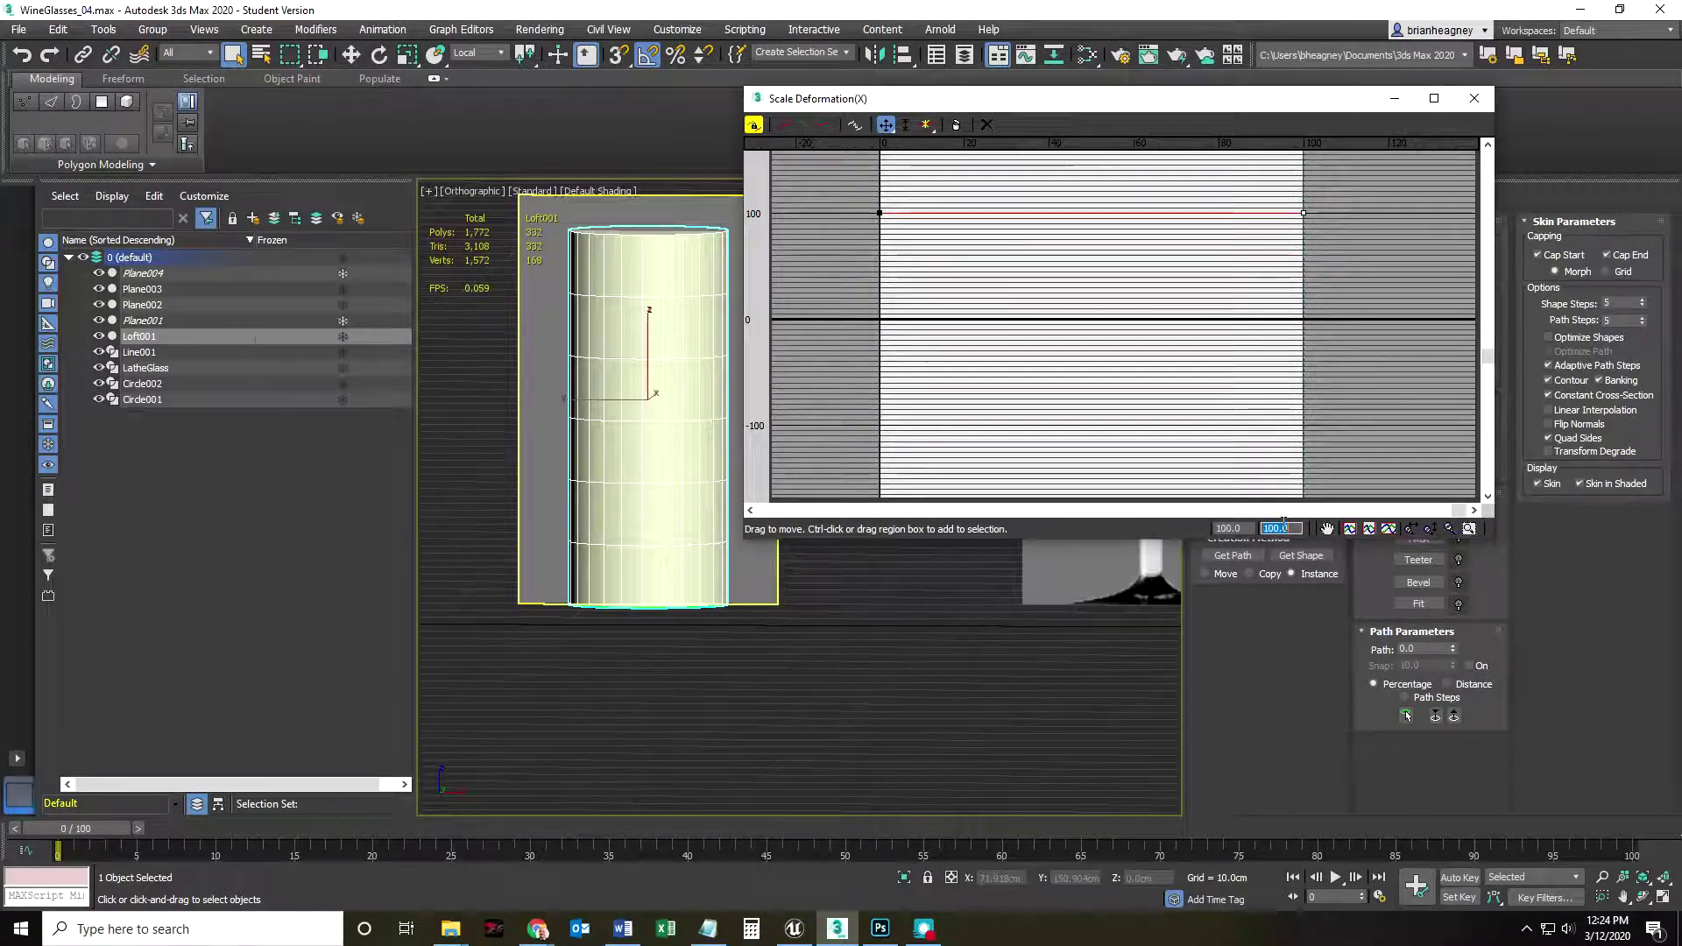
- Insert a corner point at about 2.7 along the scale curve and inspect the added segments at the cylinder's base
left_click(928, 128)
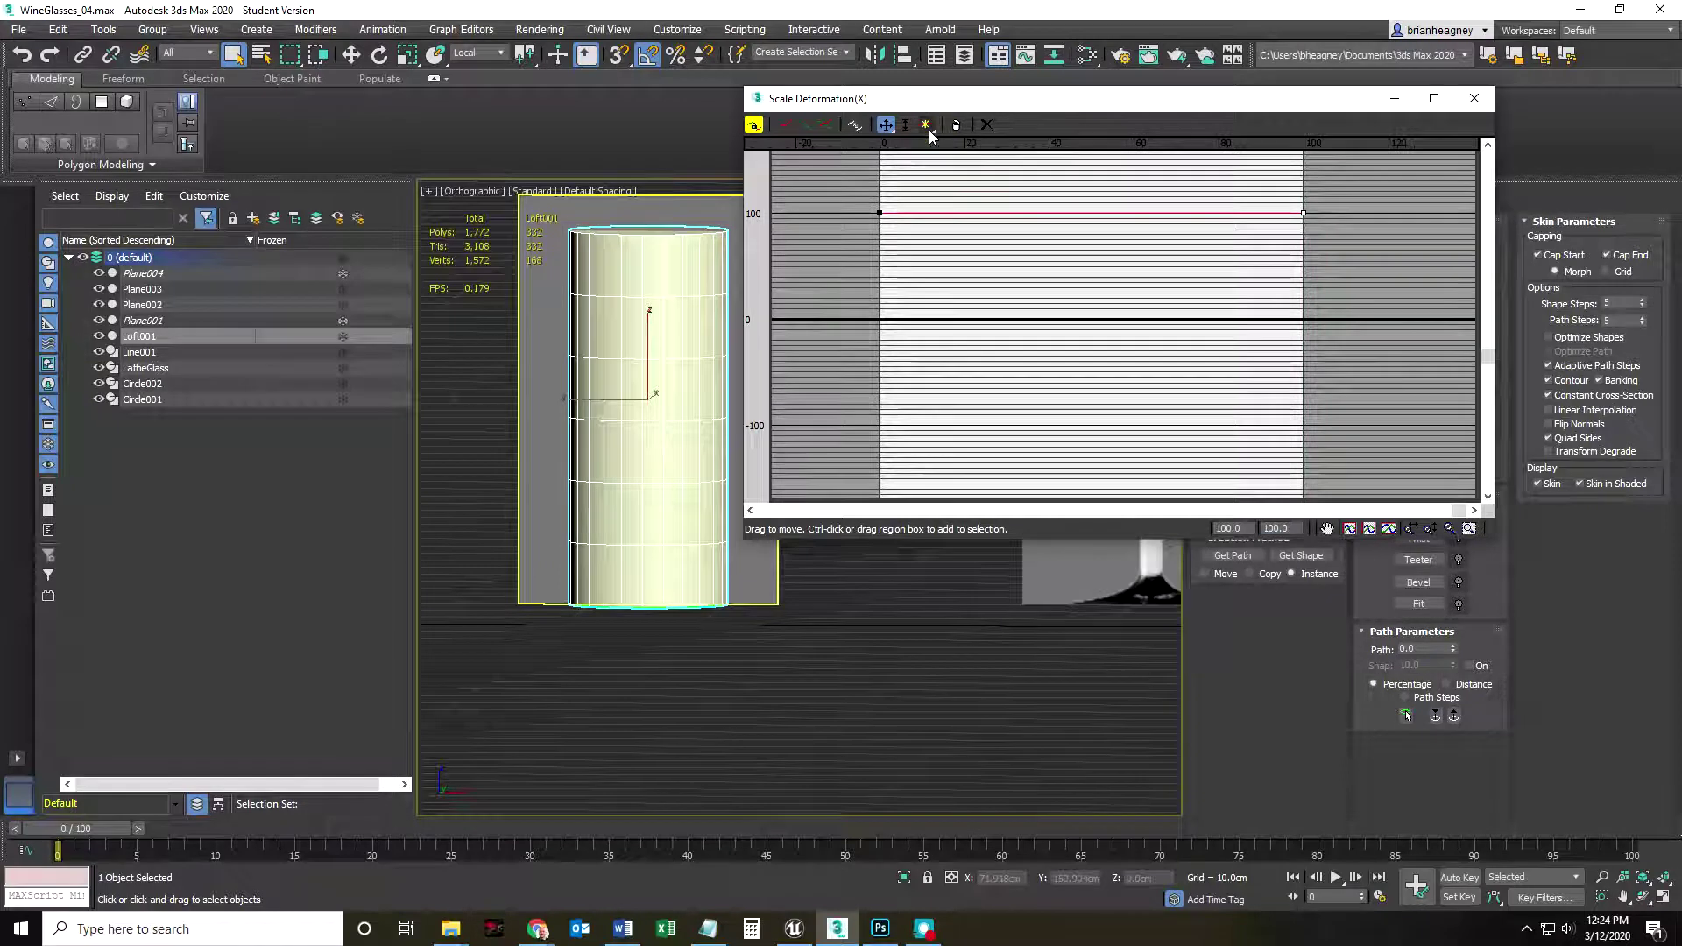
left_click(929, 127)
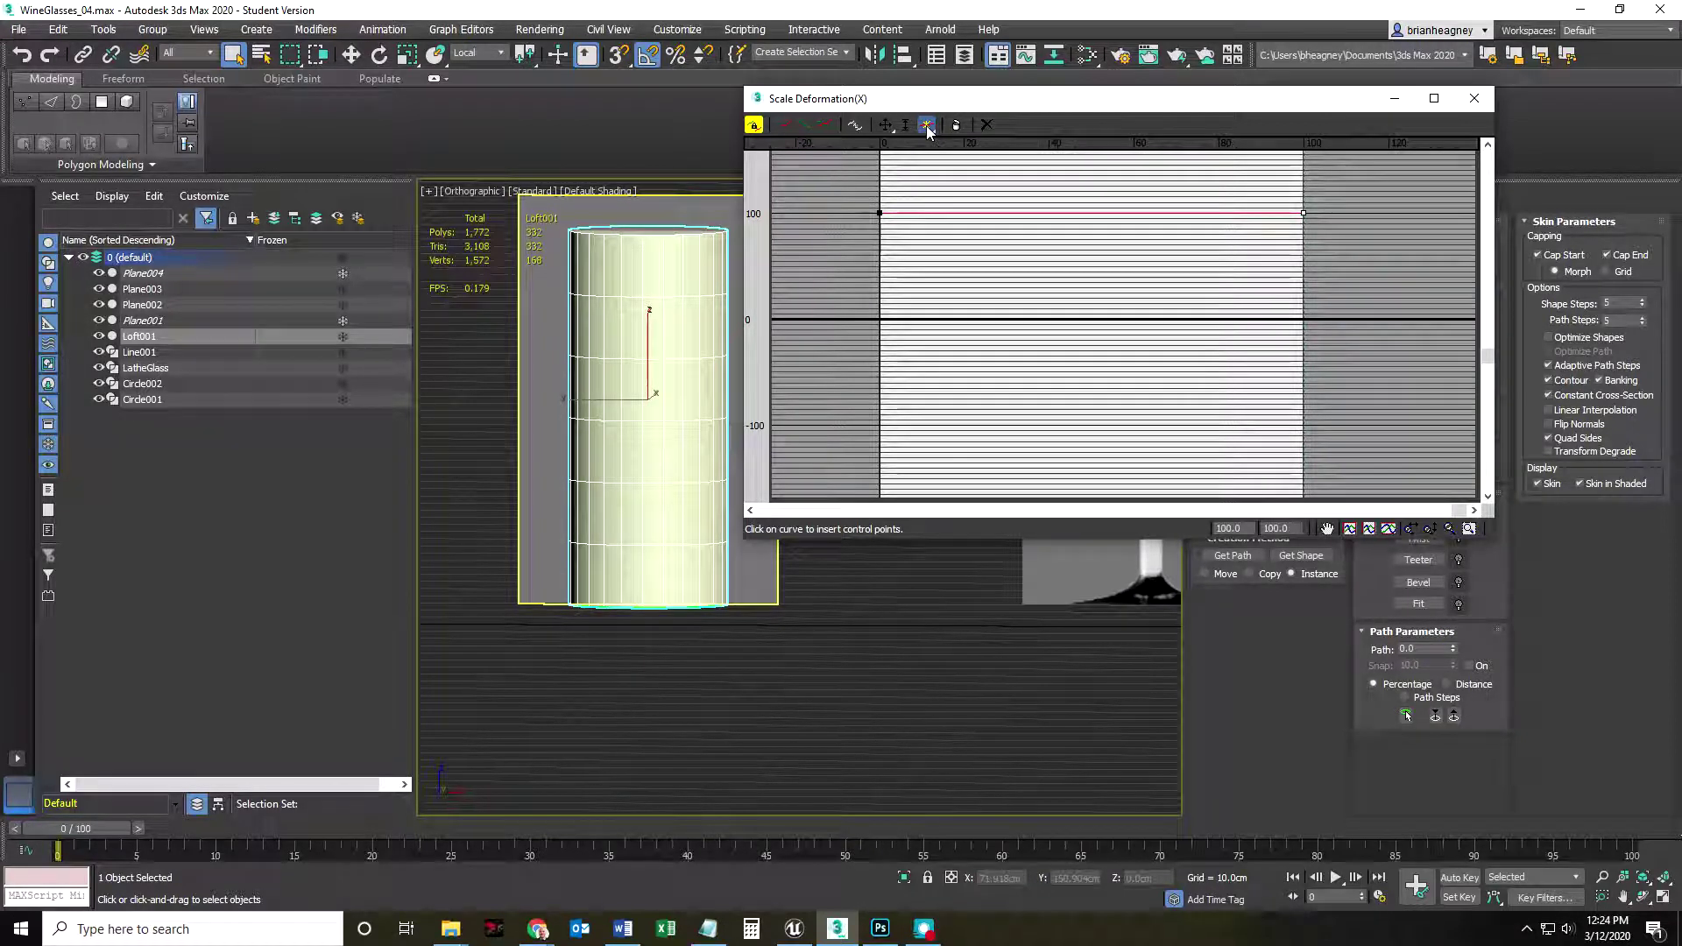
left_click(928, 128)
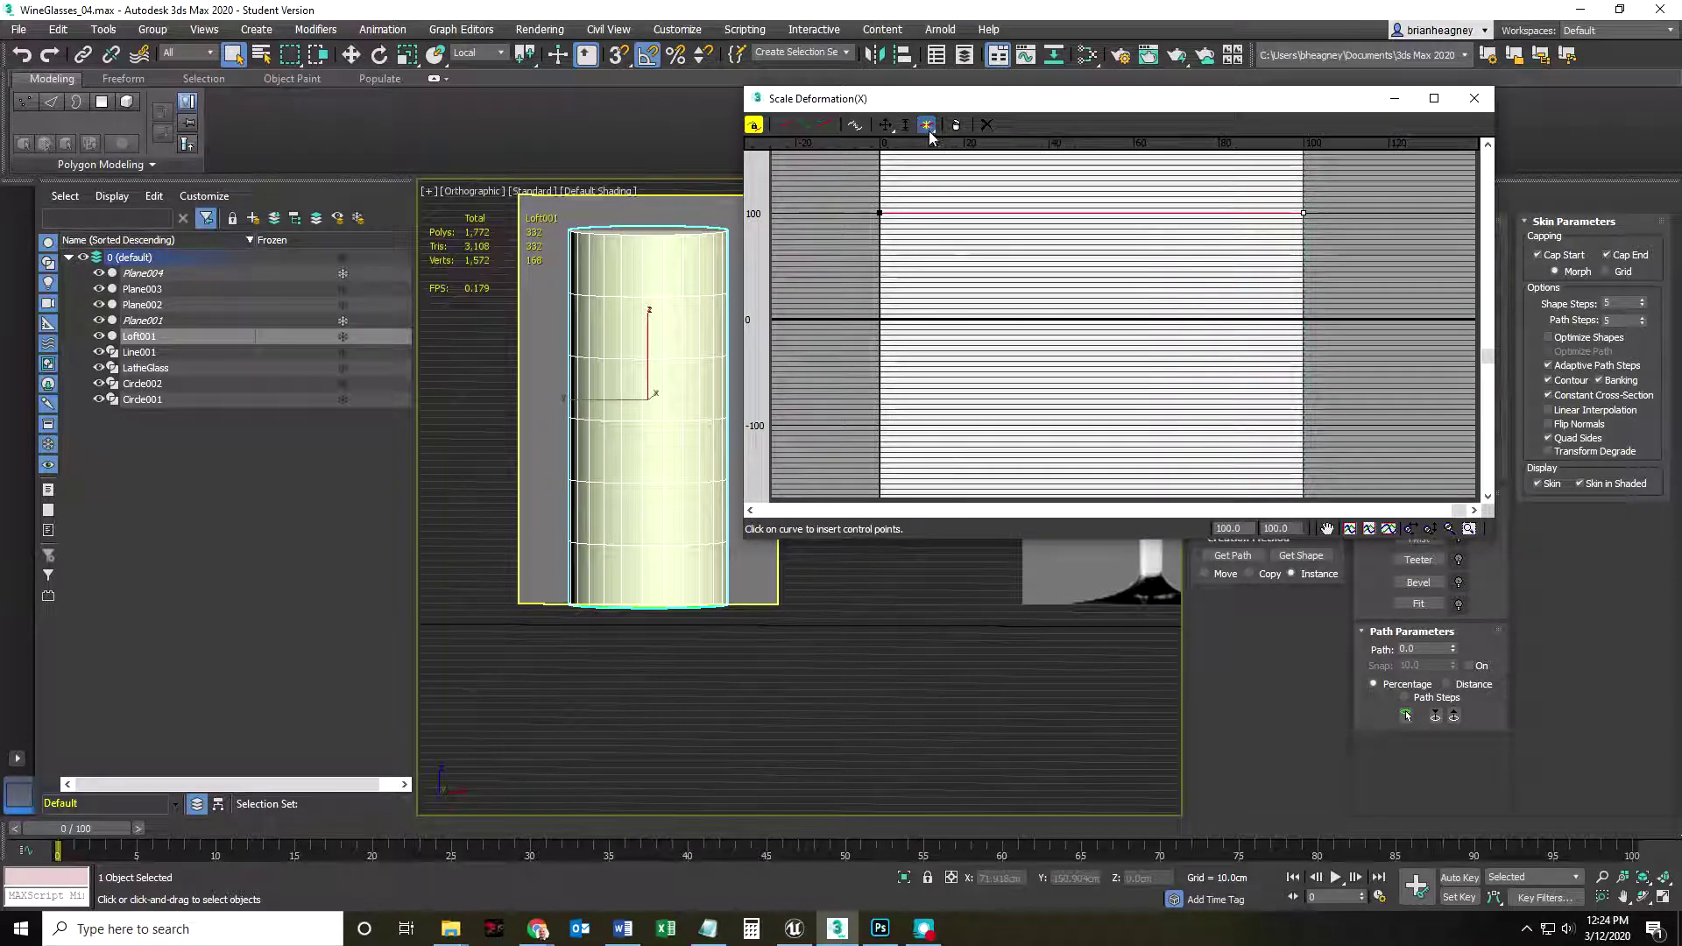
left_click(890, 213)
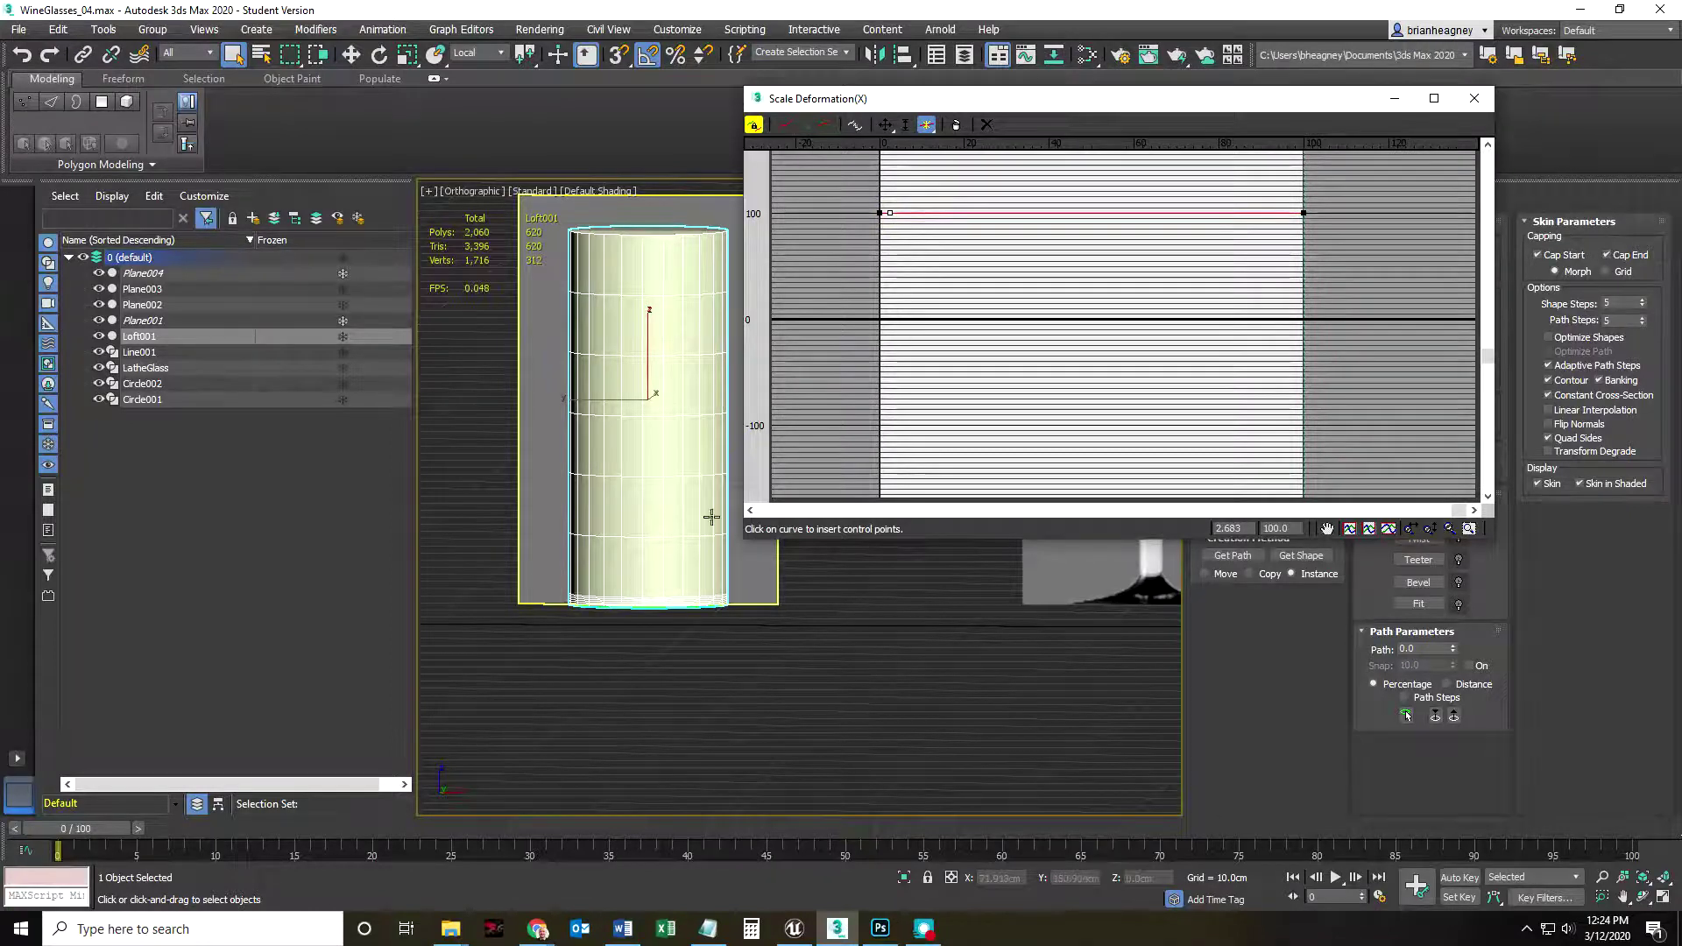
scroll(613, 622, "up", 5)
scroll(618, 614, "up", 4)
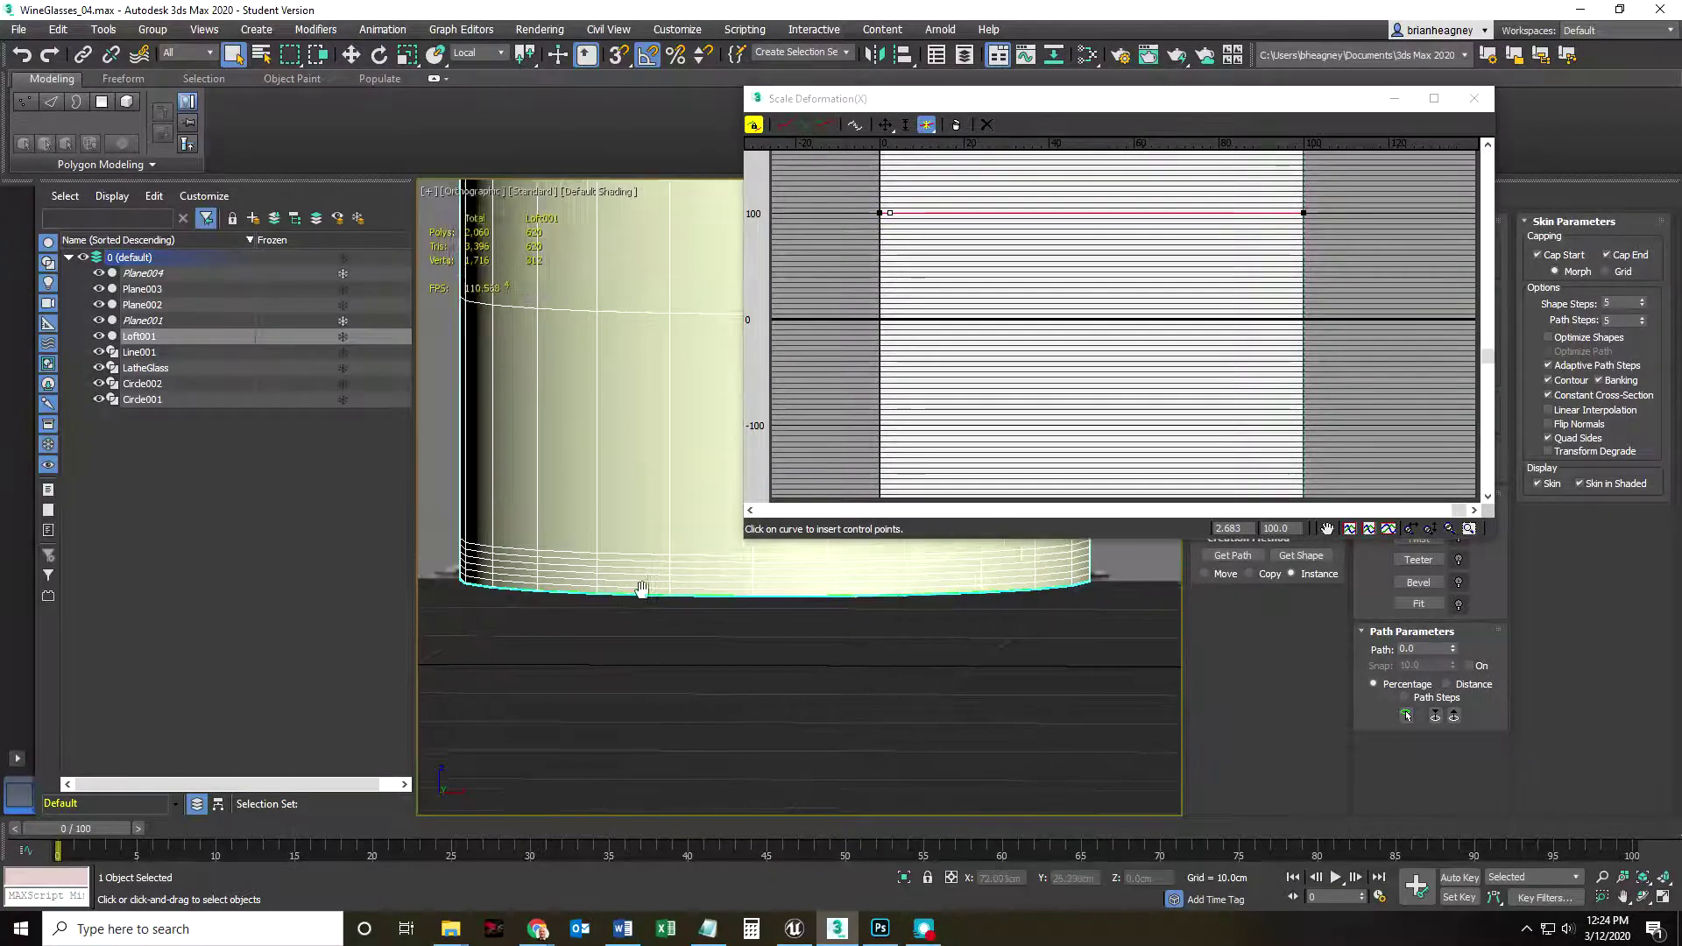
scroll(624, 598, "down", 3)
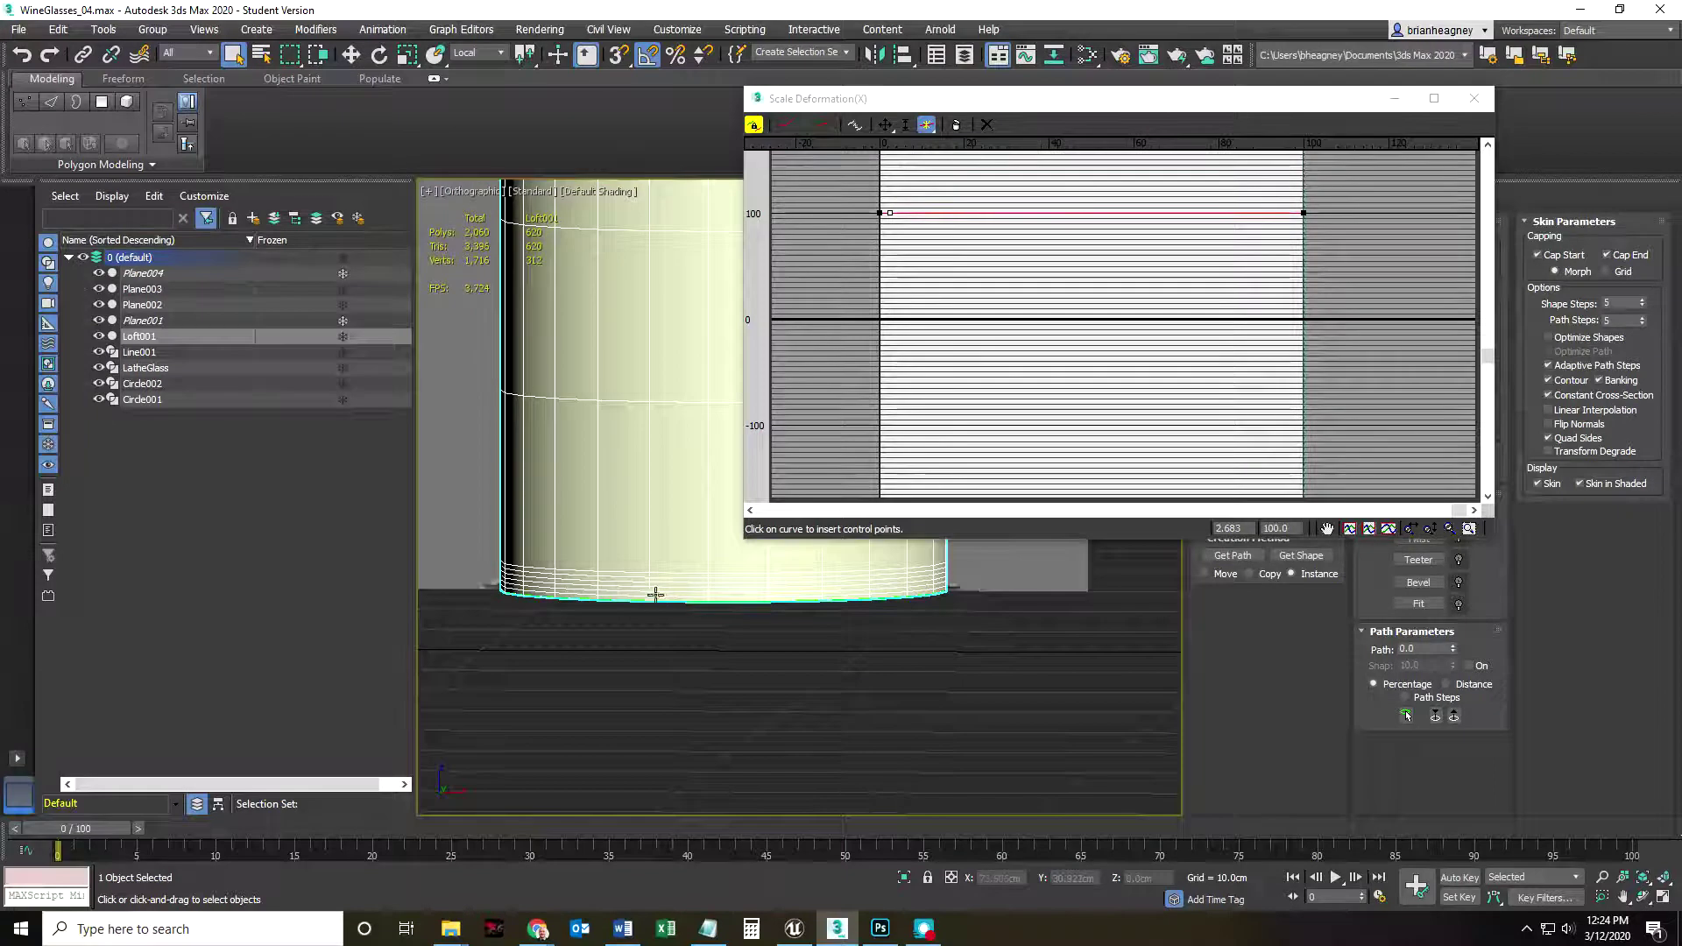
scroll(664, 603, "up", 2)
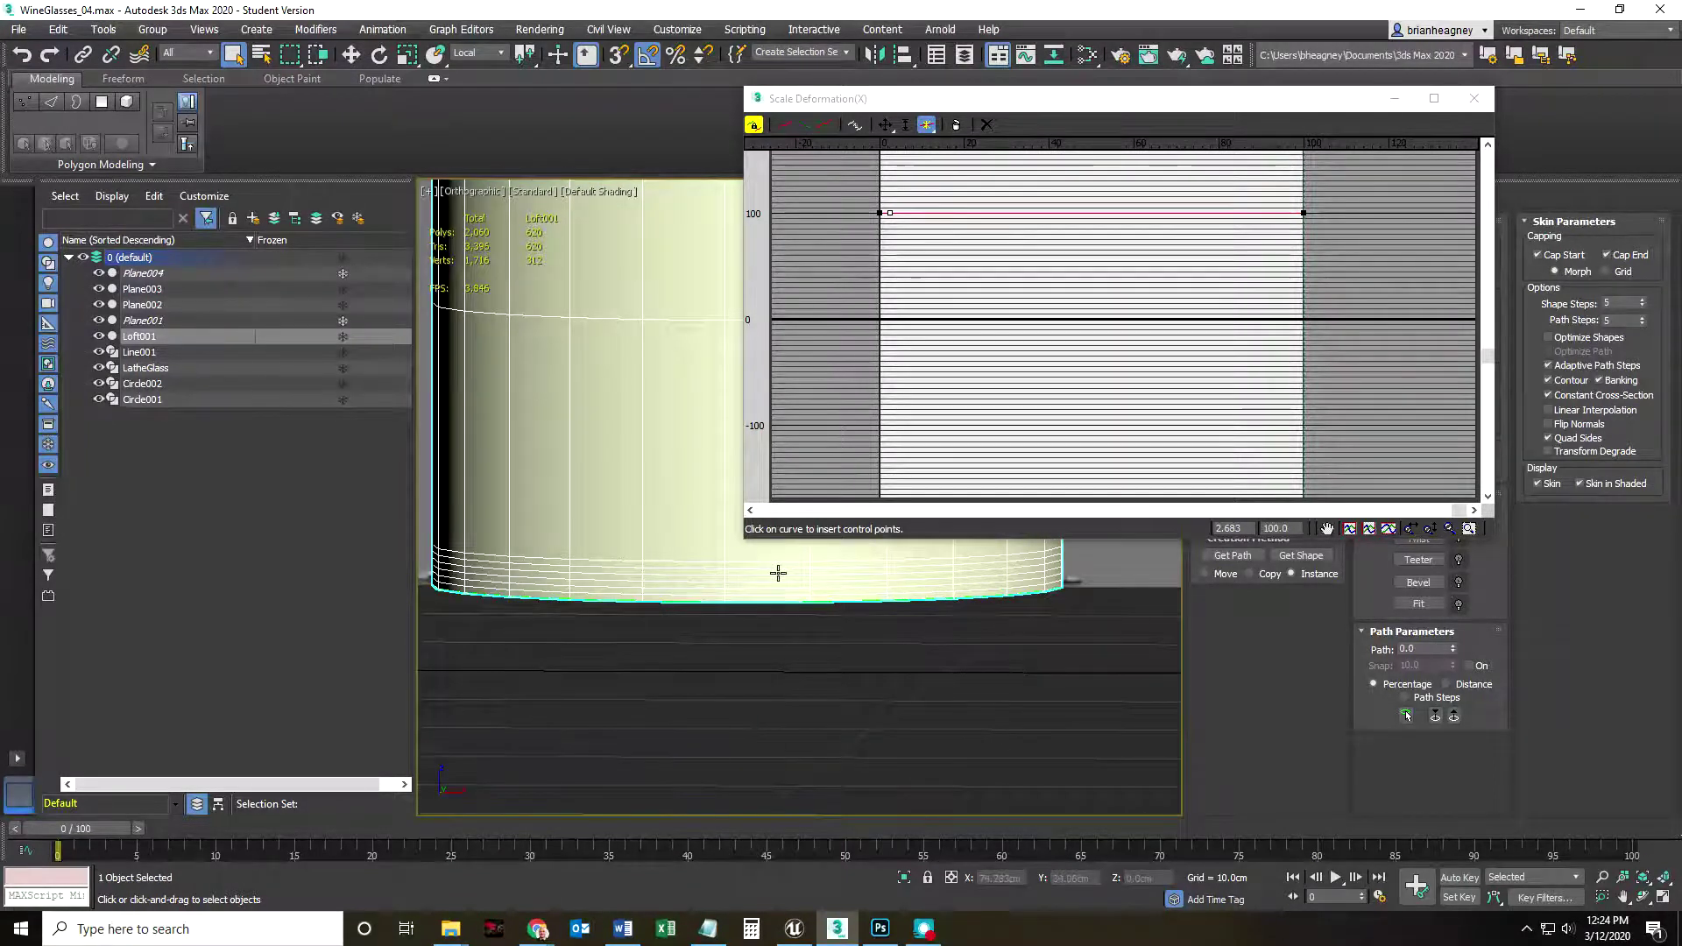
scroll(636, 584, "down", 2)
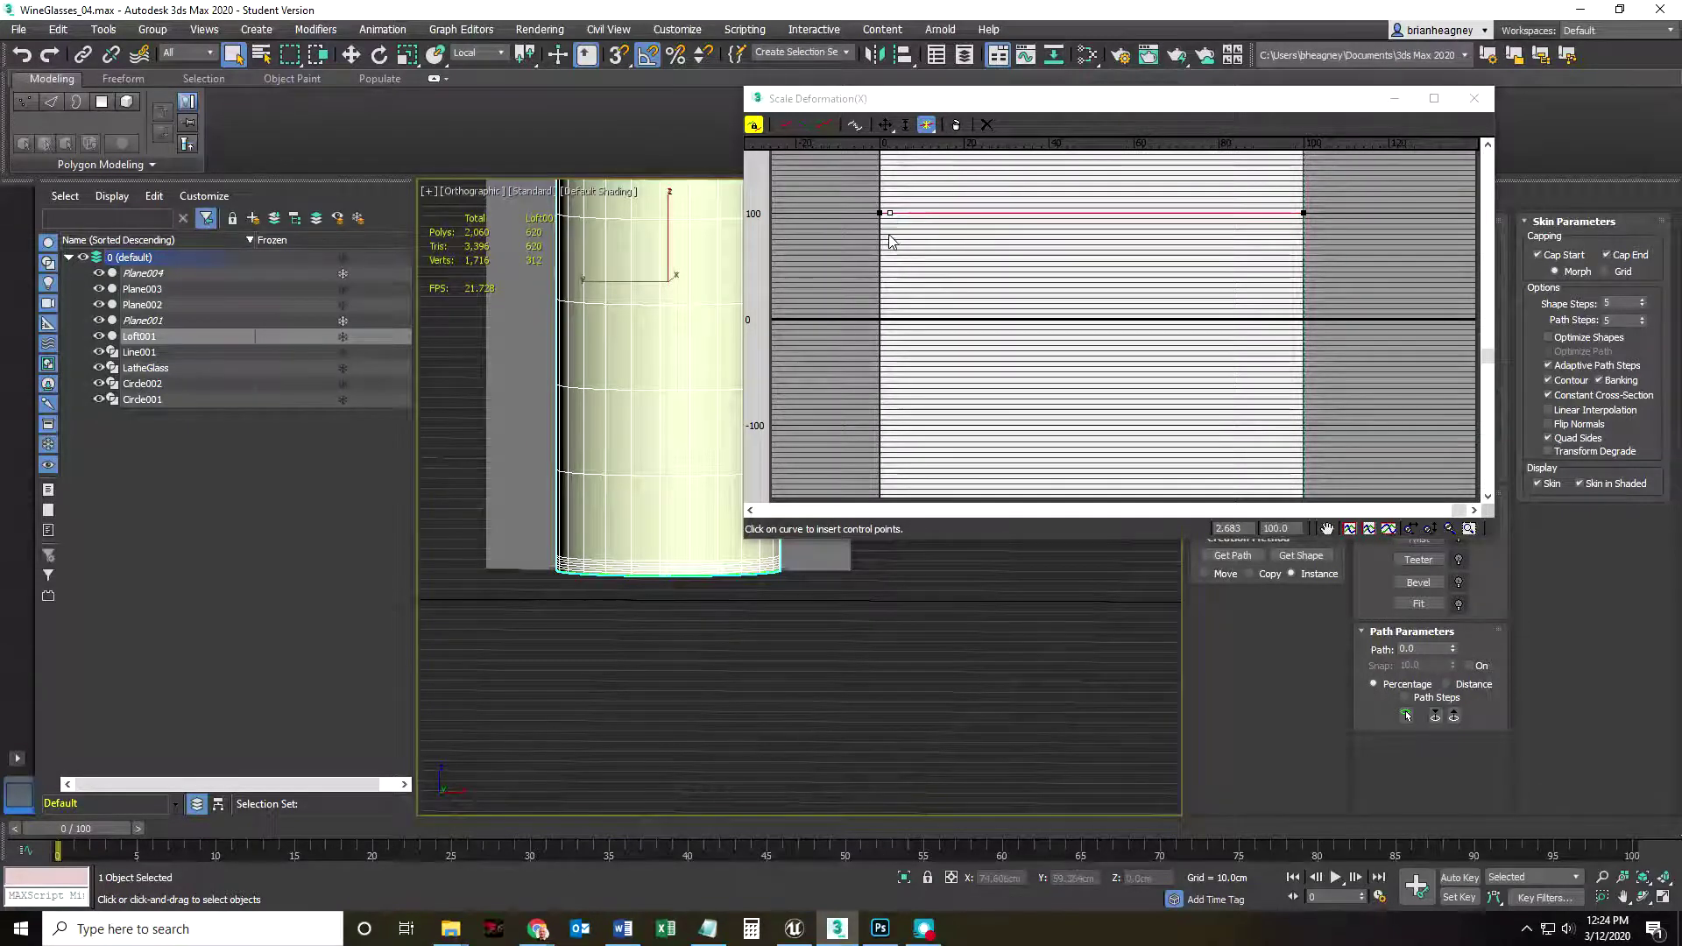
- Insert a second corner point at about 5 along the scale curve and lower it to about 24 to narrow the loft above the foot
left_click_drag(929, 98, 906, 89)
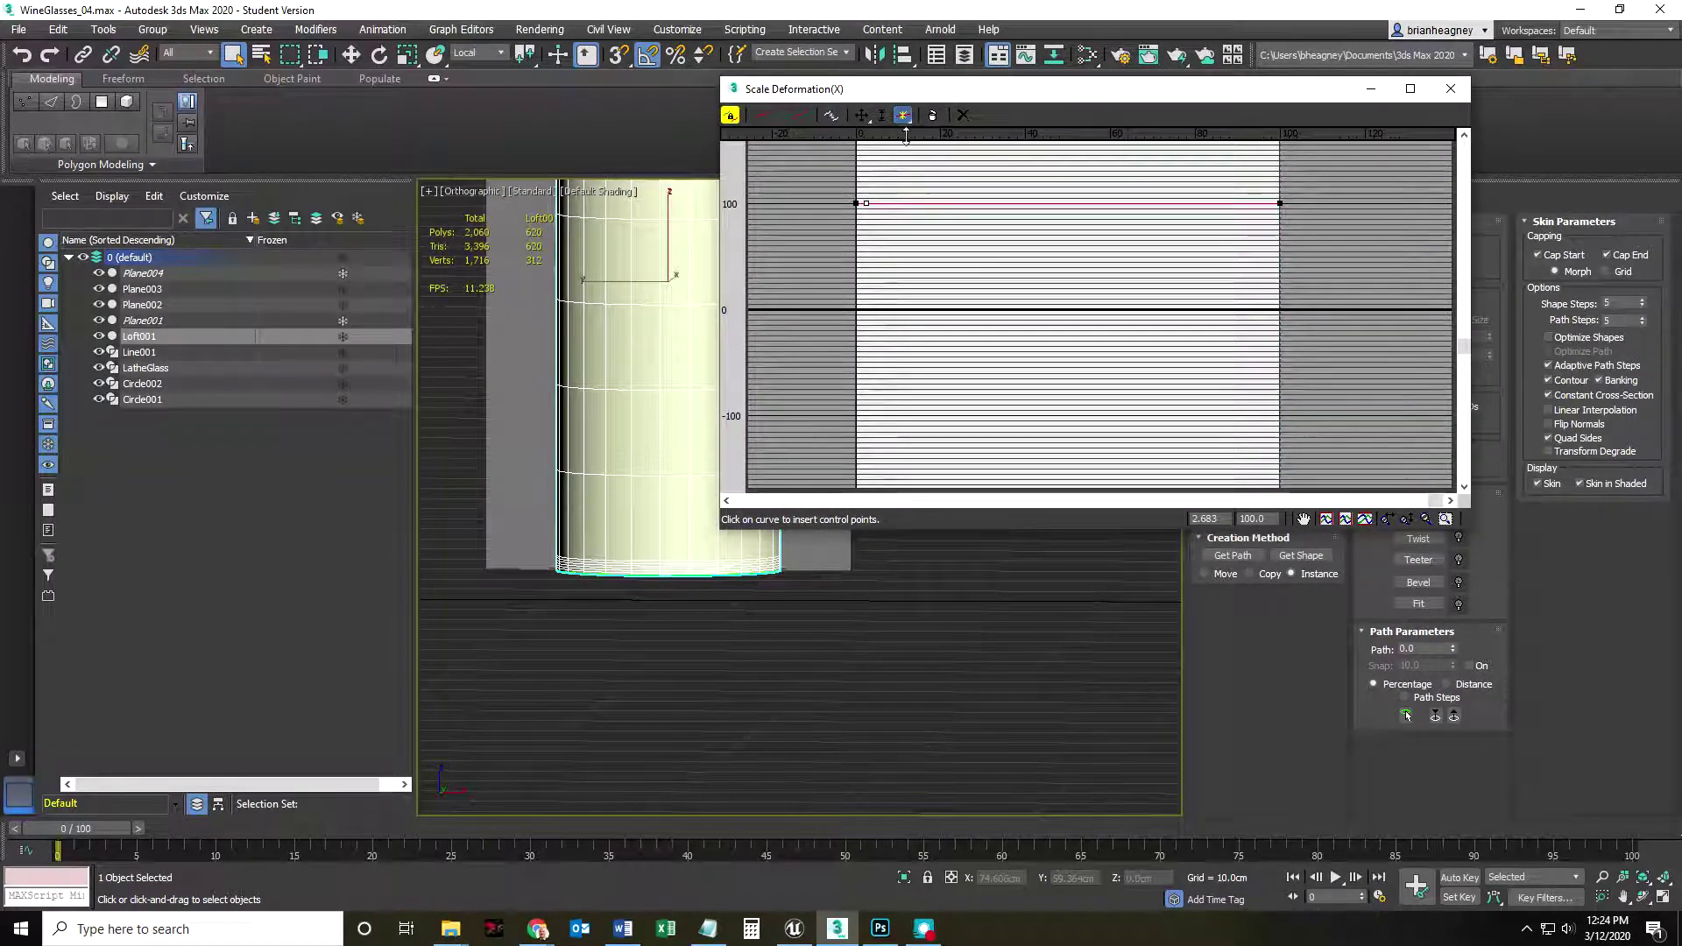
left_click(879, 203)
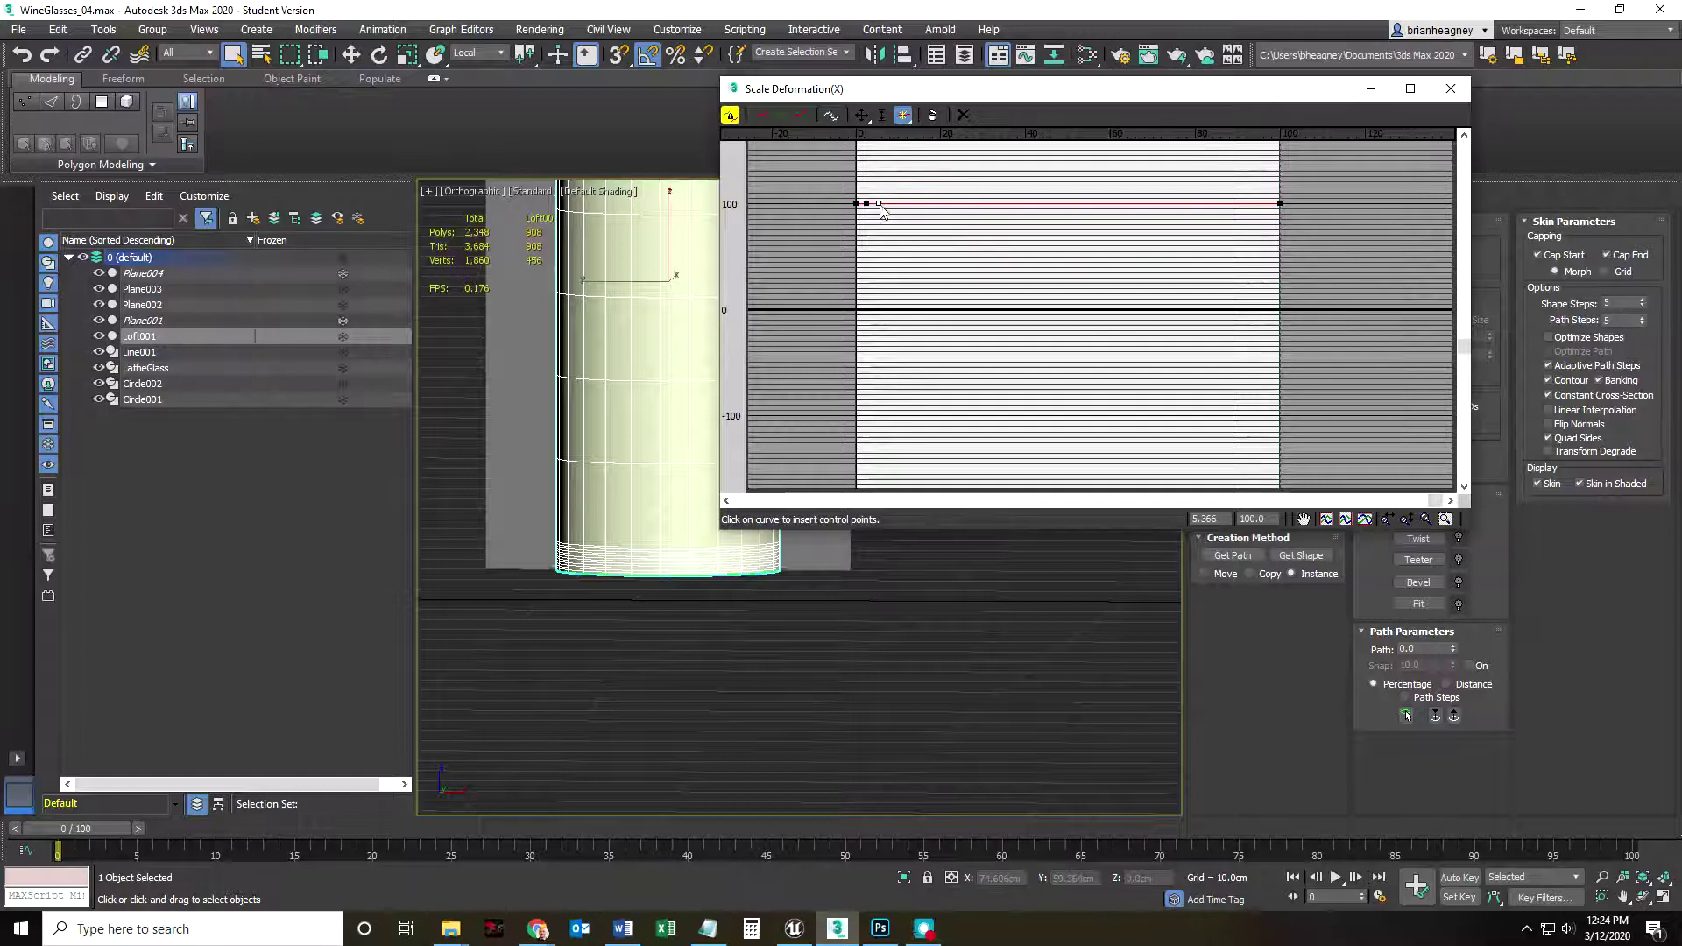
left_click(861, 118)
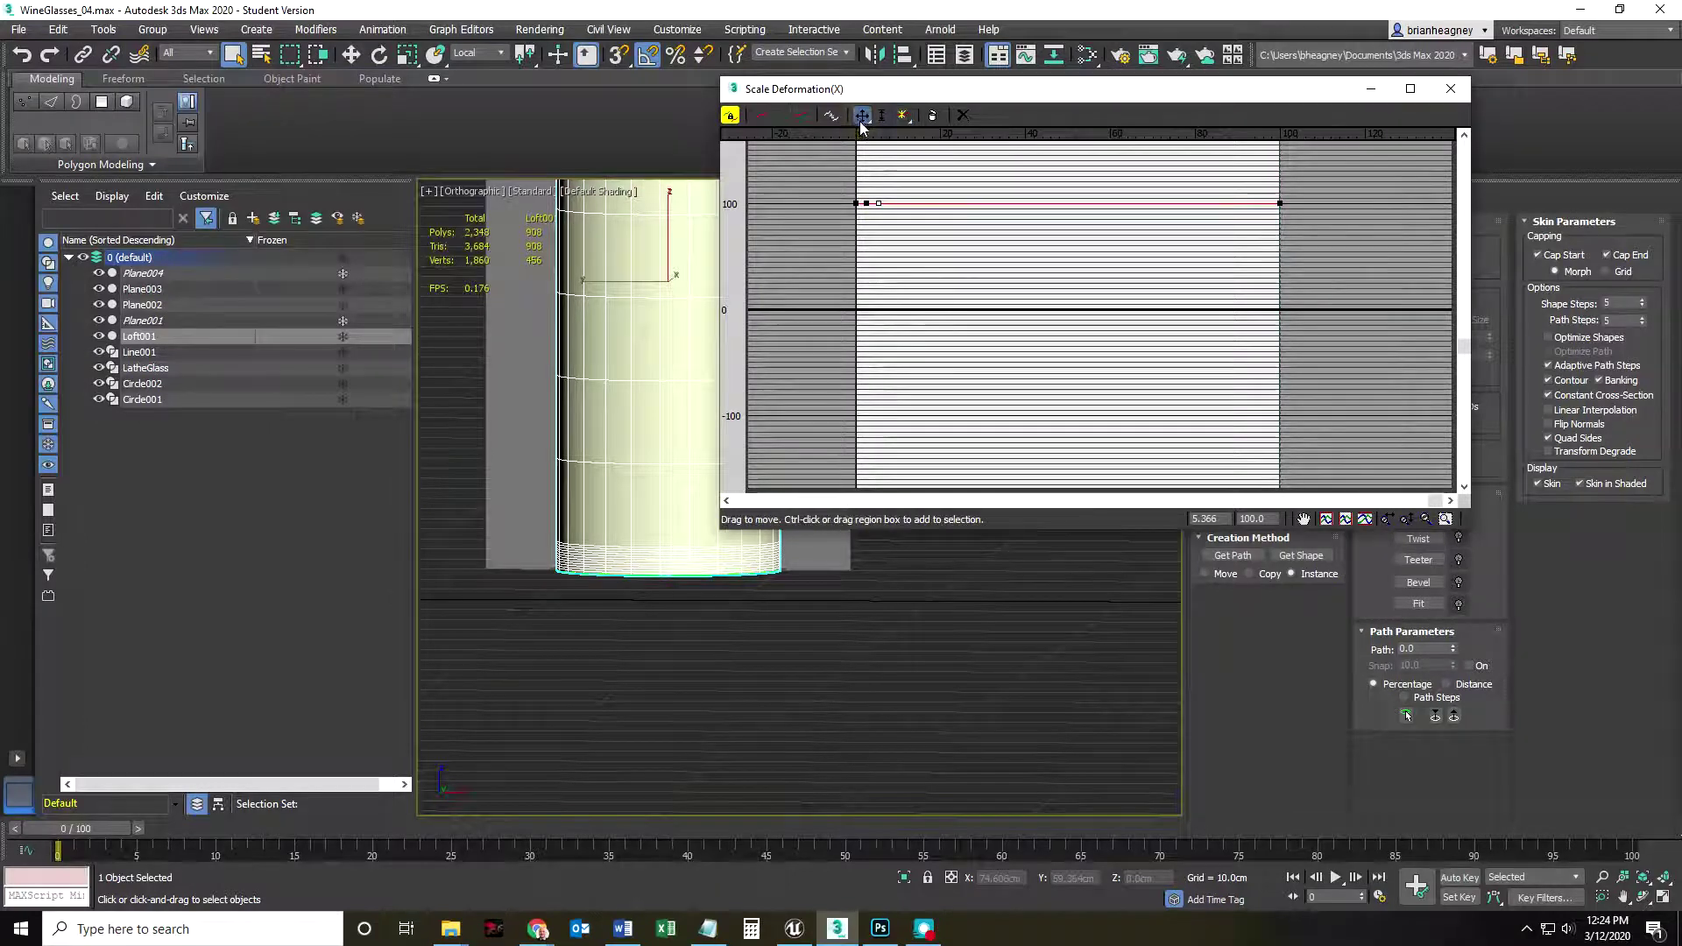
left_click_drag(880, 201, 877, 296)
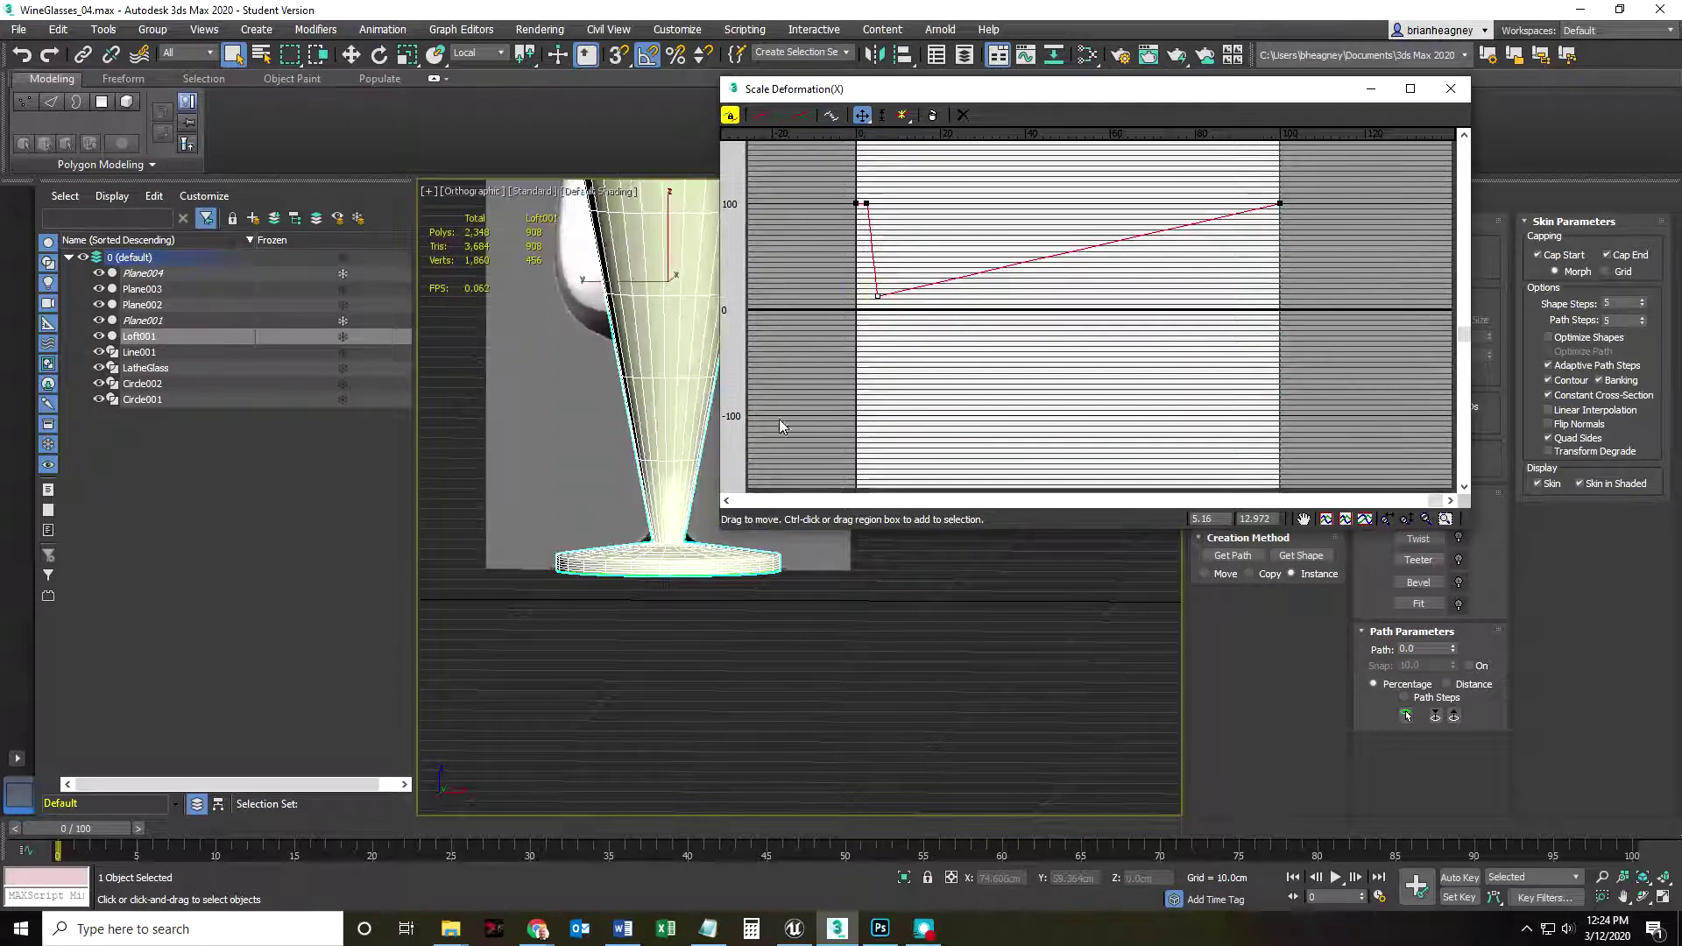
scroll(605, 483, "up", 2)
middle_click_drag(606, 484, 617, 420)
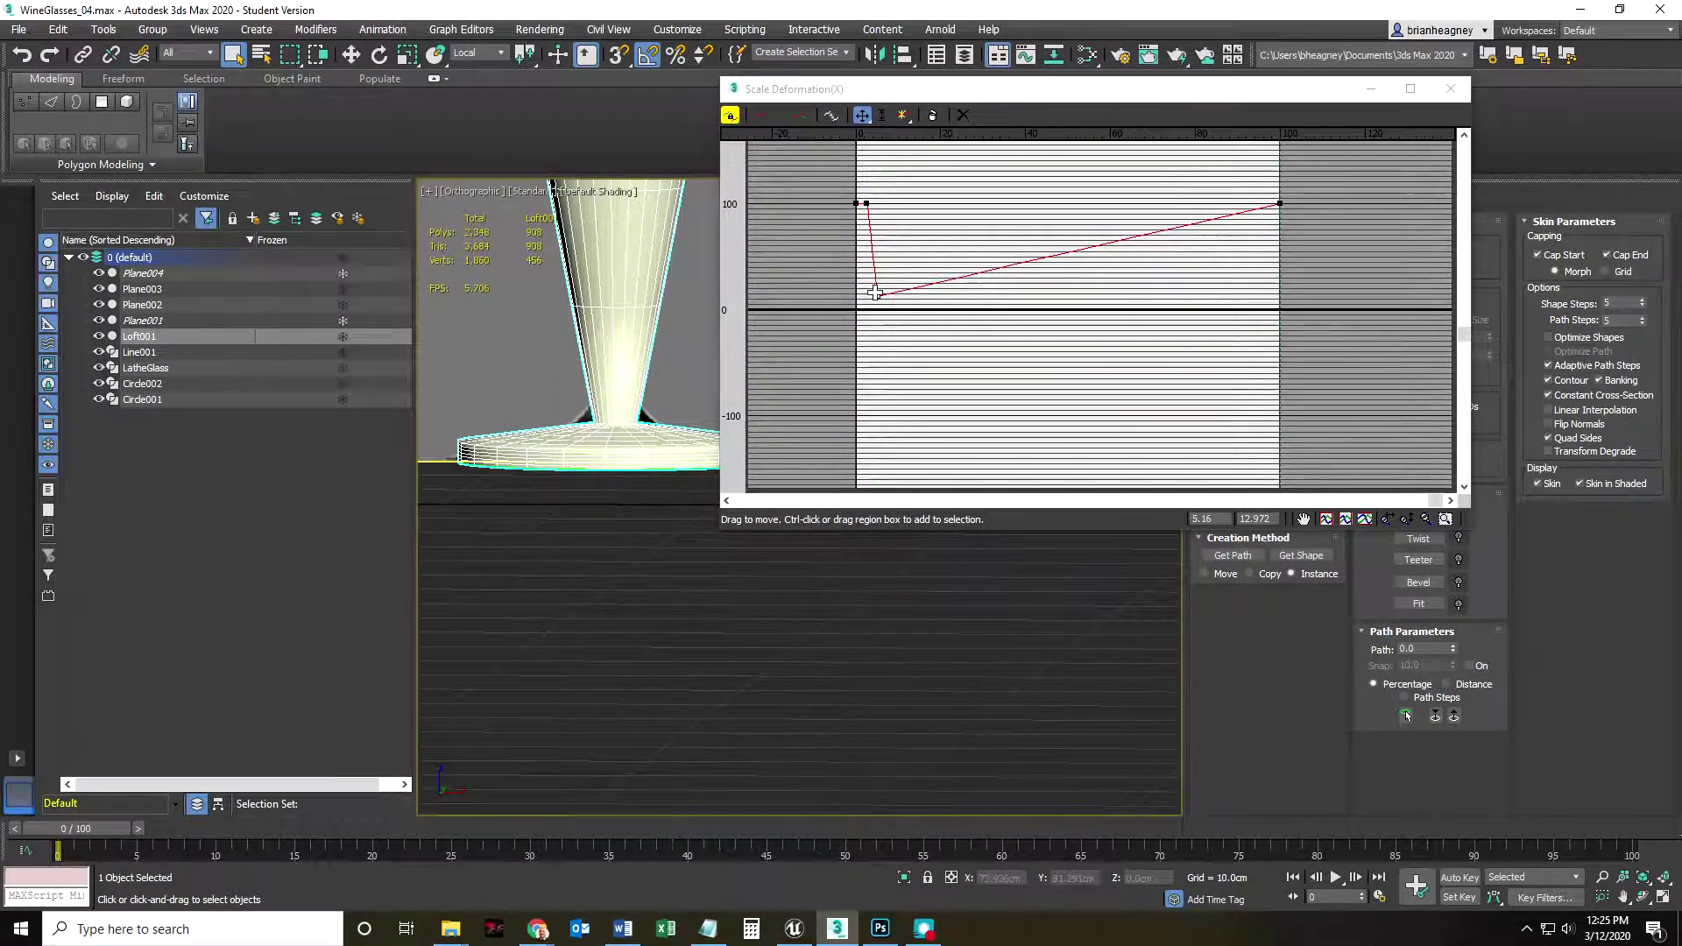
left_click_drag(878, 296, 878, 285)
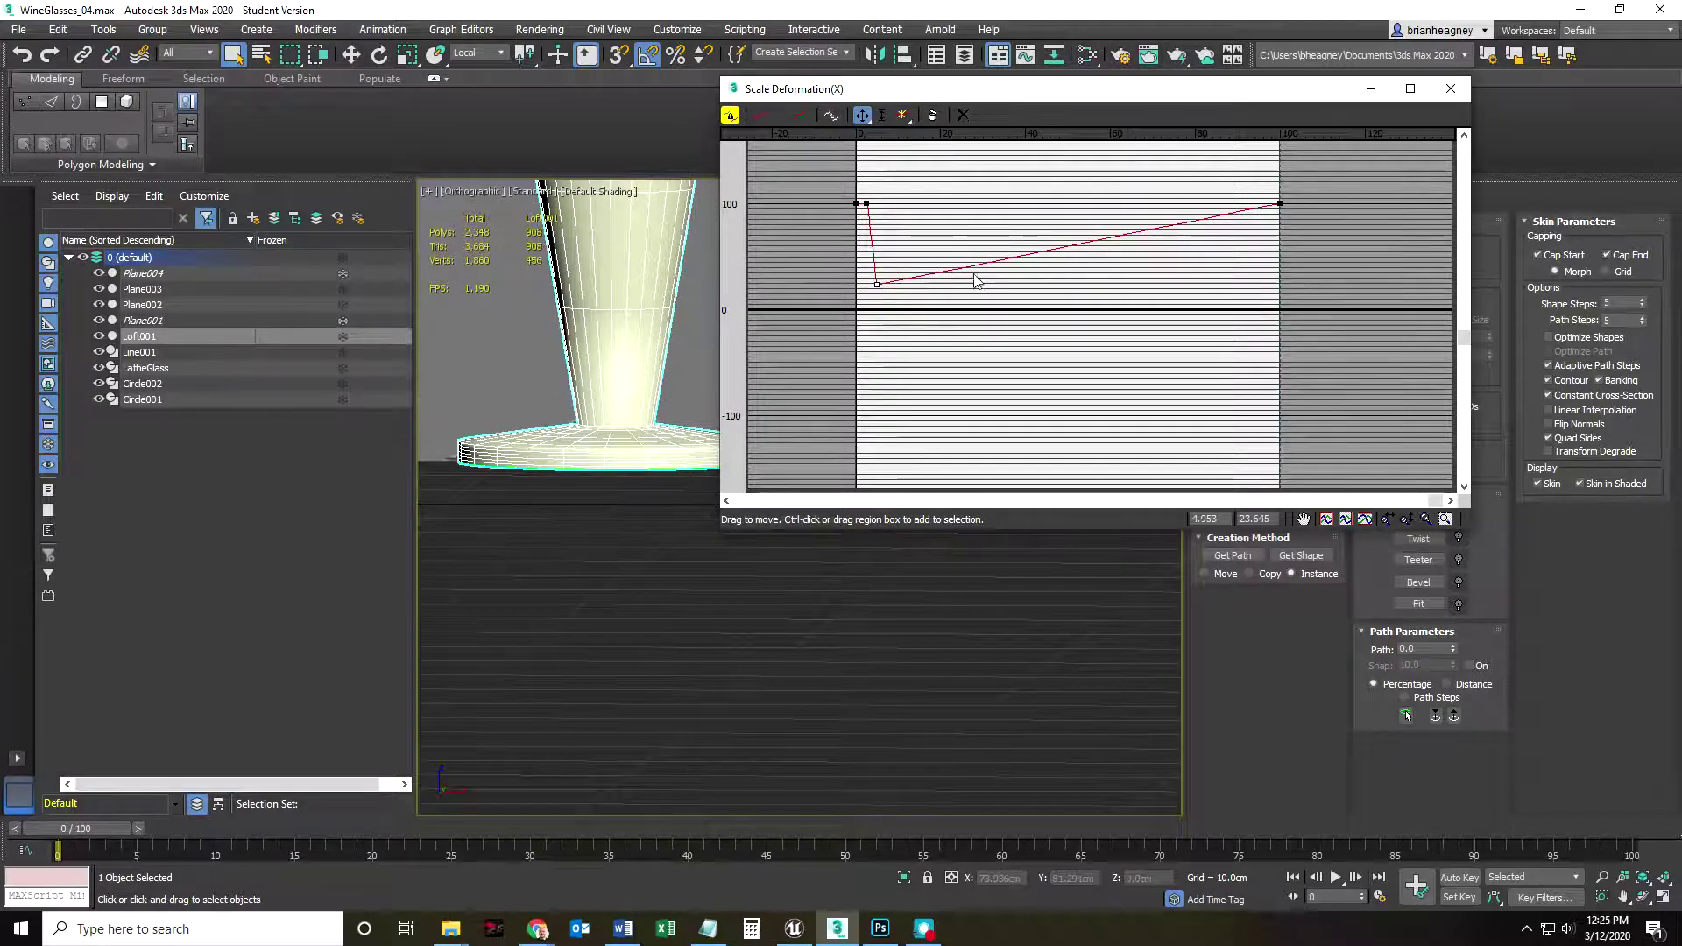
- Insert a corner point at about 40 along the scale curve and lower it to about 21 to form the stem's upper end
left_click(904, 115)
left_click(1023, 255)
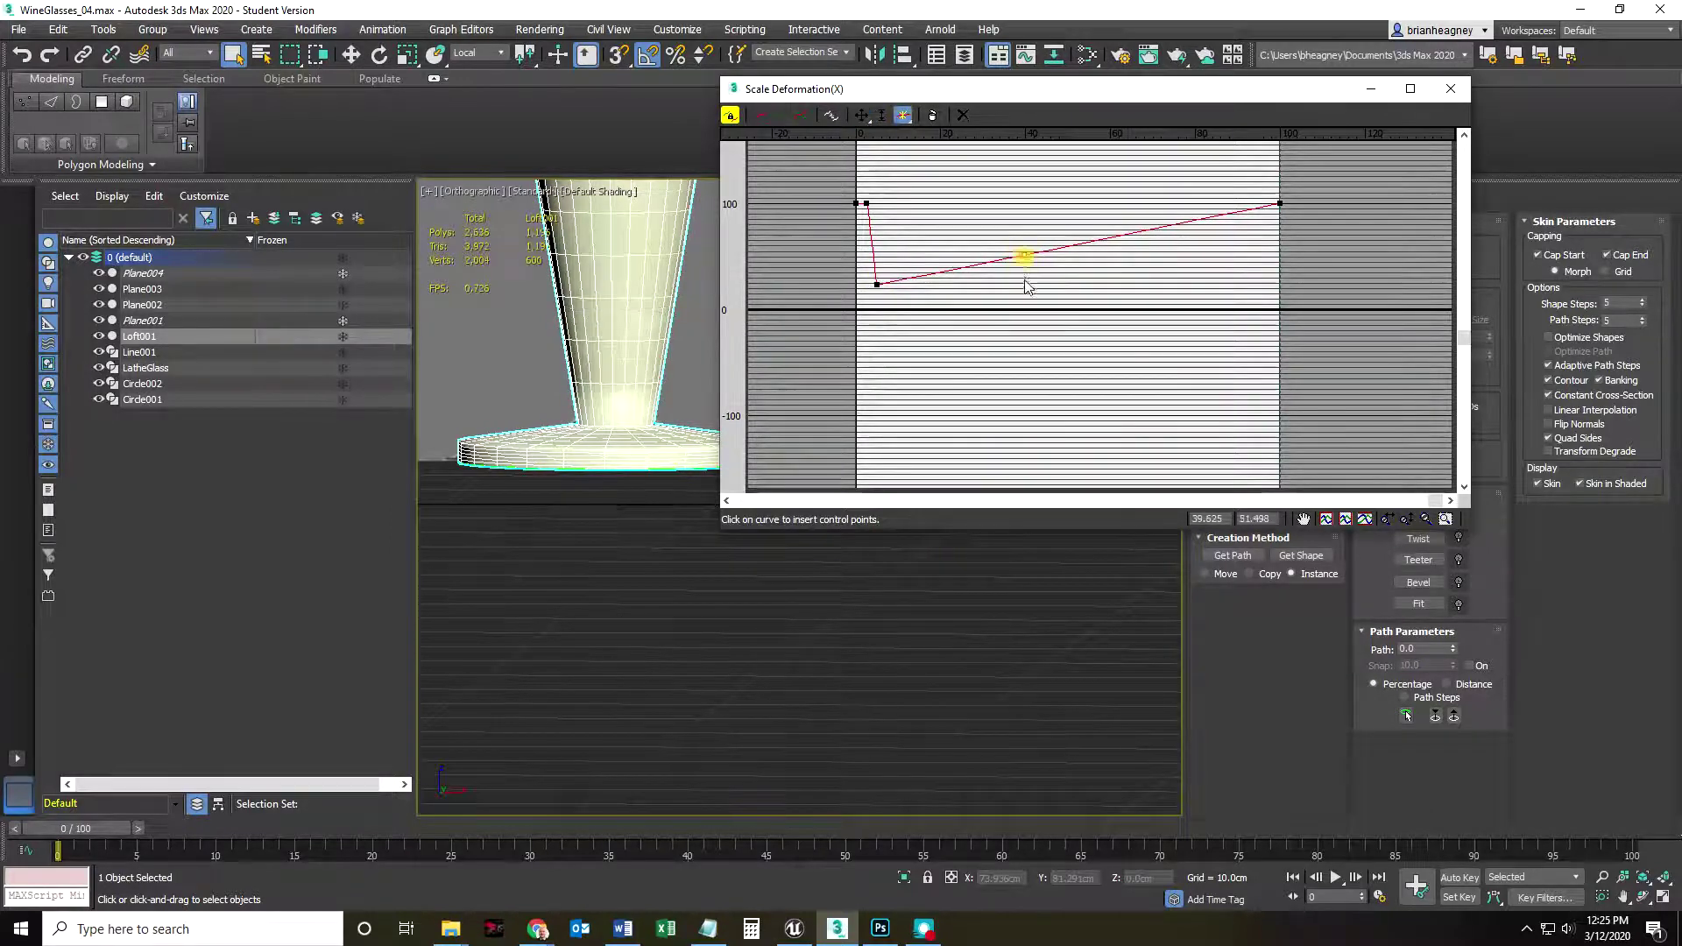
left_click(863, 115)
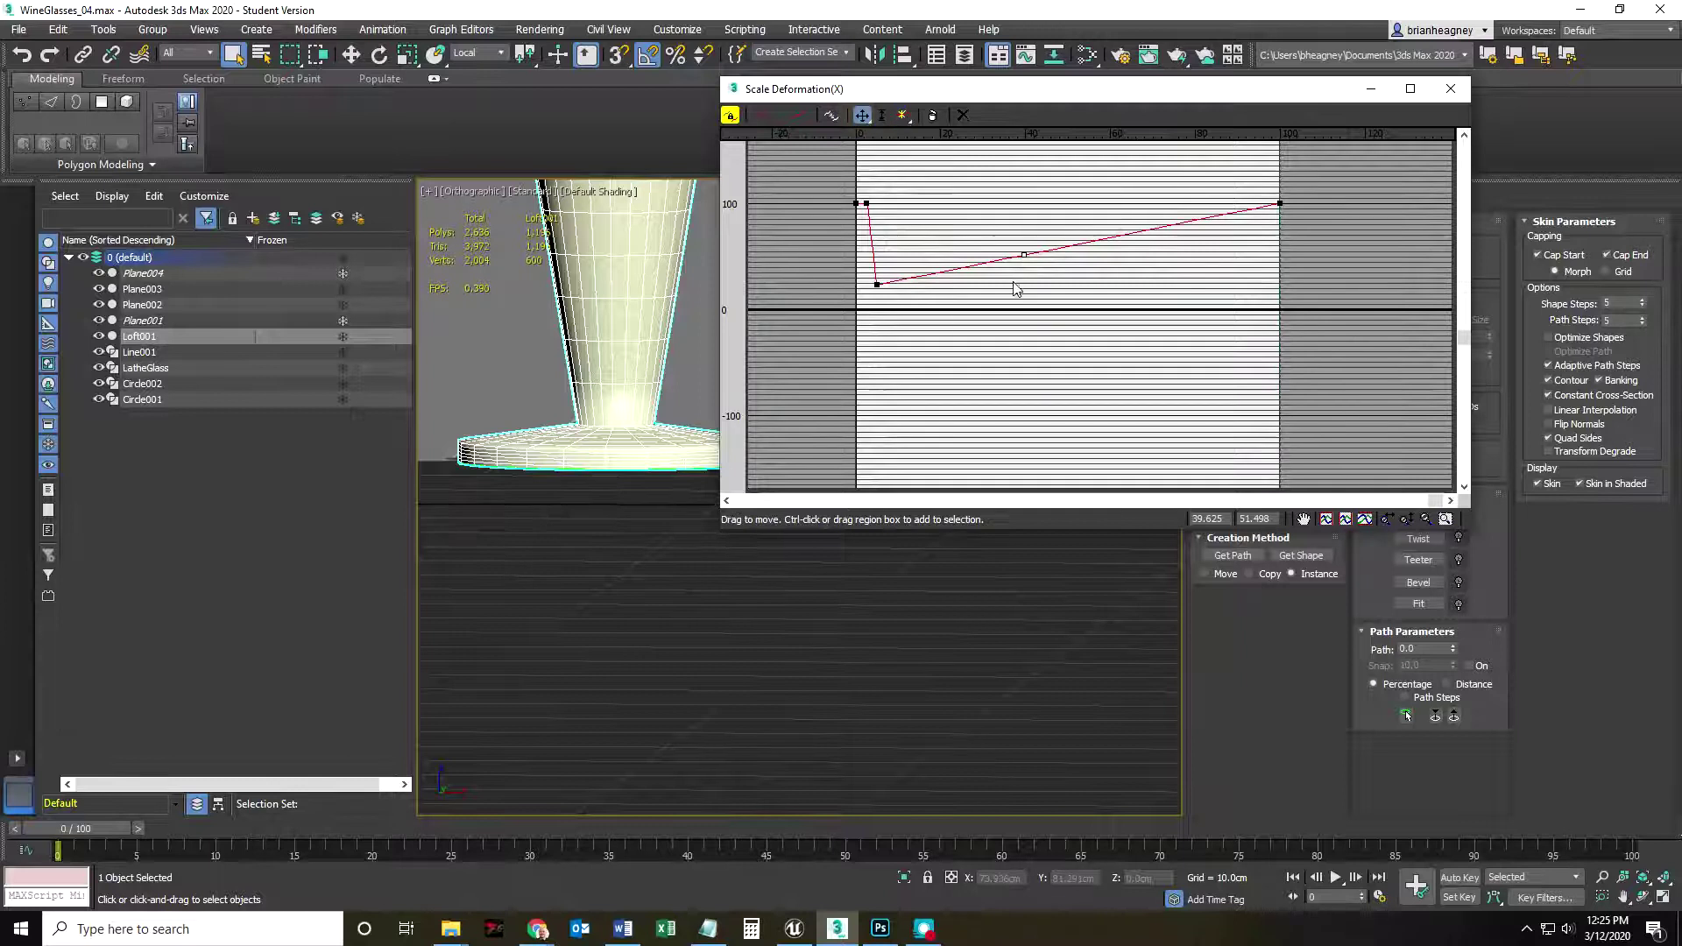
left_click_drag(1024, 255, 1066, 280)
middle_click_drag(608, 368, 606, 462)
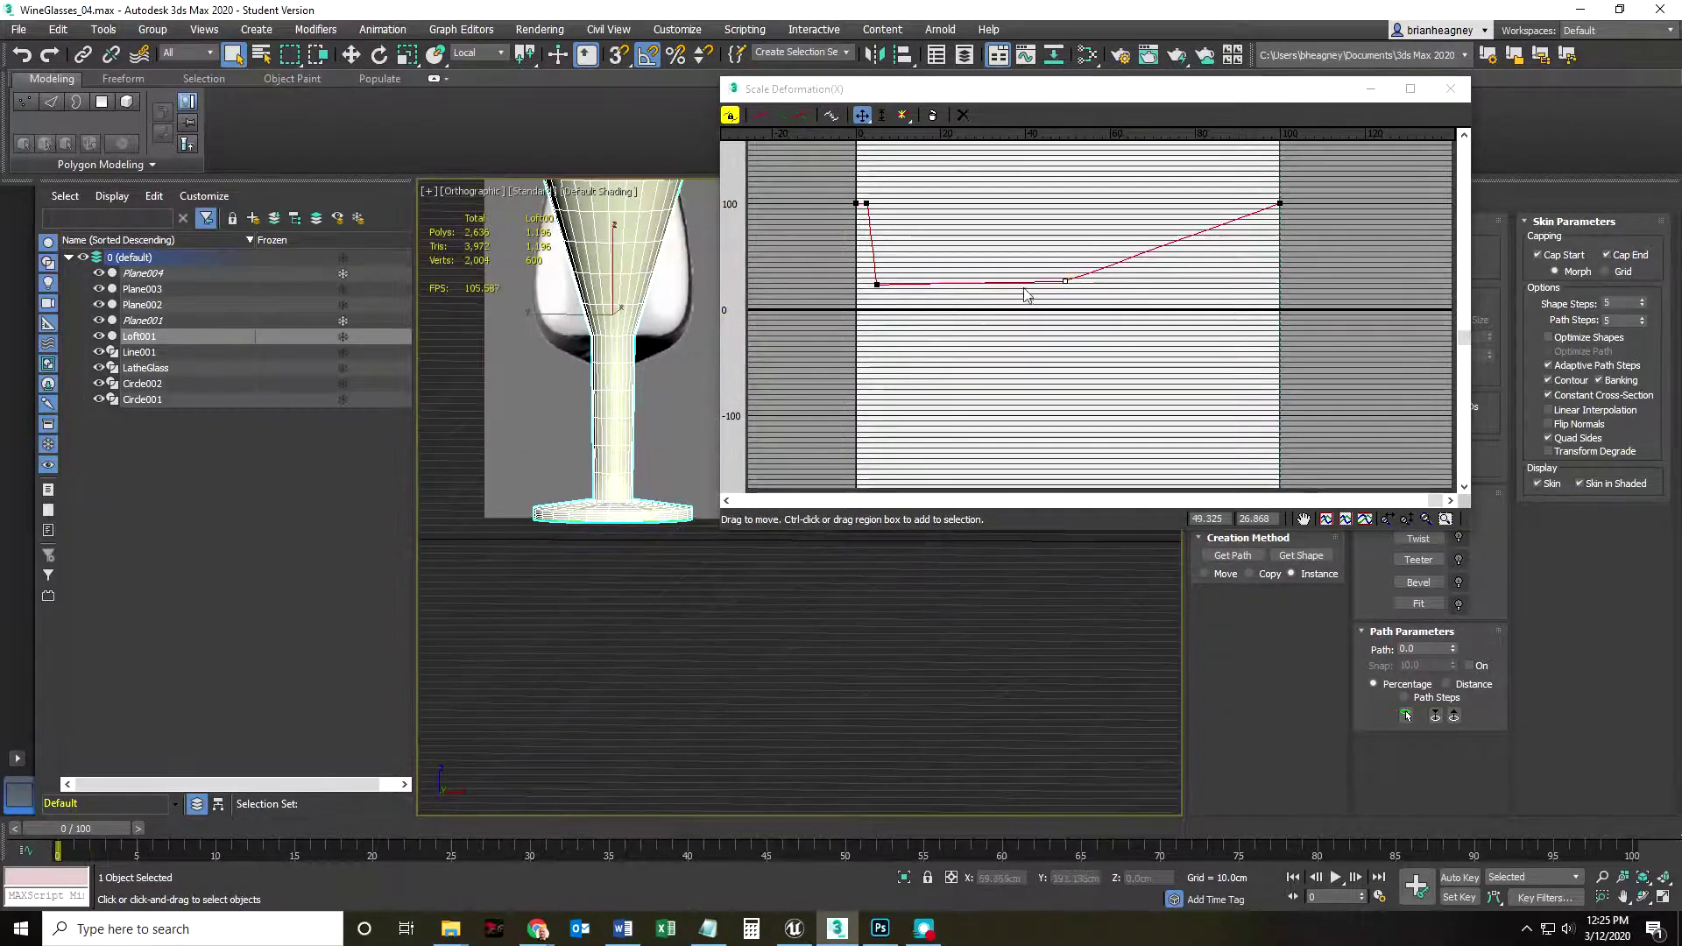
left_click_drag(1064, 280, 1024, 287)
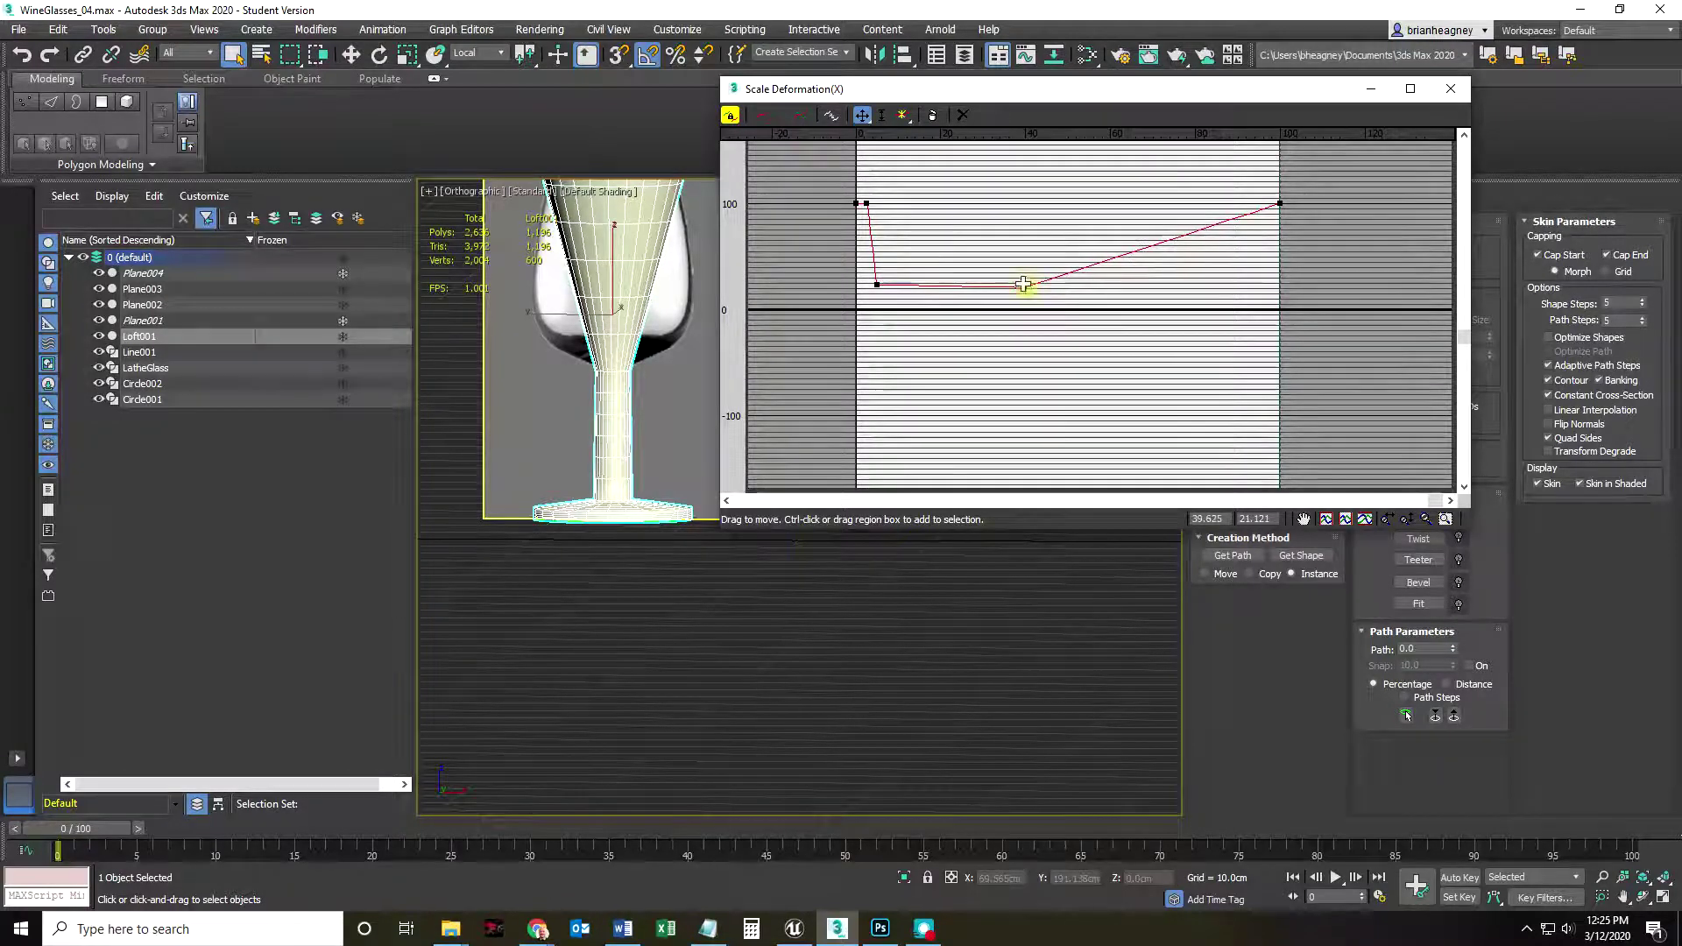
- Lower both stem control points using vertical-only movement, bringing the one nearest the foot to about 10.5, so the stem matches the reference thickness
left_click(863, 116)
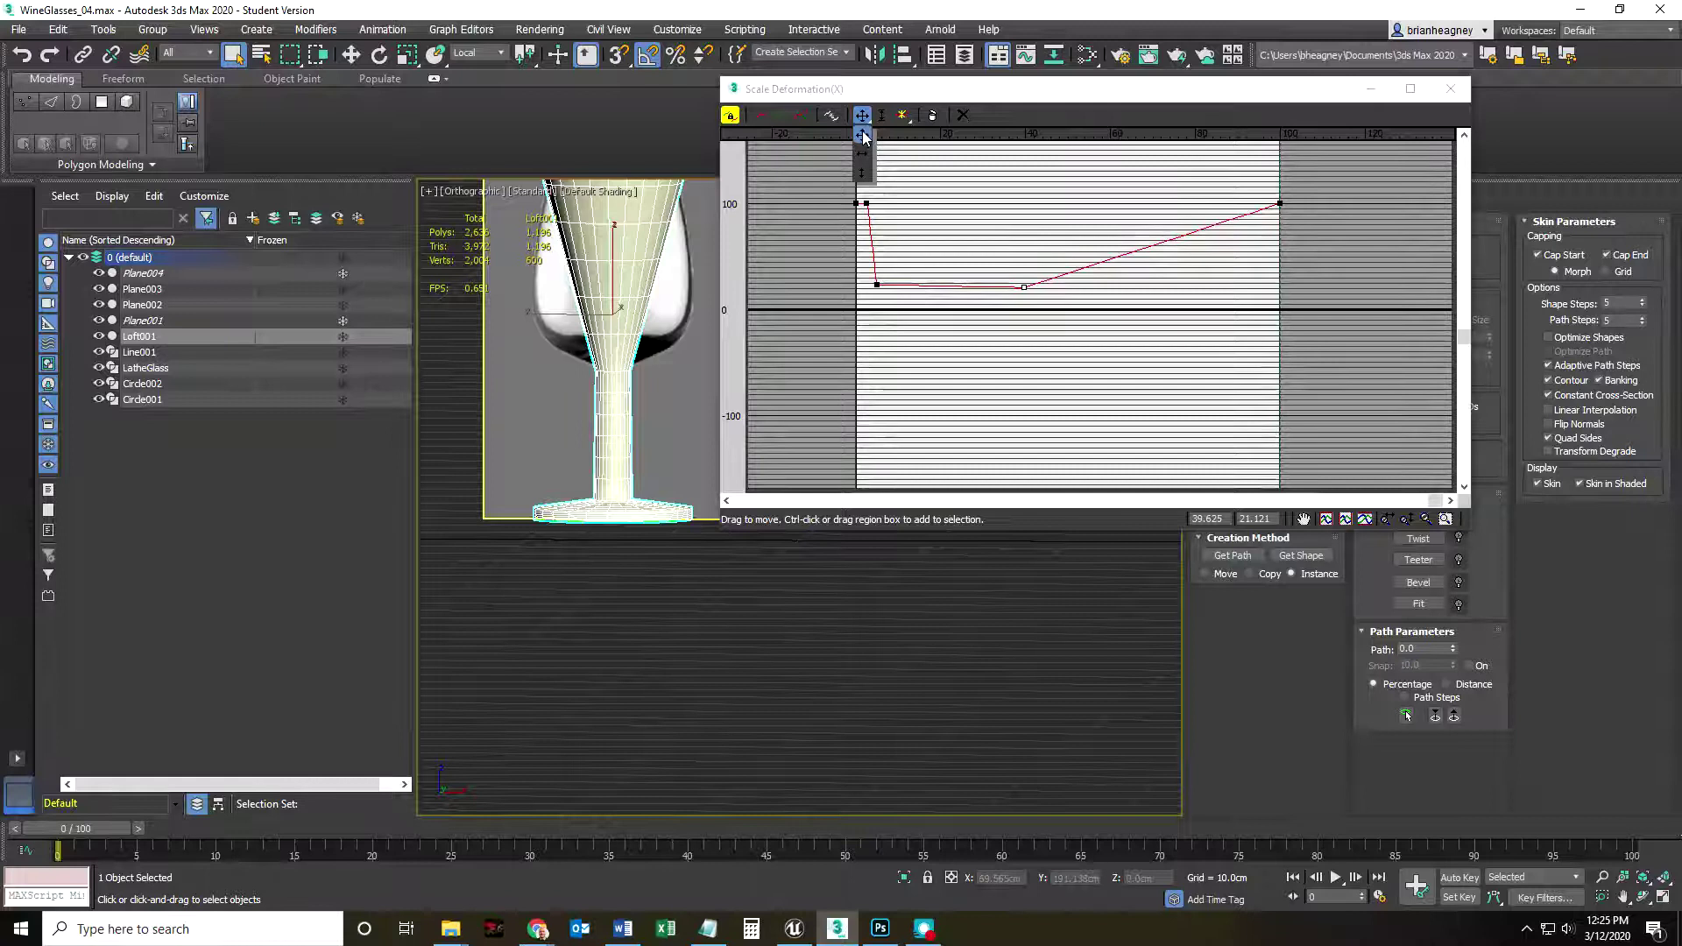
left_click(864, 174)
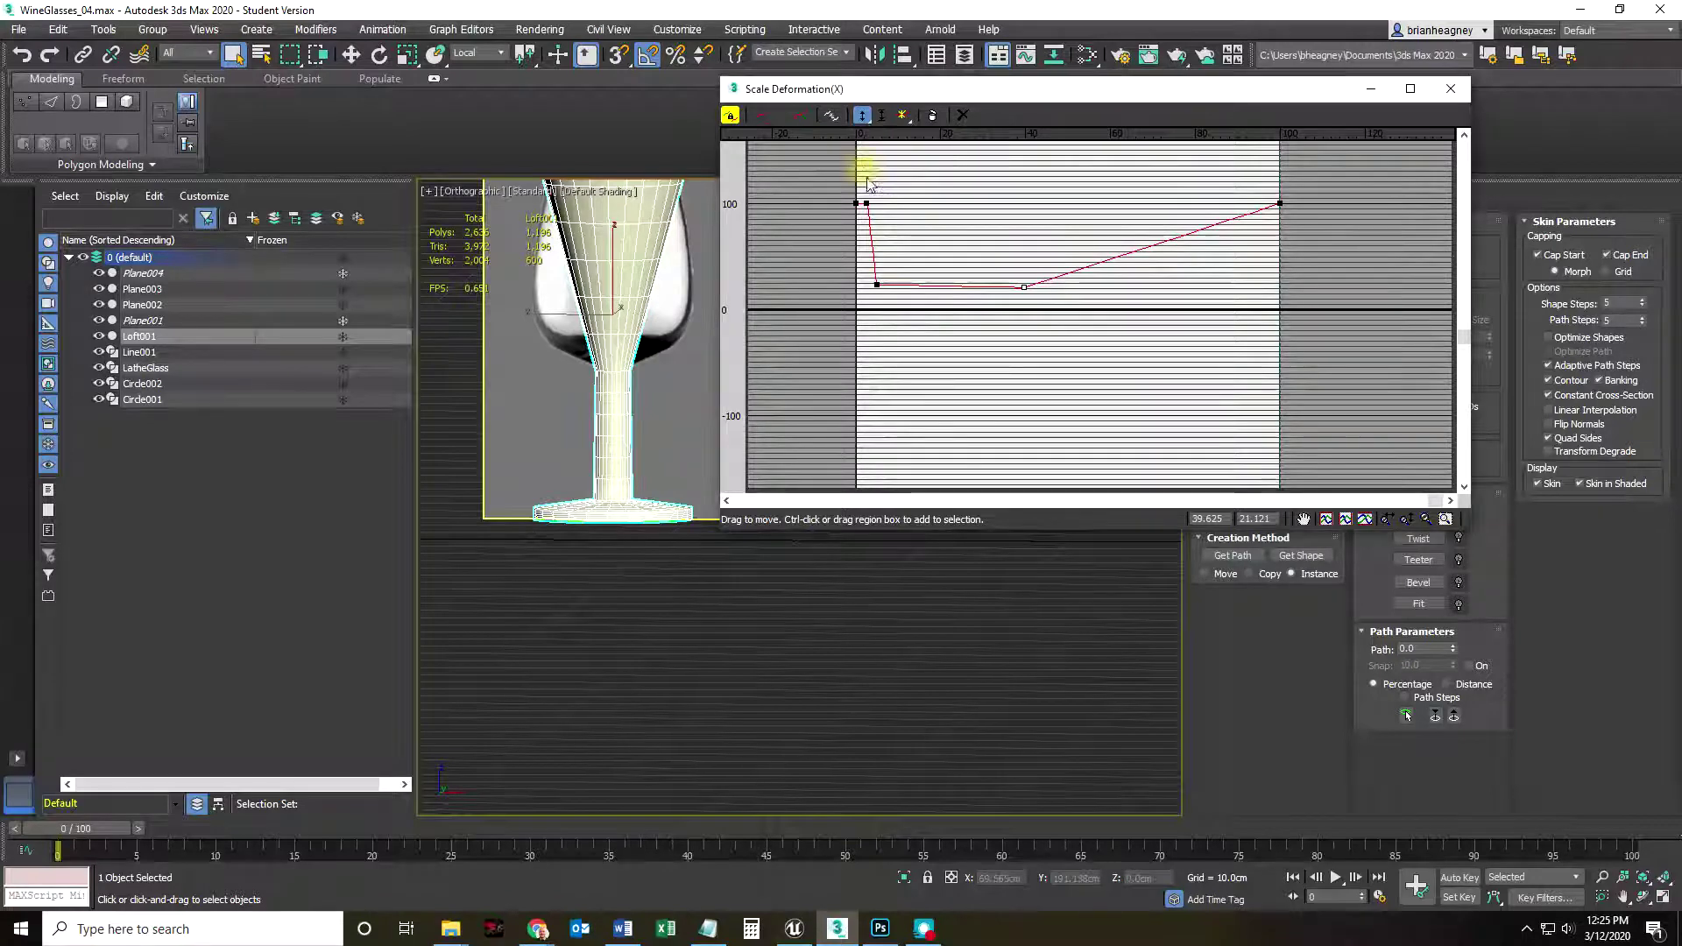
left_click_drag(1024, 287, 1023, 298)
left_click_drag(878, 284, 876, 300)
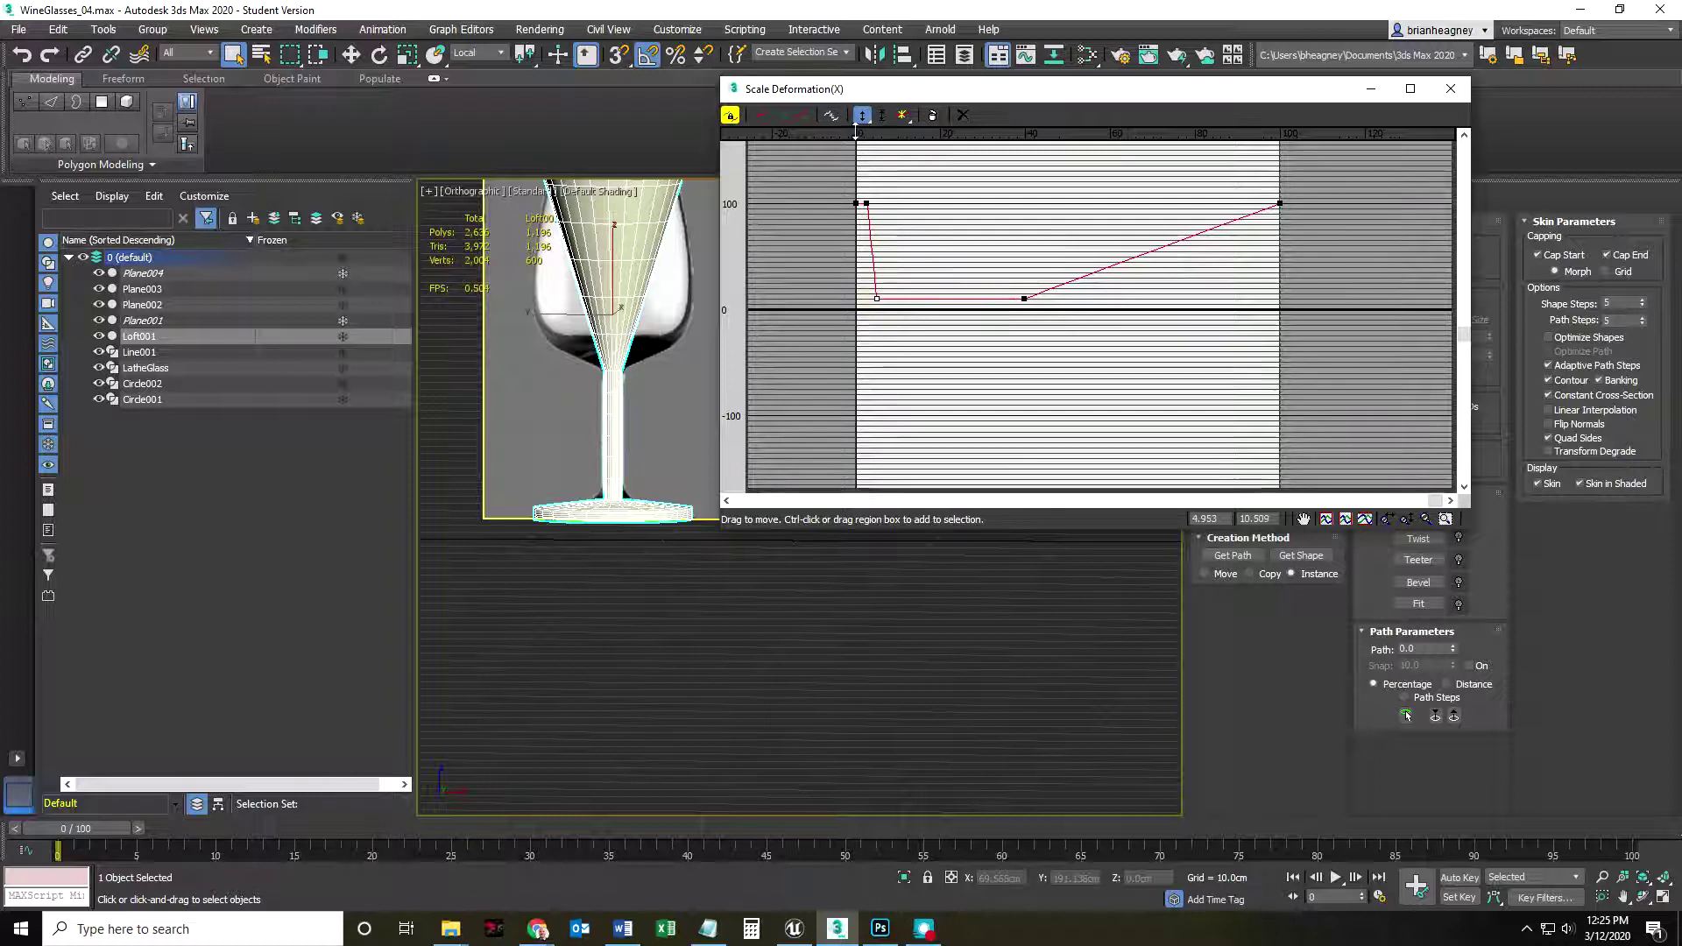
- Shift the stem's lower control point horizontally to about 8.9 along the curve to slope the top of the foot
left_click_drag(862, 115, 865, 160)
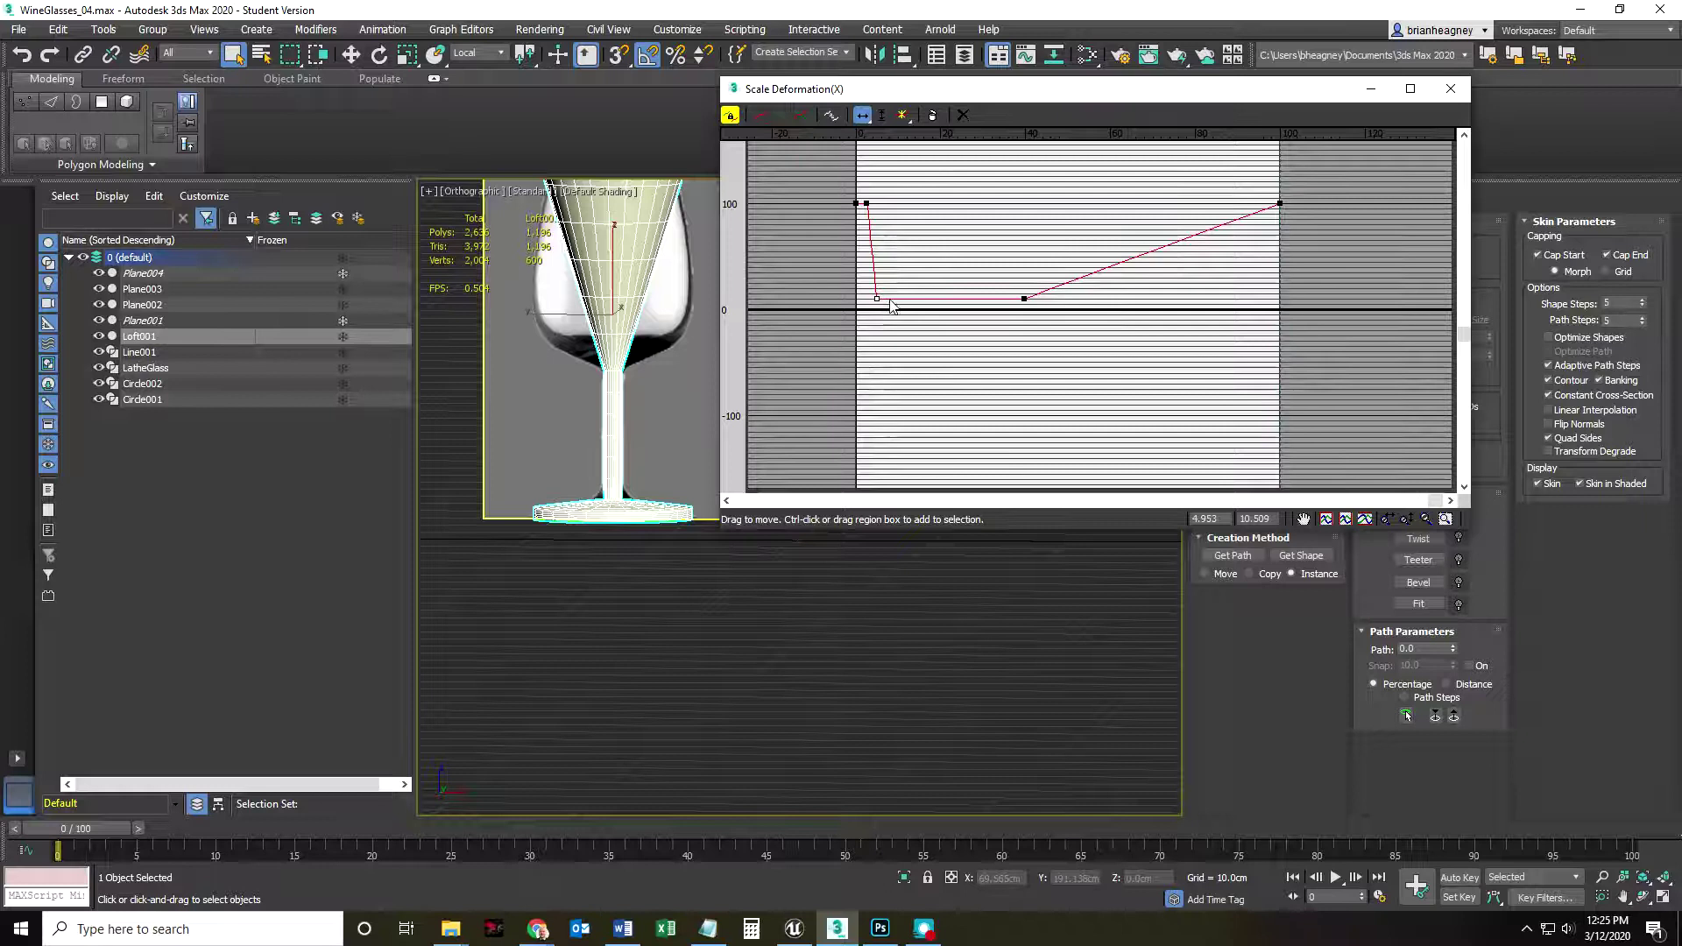
left_click_drag(879, 297, 894, 300)
left_click(904, 338)
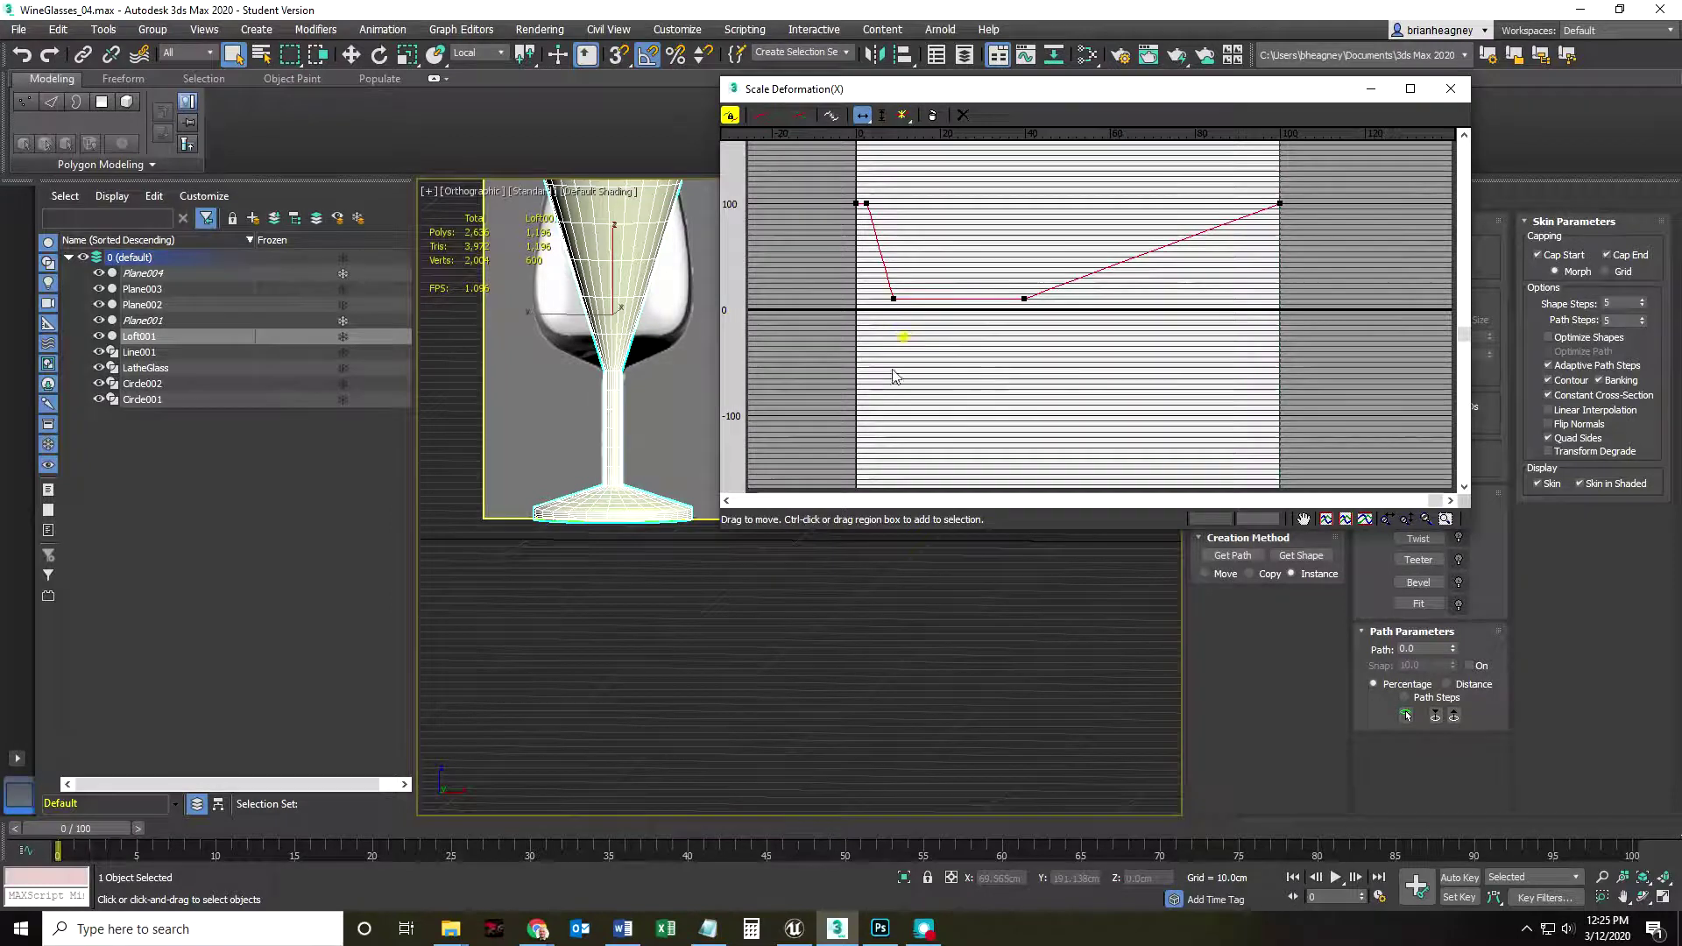
- Try Bezier-Smooth on the stem's lower control point, convert it to Bezier-Corner, and level its stem-side handle to straighten the stem
left_click(893, 299)
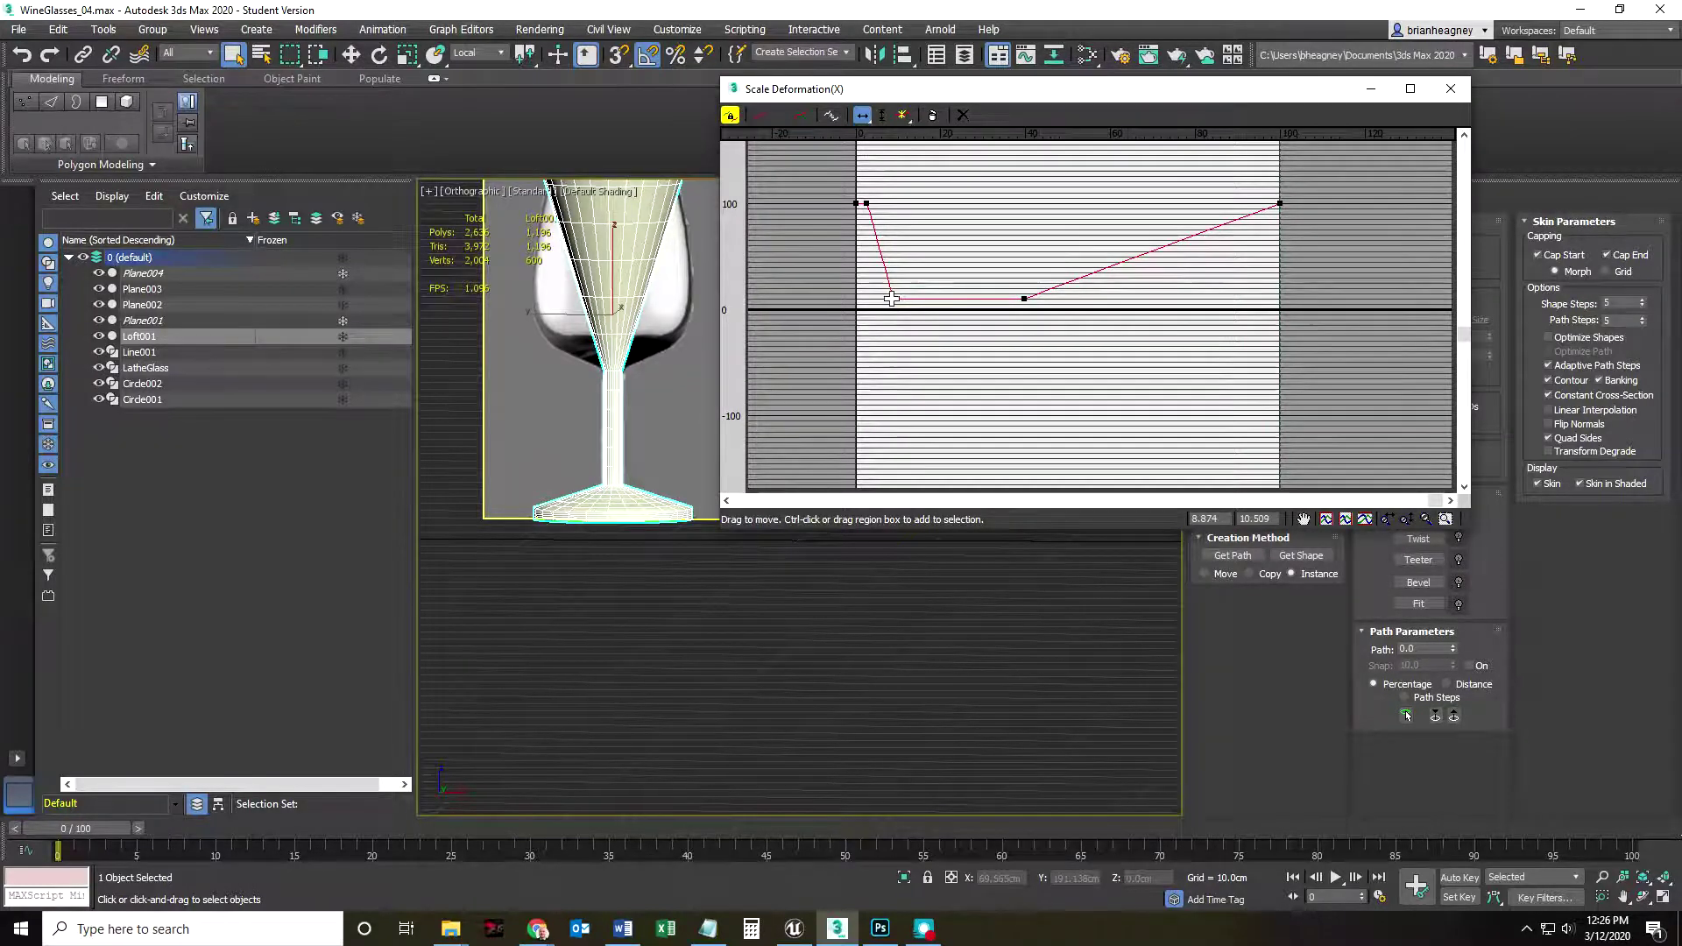
right_click(891, 299)
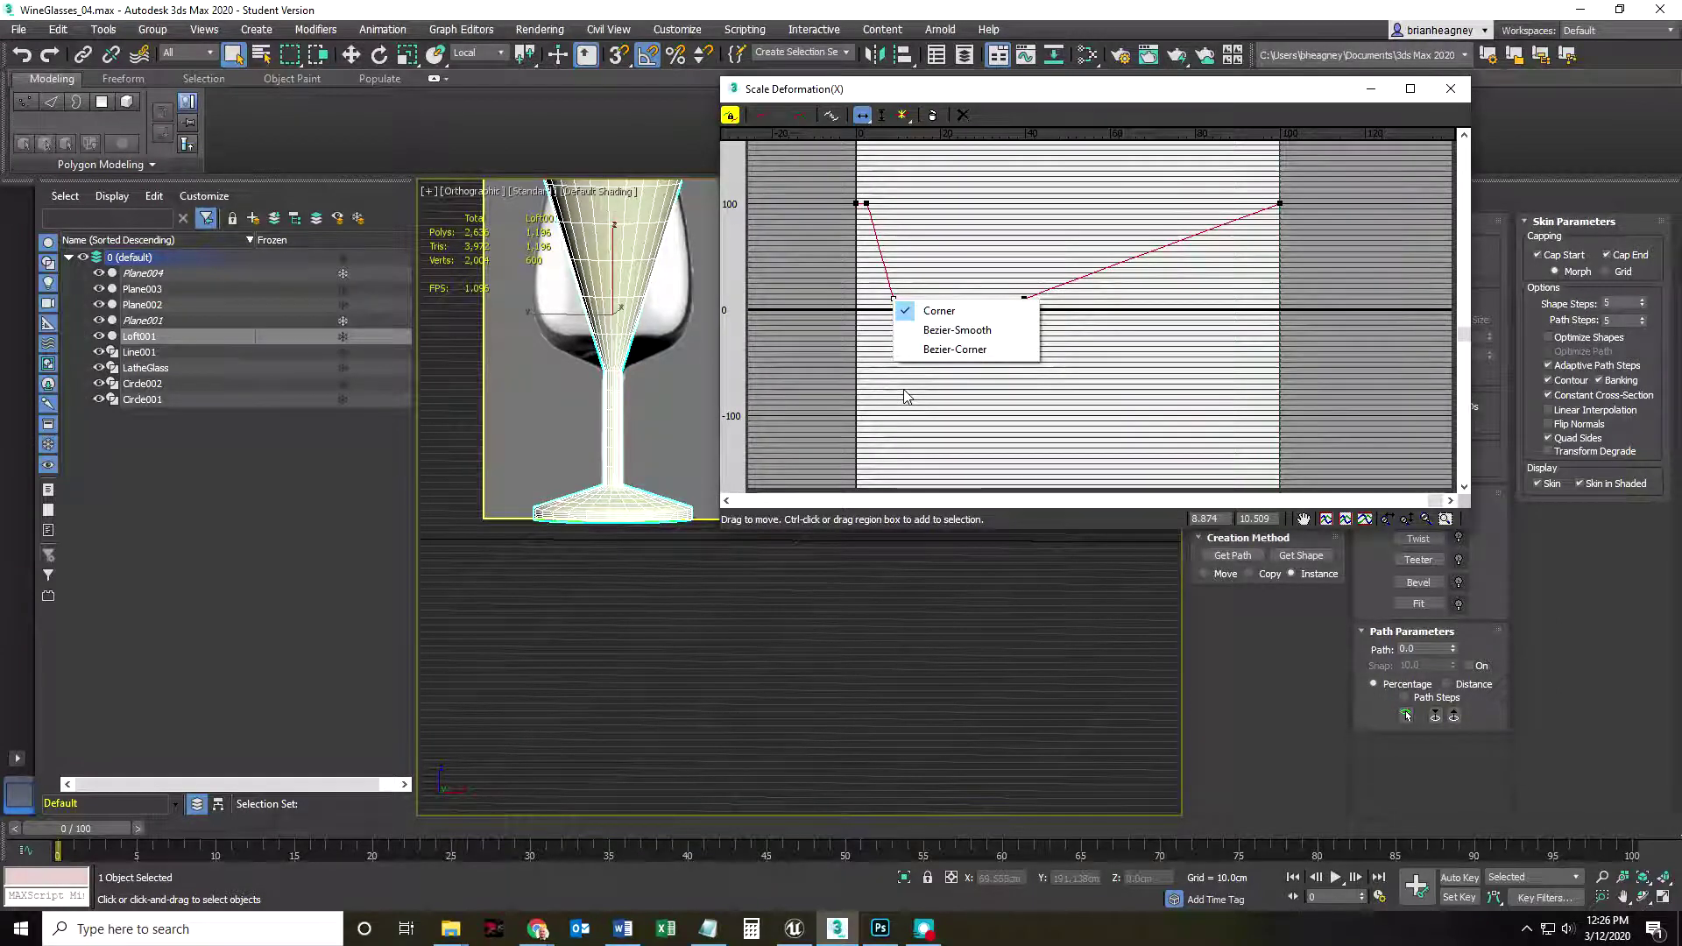
left_click(958, 331)
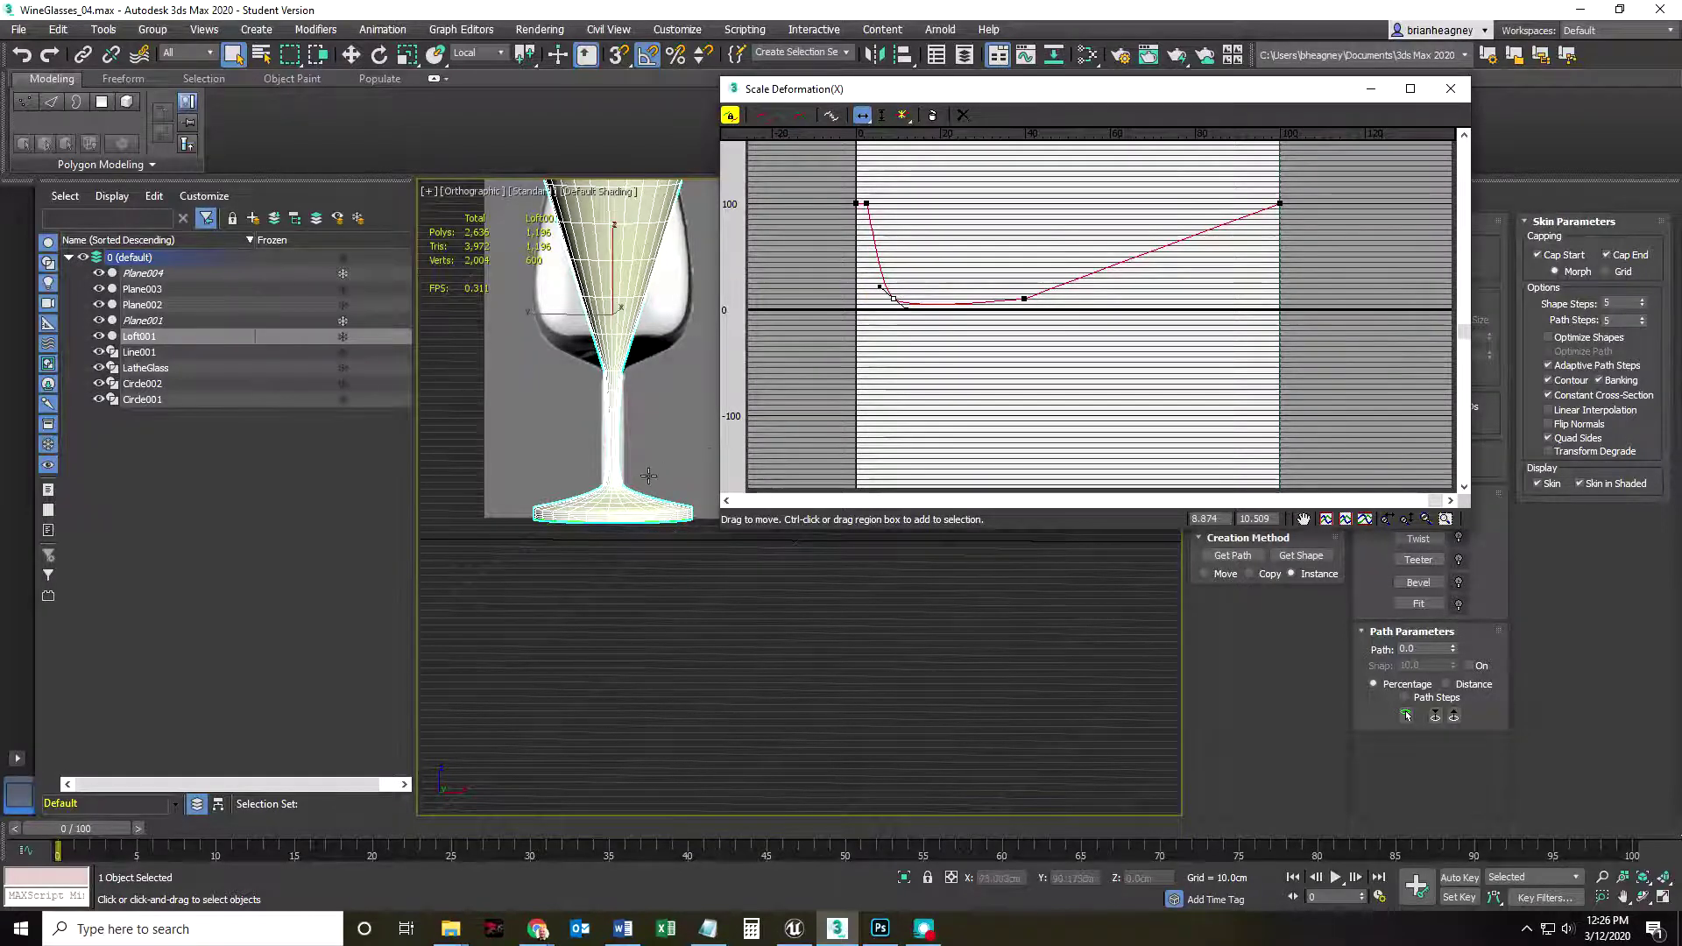
right_click(892, 298)
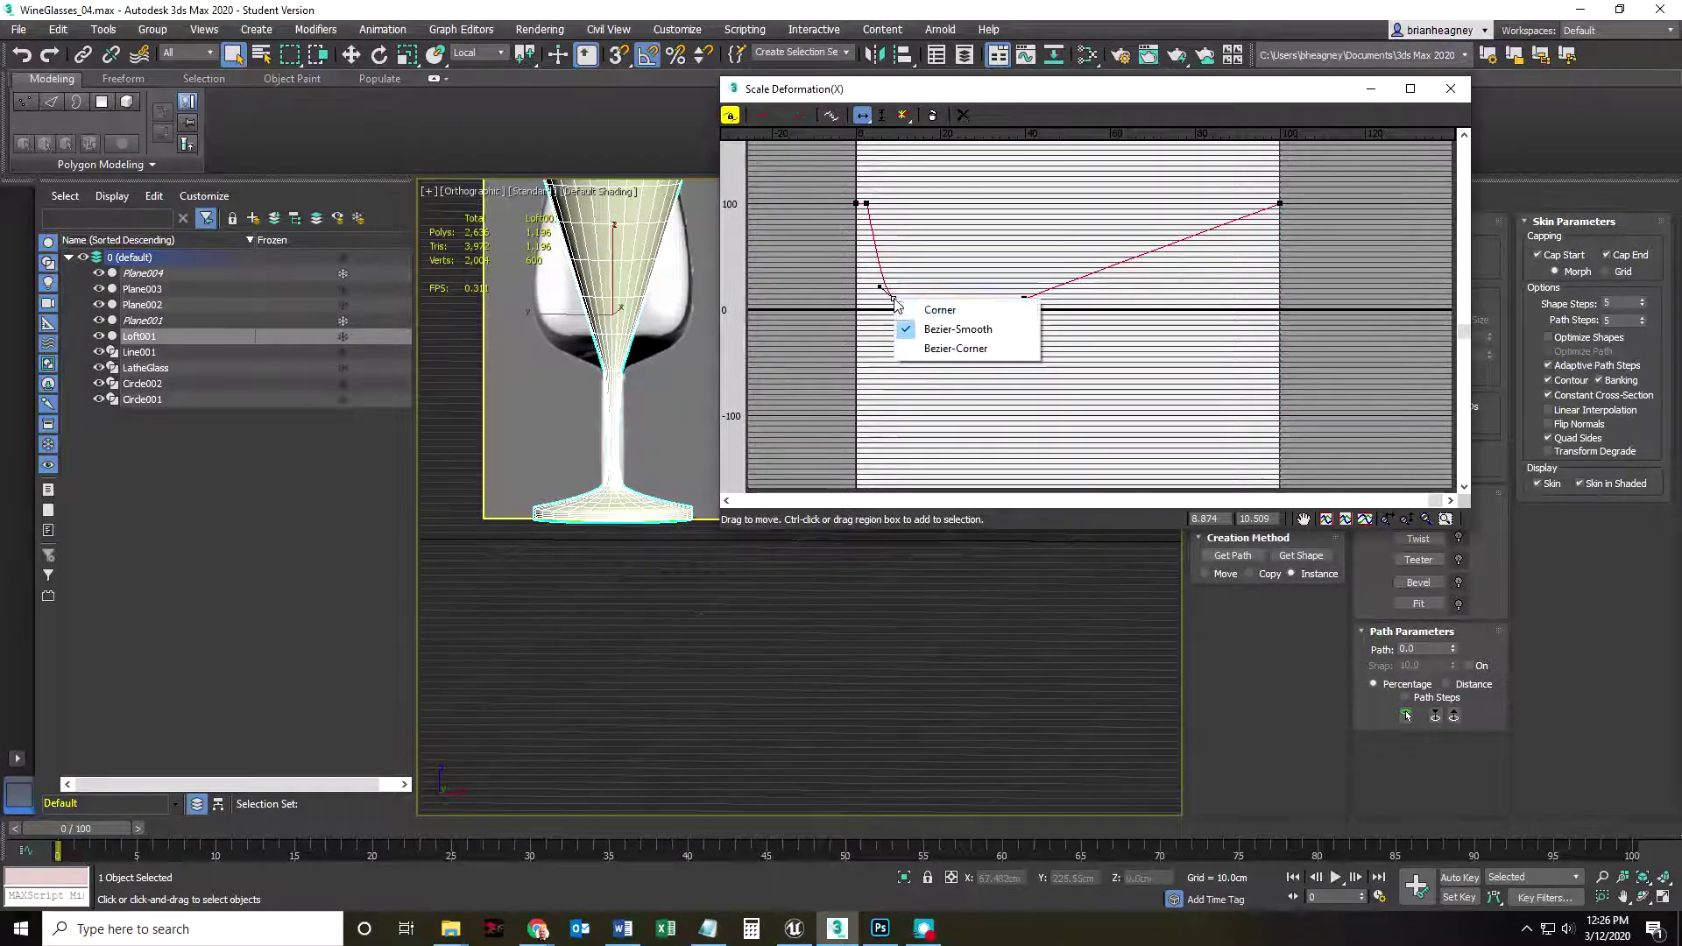
left_click(937, 349)
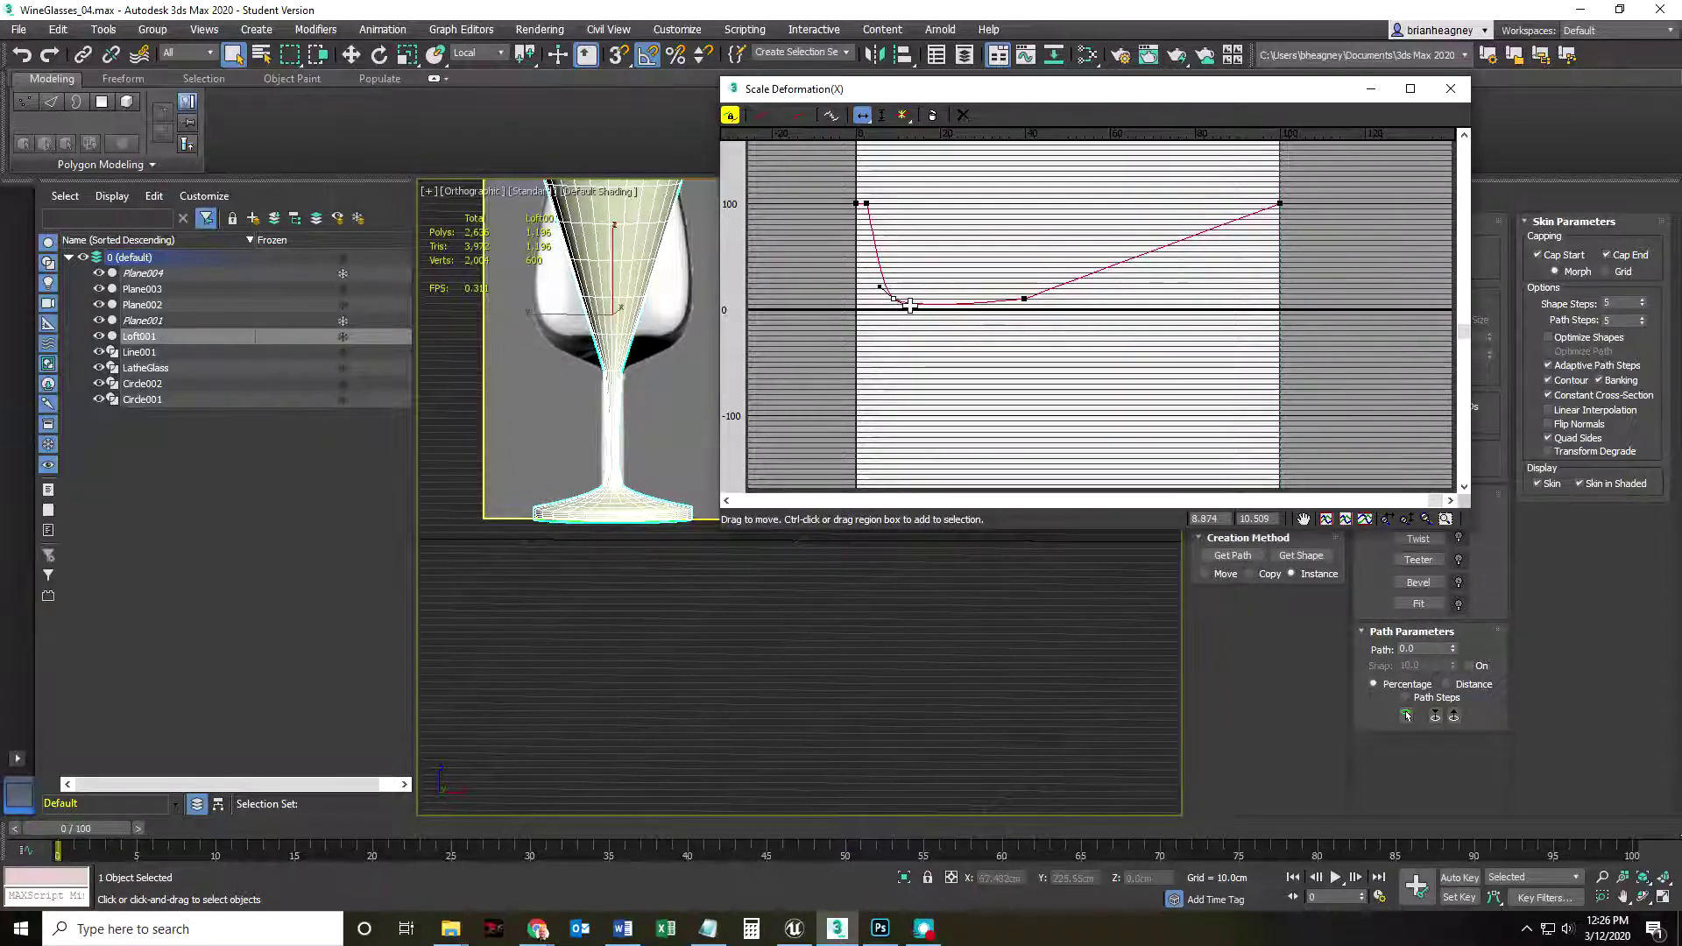
left_click_drag(876, 114, 864, 117)
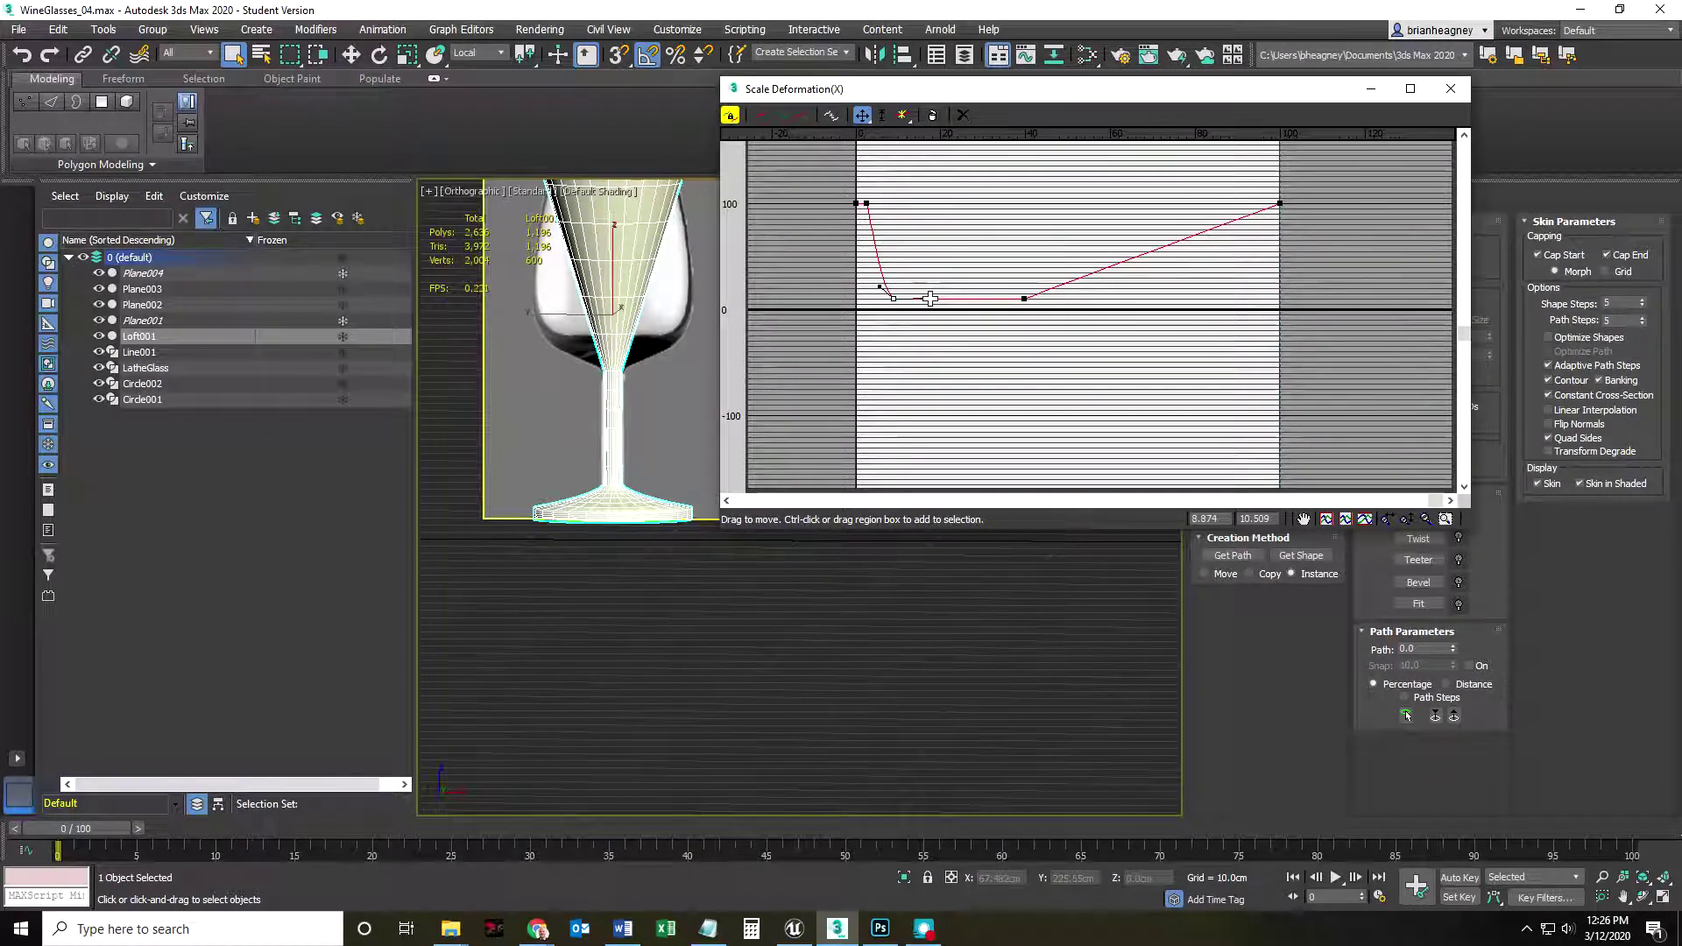
- Raise the stem's lower control point vertically to about 13.8 to thicken the stem where it meets the foot
scroll(612, 481, "up", 5)
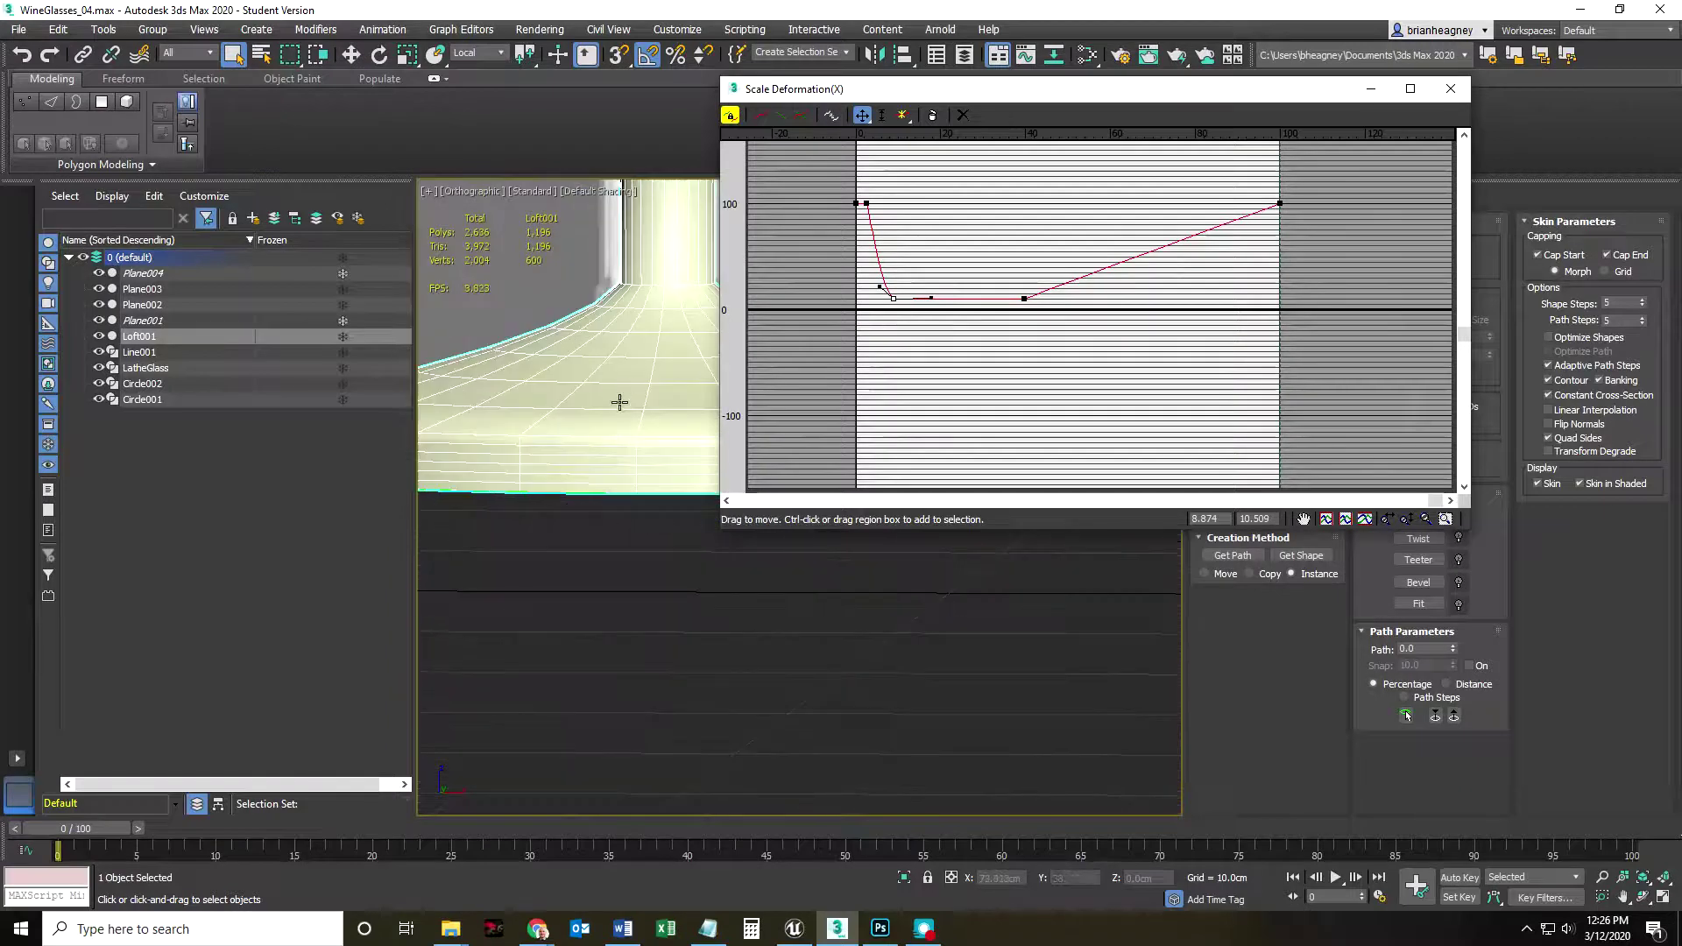
scroll(620, 403, "down", 2)
scroll(619, 404, "down", 3)
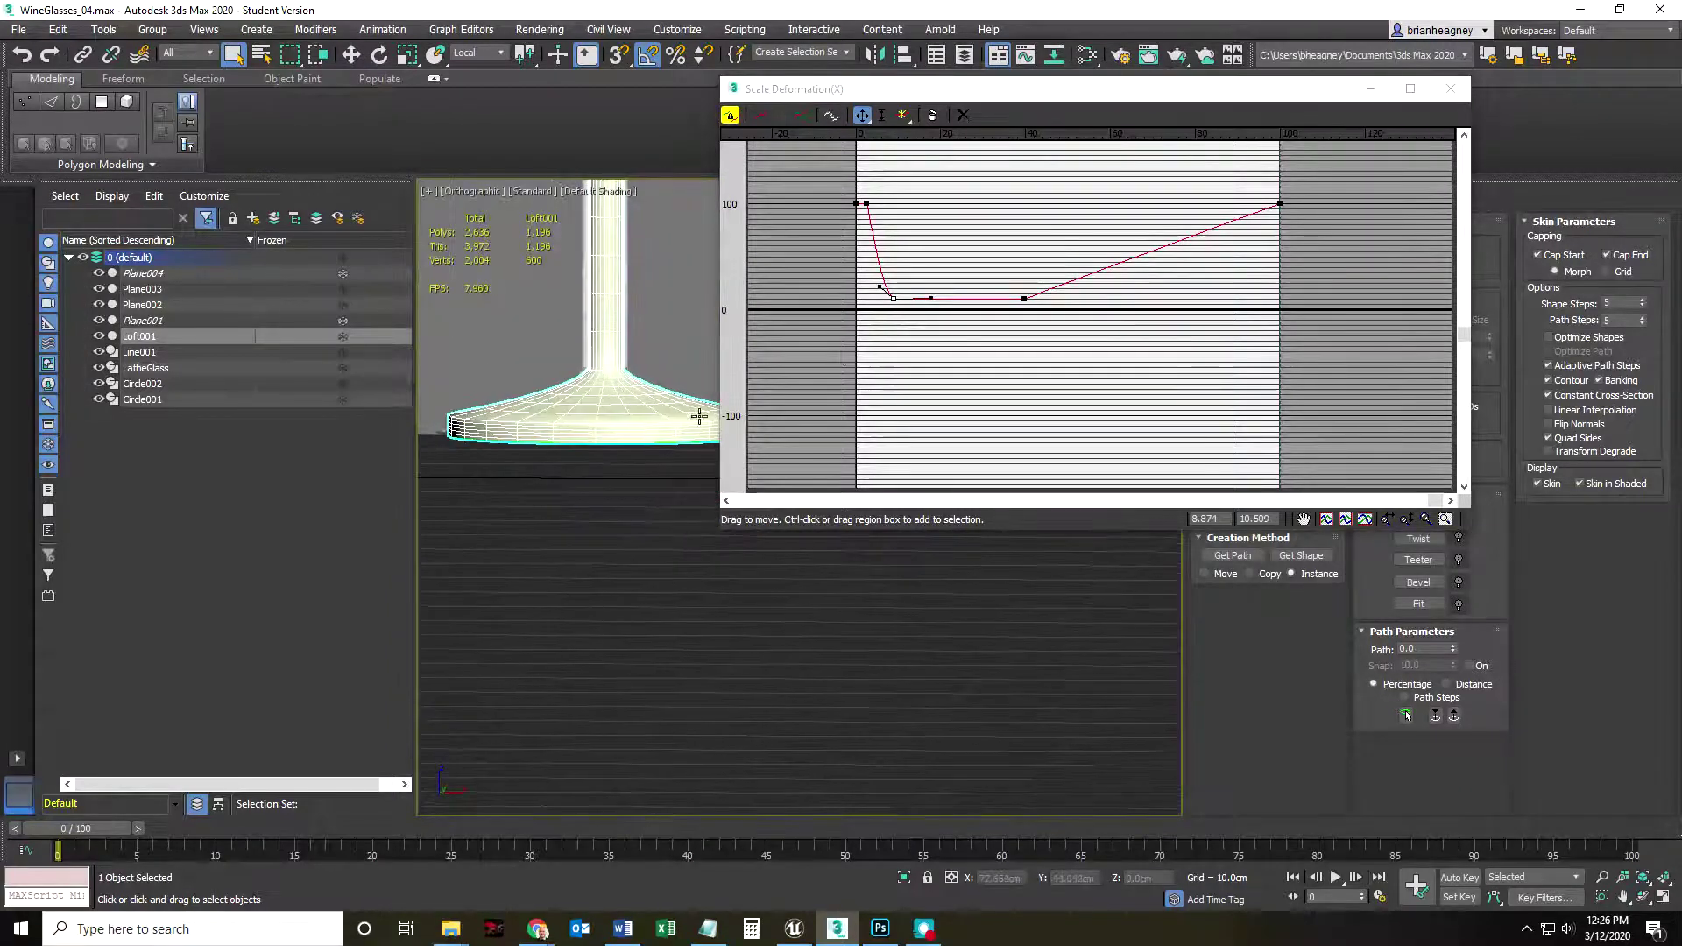
left_click_drag(862, 115, 863, 173)
left_click_drag(892, 299, 892, 296)
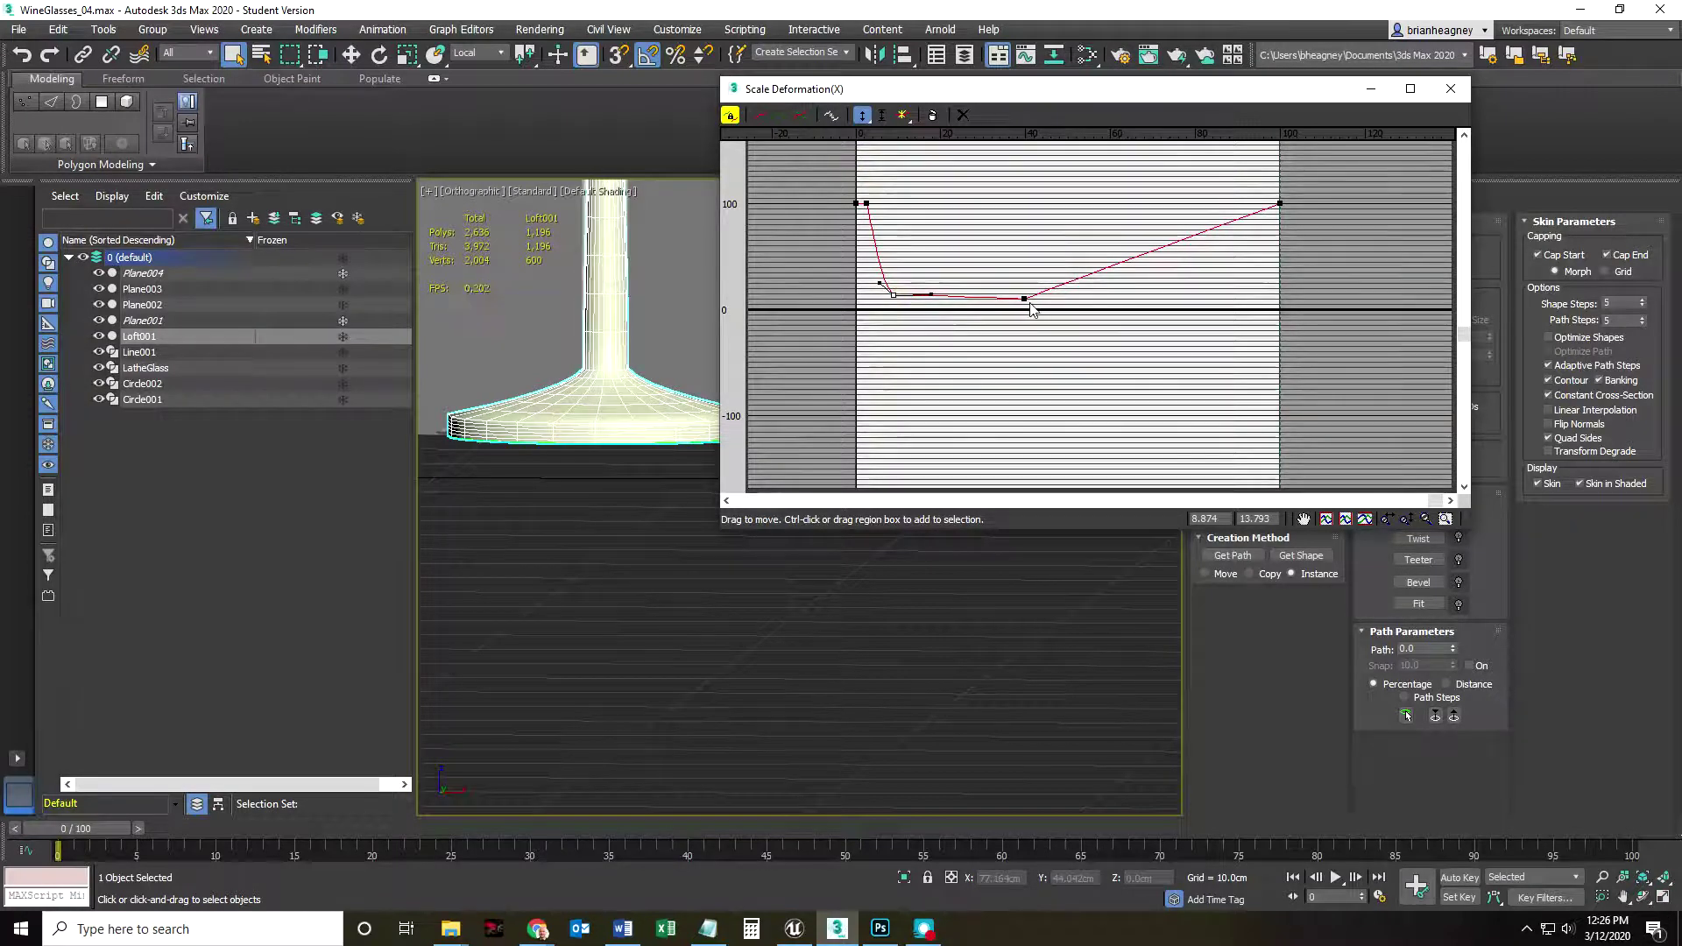
- Raise the stem's upper control point vertically to about 13.7 to level it with the lower one and even out the stem thickness
left_click_drag(1024, 300, 1019, 296)
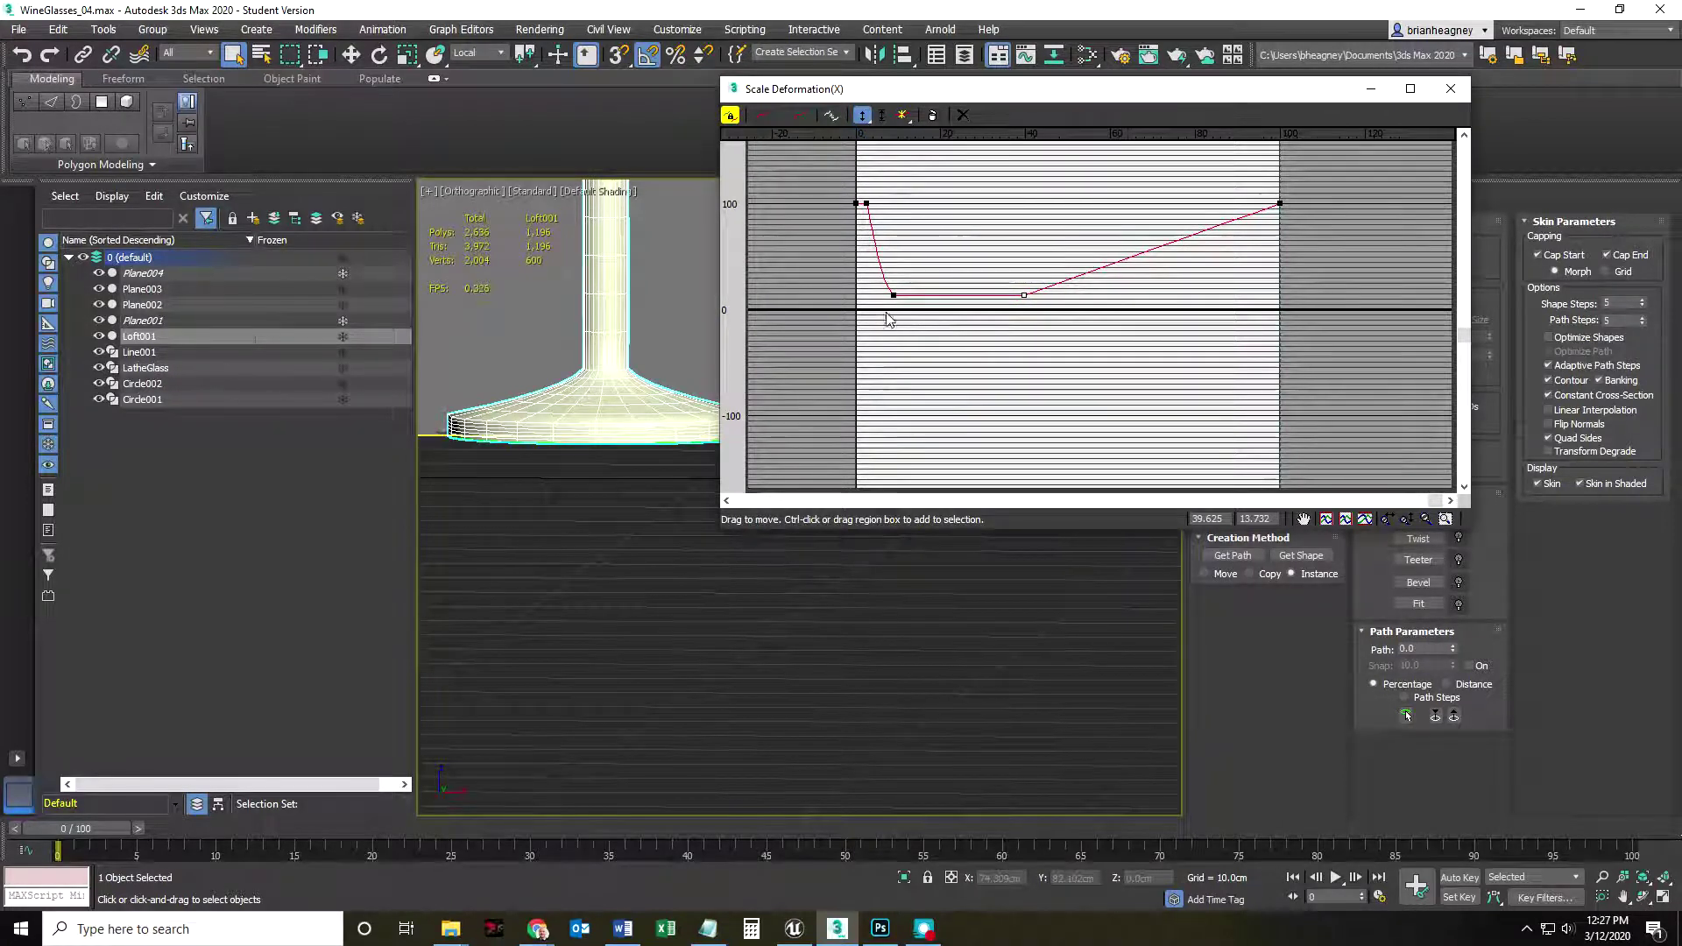
left_click_drag(999, 91, 972, 91)
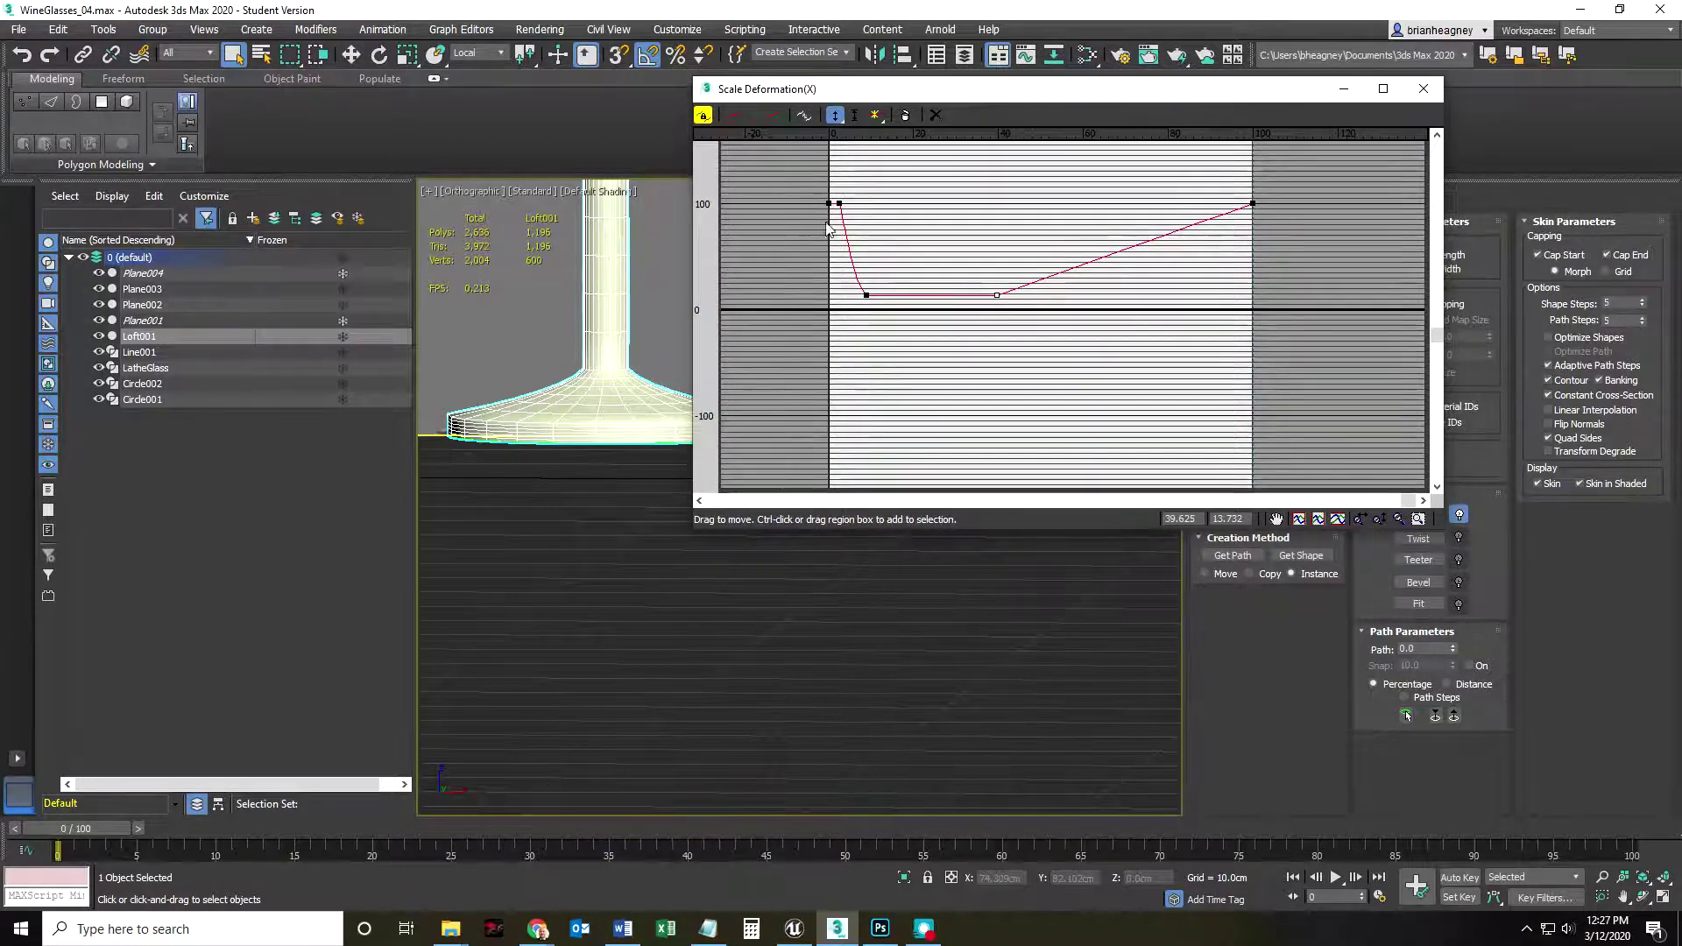
- Convert the control point at the foot's rim to Bezier-Smooth and shorten its tangent handle to round the edge
scroll(563, 466, "up", 5)
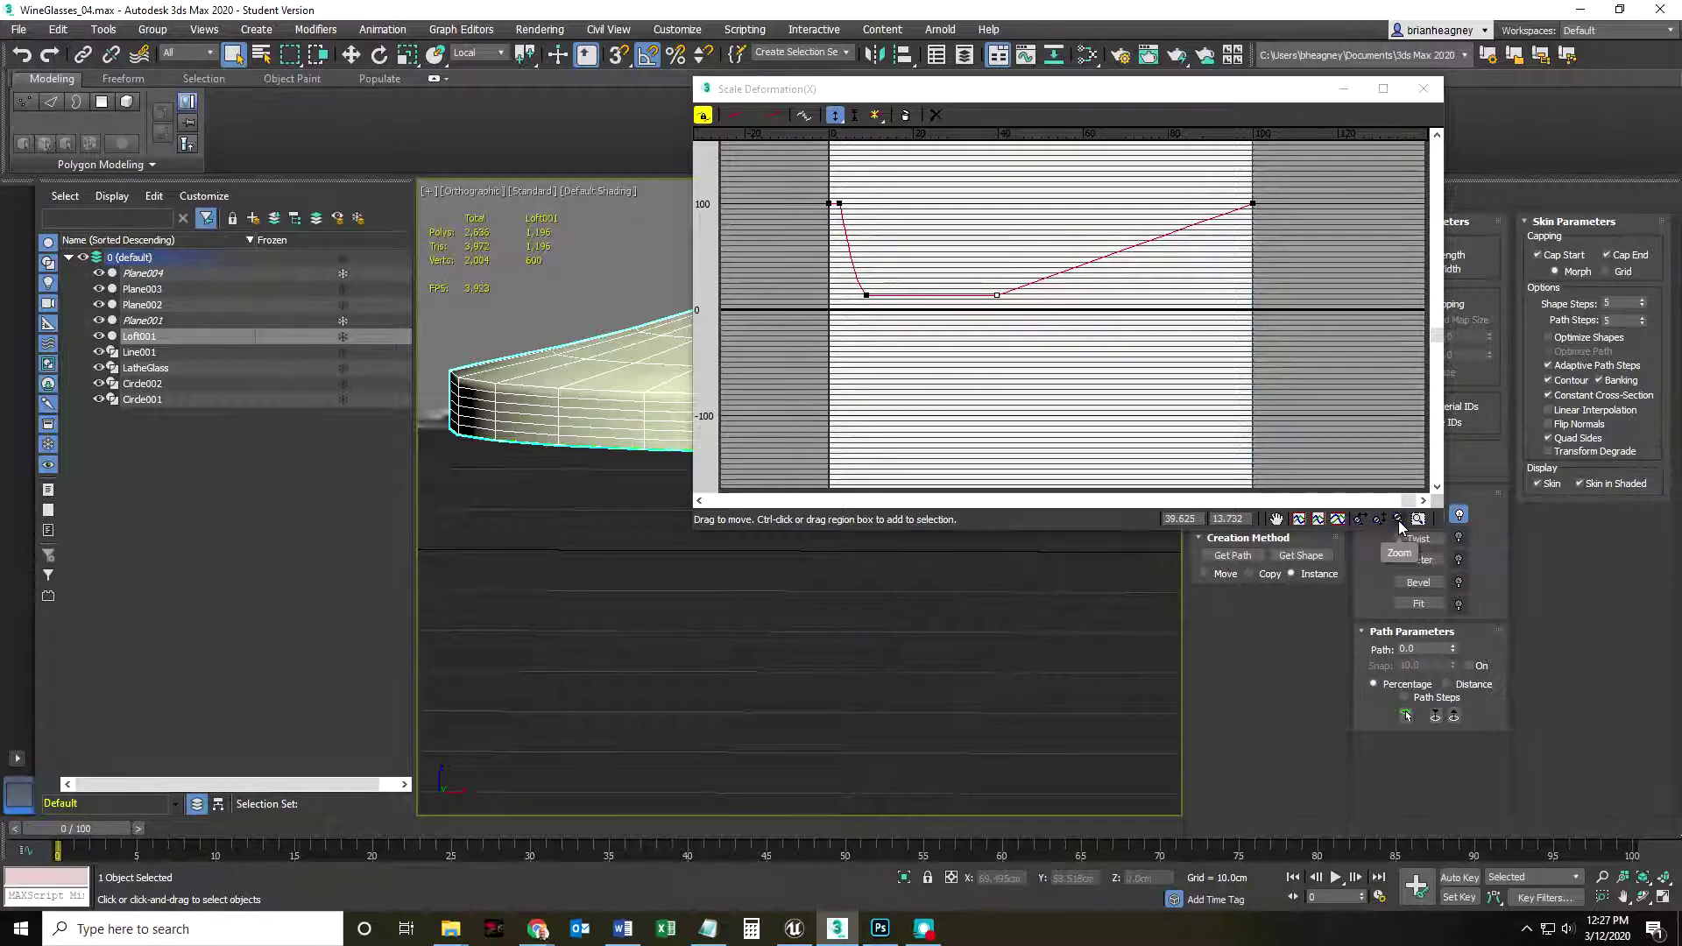
left_click(1398, 519)
left_click_drag(803, 191, 809, 310)
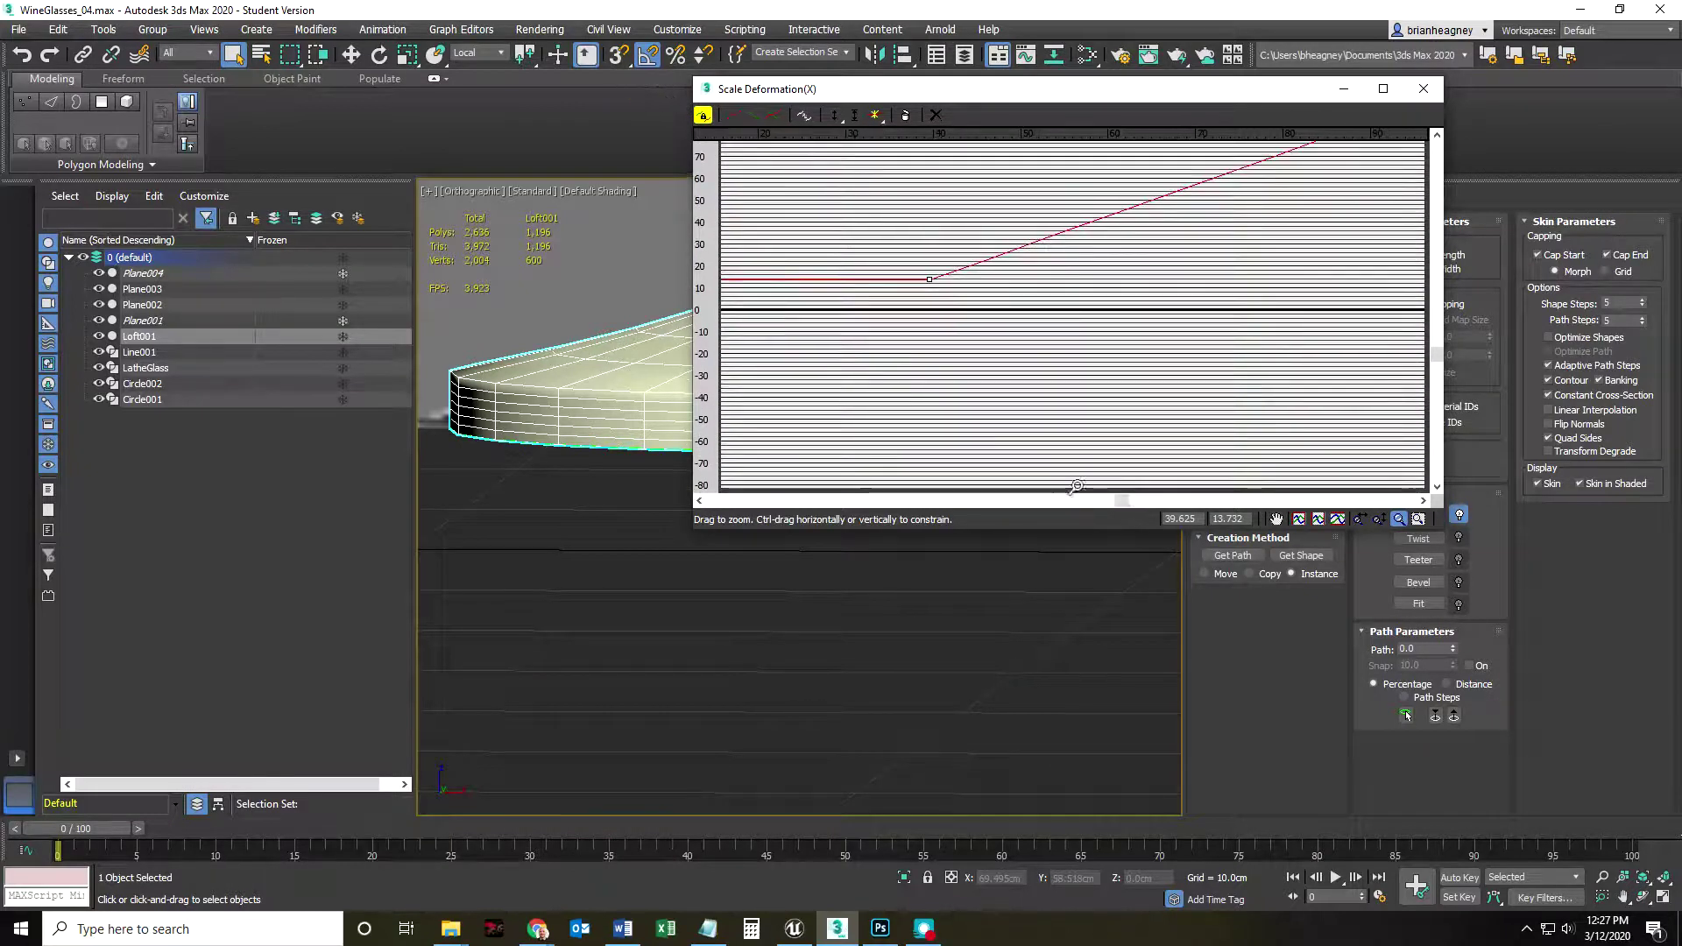
left_click_drag(1124, 504, 793, 504)
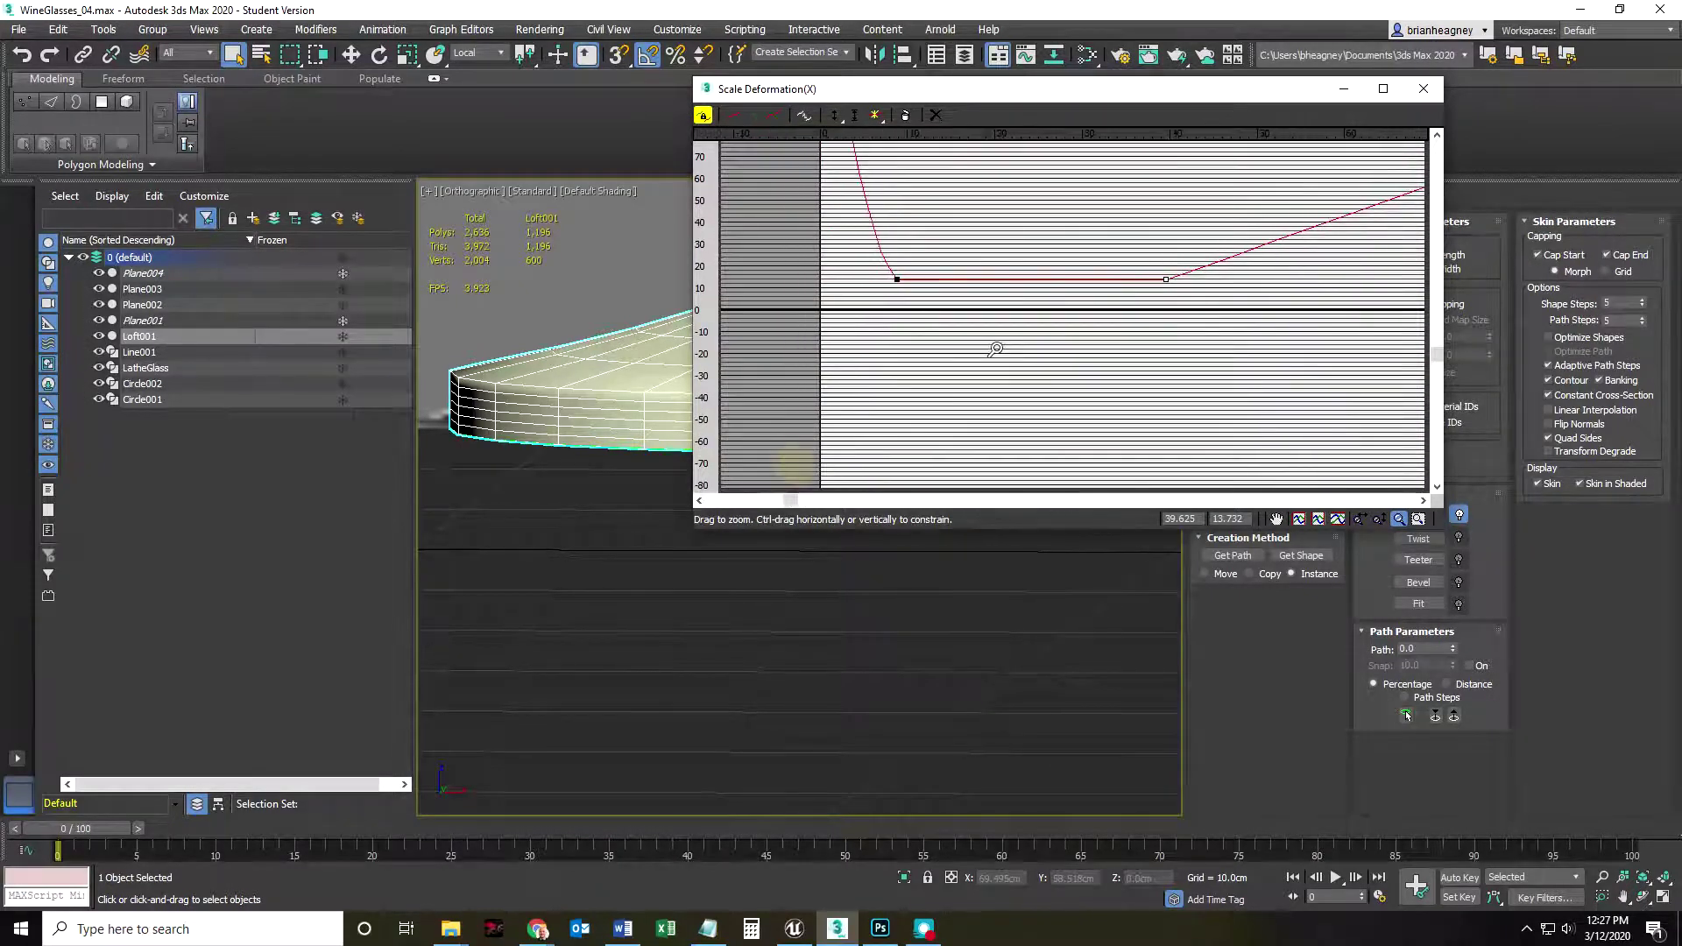
left_click_drag(1438, 364, 1438, 313)
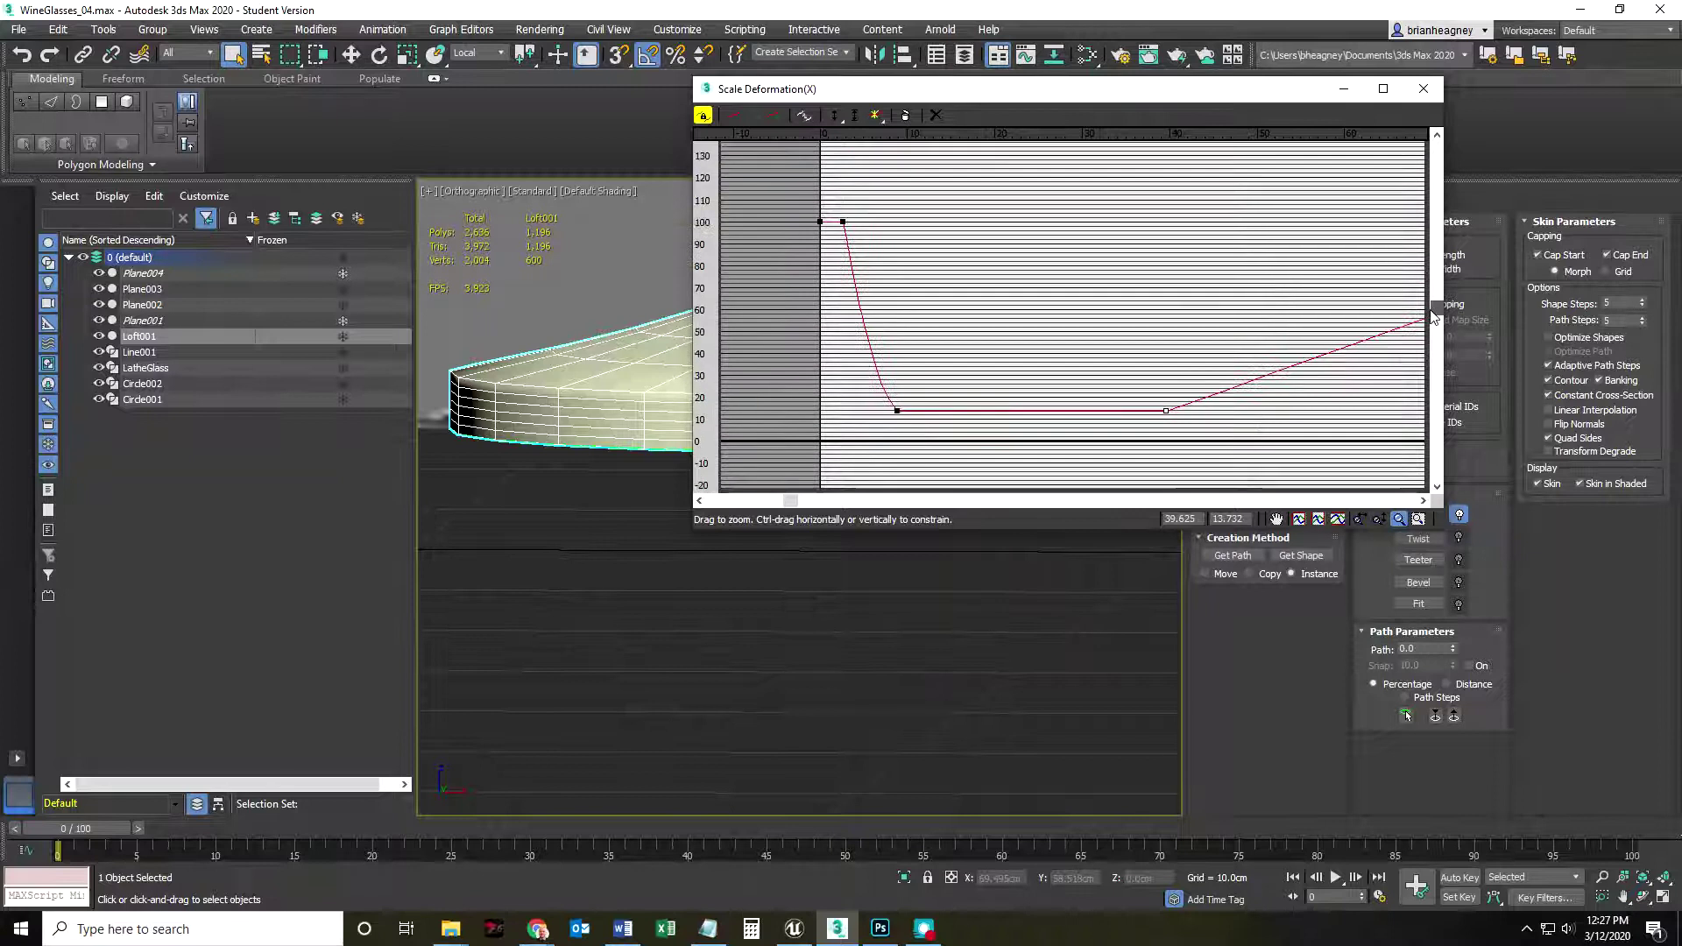
left_click_drag(859, 261, 742, 232)
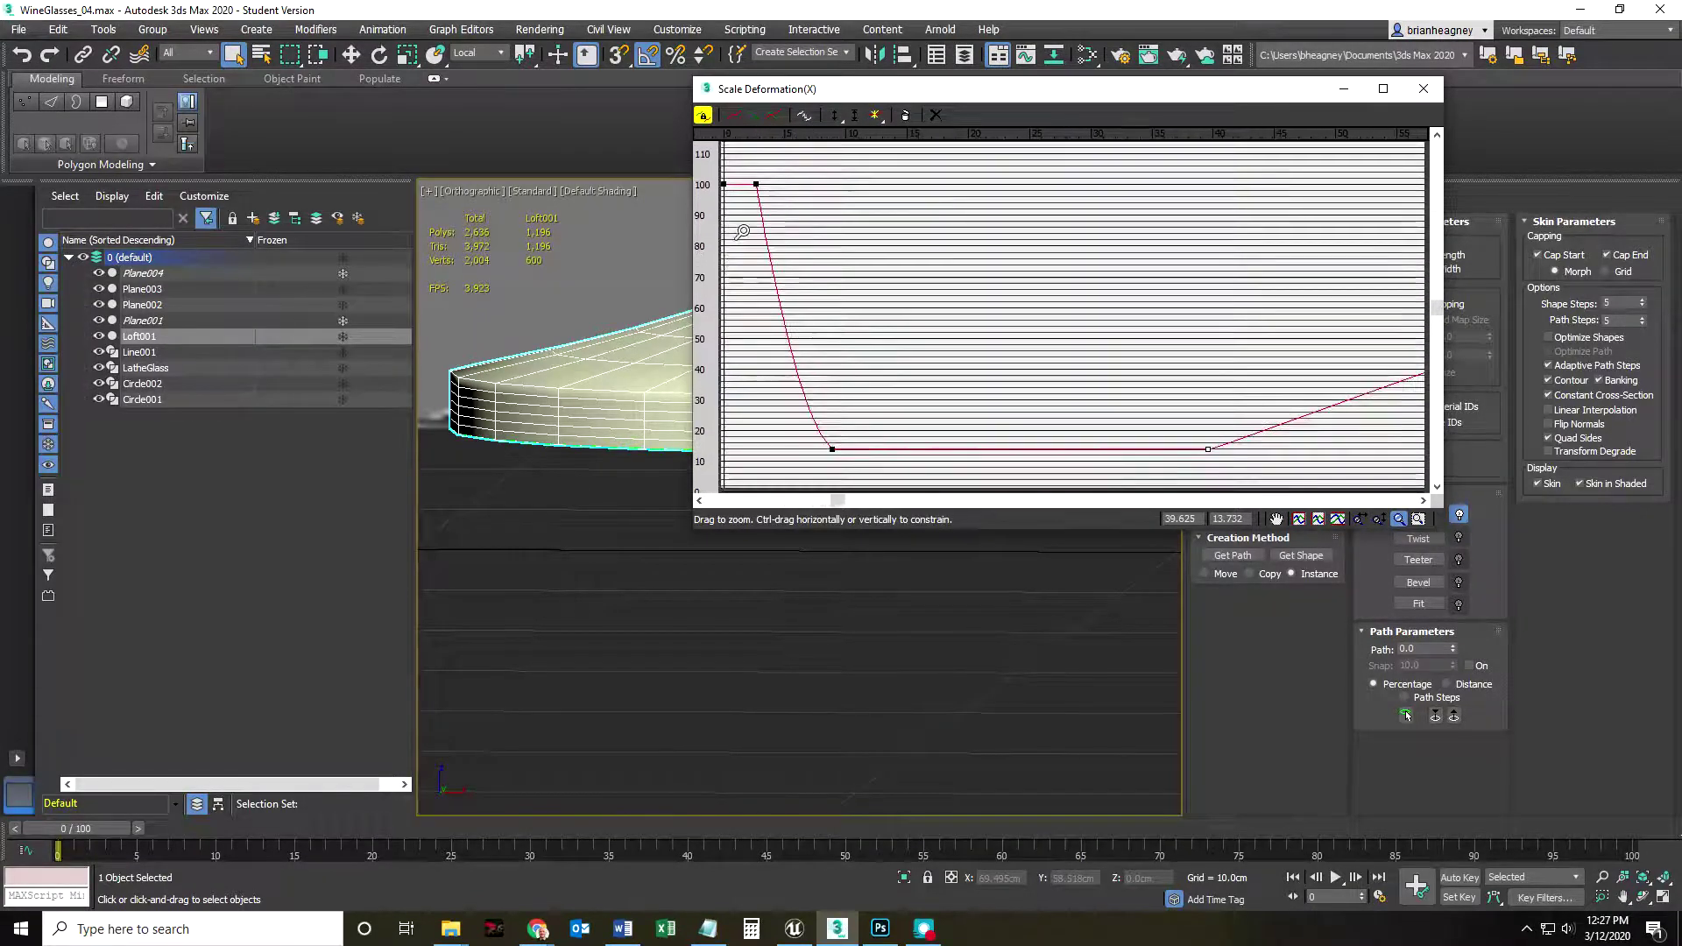
left_click_drag(839, 473, 924, 380)
left_click_drag(843, 506, 811, 505)
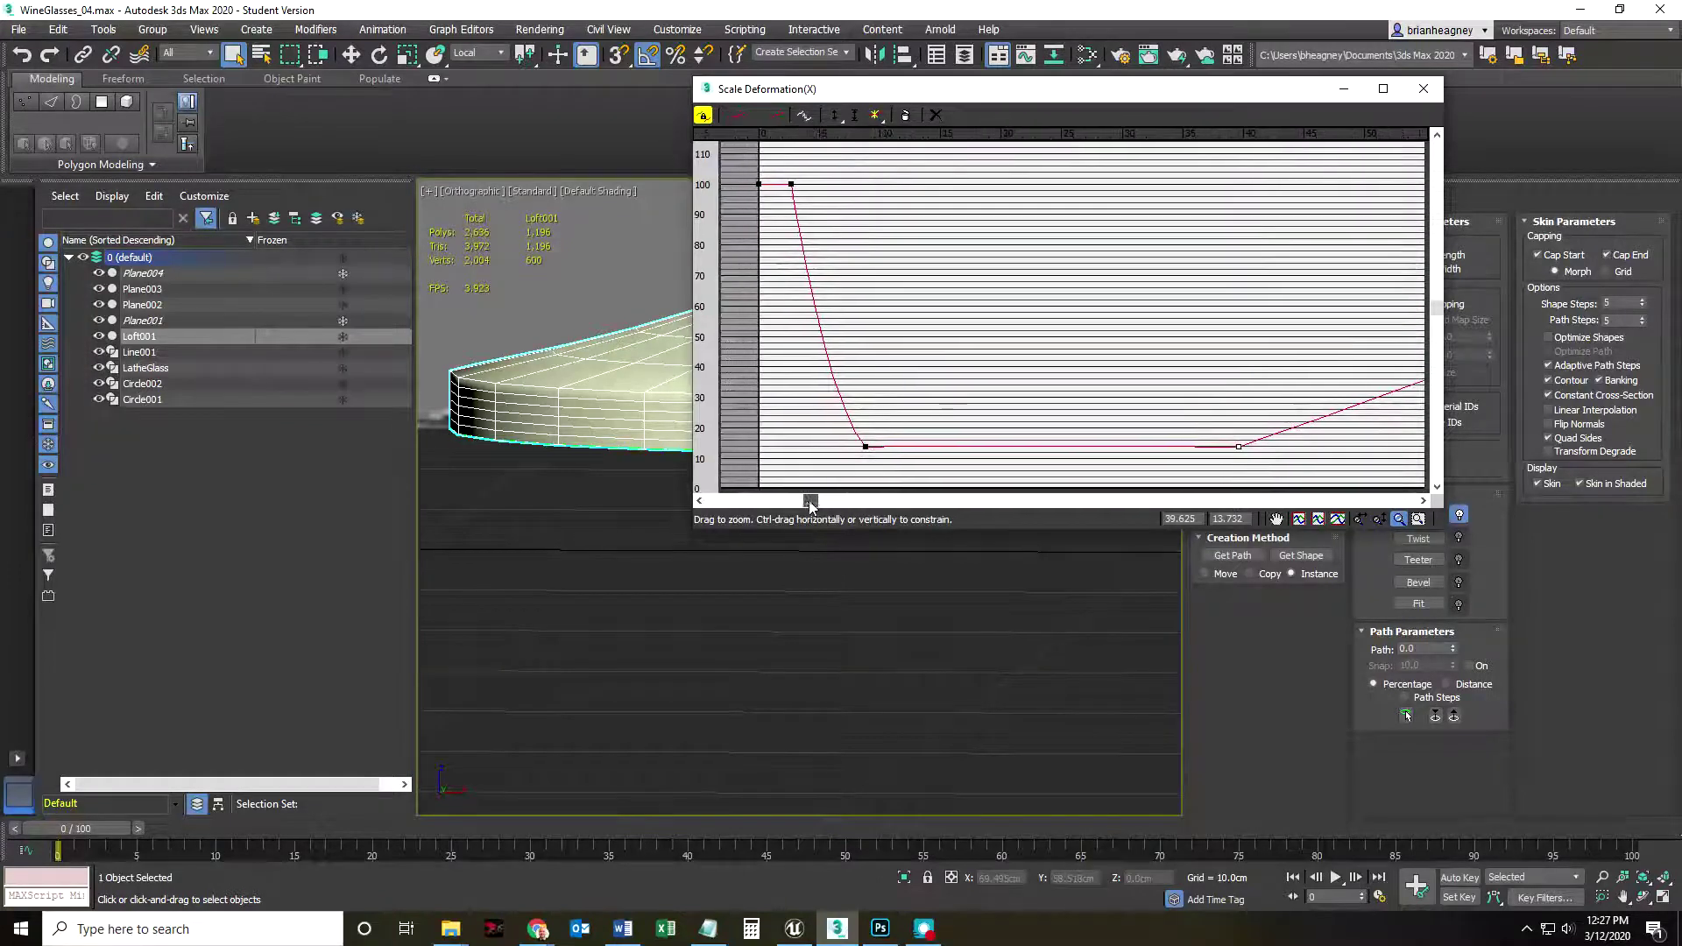
left_click_drag(1437, 317, 1437, 316)
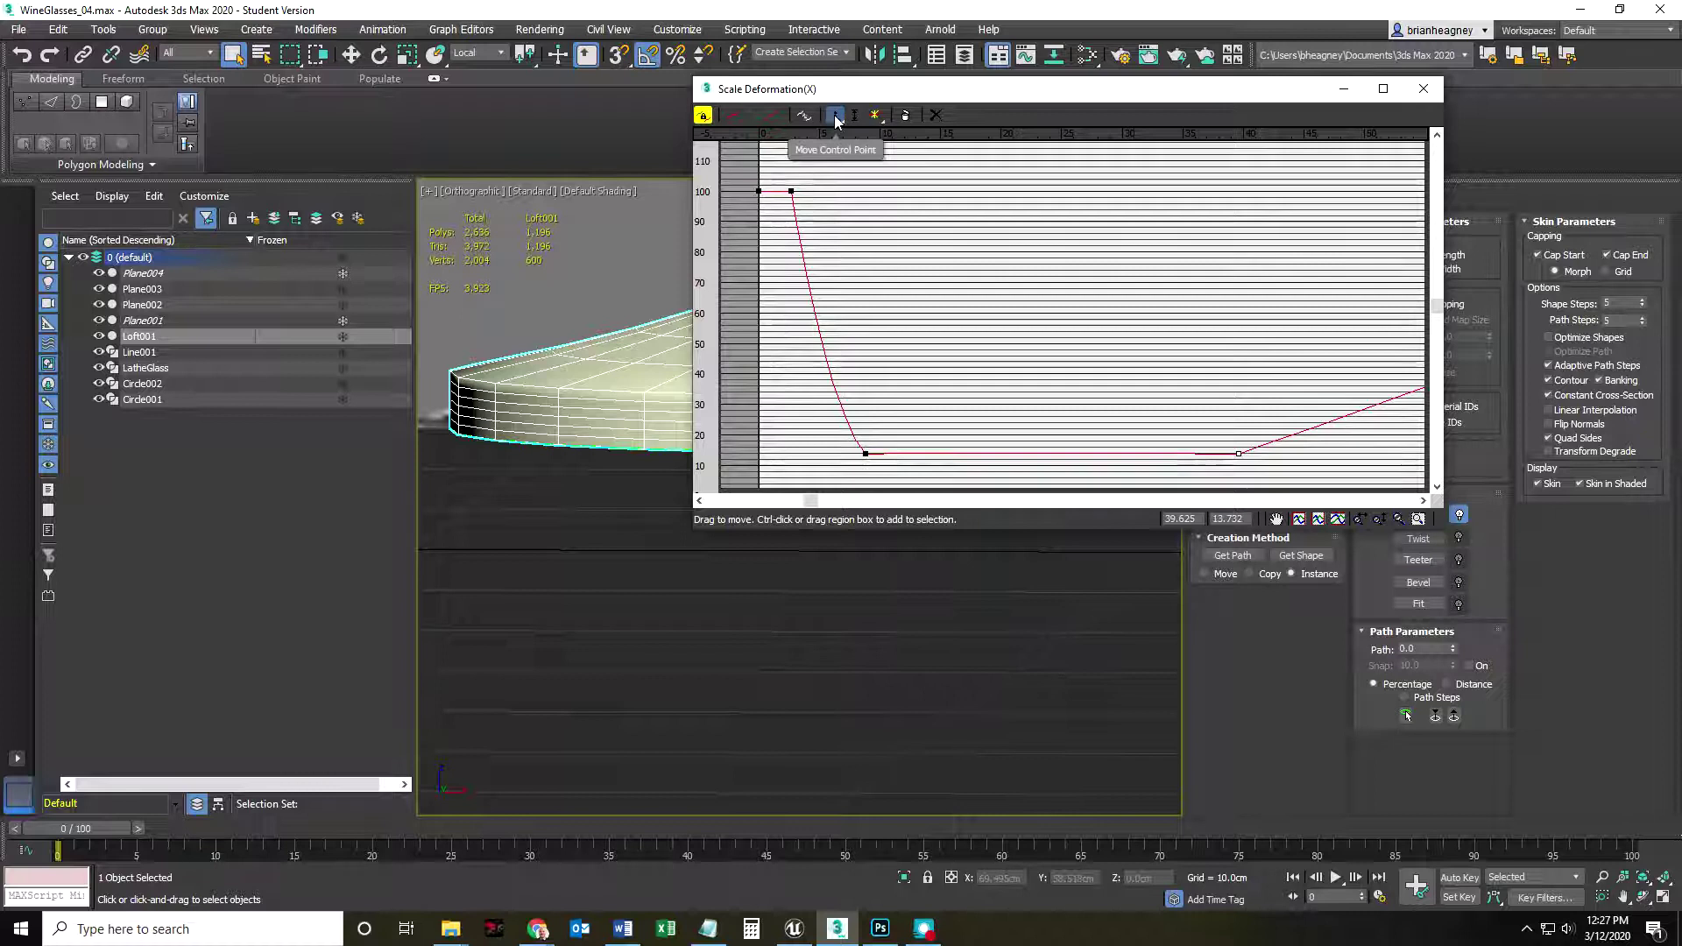
right_click(791, 191)
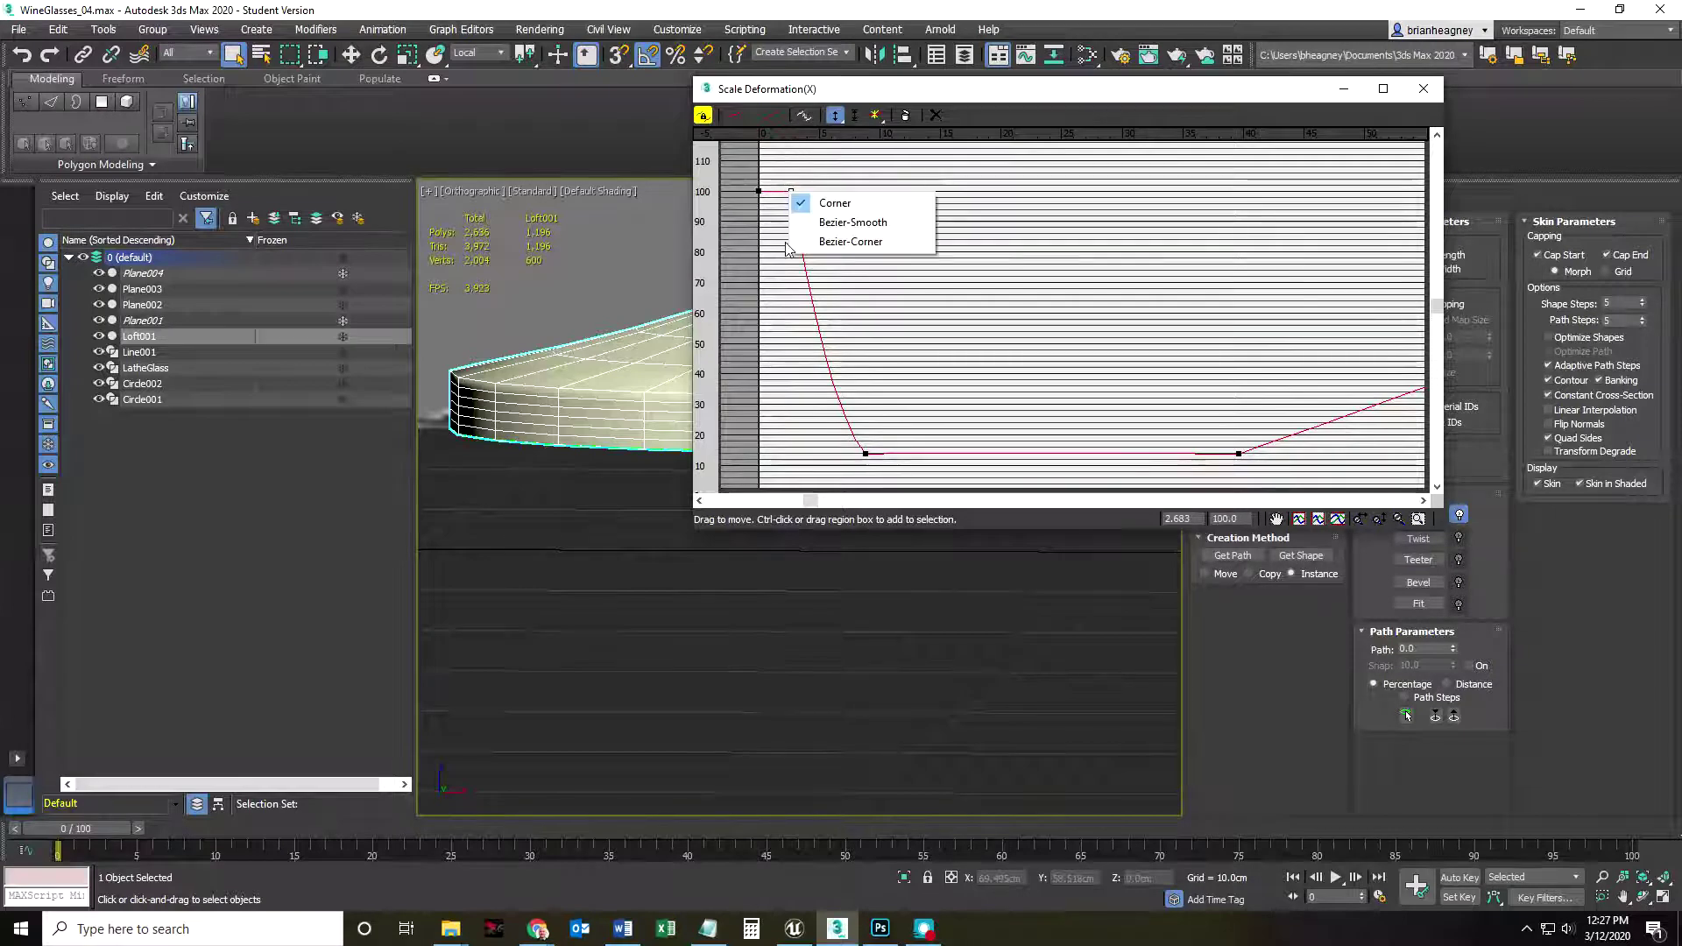
left_click(851, 222)
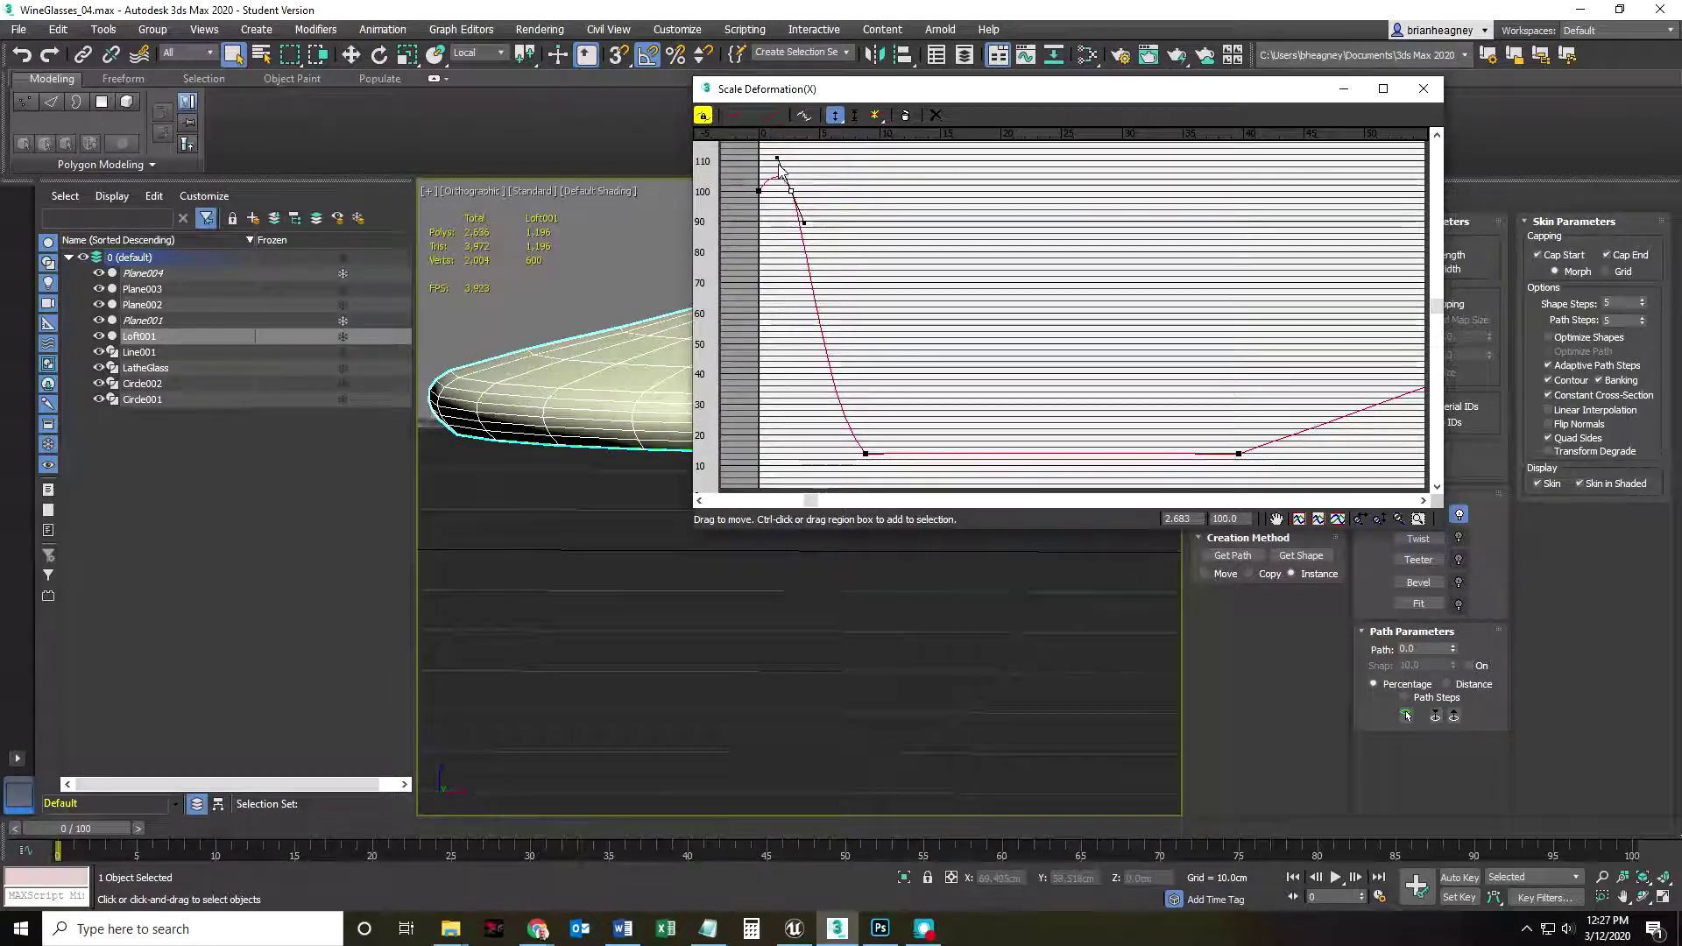
left_click_drag(777, 158, 783, 173)
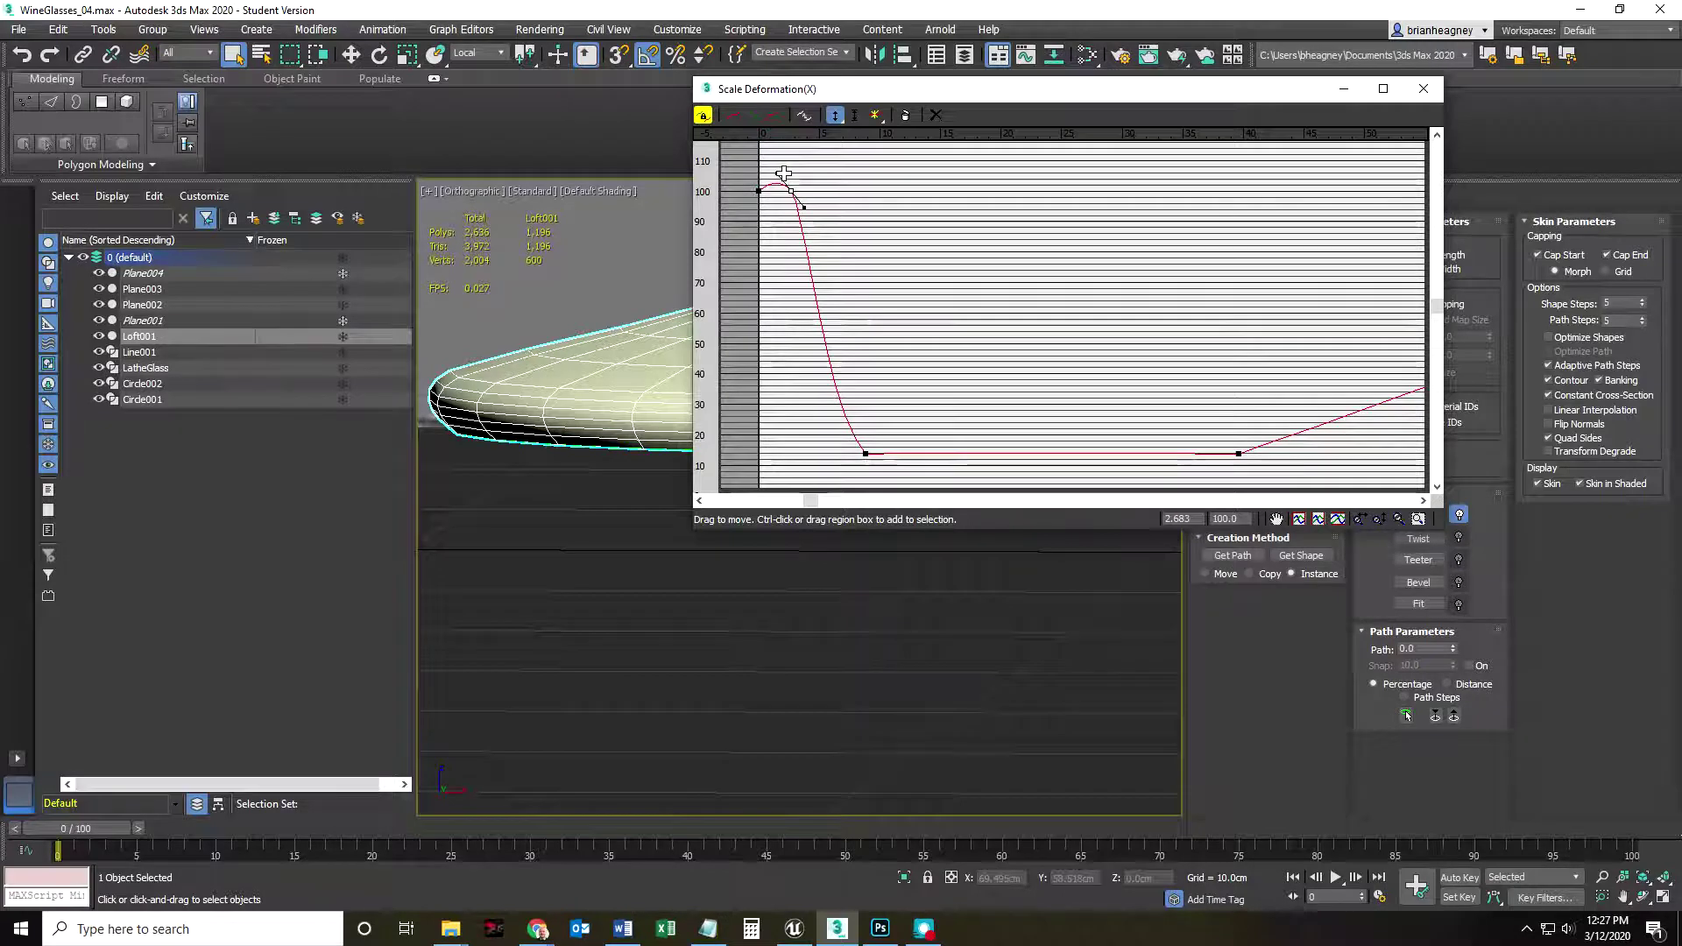
- Move the foot's rim control point freely to about 1.6 along the curve and 92.2 in scale, adjusting its handles to thin the edge
mouse_move(835, 114)
left_mouse_down()
mouse_move(837, 154)
mouse_move(835, 134)
left_mouse_up()
left_click_drag(792, 190, 791, 204)
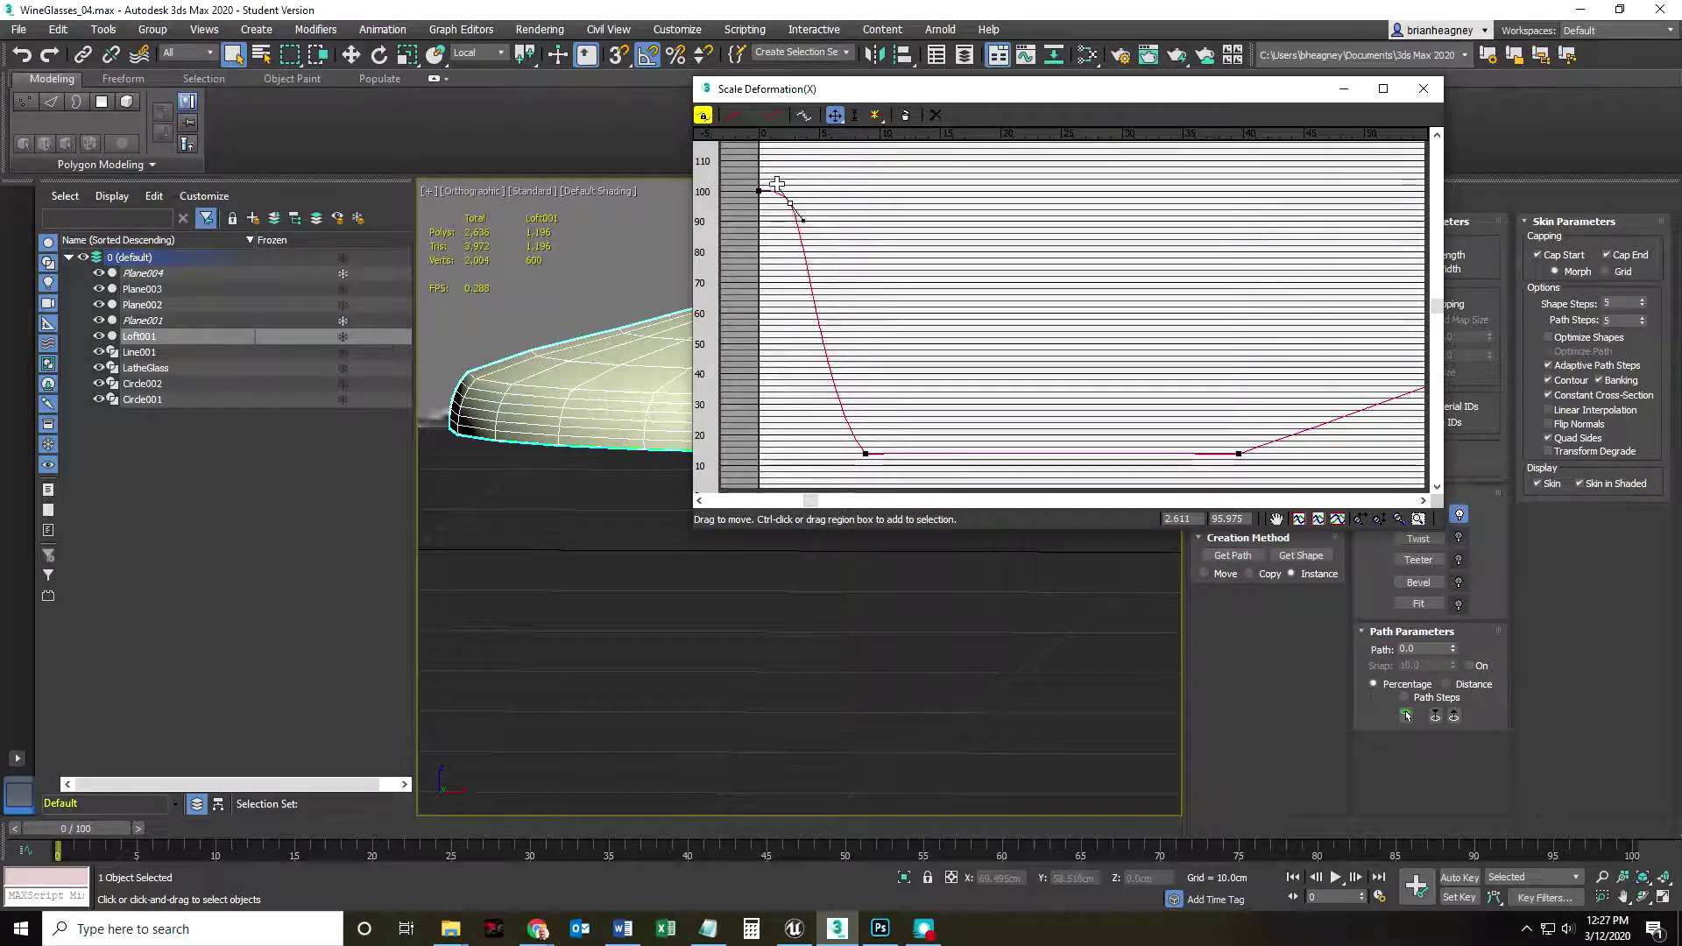
left_click(777, 186)
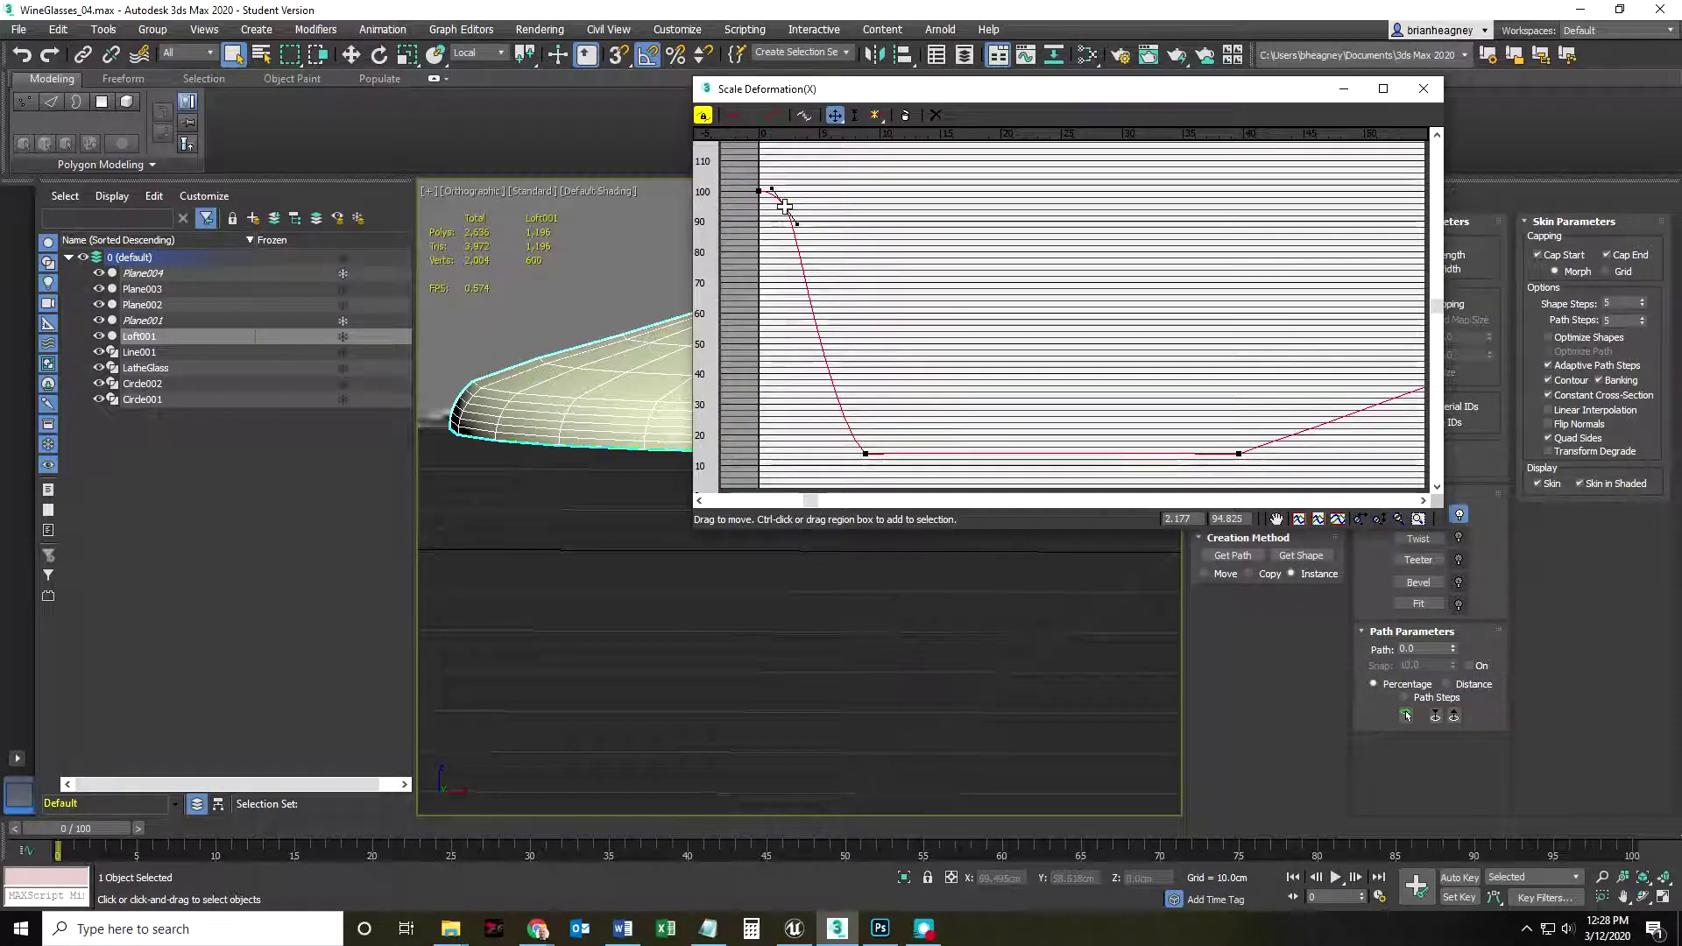
left_click(779, 211)
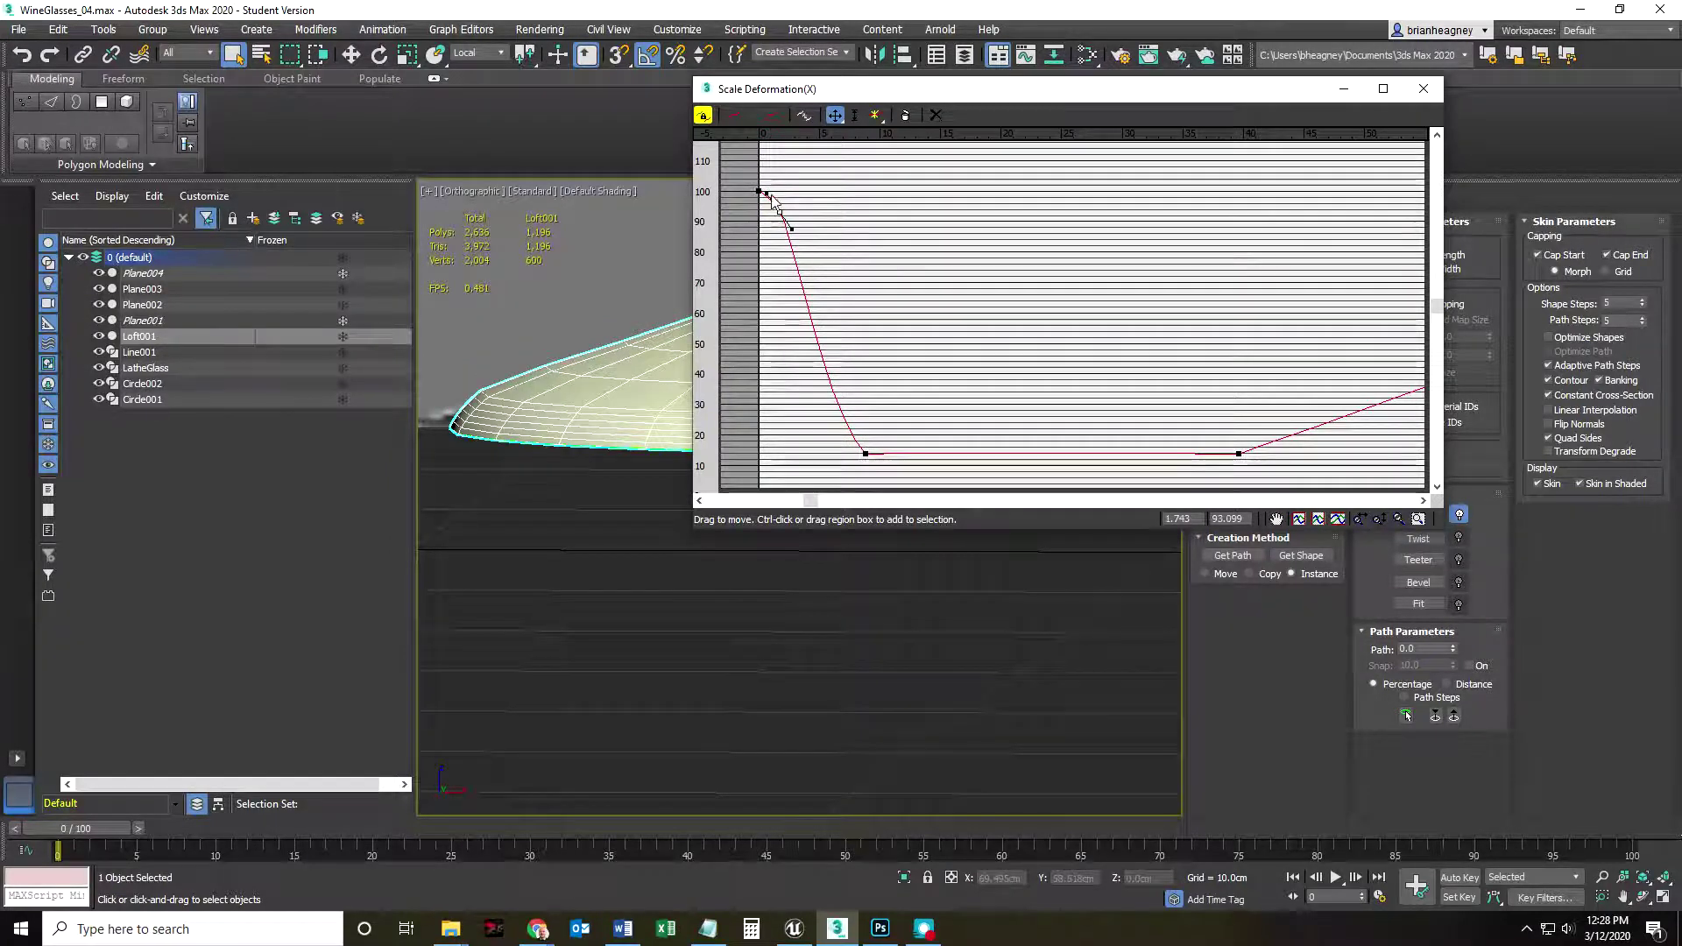
left_click_drag(770, 193, 783, 241)
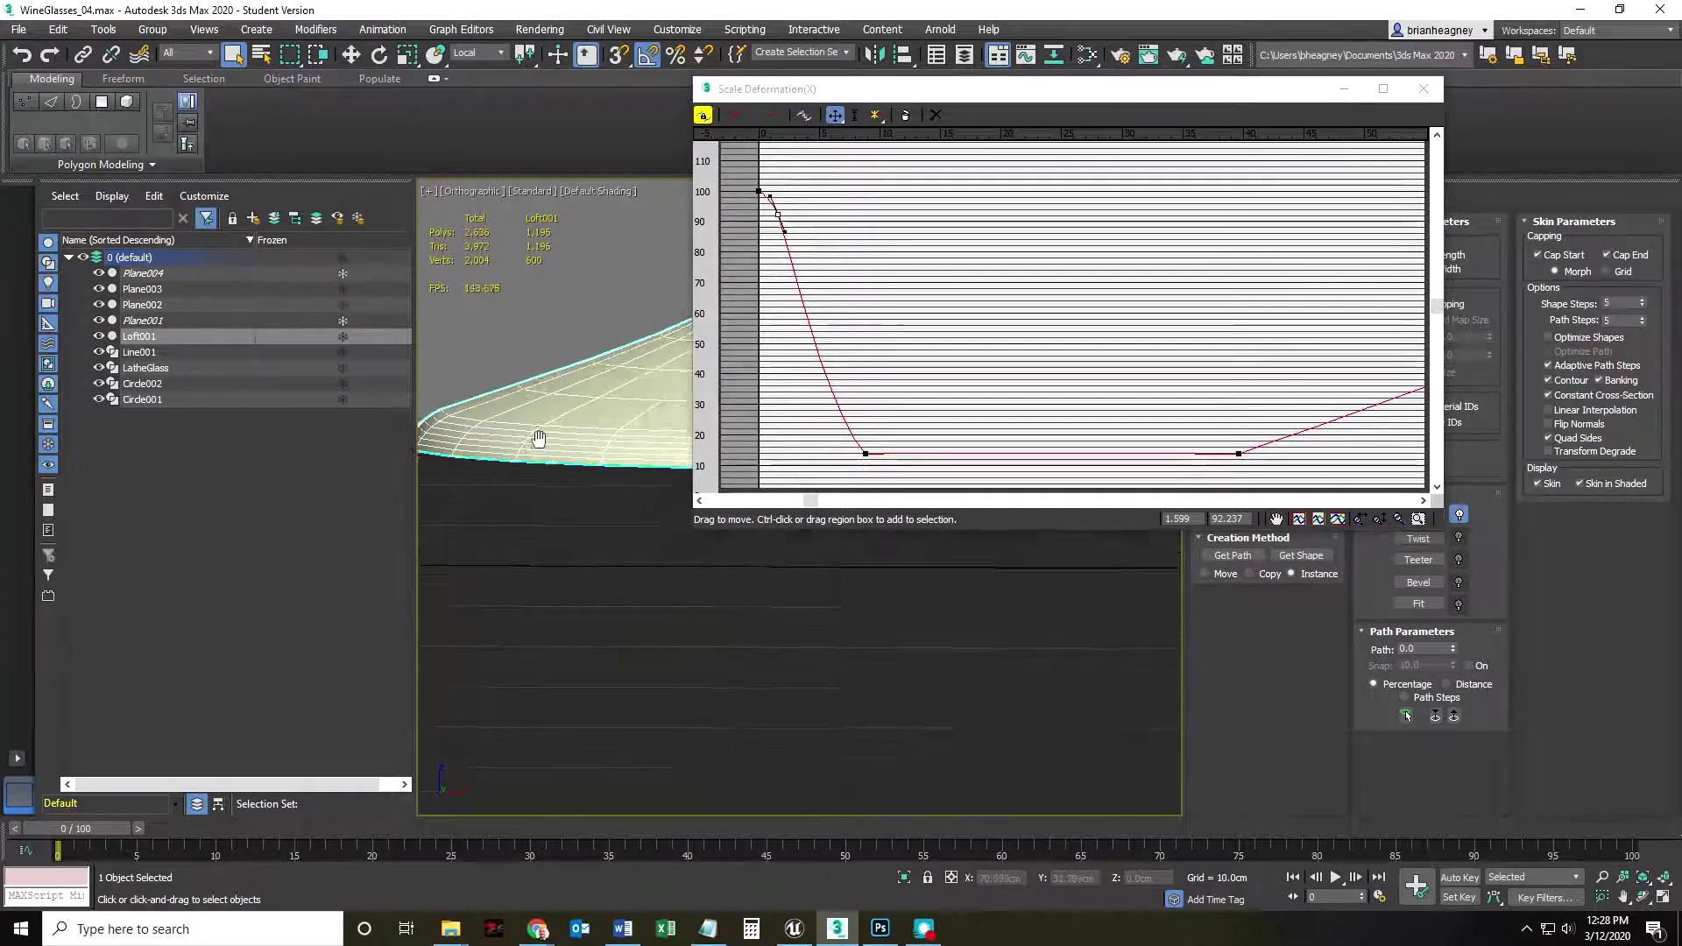
- Lengthen and flatten the foot-side handle of the stem's lower control point to make the foot's top more concave
left_click(866, 453)
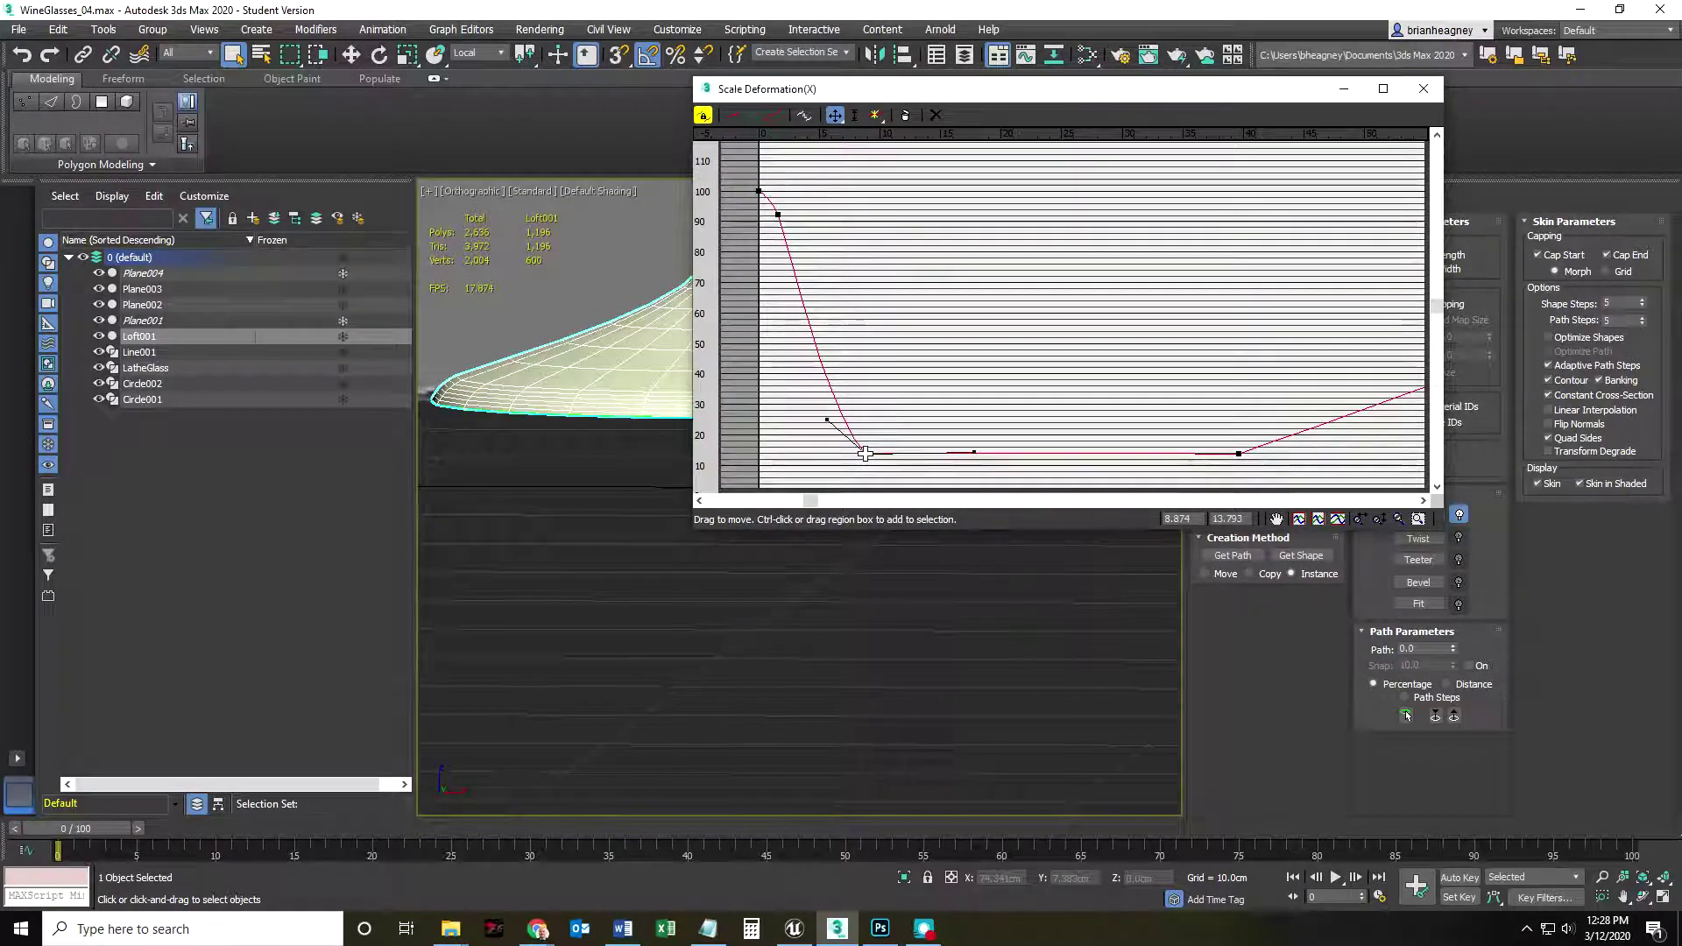
left_click_drag(828, 423, 804, 447)
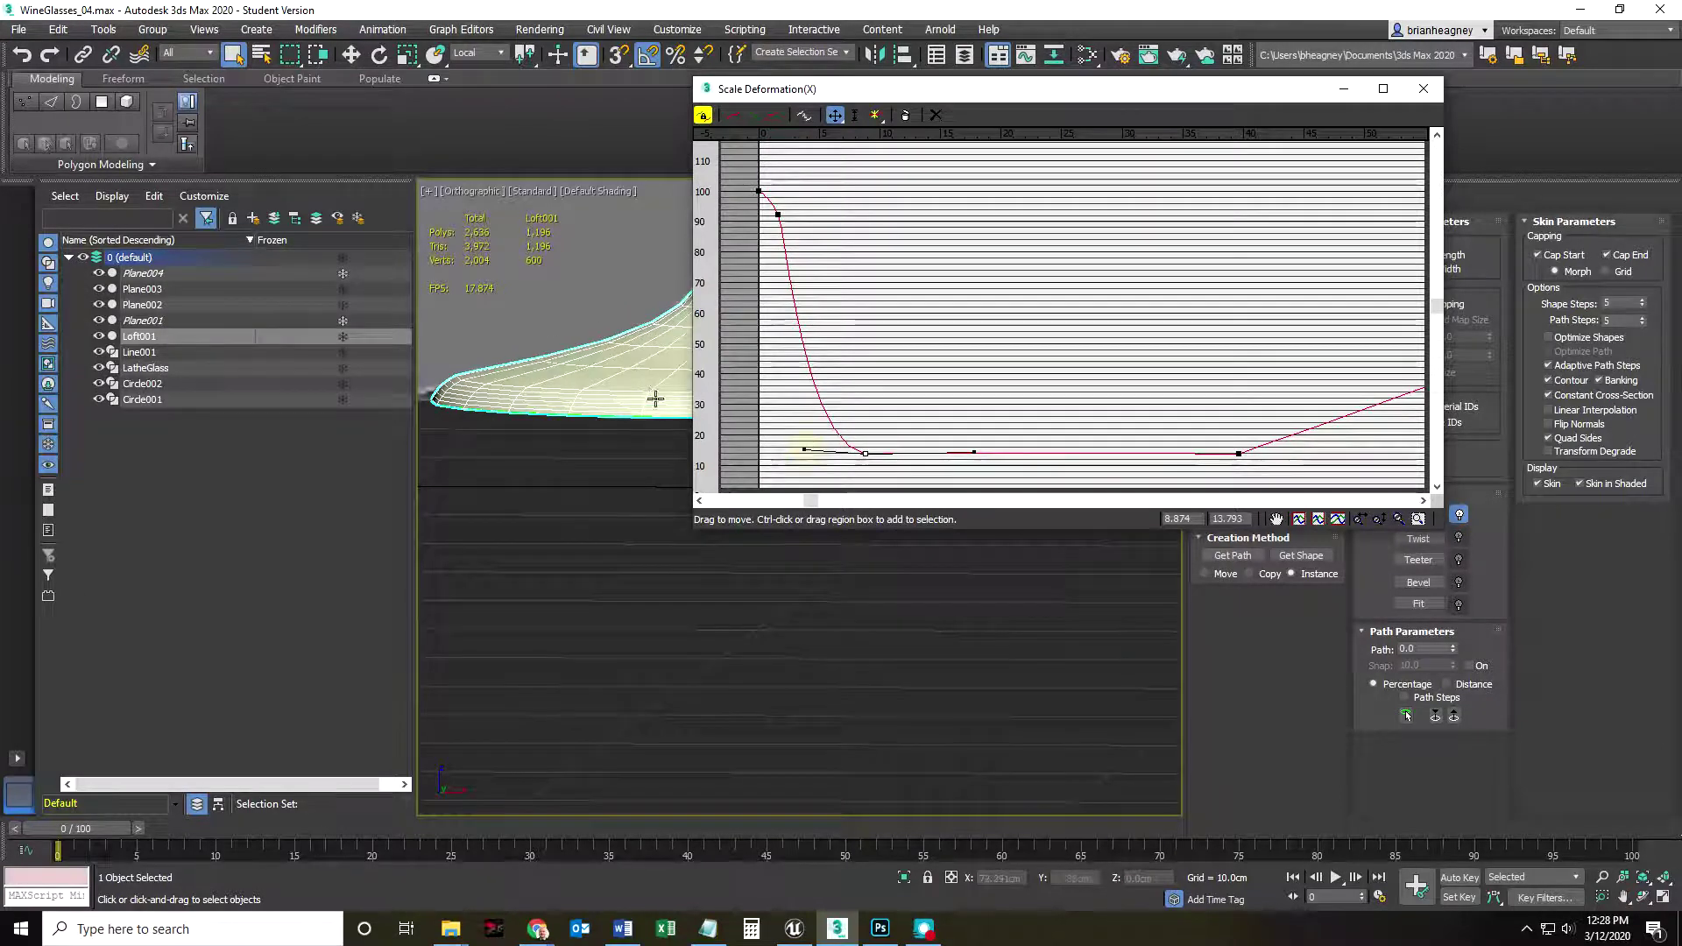
scroll(589, 400, "down", 3)
middle_click_drag(582, 401, 615, 395)
left_click(800, 453)
left_click_drag(800, 453, 797, 456)
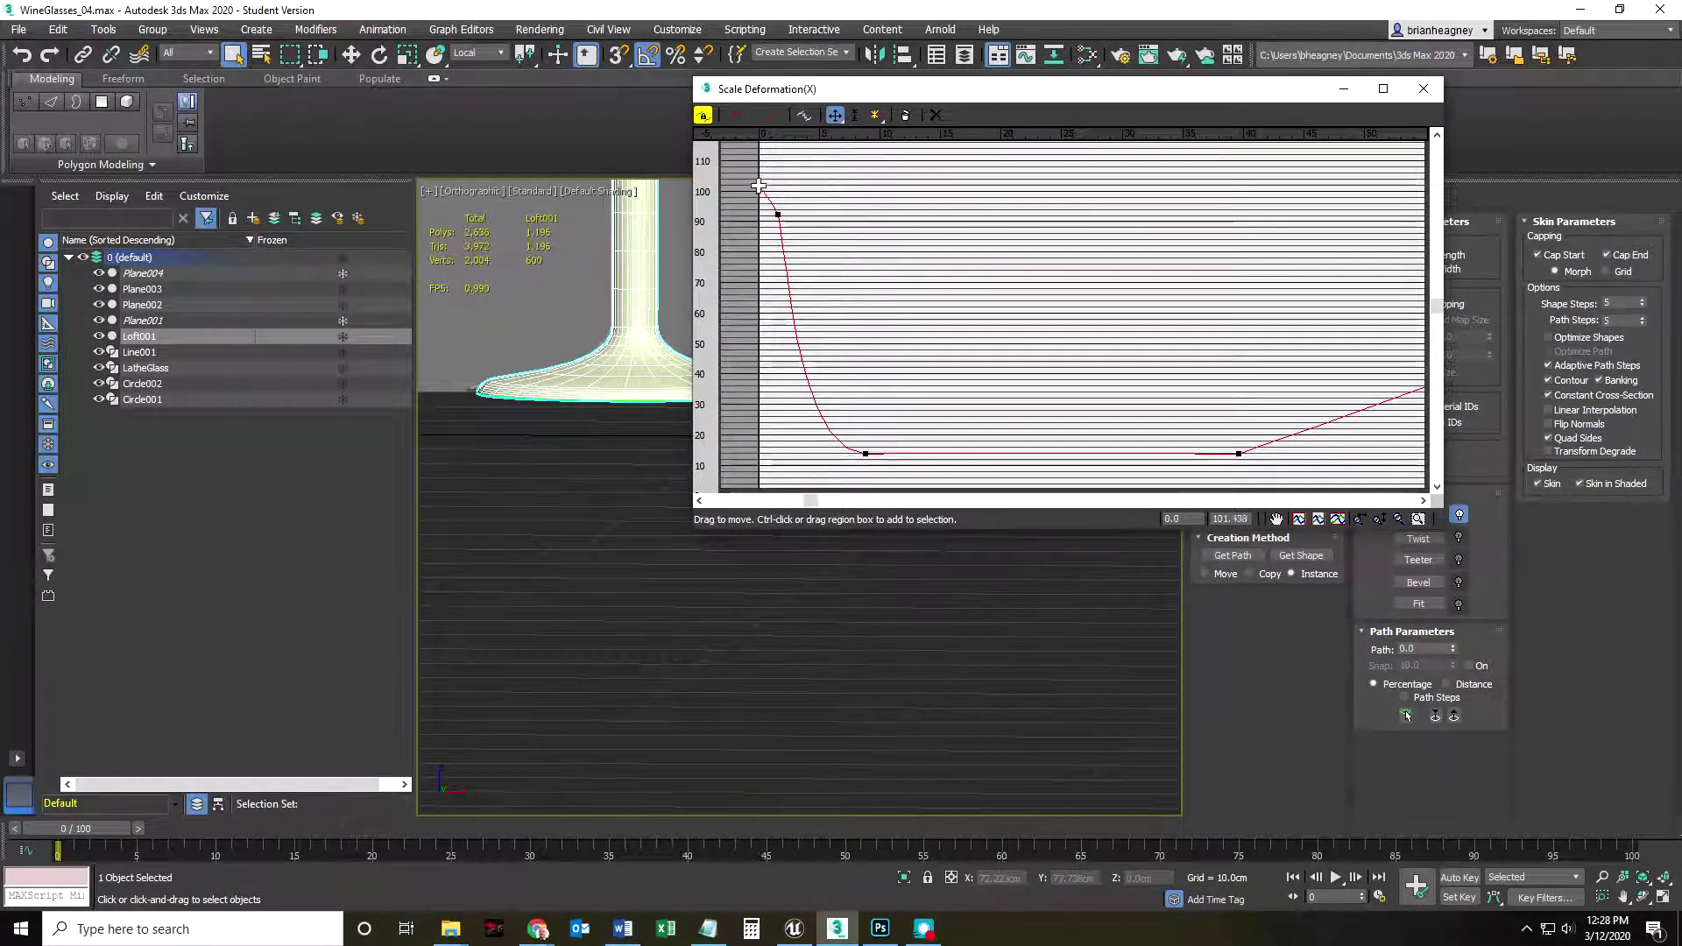
- Raise the curve's first control point to about 105 to widen the foot's base, and adjust the neighbouring rim point's handle
left_click_drag(759, 186, 759, 176)
left_click(779, 216)
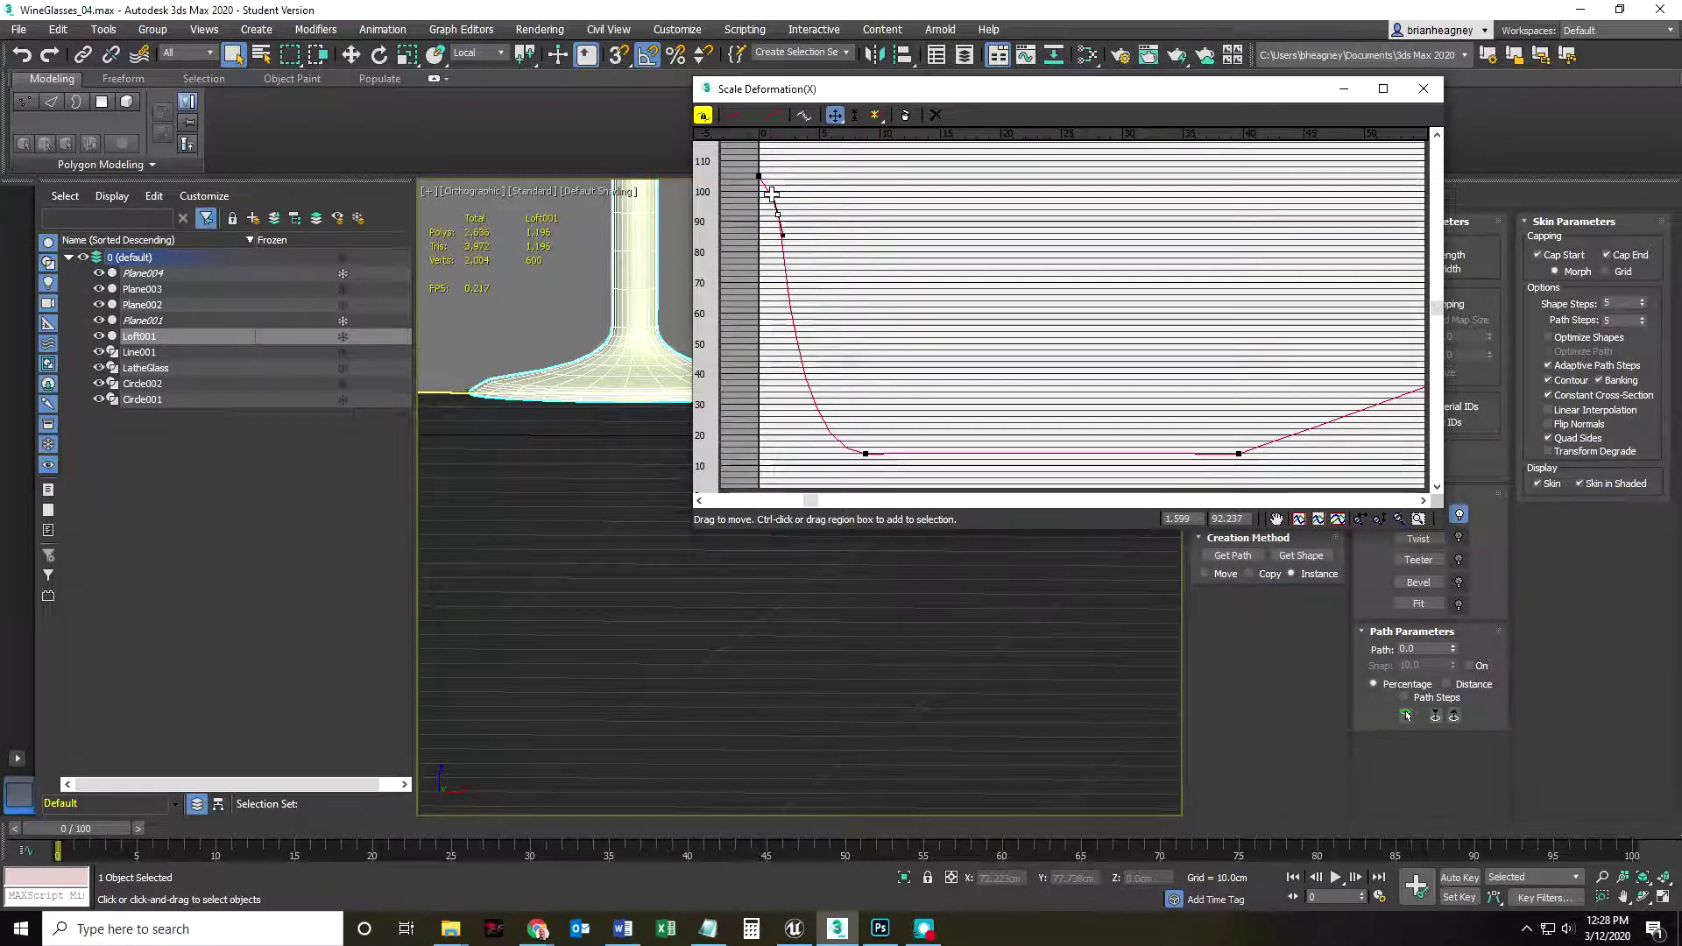
- Examine the foot and stem profile against the reference image, with the whole scale curve in view
scroll(536, 444, "down", 2)
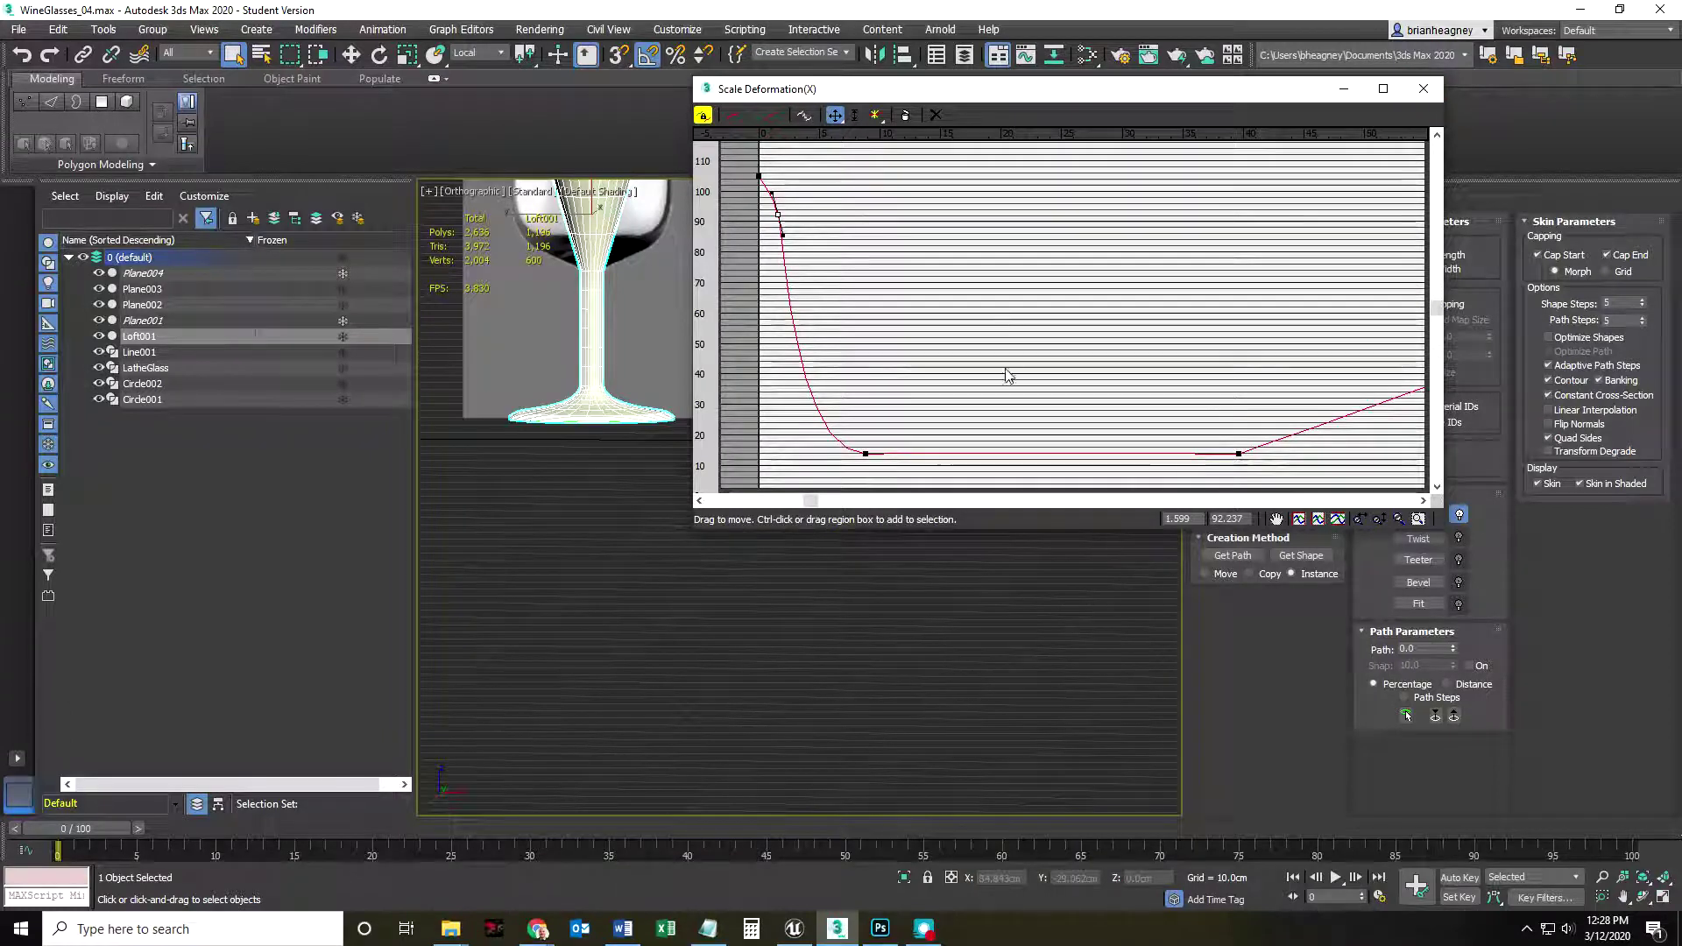
left_click(1399, 518)
left_click_drag(1099, 357, 1028, 372)
left_click_drag(913, 359, 953, 284)
left_click_drag(953, 96, 1056, 66)
scroll(620, 411, "up", 5)
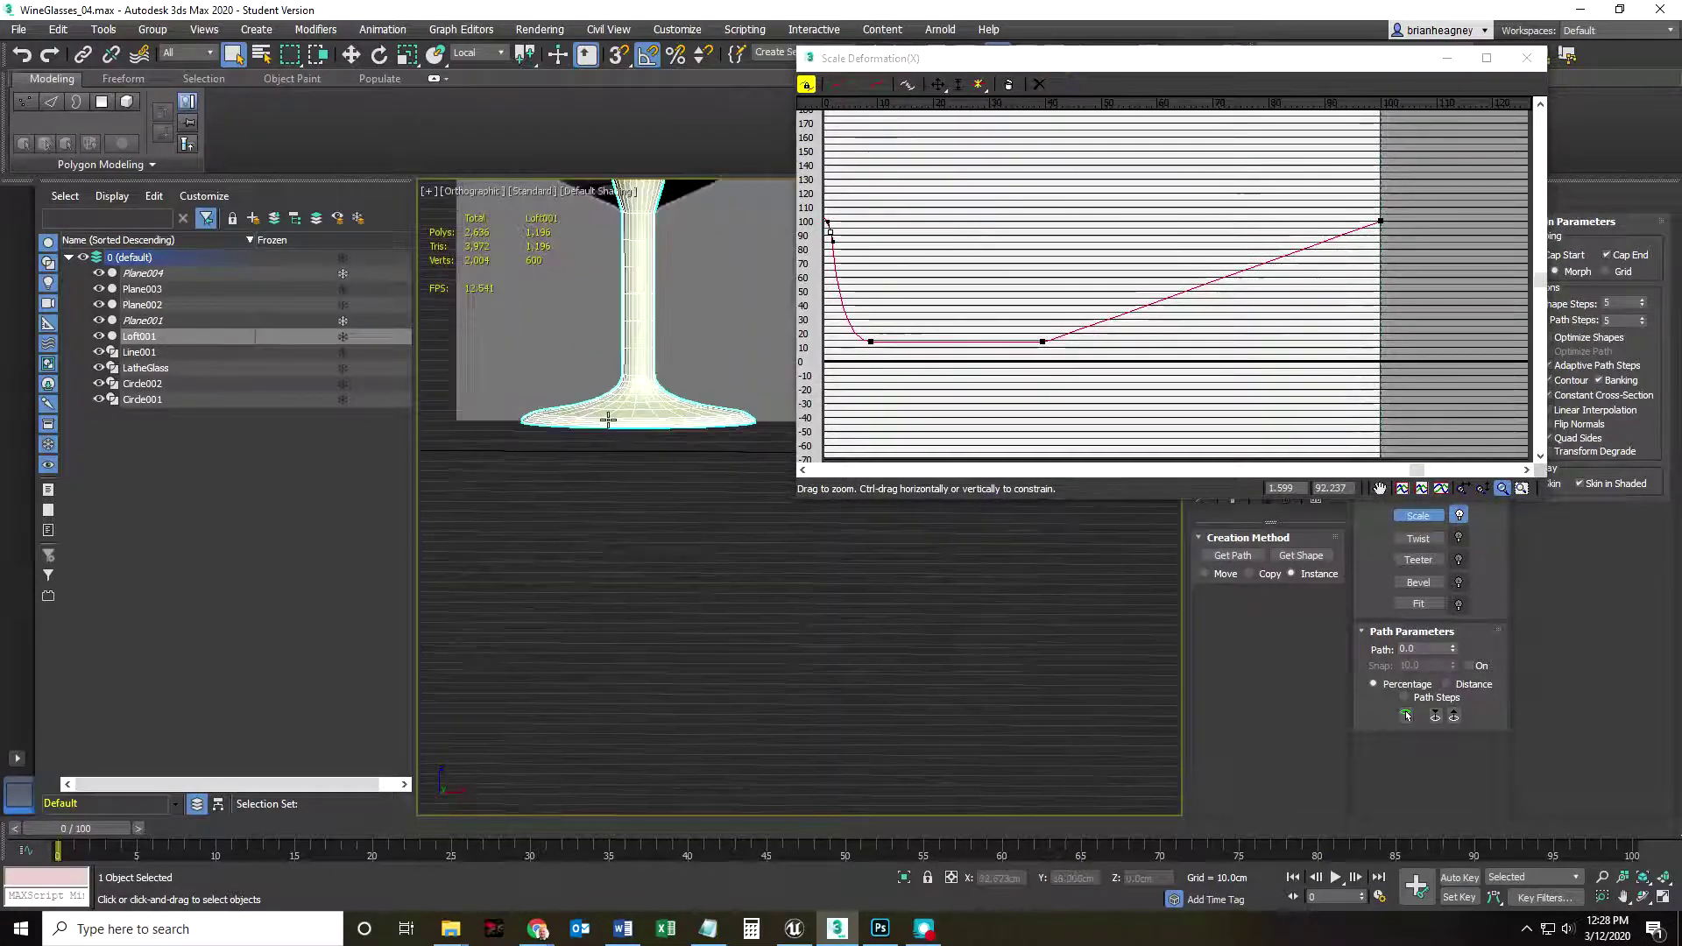
scroll(619, 411, "up", 4)
scroll(654, 295, "down", 8)
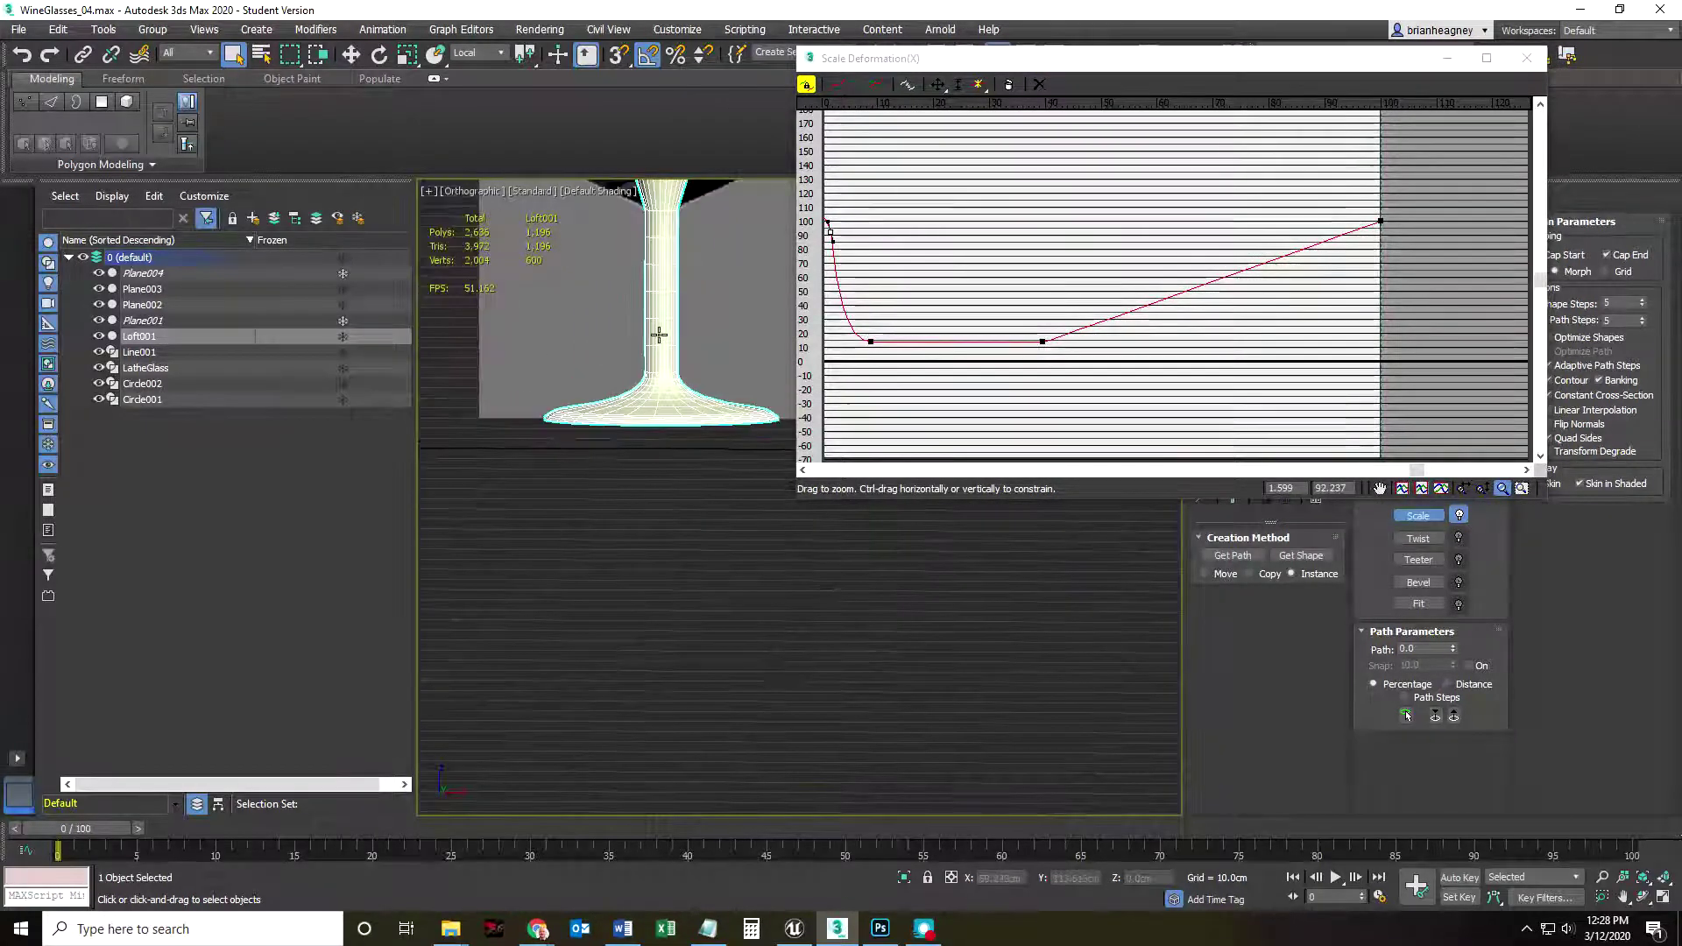